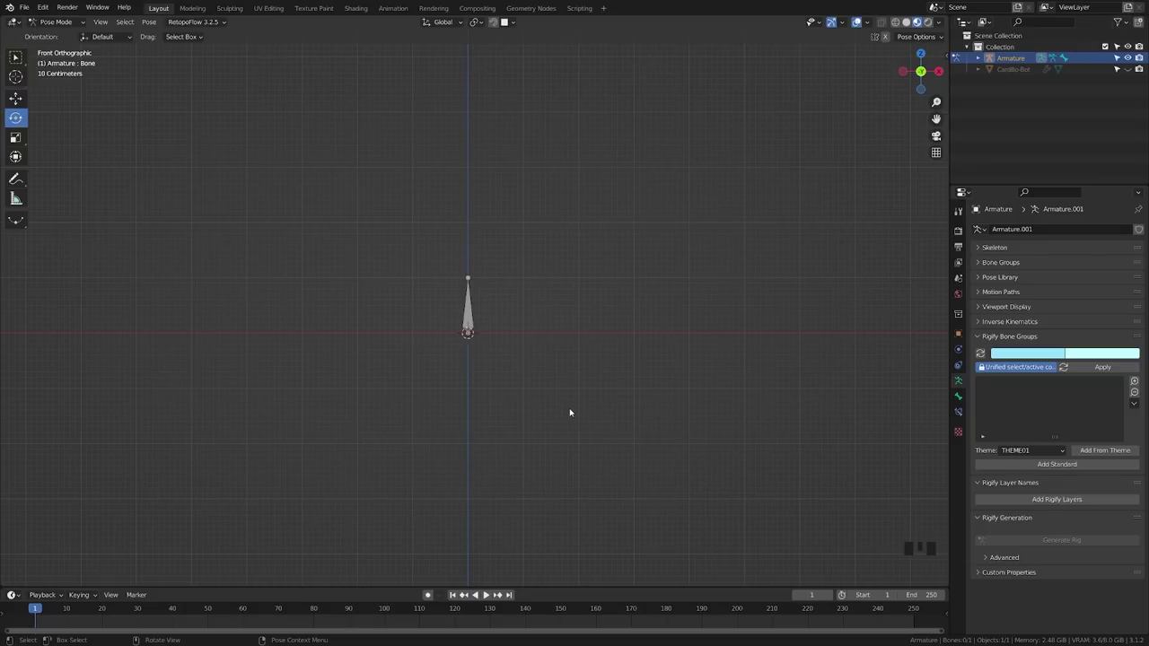
# Step: Switch from pose to object mode and delete the single-bone armature
pyautogui.hotkey('ctrl', 'Tab')
pyautogui.click(569, 398)
pyautogui.press('x')
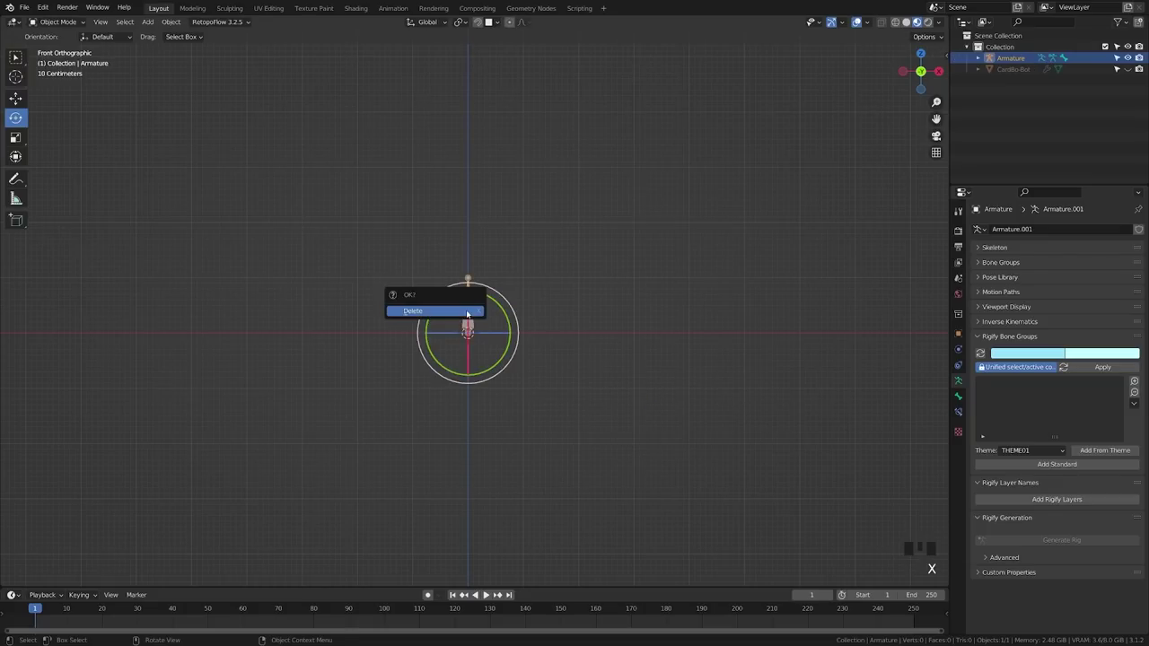
pyautogui.click(466, 314)
# Step: Add a basic human meta-rig armature and review its Rigify bone groups and layer names
pyautogui.hotkey('shift', 'a')
pyautogui.moveTo(467, 312)
pyautogui.moveTo(536, 336)
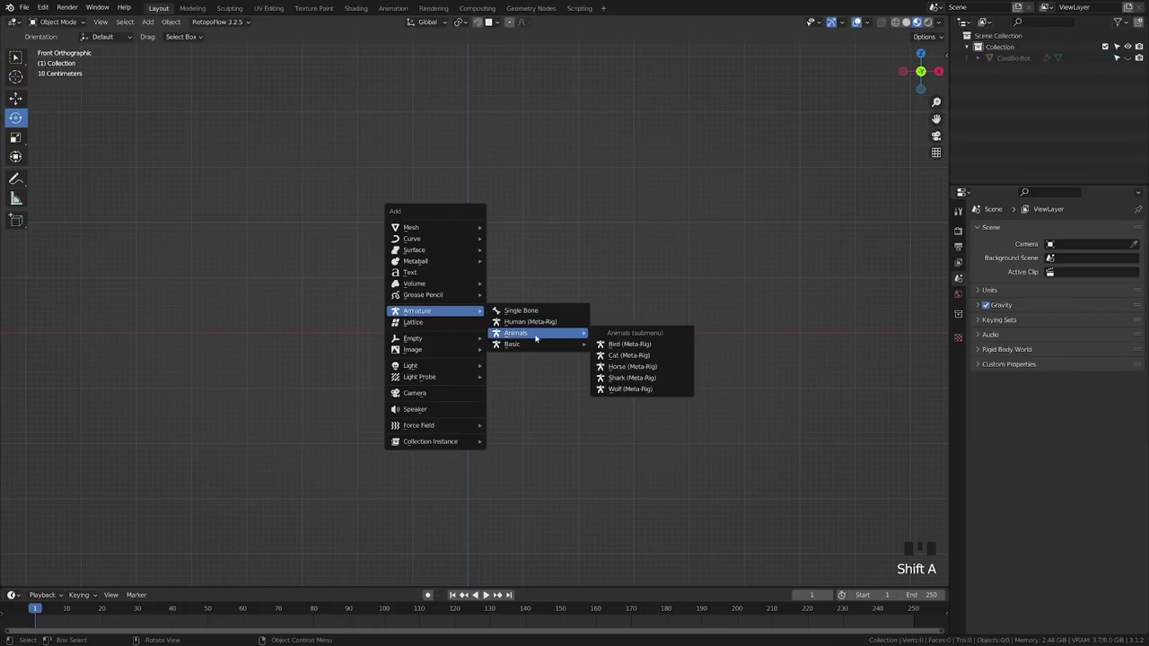
pyautogui.click(616, 357)
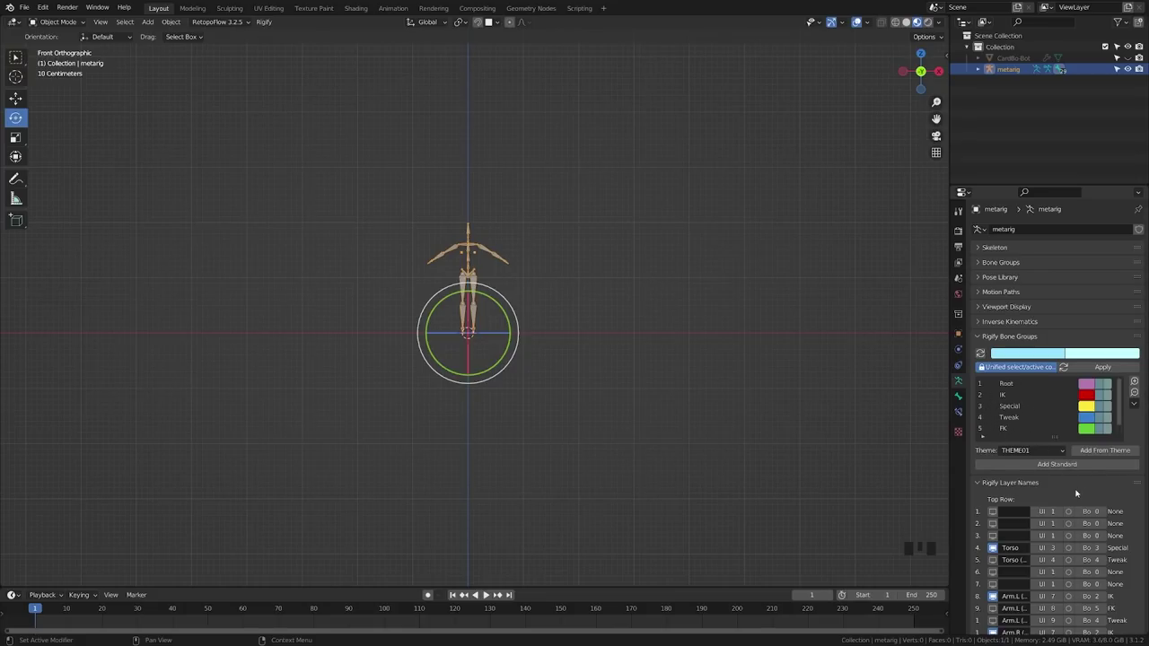
pyautogui.scroll(-9, 1076, 493)
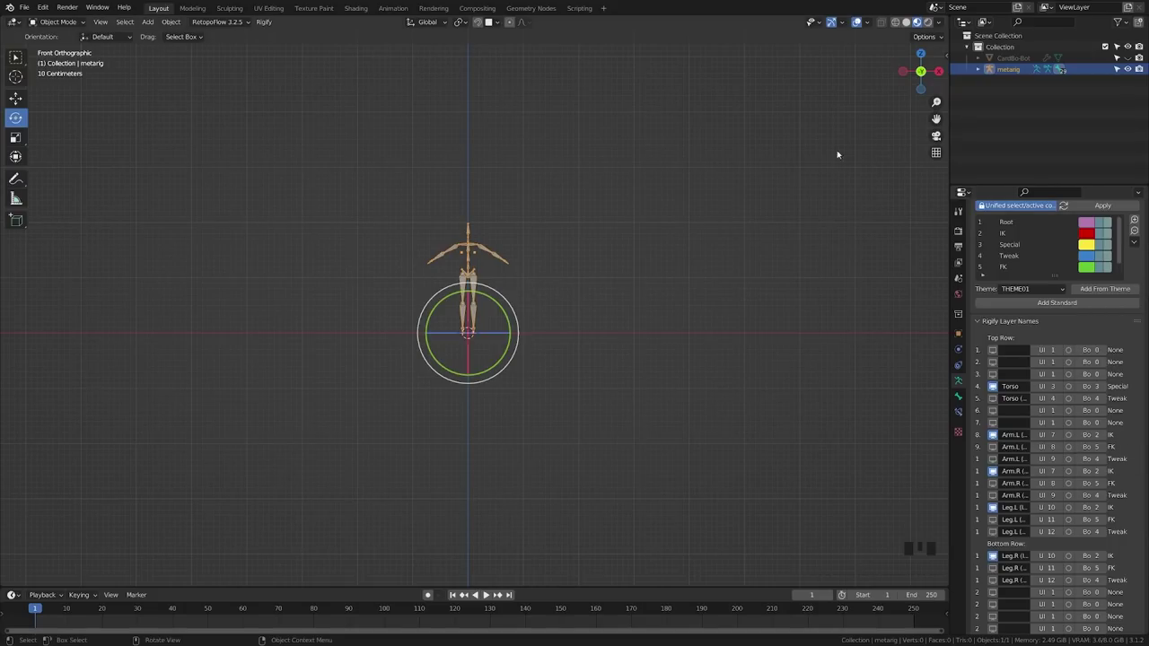
# Step: Examine the Rigify type and its options on the meta-rig's left thigh bone in pose mode
pyautogui.click(958, 396)
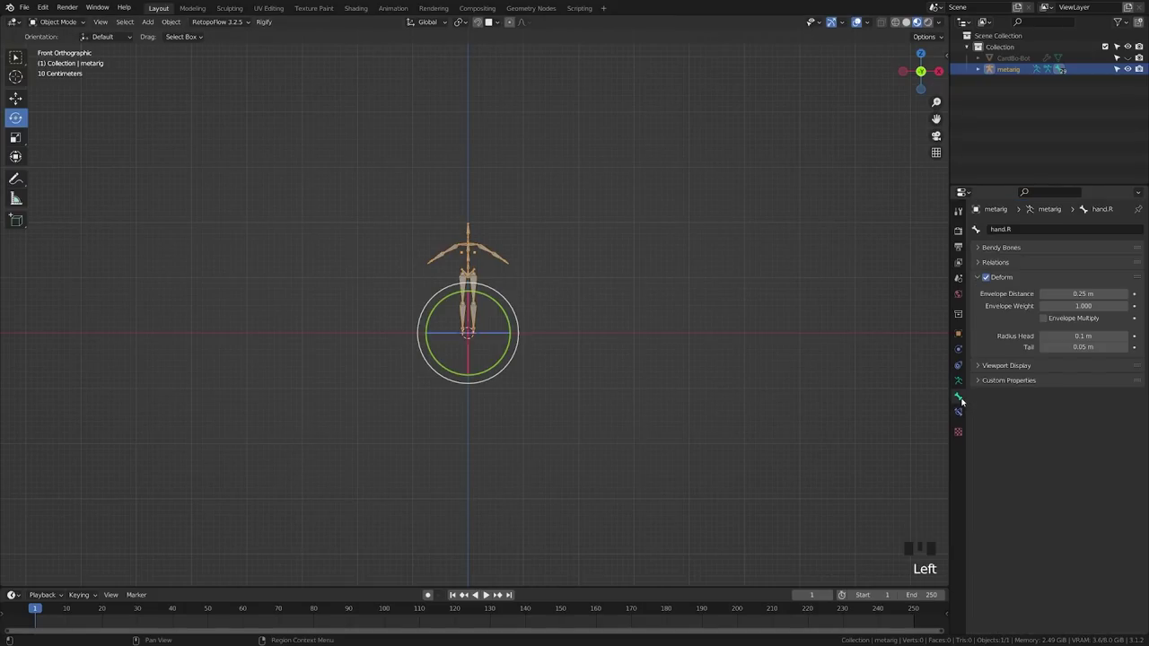
pyautogui.press('Tab')
pyautogui.click(526, 372)
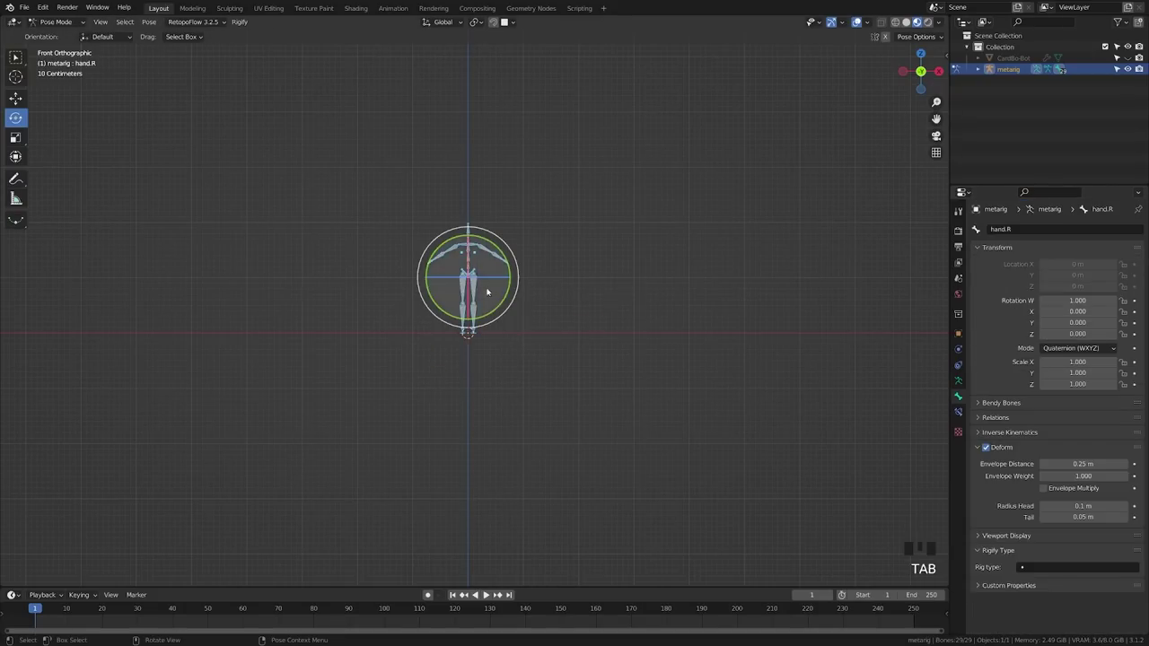
pyautogui.scroll(6, 465, 257)
pyautogui.click(467, 256)
pyautogui.scroll(-5, 1032, 476)
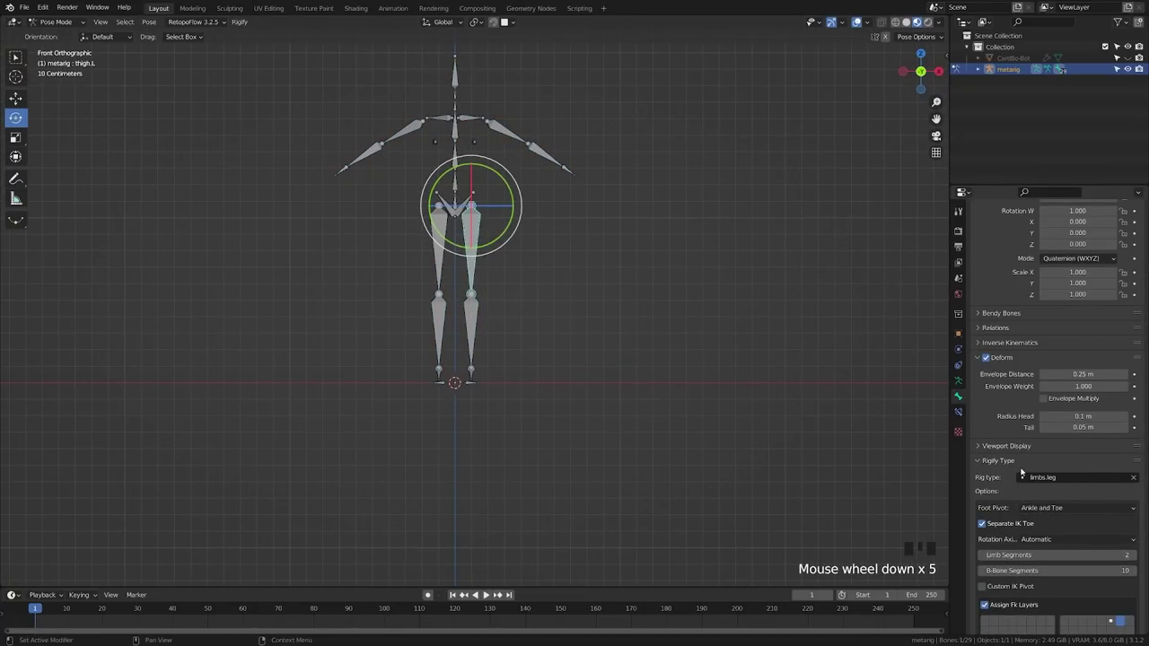
pyautogui.scroll(-4, 1032, 502)
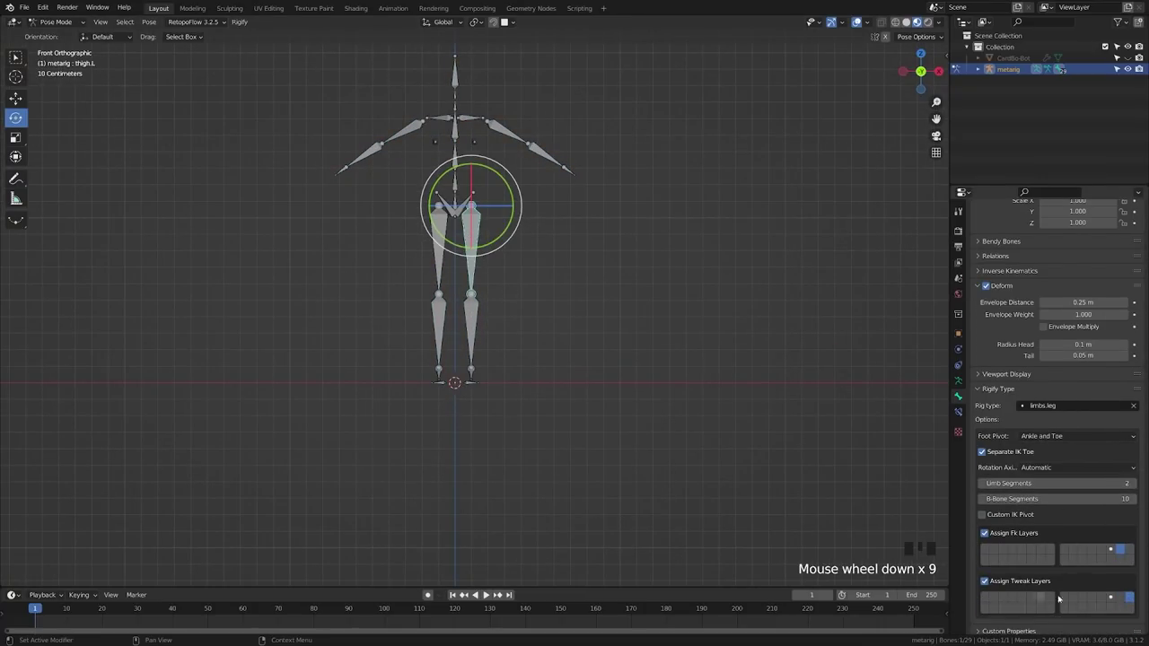
pyautogui.press('Tab')
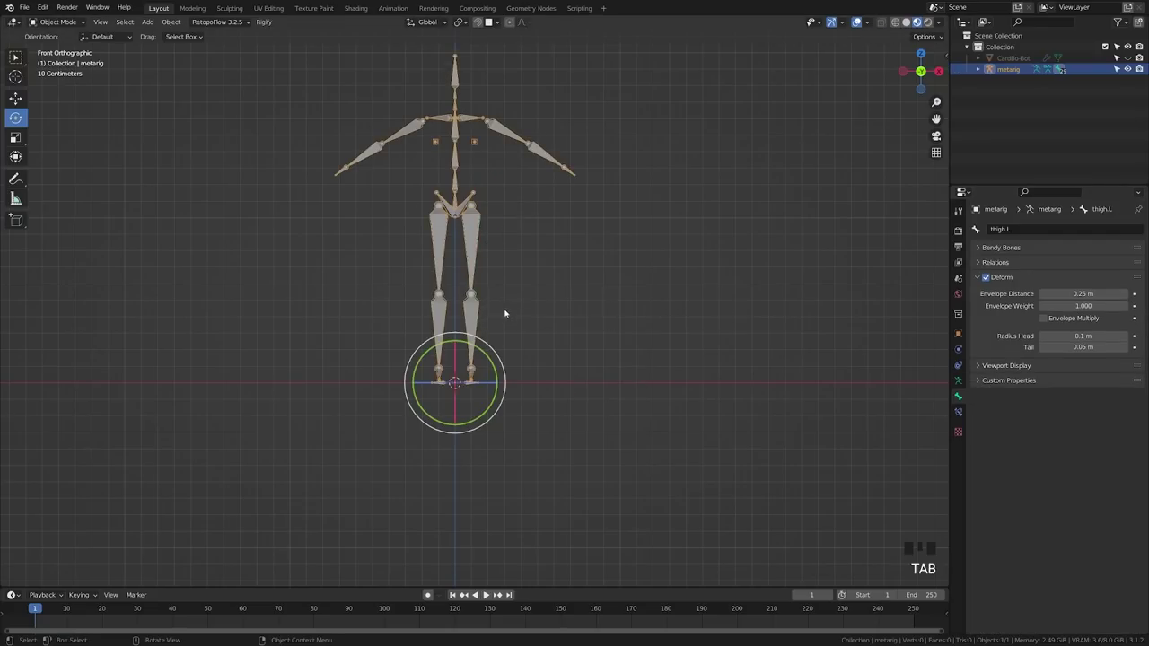
# Step: Show the viewport sidebar and generate the Rigify rig from the human meta-rig
pyautogui.keyDown('shift'); pyautogui.moveTo(543, 315); pyautogui.dragTo(551, 313, button='middle'); pyautogui.keyUp('shift')
pyautogui.press('n')
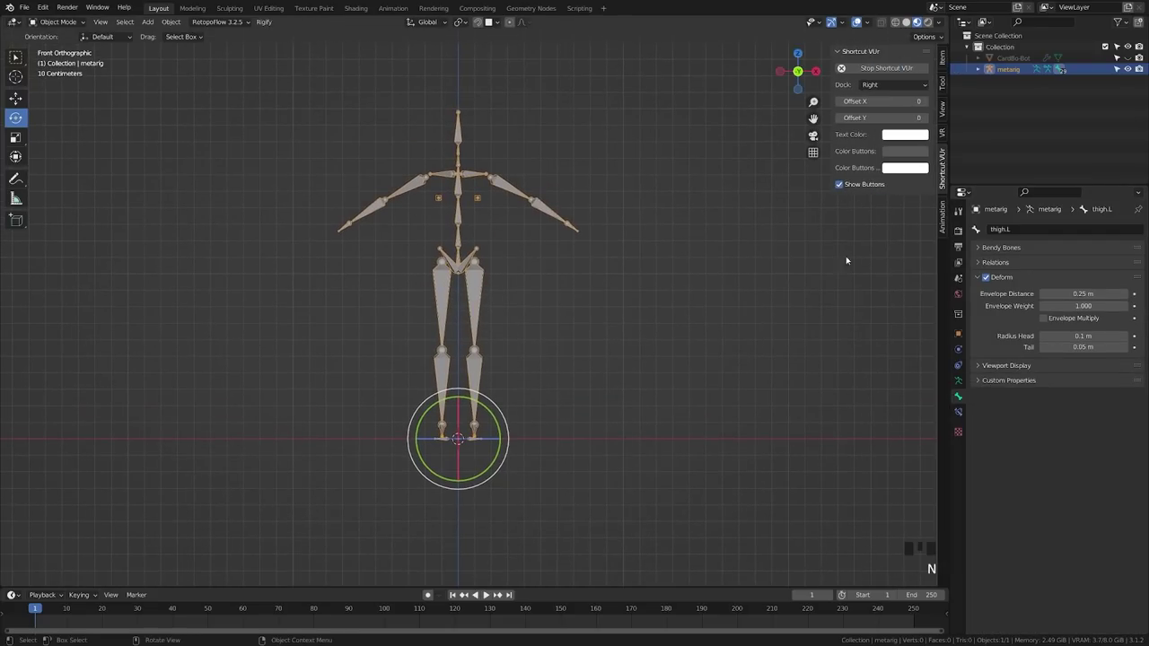
pyautogui.click(958, 381)
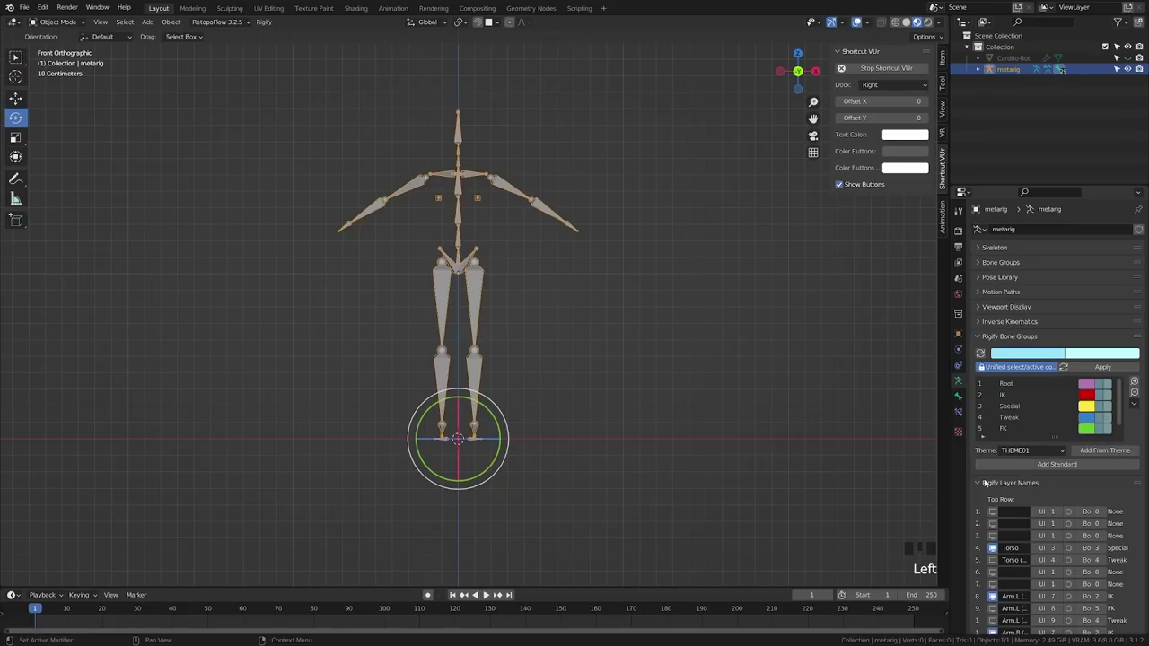
pyautogui.click(1010, 483)
pyautogui.click(1027, 522)
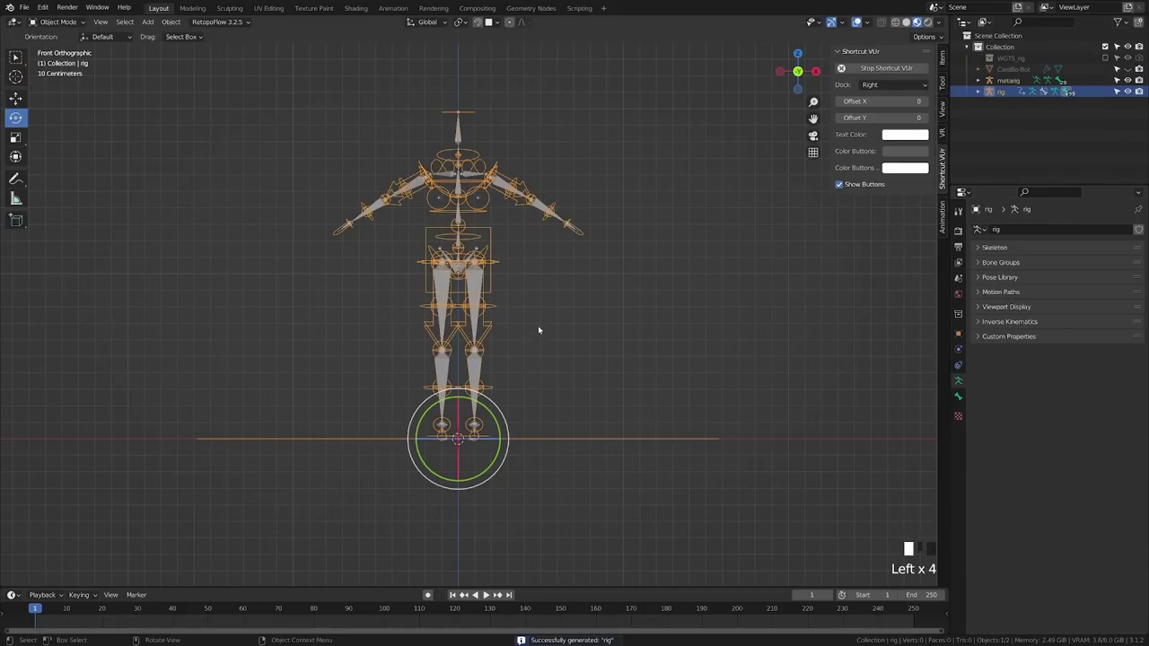
# Step: Examine the generated rig's layers and its control bones in pose mode
pyautogui.click(491, 238)
pyautogui.click(941, 58)
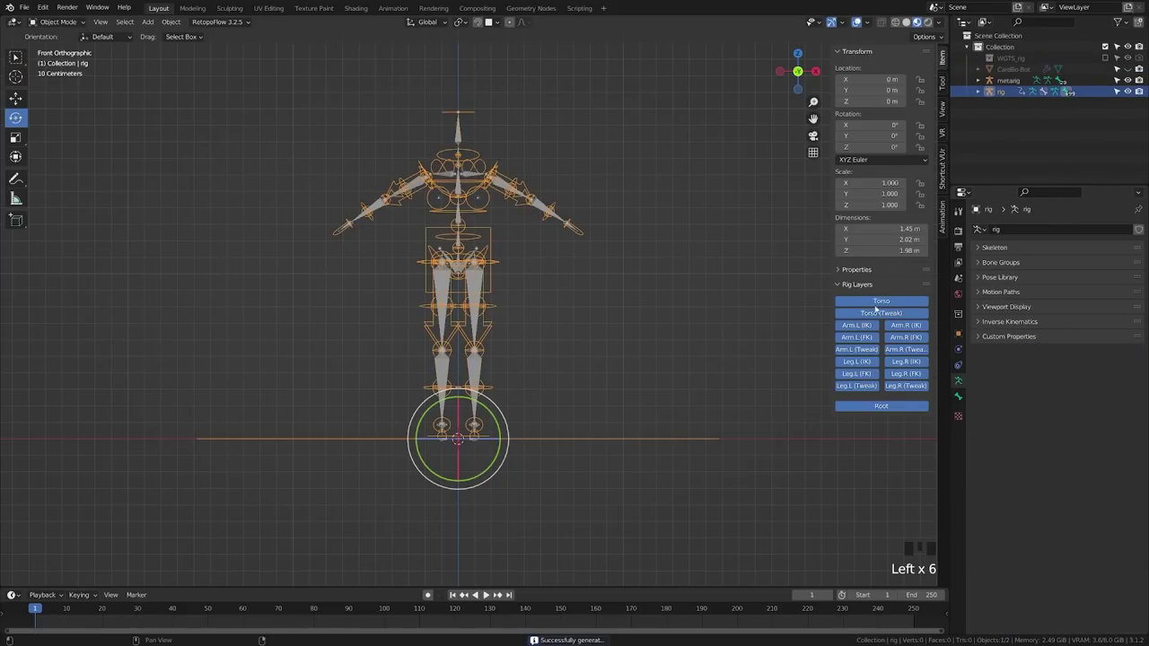
pyautogui.press('Tab')
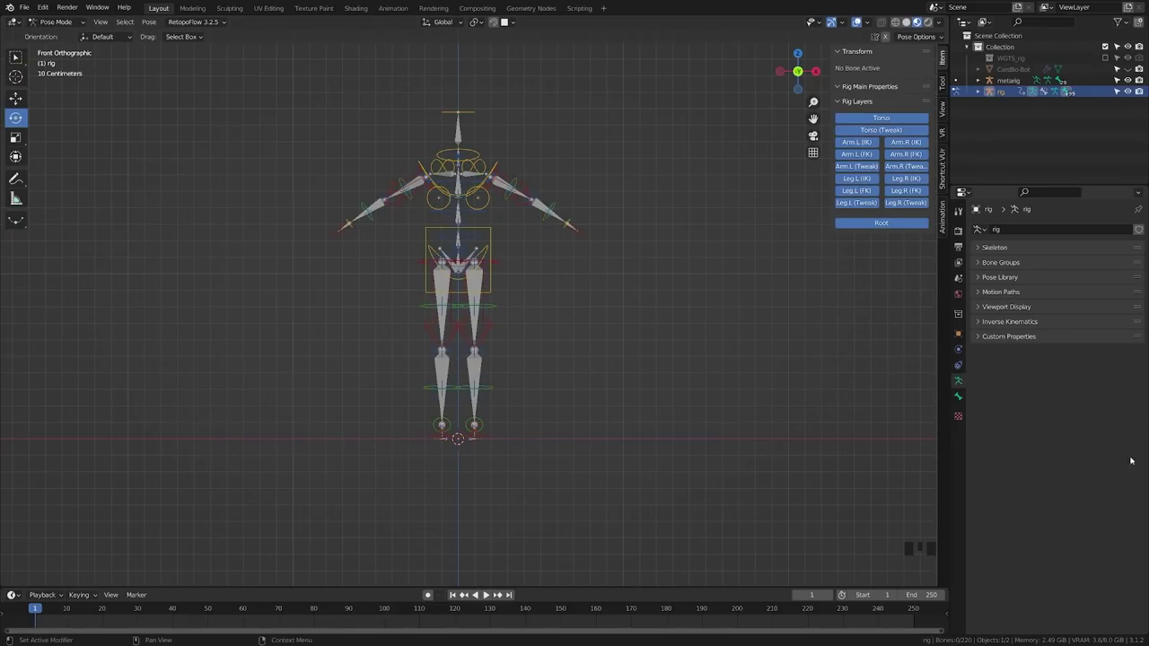
pyautogui.scroll(-2, 567, 341)
pyautogui.scroll(2, 600, 338)
pyautogui.press('Tab')
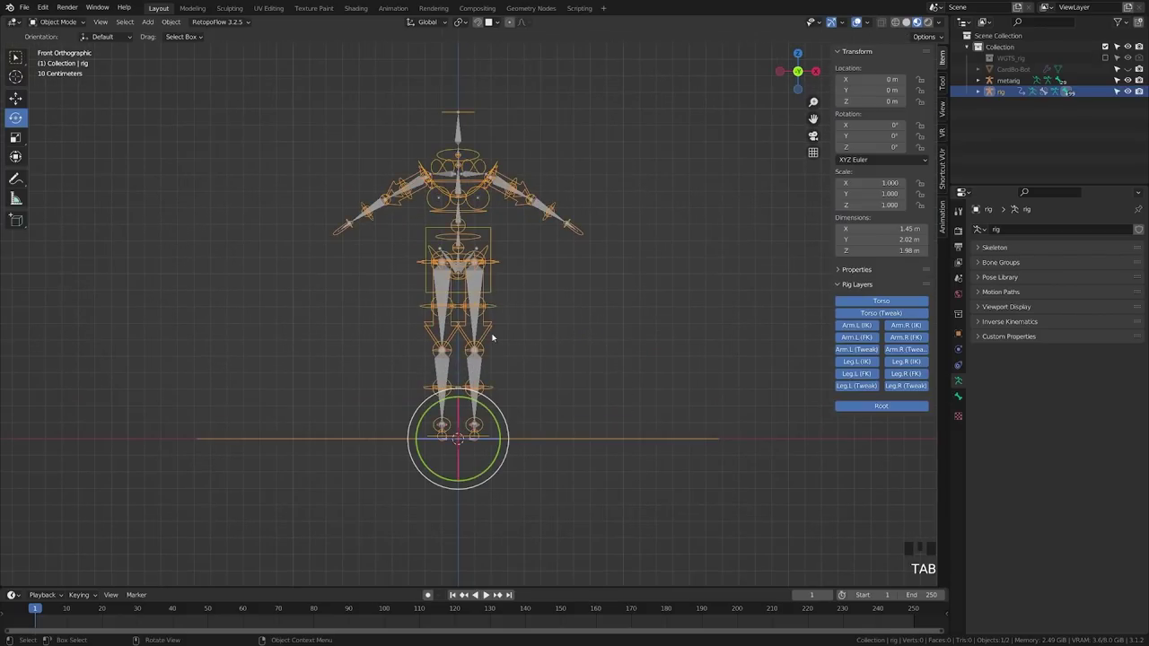
# Step: Delete the generated rig and the human meta-rig
pyautogui.click(995, 91)
pyautogui.press('x')
pyautogui.click(492, 267)
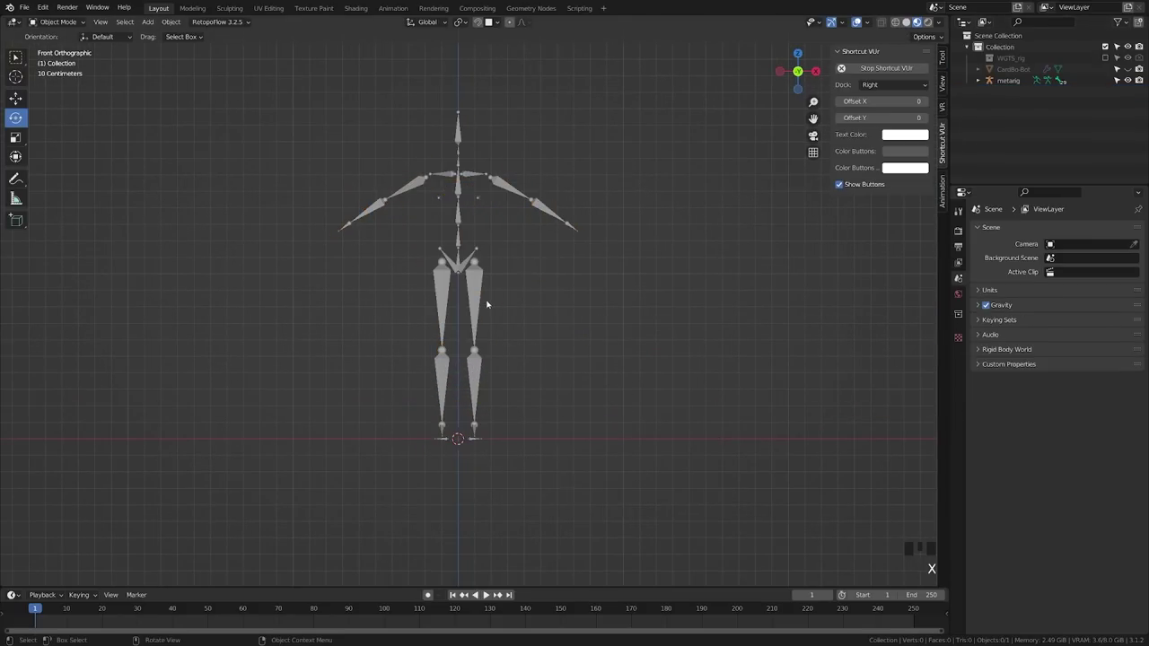
pyautogui.click(476, 289)
pyautogui.press('x')
pyautogui.click(548, 472)
# Step: Add a single-bone armature, then add the standard Rigify bone groups and Rigify layers to it
pyautogui.hotkey('shift', 'a')
pyautogui.moveTo(548, 470)
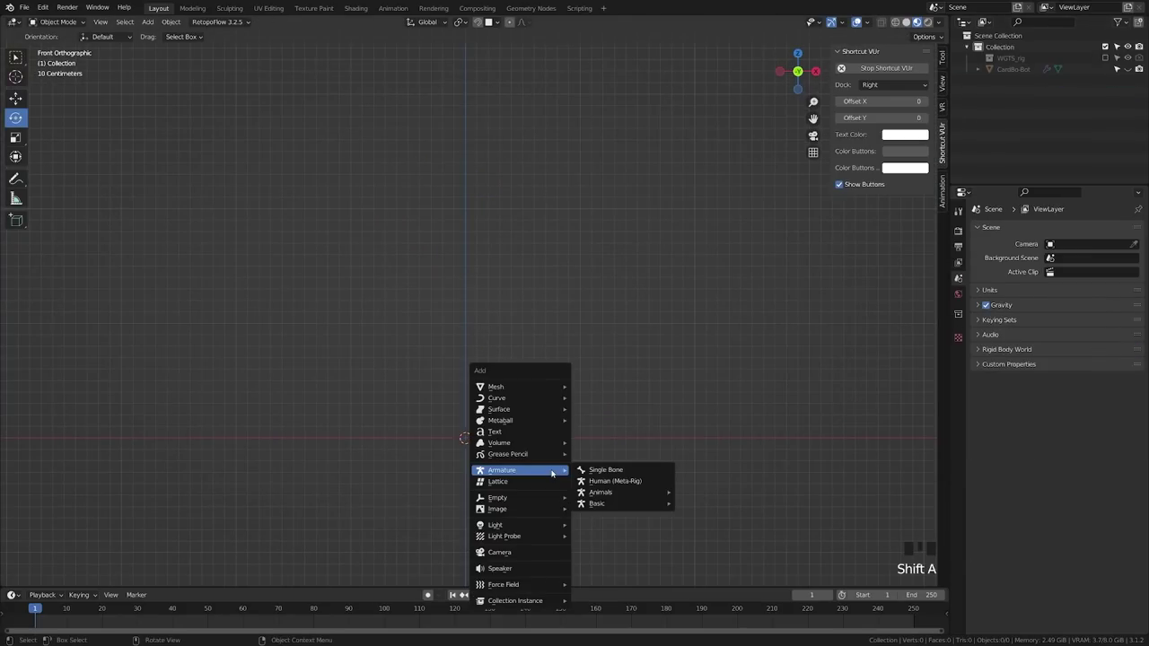
pyautogui.click(609, 470)
pyautogui.keyDown('shift'); pyautogui.moveTo(538, 449); pyautogui.dragTo(585, 413, button='middle'); pyautogui.keyUp('shift')
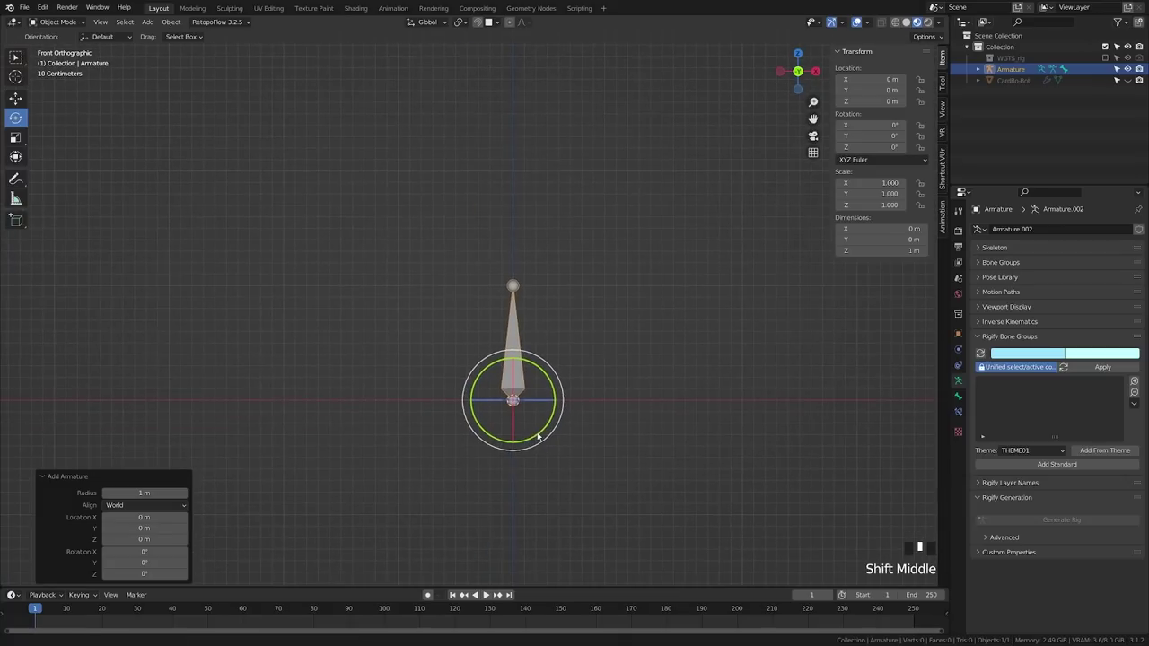
pyautogui.click(1061, 469)
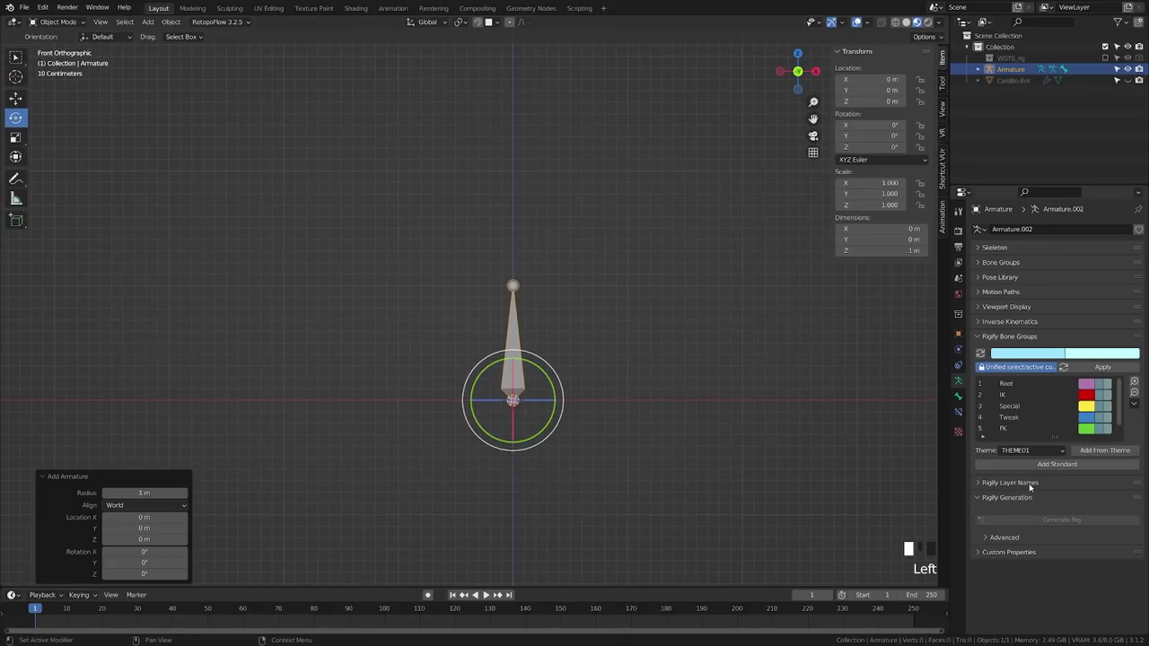
pyautogui.click(1048, 486)
pyautogui.click(1077, 502)
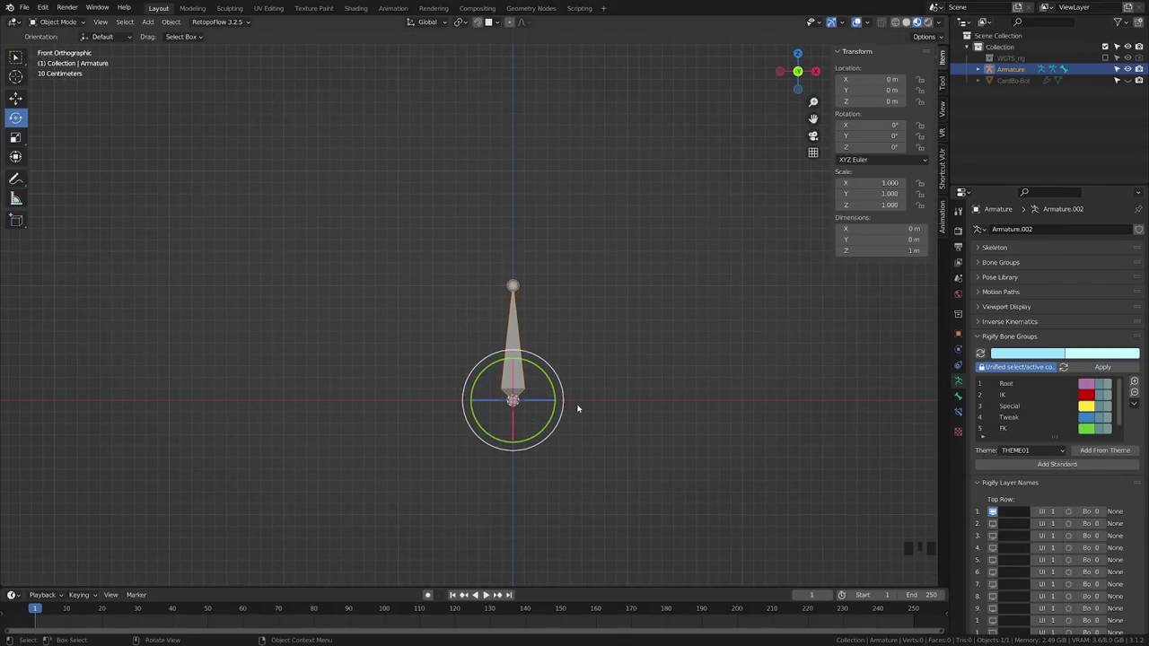
# Step: Delete the single-bone armature with the manually added Rigify groups and layers
pyautogui.click(493, 340)
pyautogui.press('x')
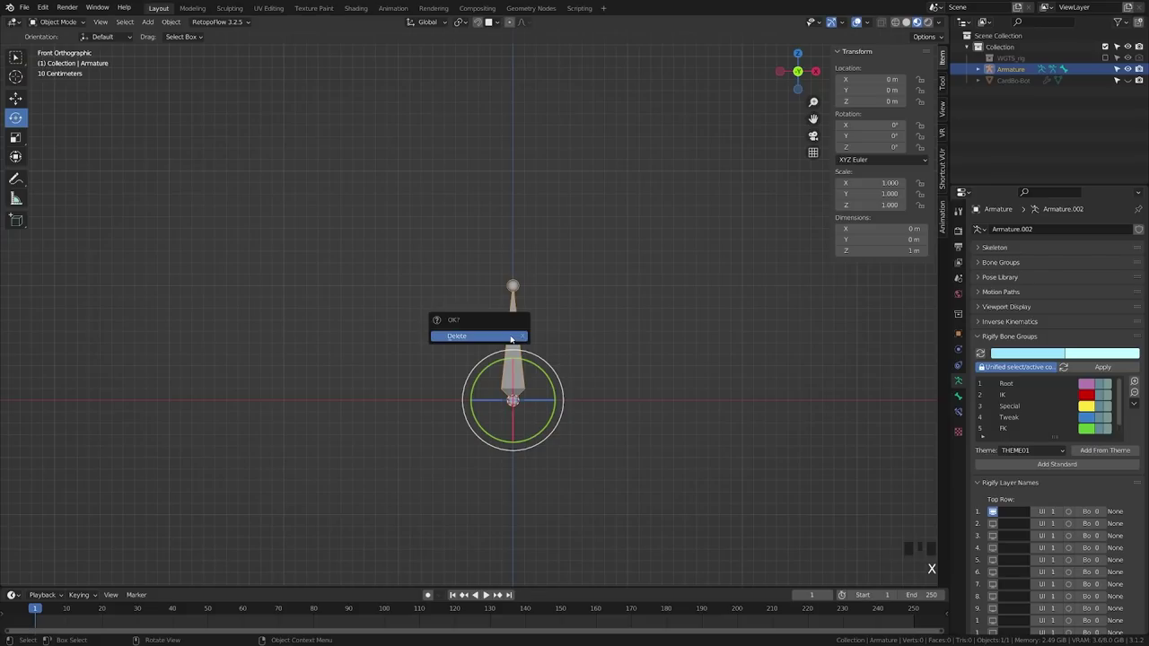
pyautogui.click(510, 340)
# Step: Add a basic human meta-rig armature at the origin
pyautogui.hotkey('shift', 'a')
pyautogui.moveTo(514, 361)
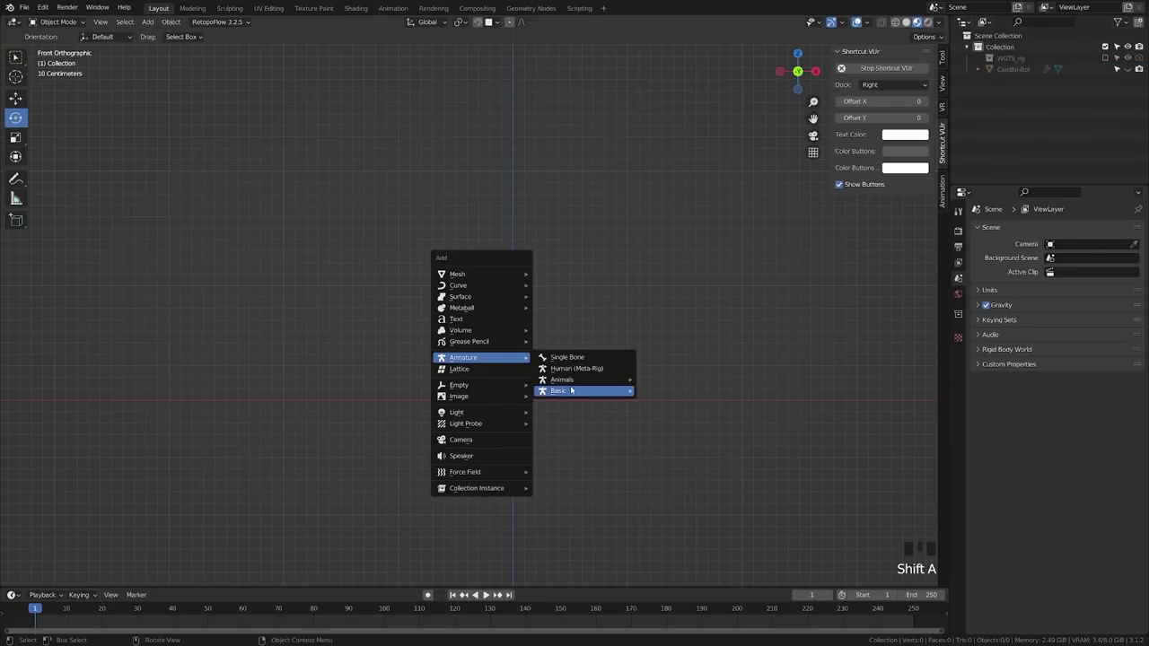
pyautogui.moveTo(575, 390)
pyautogui.click(689, 402)
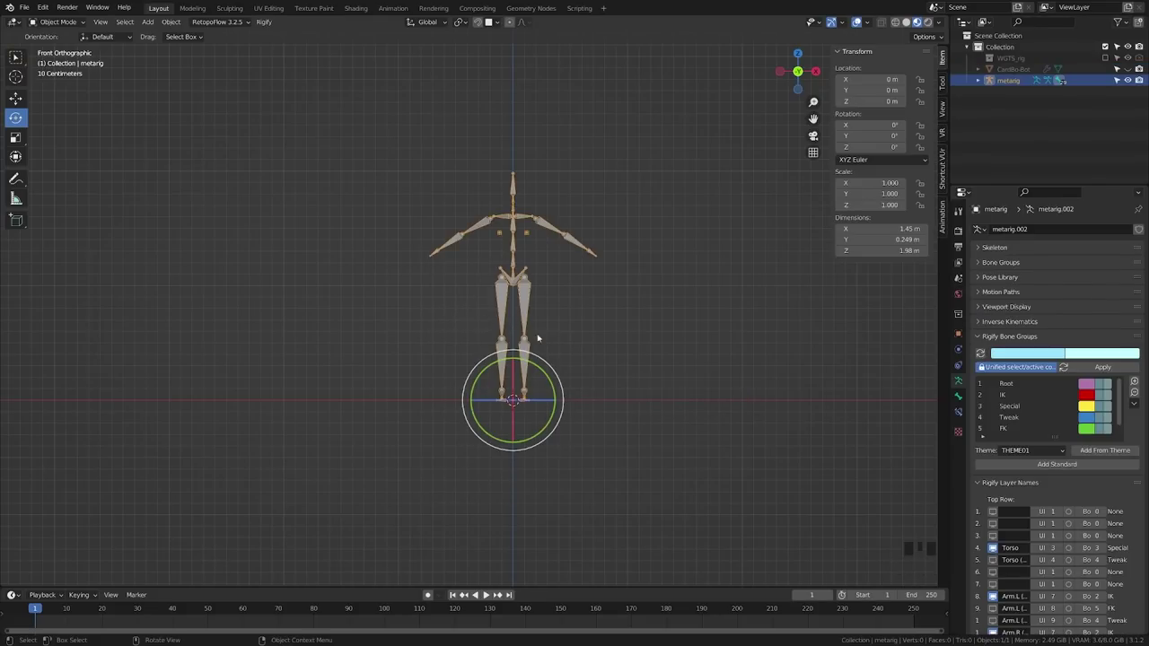
pyautogui.keyDown('shift'); pyautogui.moveTo(538, 333); pyautogui.dragTo(480, 358, button='middle'); pyautogui.keyUp('shift')
# Step: Delete all bones of the meta-rig in edit mode, keeping the armature object
pyautogui.press('Tab')
pyautogui.hotkey('alt', 'a')
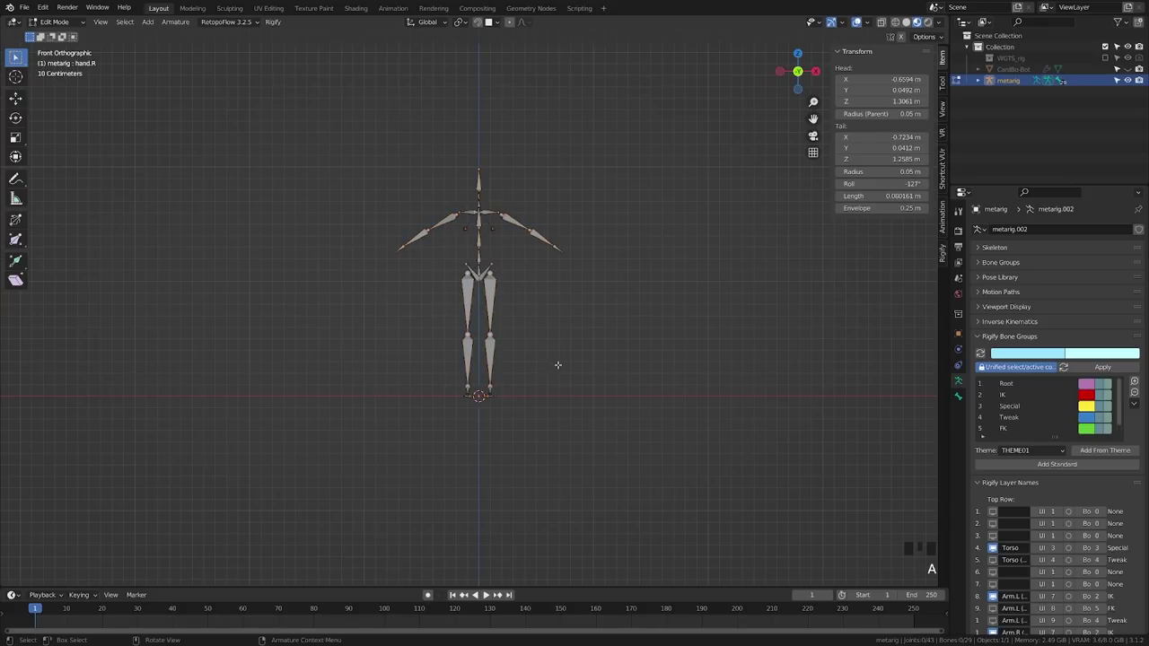
pyautogui.press('a')
pyautogui.press('x')
pyautogui.click(557, 365)
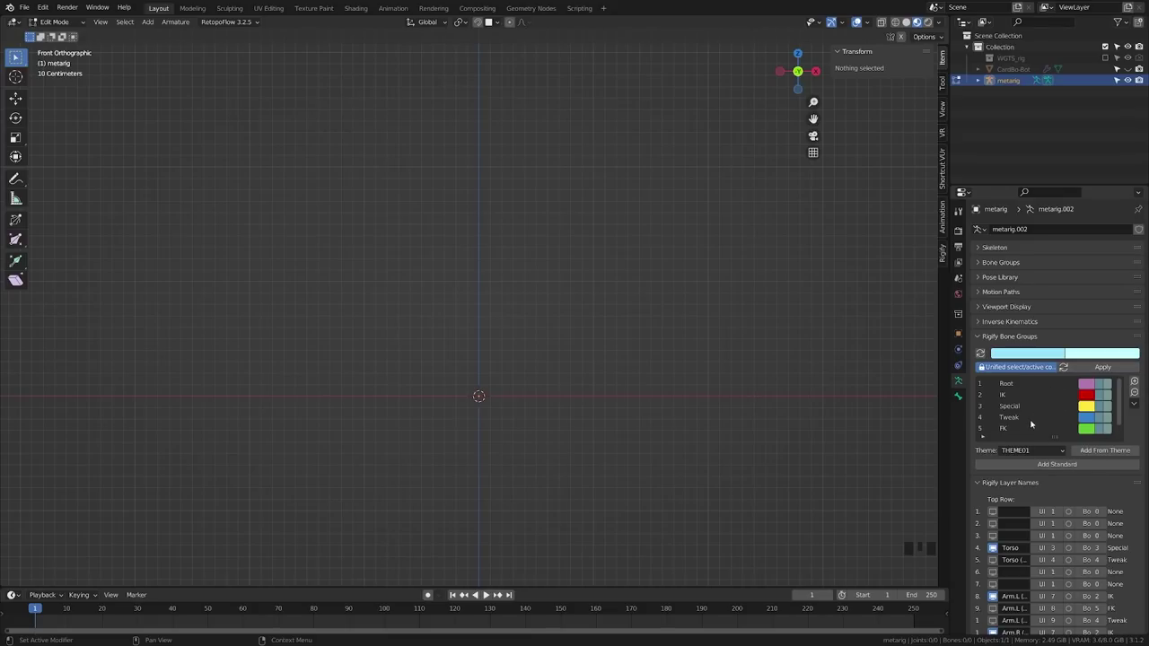
# Step: Name the first Rigify layer in the top row "Face"
pyautogui.scroll(-6, 1056, 489)
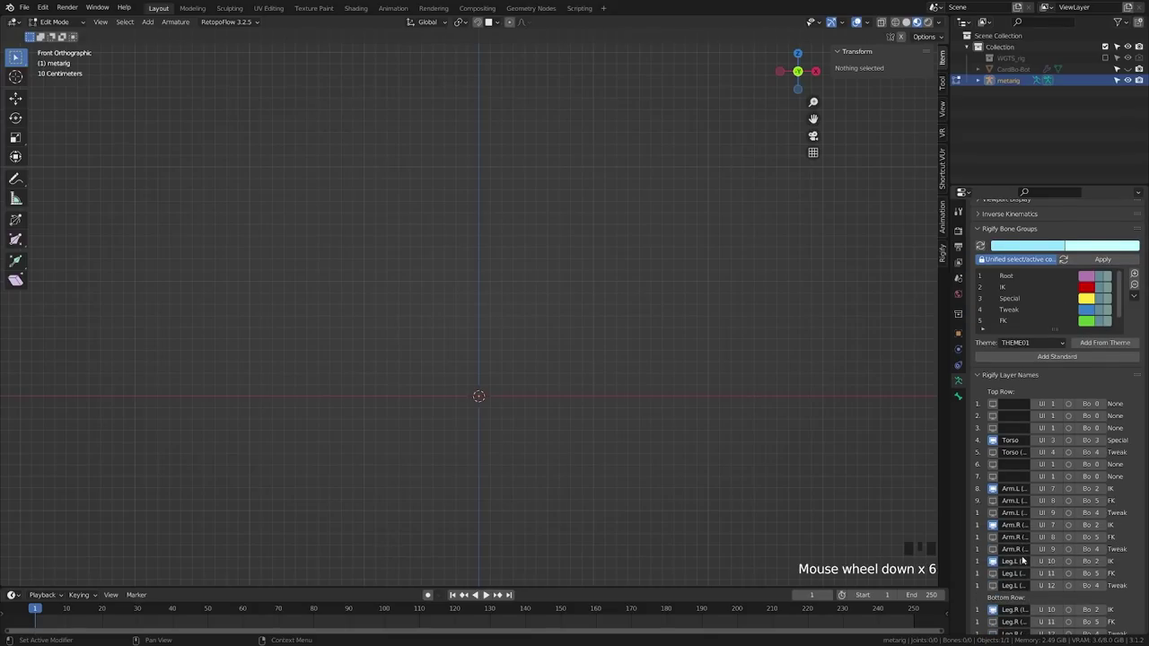
pyautogui.scroll(-4, 1021, 560)
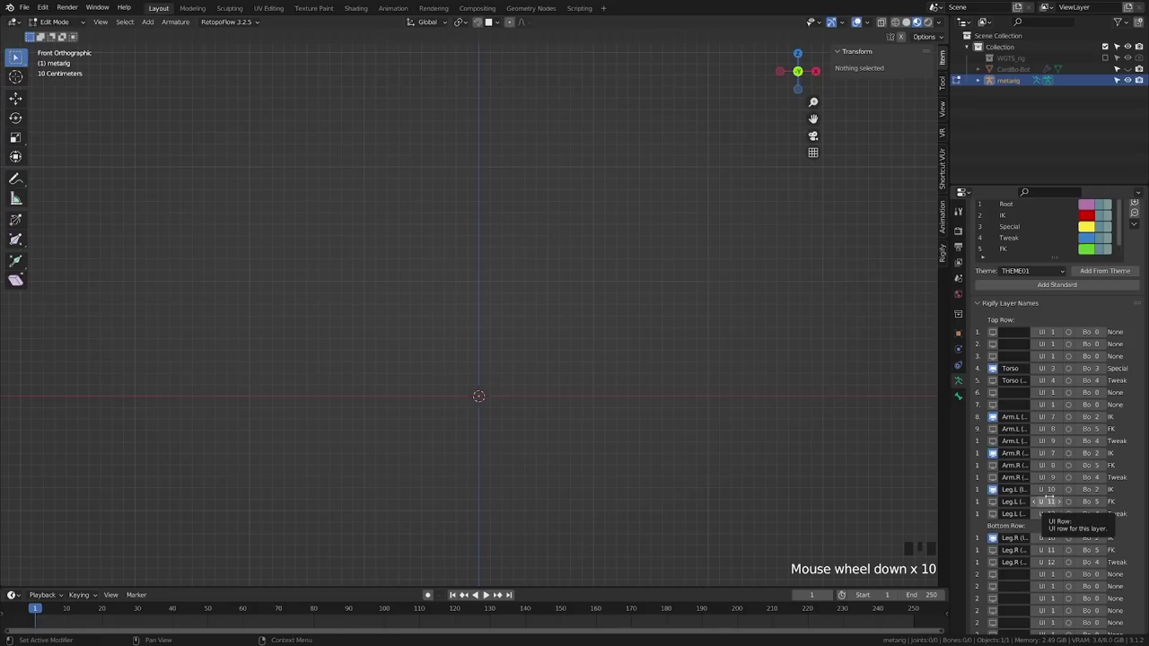
pyautogui.scroll(2, 1004, 465)
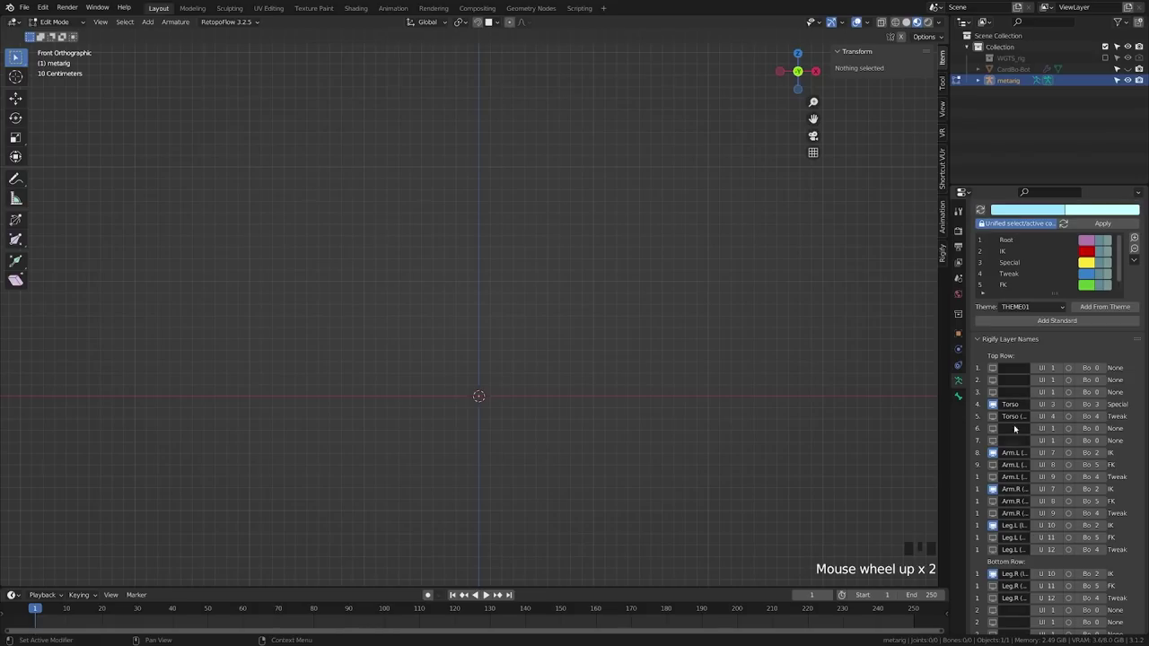
pyautogui.click(1013, 368)
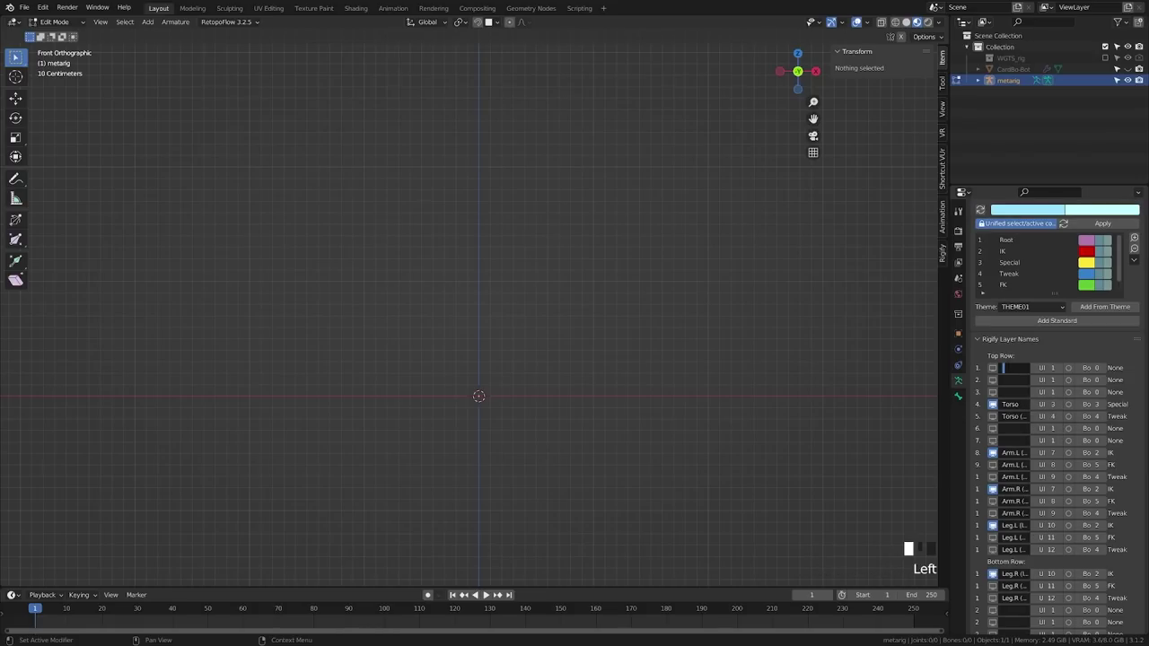
pyautogui.write('Face')
pyautogui.press('Return')
pyautogui.scroll(4, 1062, 346)
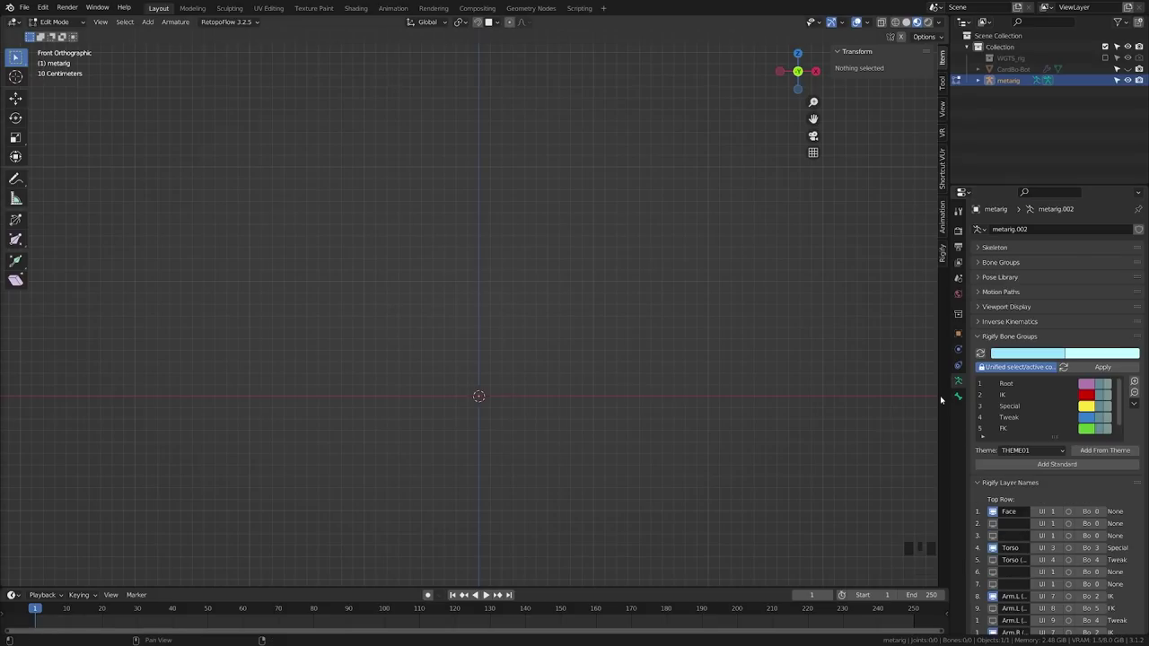
# Step: Set the Face layer's UI row to 2 and its bone group to 3 (Special)
pyautogui.click(1061, 512)
pyautogui.click(1104, 512)
pyautogui.click(1104, 512)
pyautogui.click(1104, 511)
pyautogui.click(1104, 512)
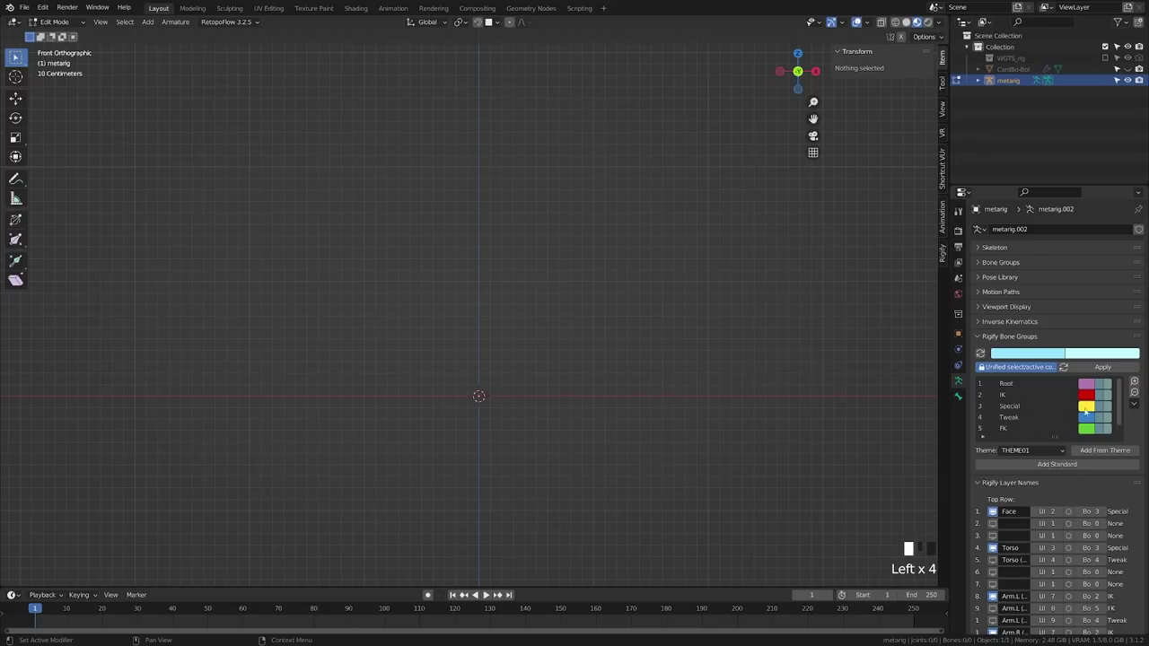
# Step: Collapse the Rigify bone group and layer name settings and look through the list of Rigify samples
pyautogui.scroll(3, 513, 418)
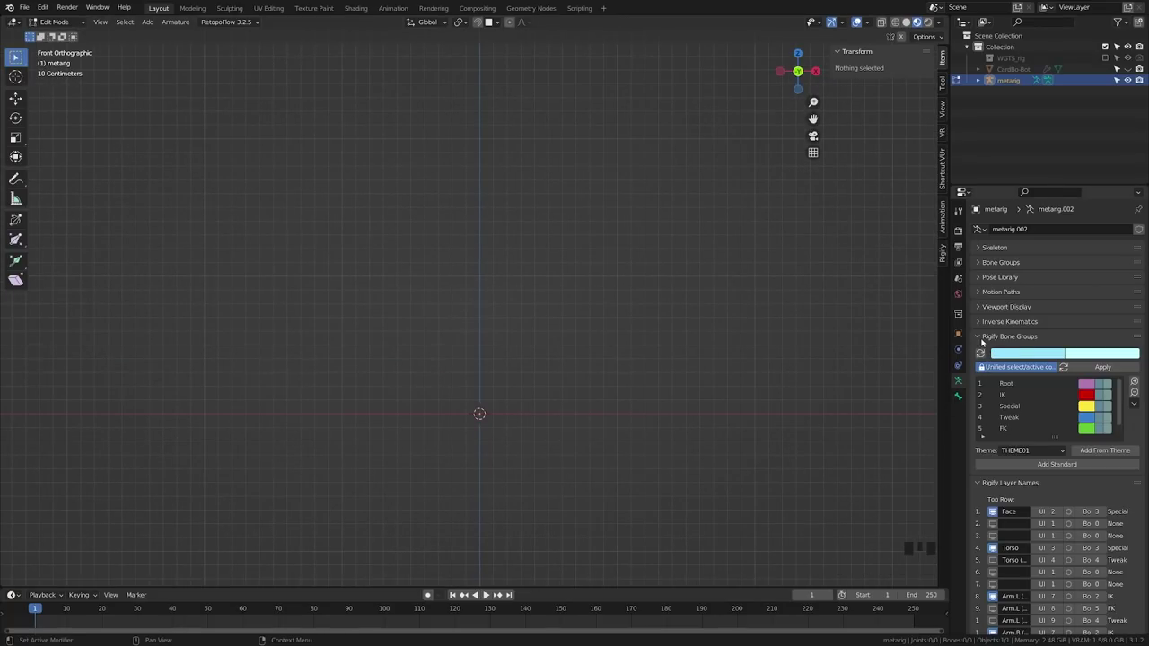
pyautogui.click(982, 337)
pyautogui.click(982, 352)
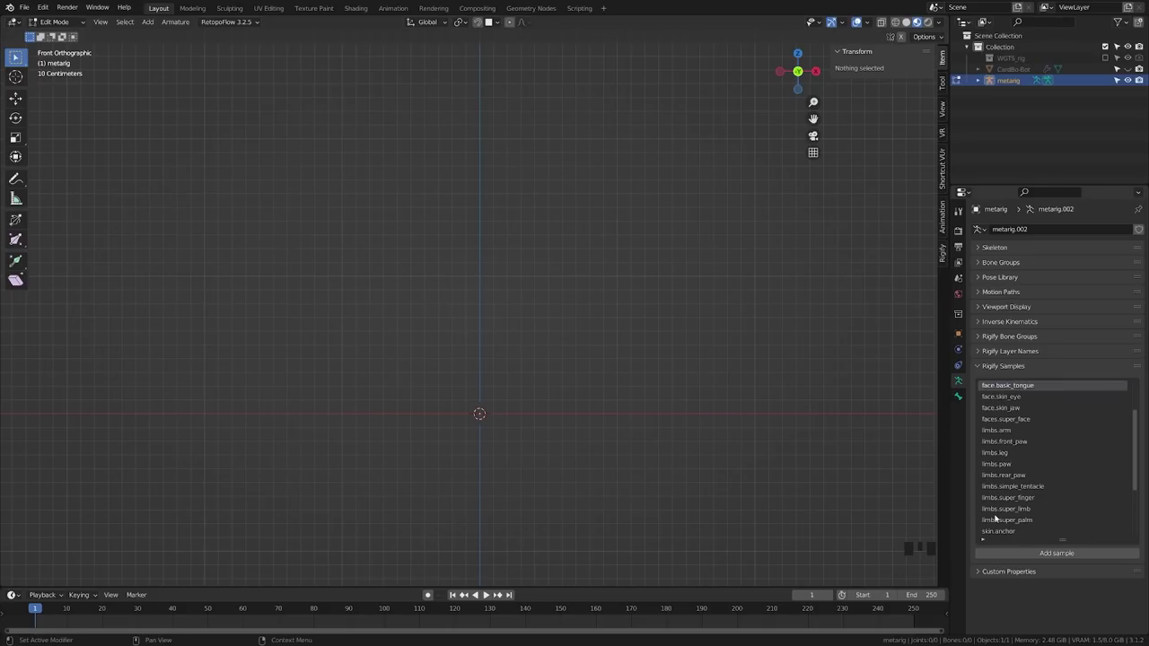
pyautogui.moveTo(1137, 444); pyautogui.dragTo(1139, 414)
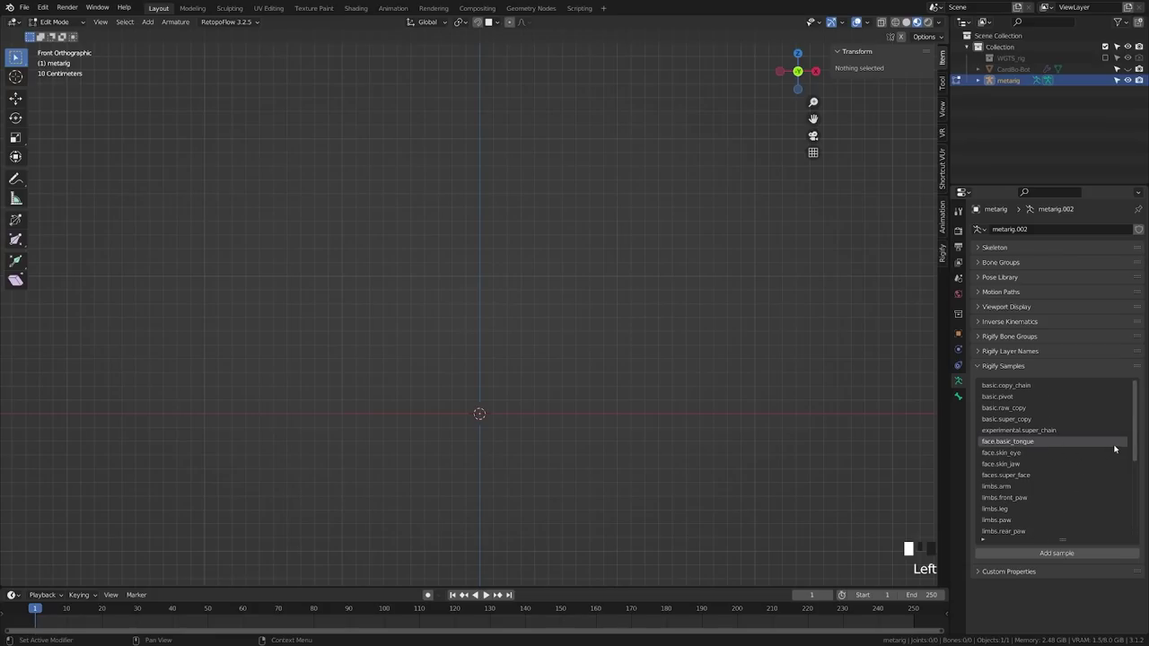
pyautogui.moveTo(1136, 423); pyautogui.dragTo(1133, 507)
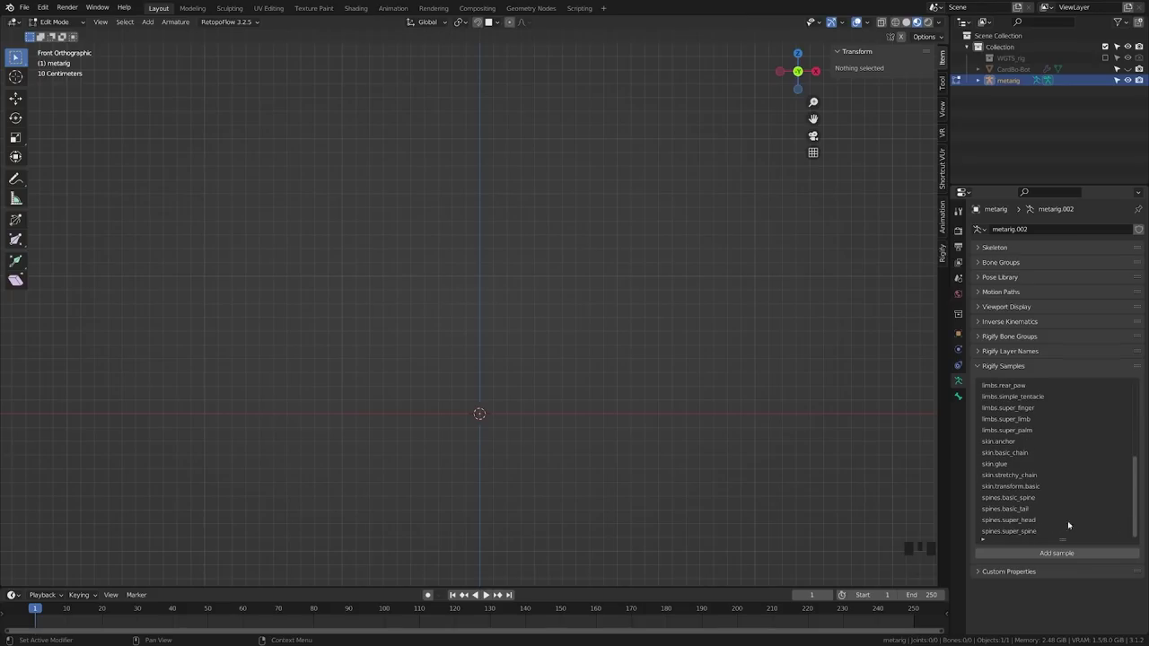
# Step: Leave the meta-rig's edit mode and make the hidden CardBo-Bot model visible in the scene
pyautogui.click(1136, 505)
pyautogui.moveTo(1136, 505); pyautogui.dragTo(1143, 417)
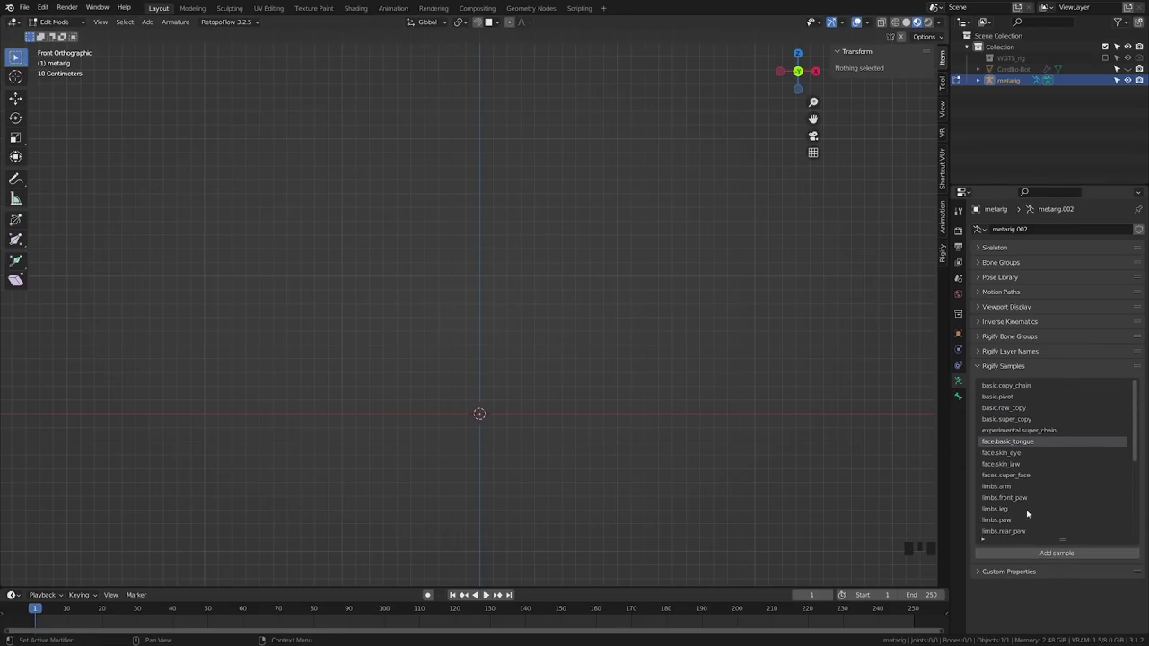
pyautogui.press('Tab')
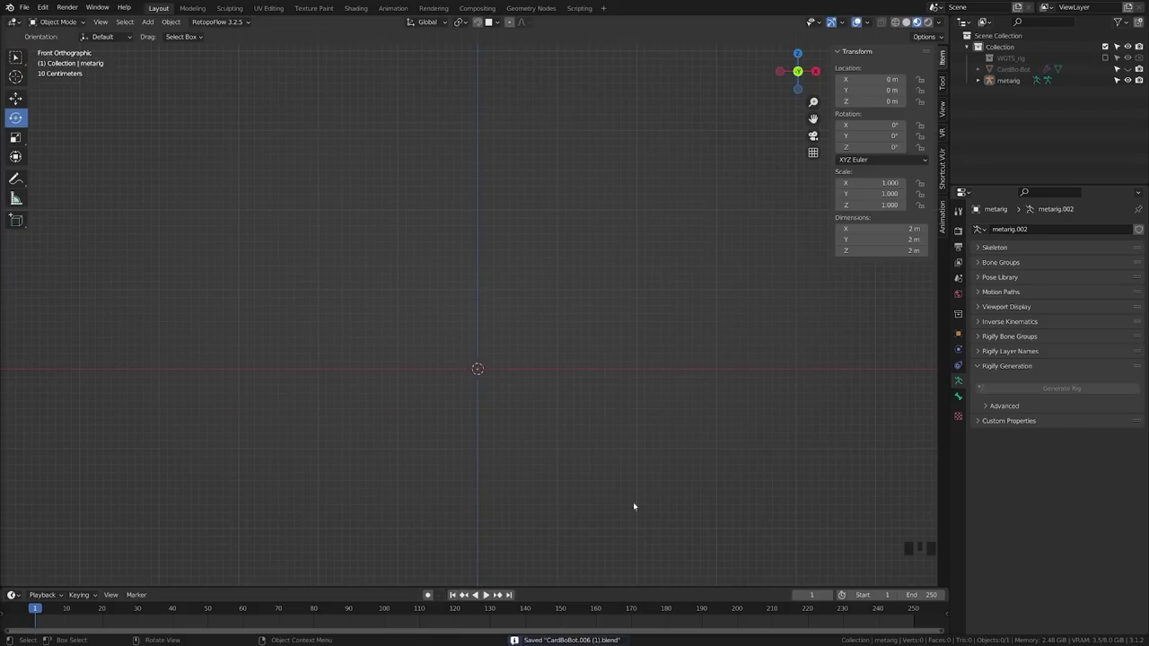
pyautogui.click(1127, 69)
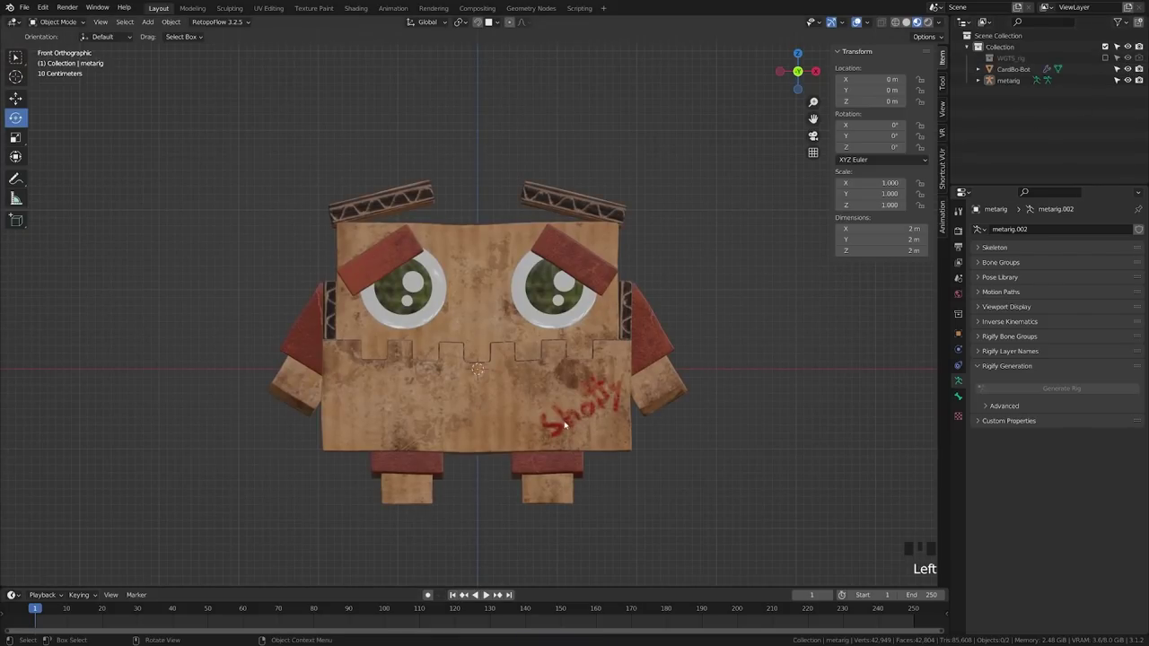
# Step: Move the CardBo-Bot model up about 1.7 m along Z so its feet stand on the ground line
pyautogui.click(563, 431)
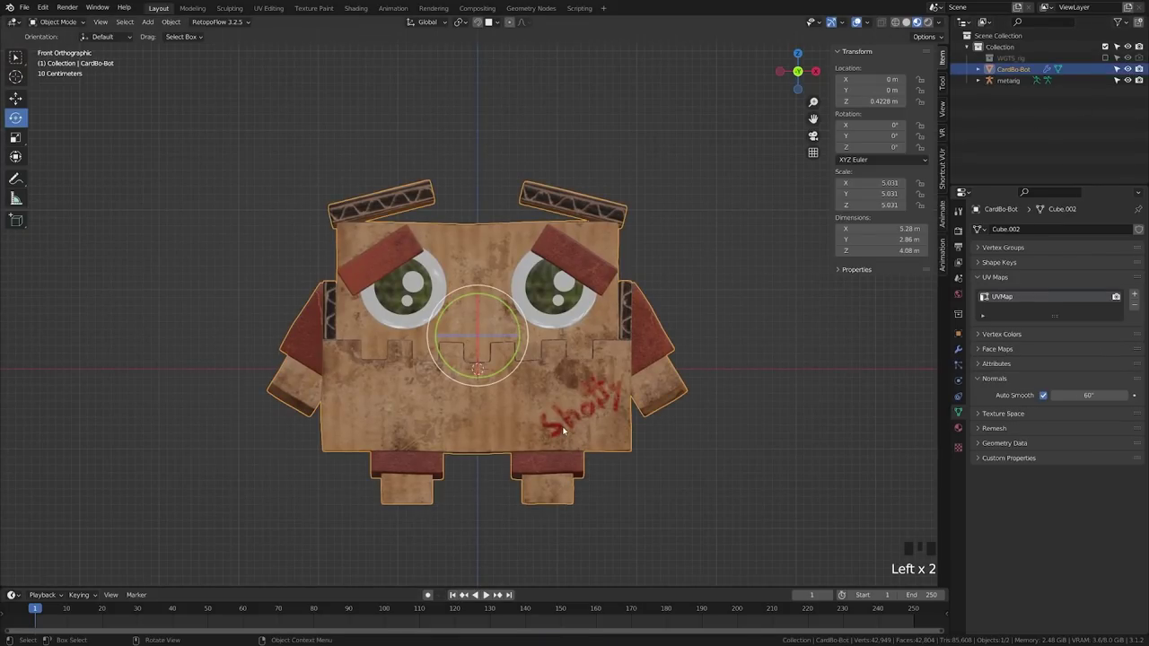
pyautogui.press('g')
pyautogui.press('z')
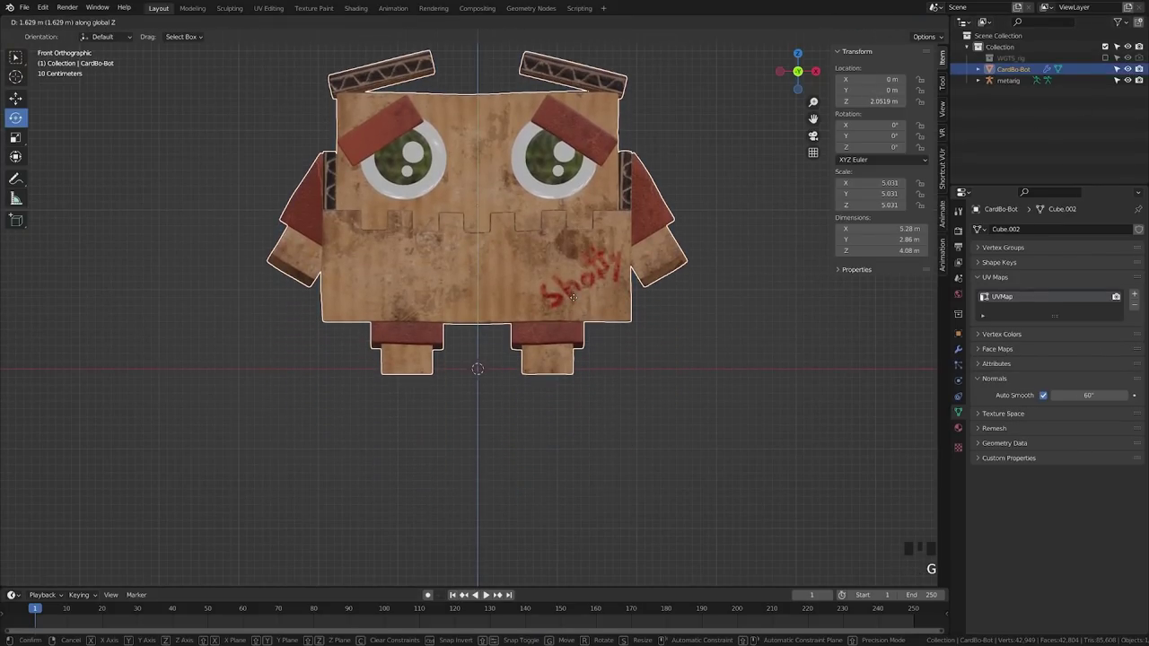
pyautogui.click(575, 296)
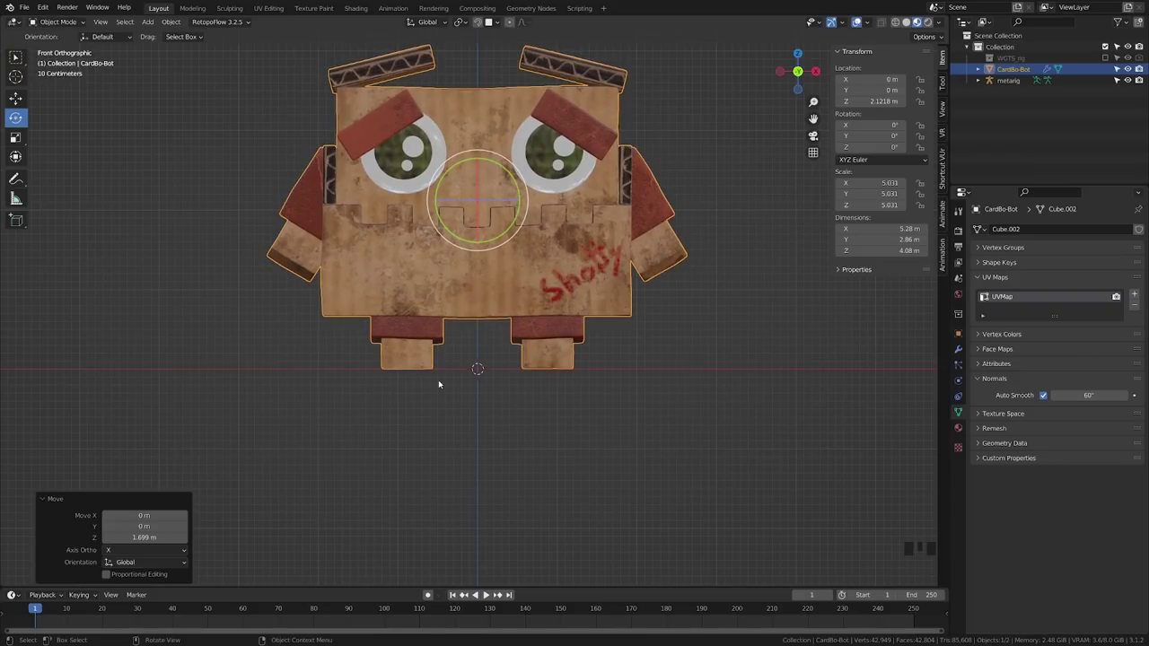
pyautogui.moveTo(526, 381); pyautogui.dragTo(476, 374, button='middle')
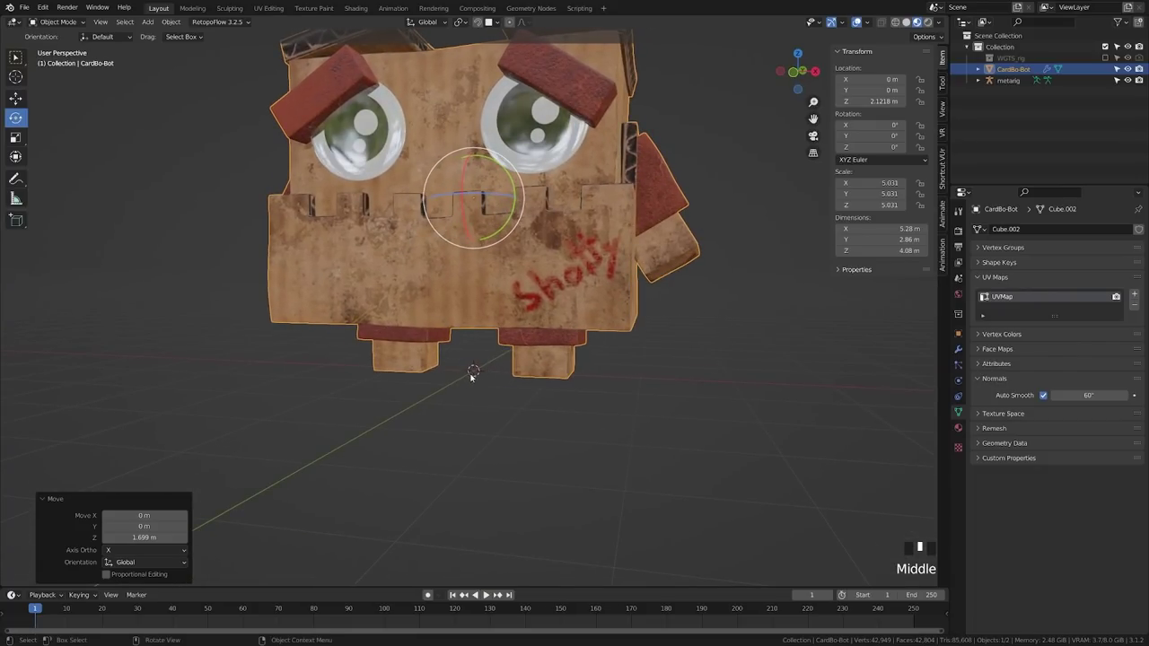
pyautogui.press('KP_1')
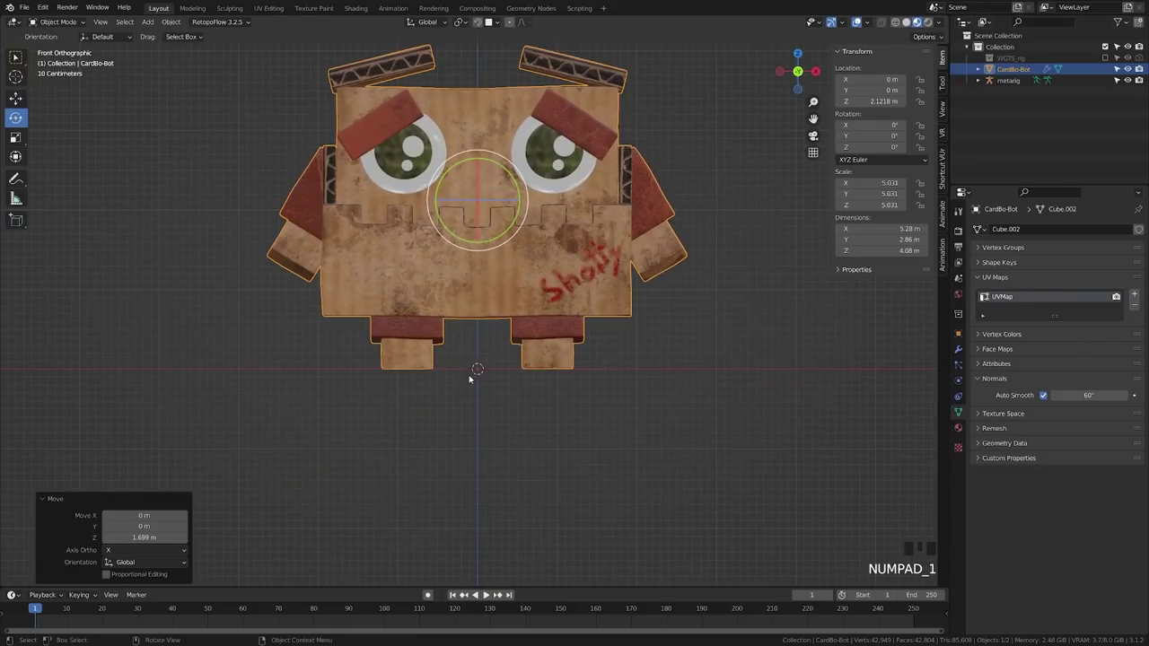
# Step: Put the metarig armature into edit mode and set its bones to display in front of the mesh
pyautogui.click(1009, 81)
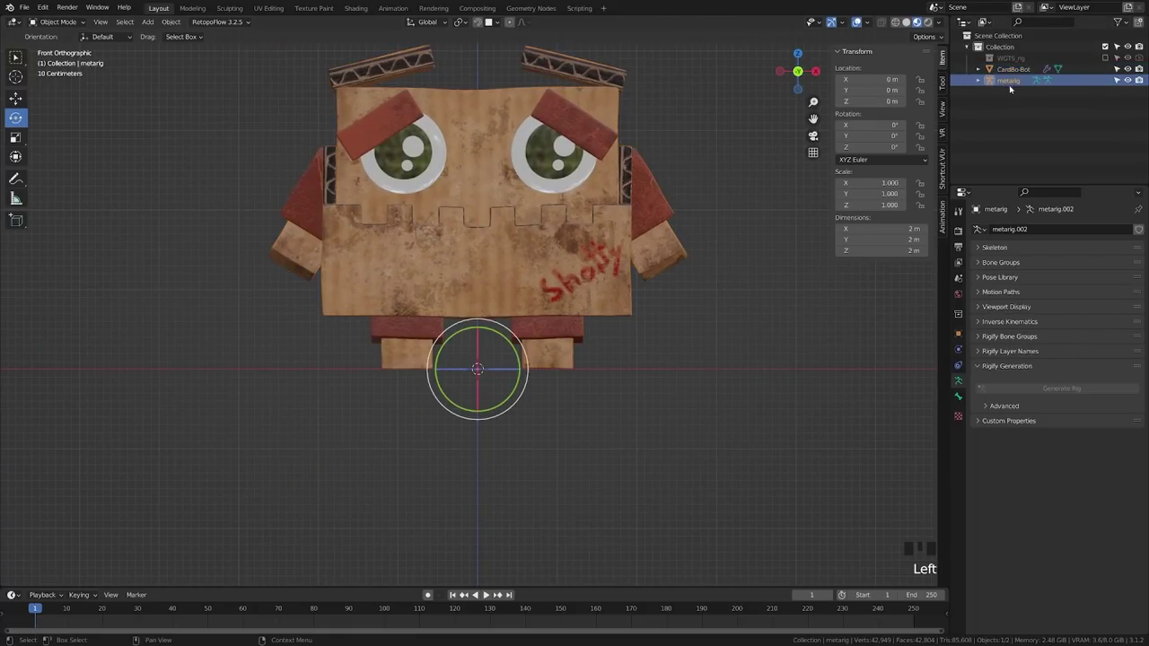
pyautogui.press('Tab')
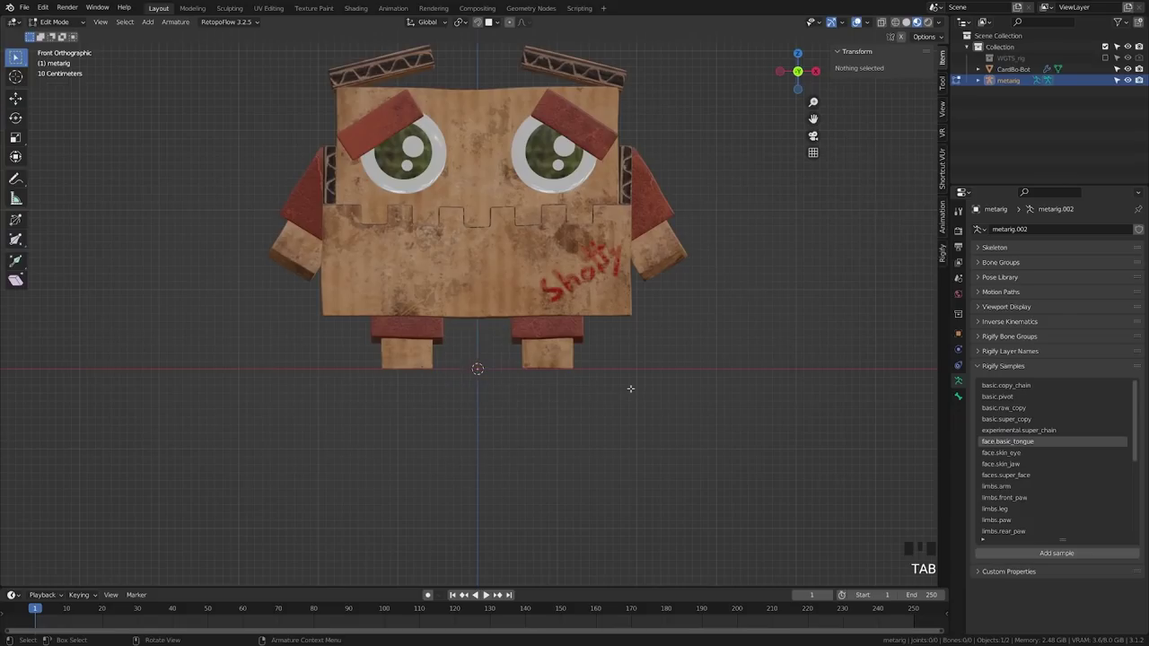
pyautogui.keyDown('shift'); pyautogui.moveTo(542, 424); pyautogui.dragTo(537, 481, button='middle'); pyautogui.keyUp('shift')
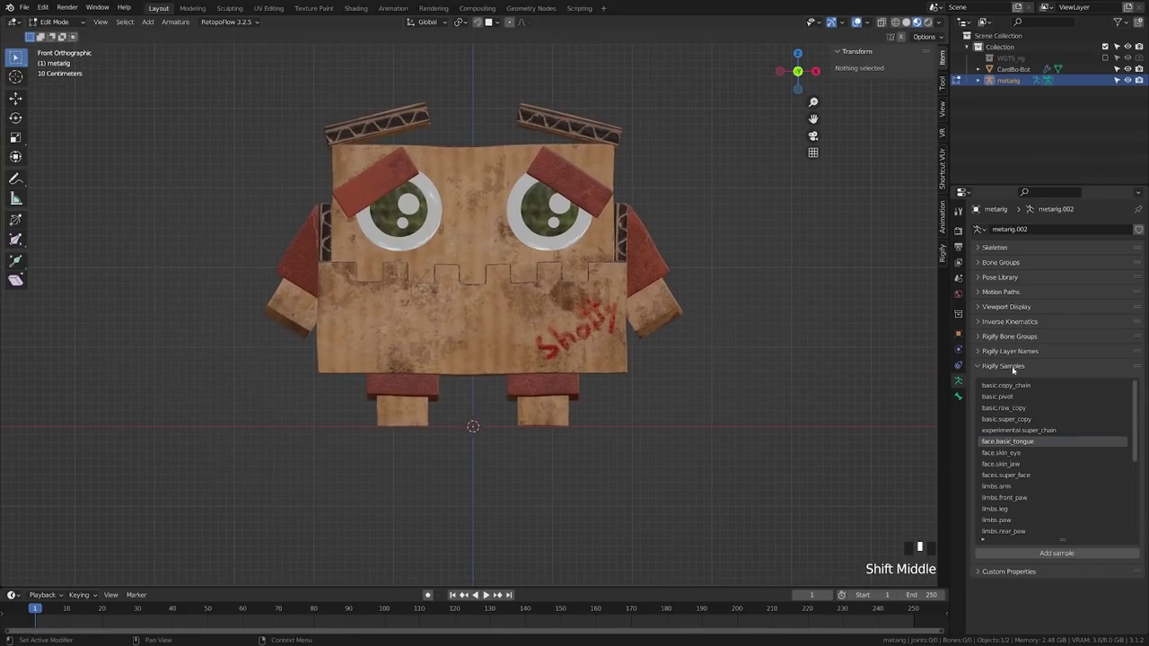
pyautogui.click(1016, 309)
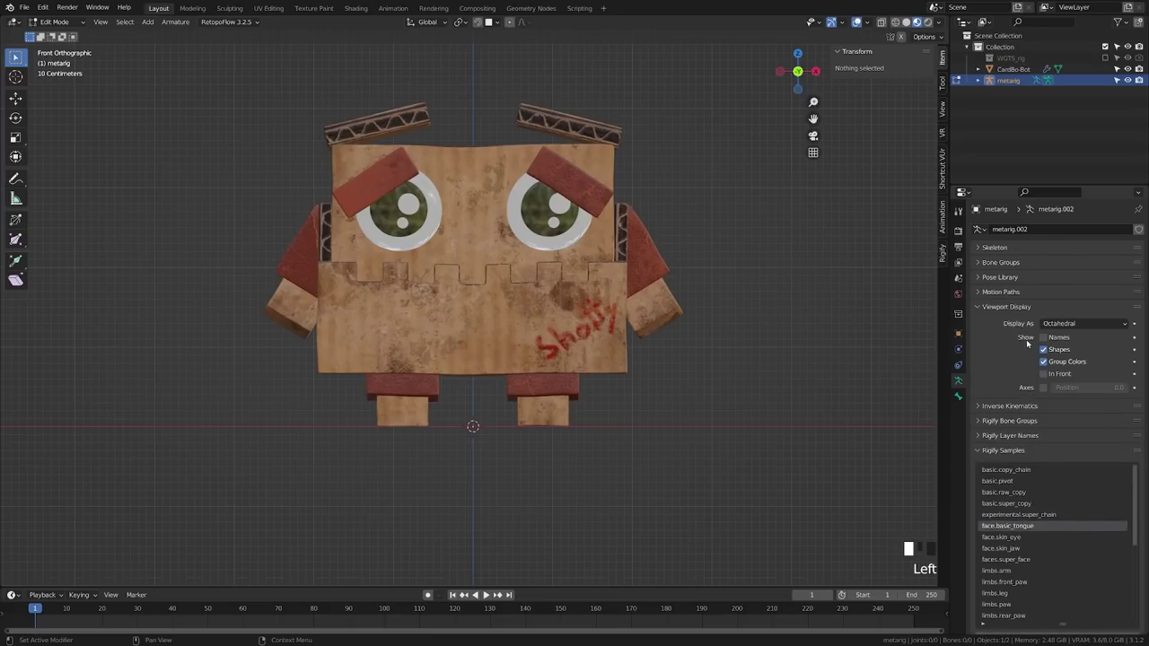
pyautogui.click(1043, 373)
# Step: Add the limbs.leg sample from the Rigify samples to the meta-rig
pyautogui.scroll(-4, 1029, 574)
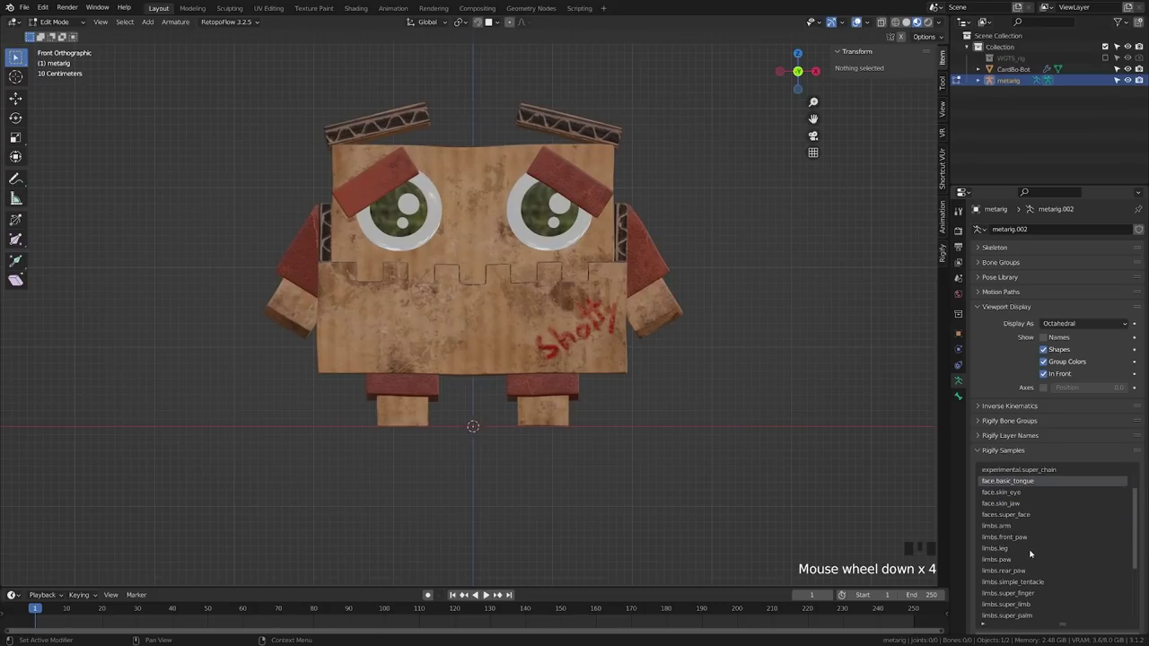
pyautogui.scroll(-2, 1031, 554)
pyautogui.scroll(-7, 1031, 554)
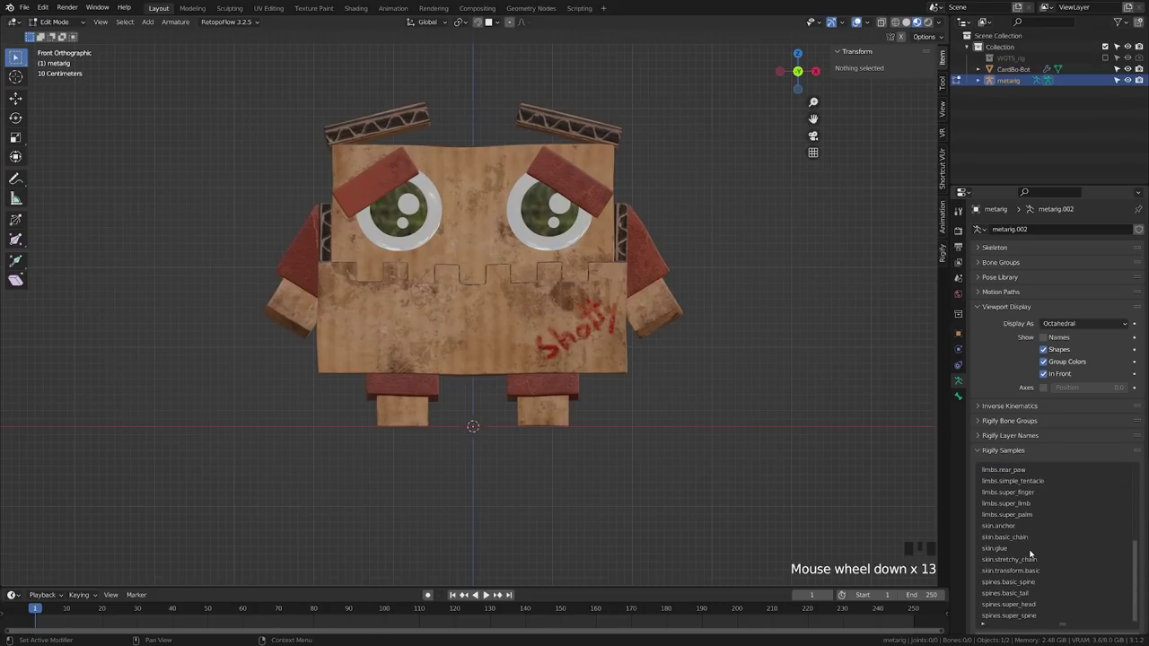
pyautogui.scroll(5, 1031, 554)
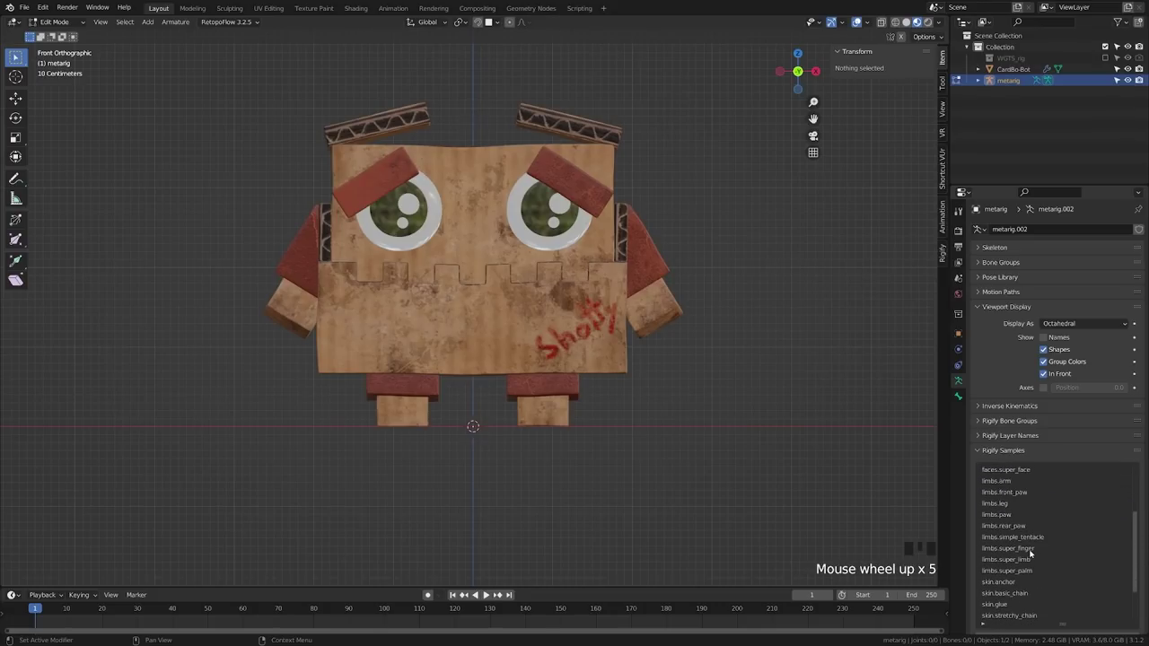
pyautogui.scroll(4, 1050, 556)
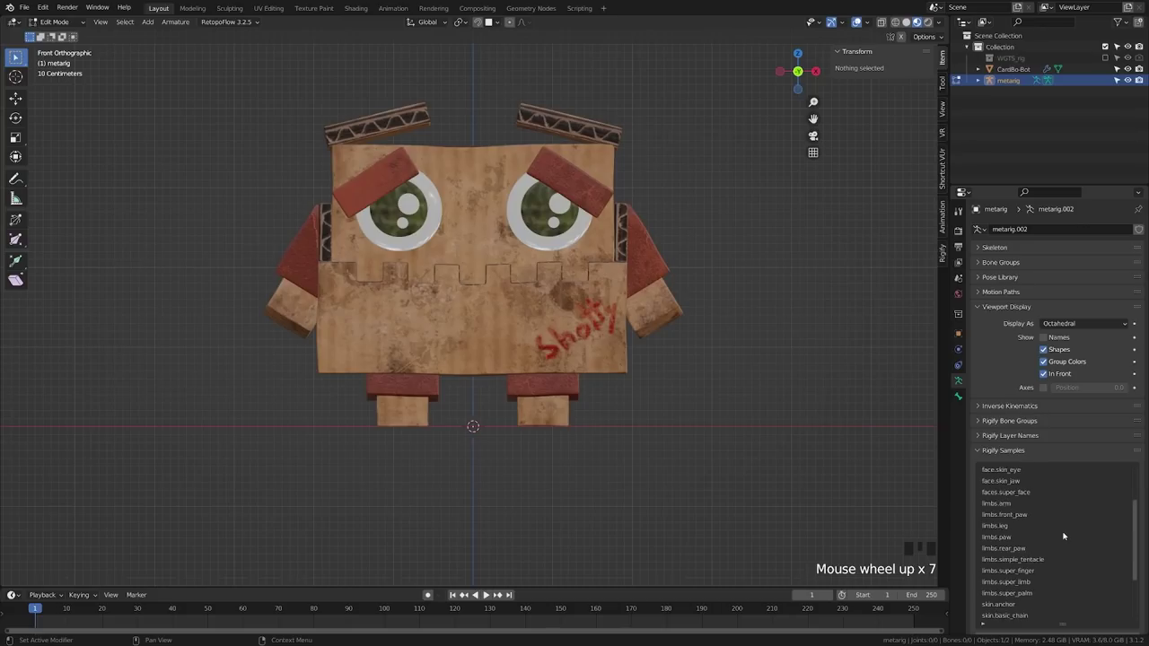
pyautogui.scroll(1, 1050, 550)
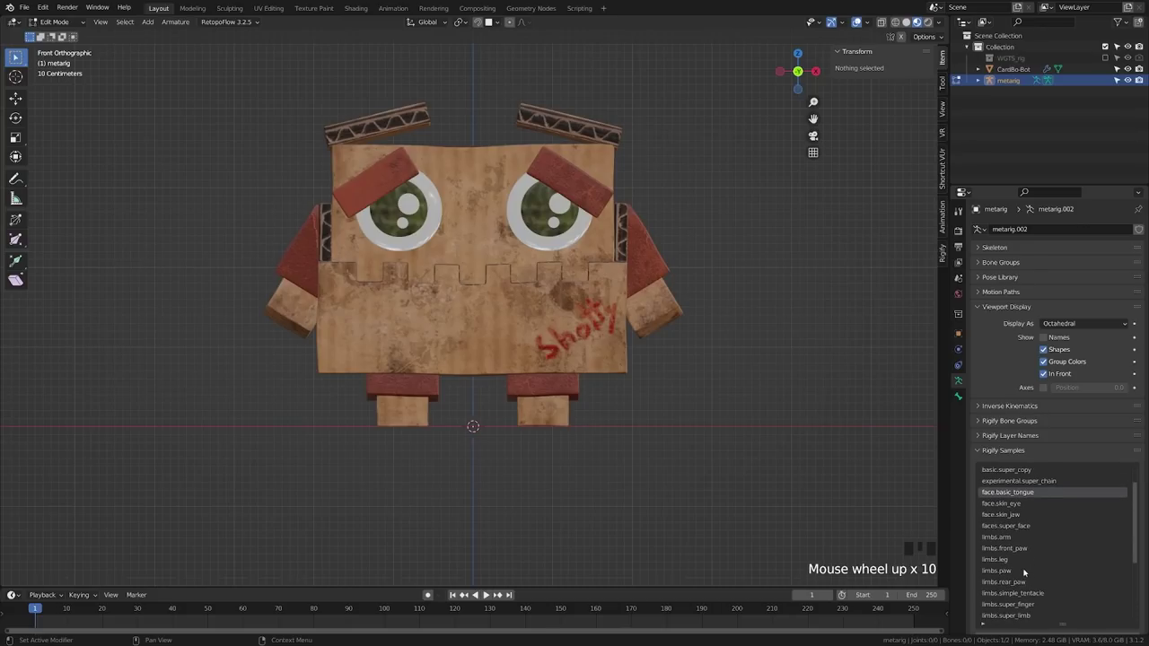
pyautogui.click(1010, 560)
pyautogui.scroll(-13, 1012, 563)
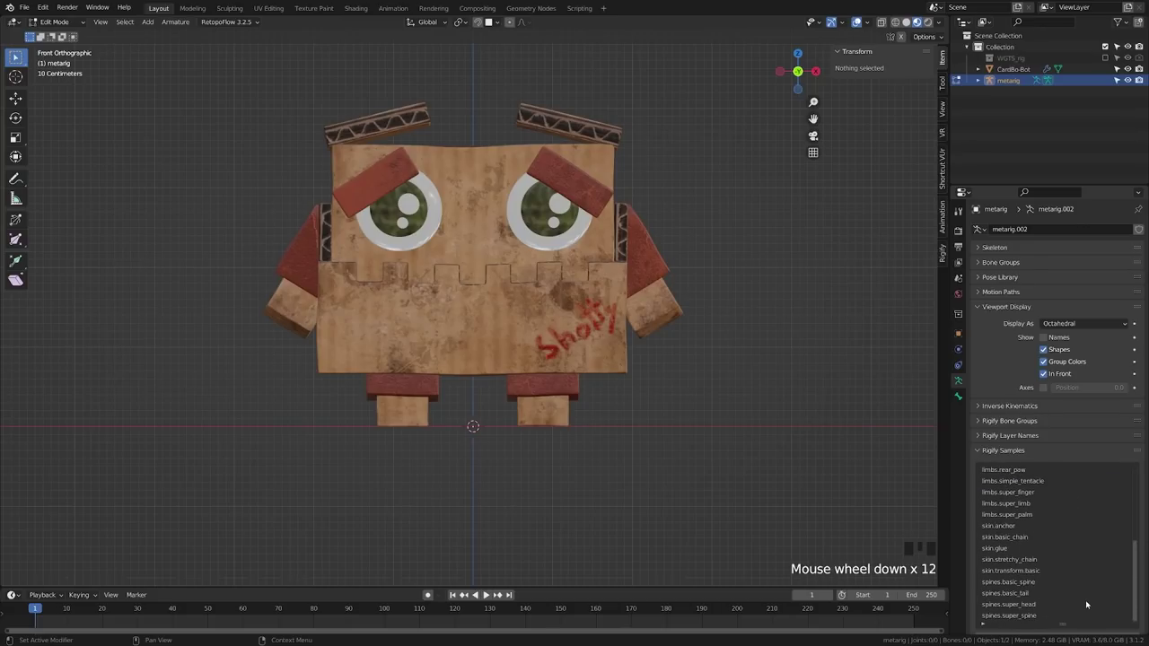
pyautogui.scroll(-3, 1137, 477)
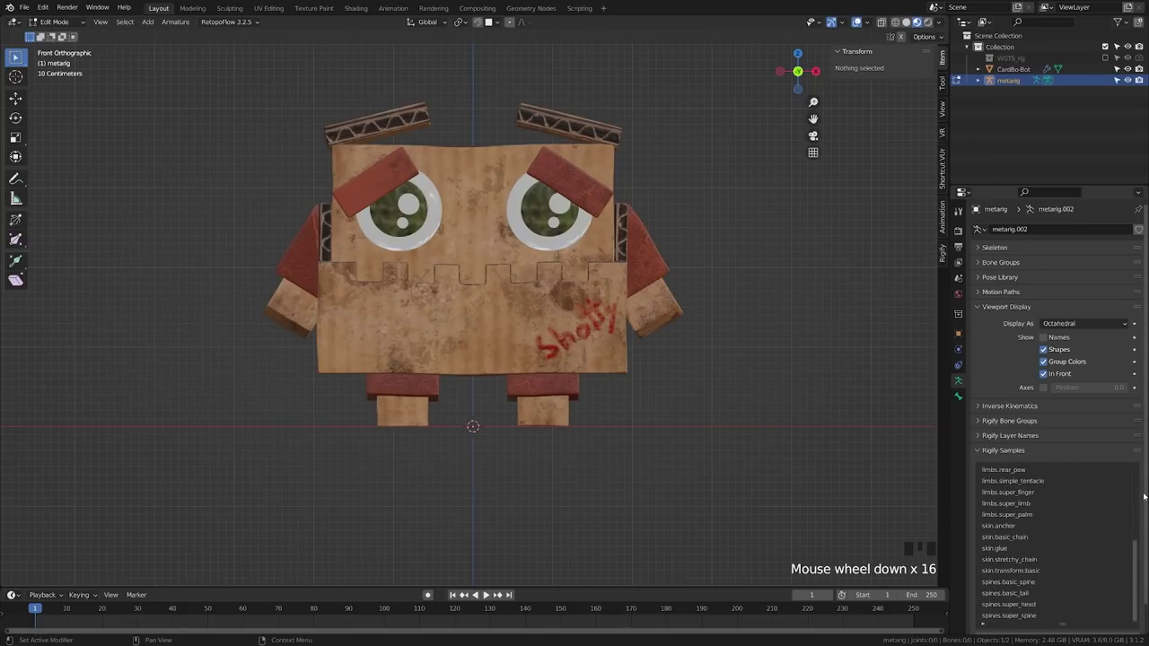
pyautogui.moveTo(1145, 496); pyautogui.dragTo(1144, 525)
pyautogui.click(1070, 611)
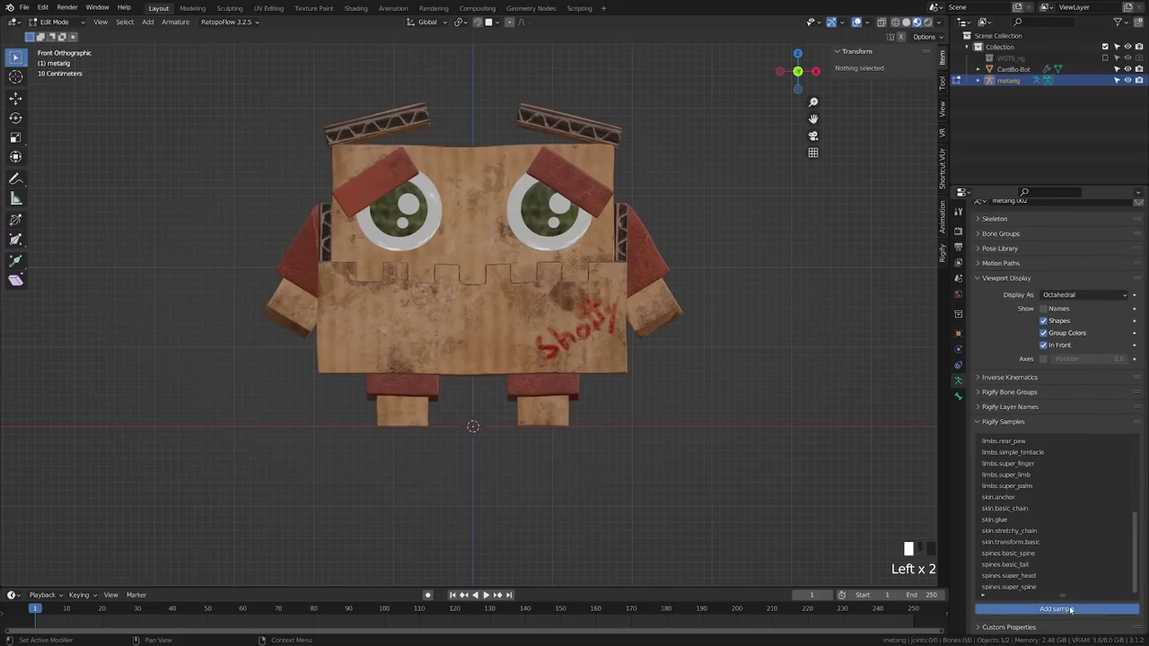
# Step: Switch the viewport shading to wireframe so the leg bones can be aligned with the mesh
pyautogui.press('z')
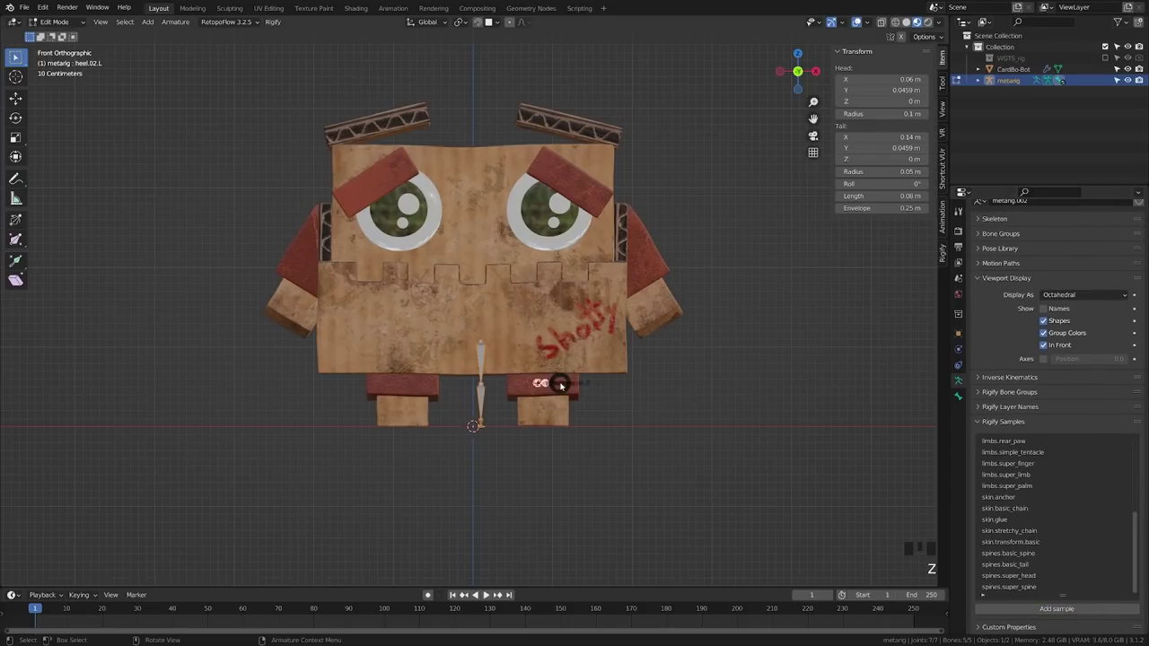
pyautogui.scroll(1, 469, 381)
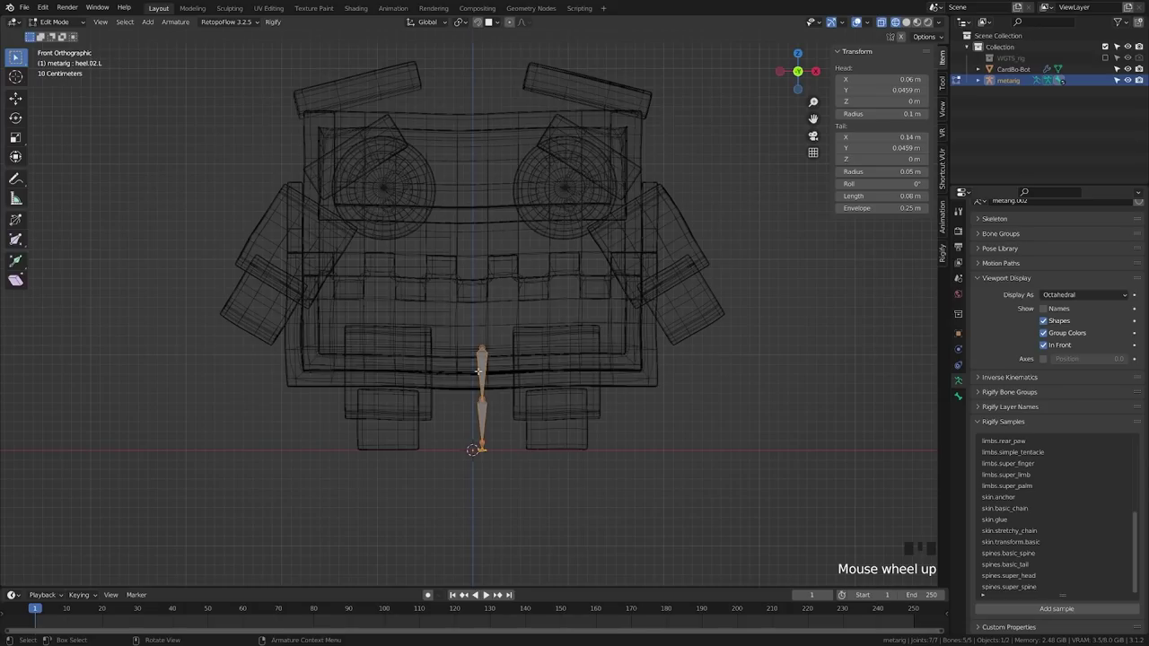
pyautogui.click(957, 396)
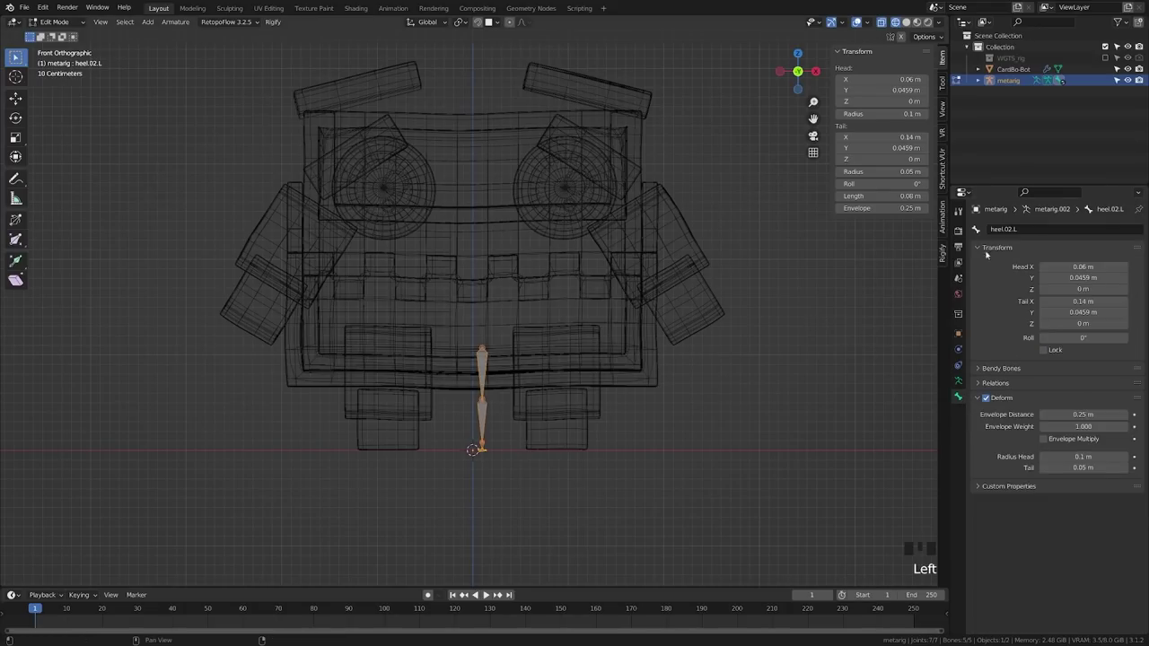
pyautogui.click(958, 380)
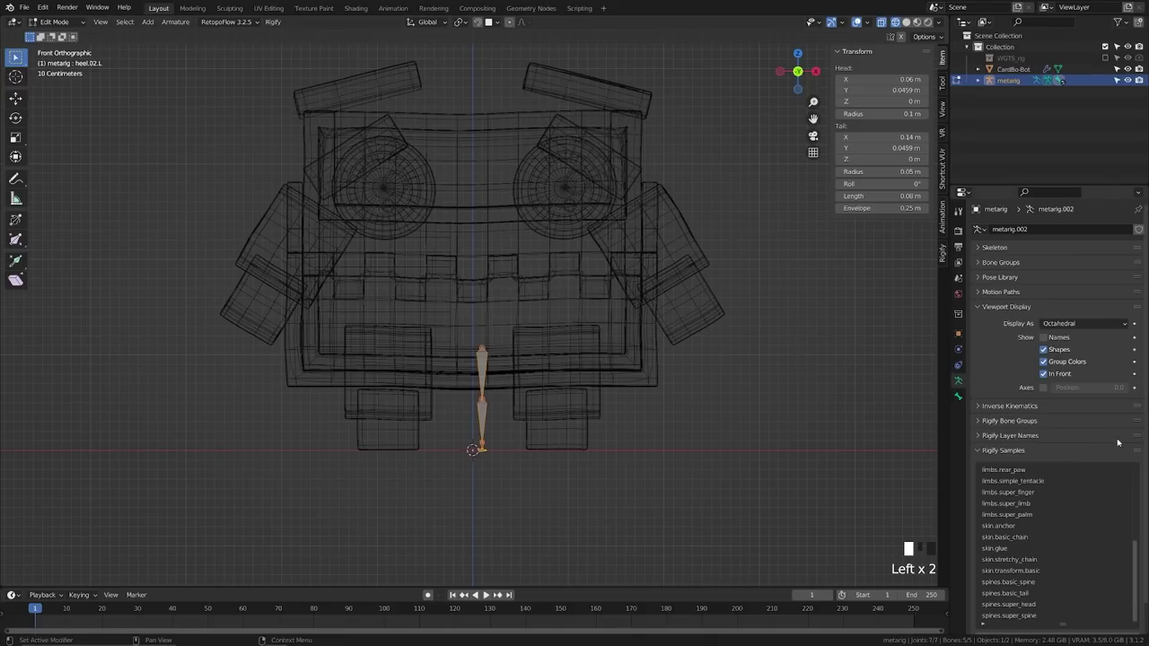
# Step: Move the leg bones about 0.78 m along X into the character's left leg and scale them up to about 1.24
pyautogui.press('g')
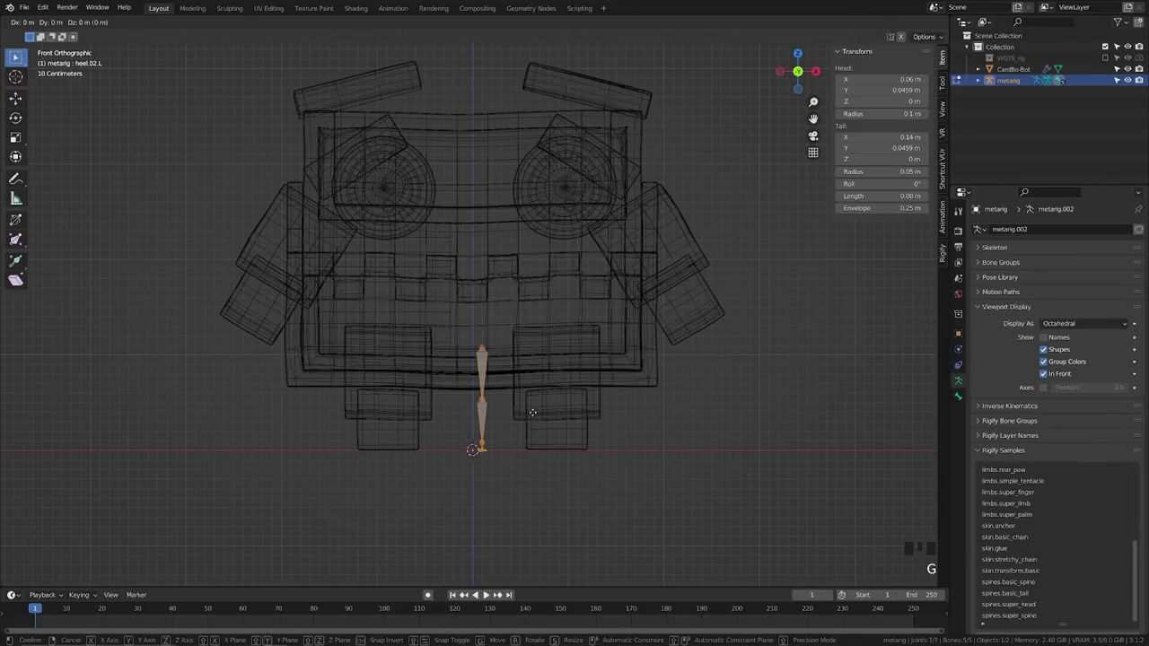
pyautogui.press('x')
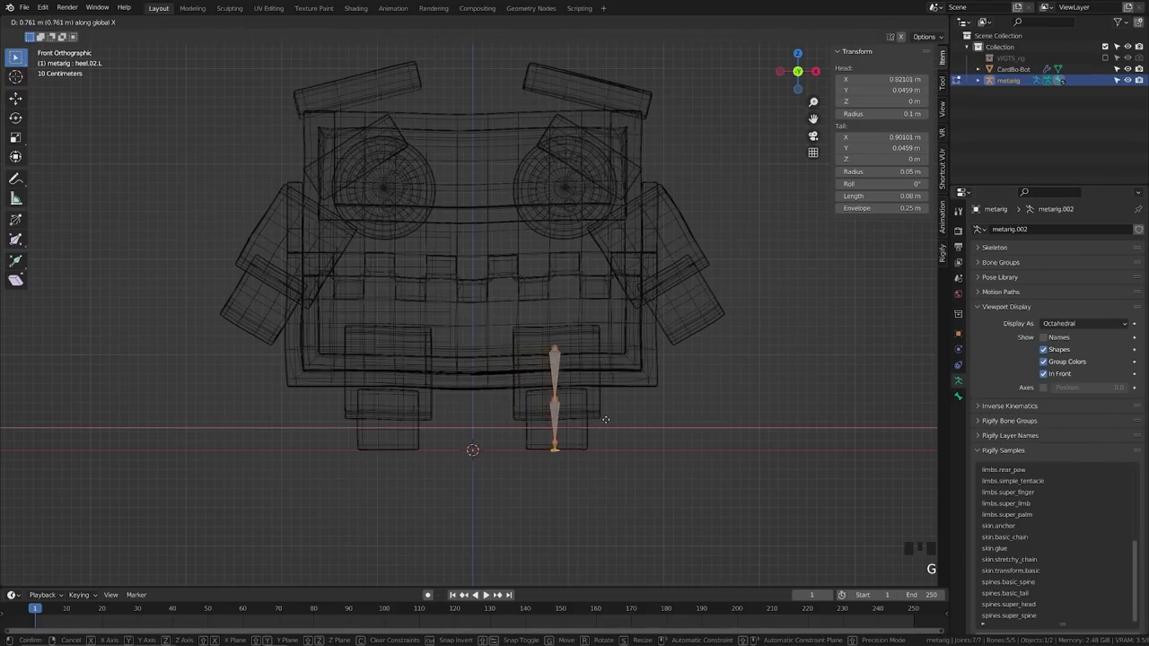
pyautogui.click(608, 421)
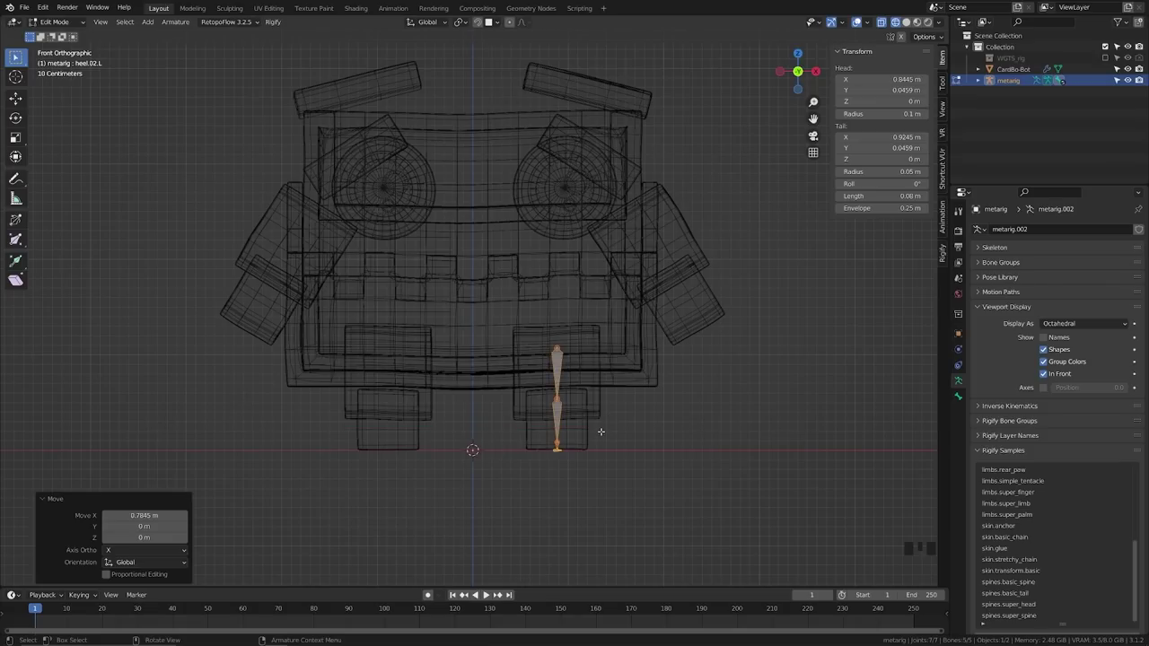
pyautogui.press('s')
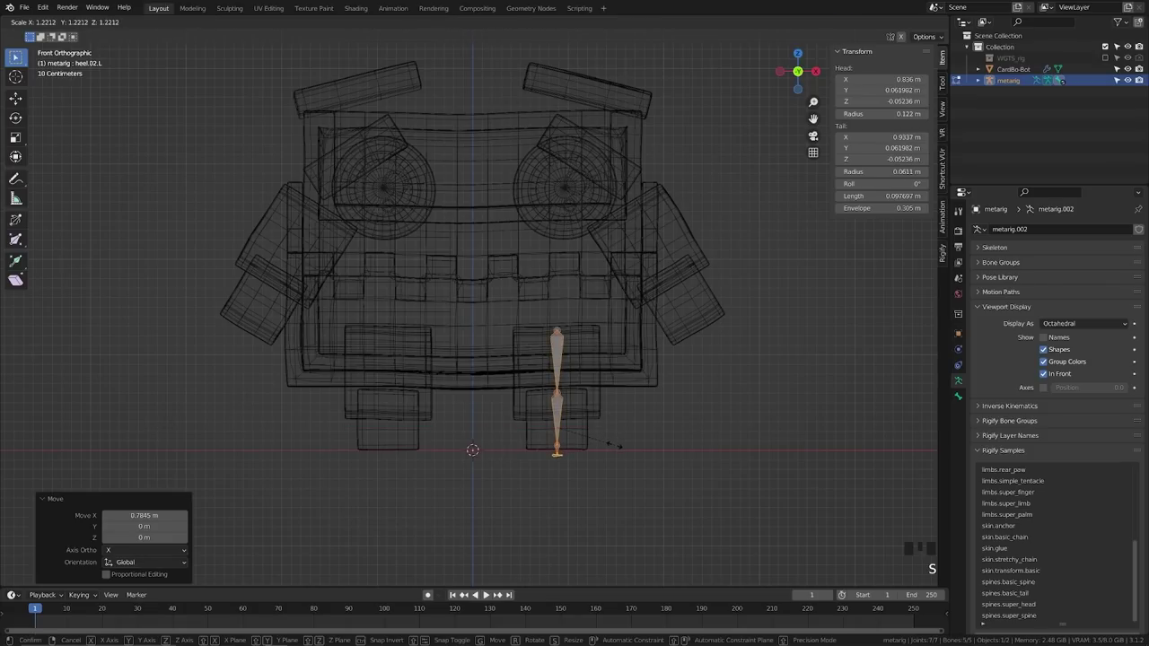
pyautogui.click(615, 446)
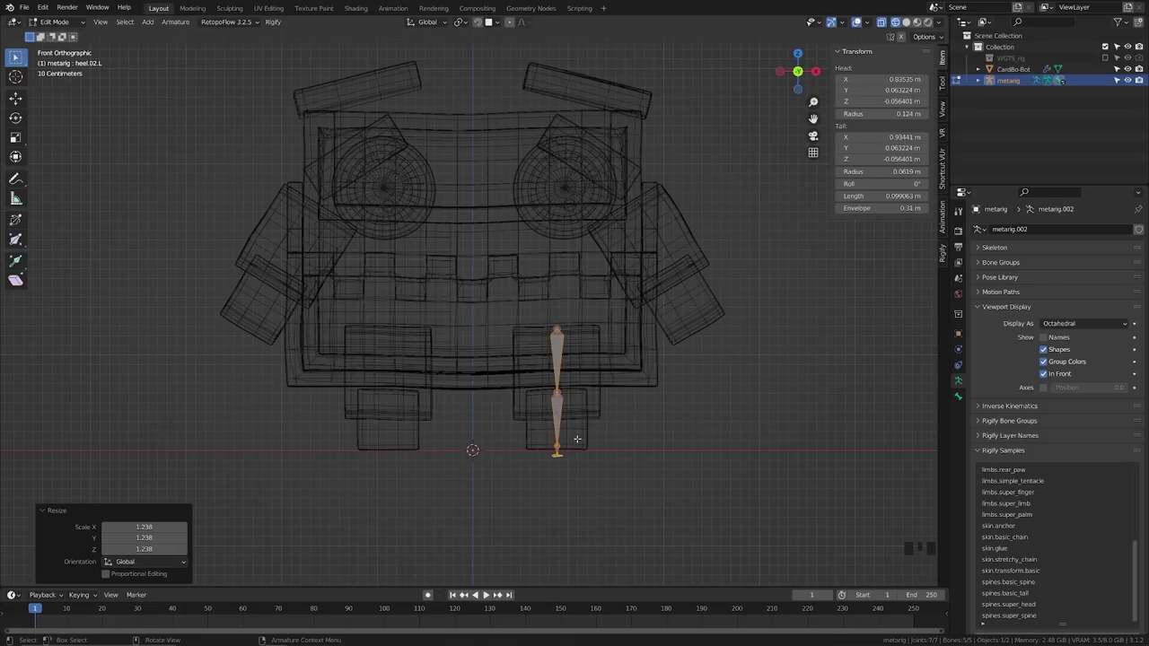
# Step: Move the foot, toe and heel bones up about 0.04 m along Z so they rest on the ground line
pyautogui.press('KP_3')
pyautogui.scroll(4, 577, 439)
pyautogui.keyDown('shift'); pyautogui.moveTo(506, 478); pyautogui.dragTo(516, 309, button='middle'); pyautogui.keyUp('shift')
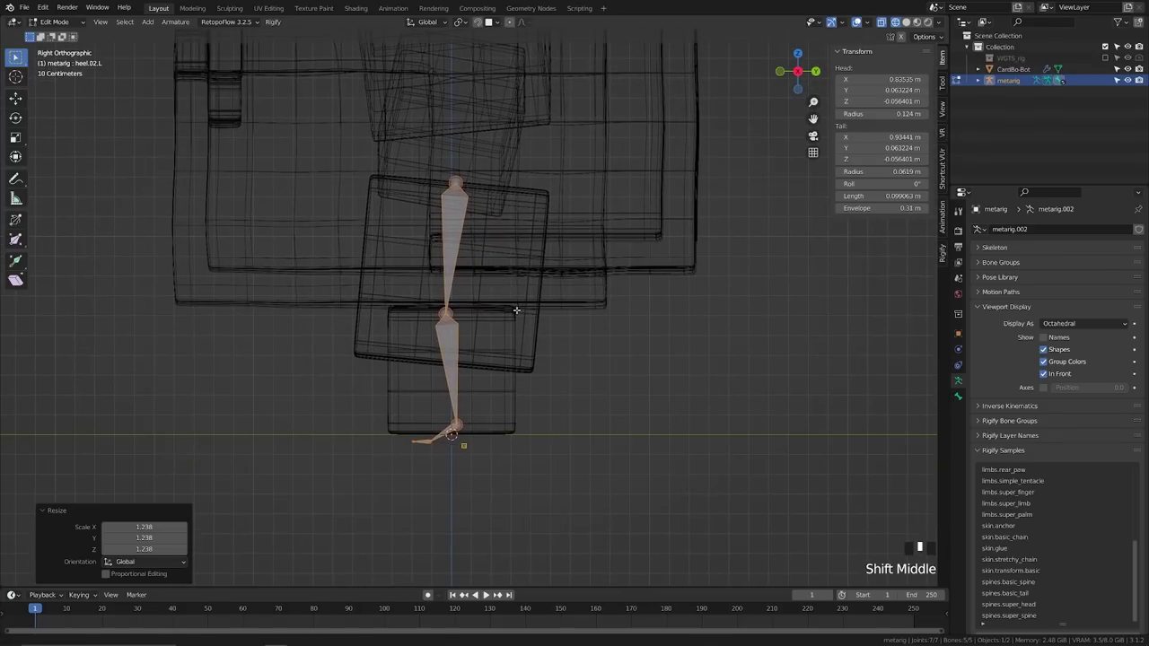
pyautogui.moveTo(350, 406); pyautogui.dragTo(486, 467)
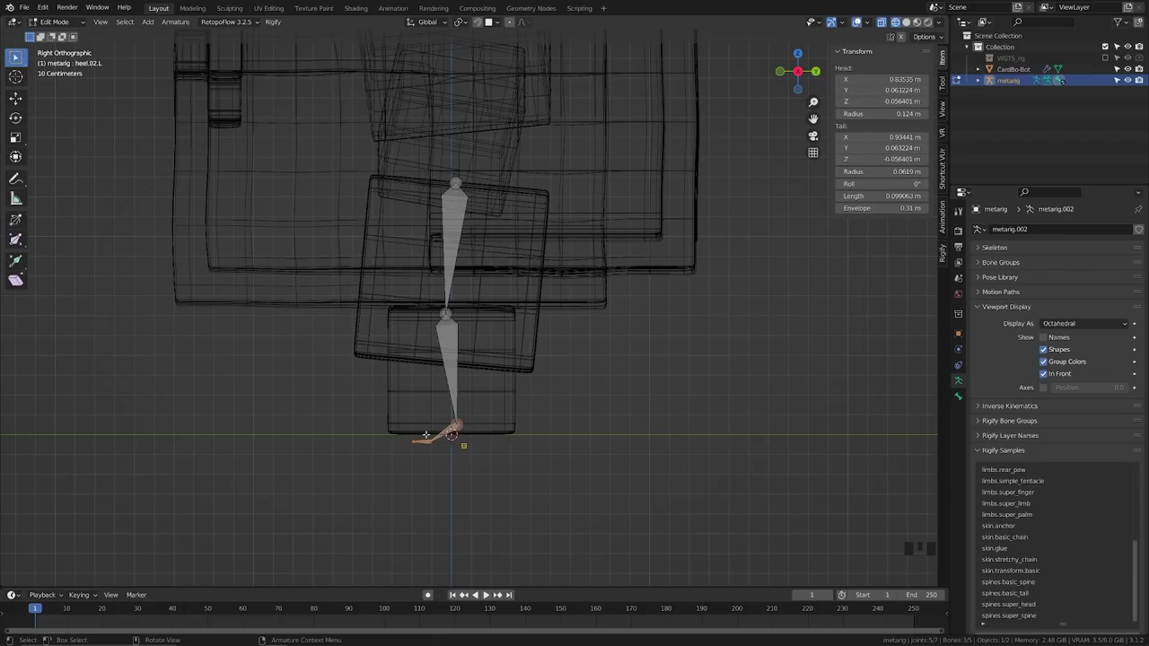
pyautogui.press('g')
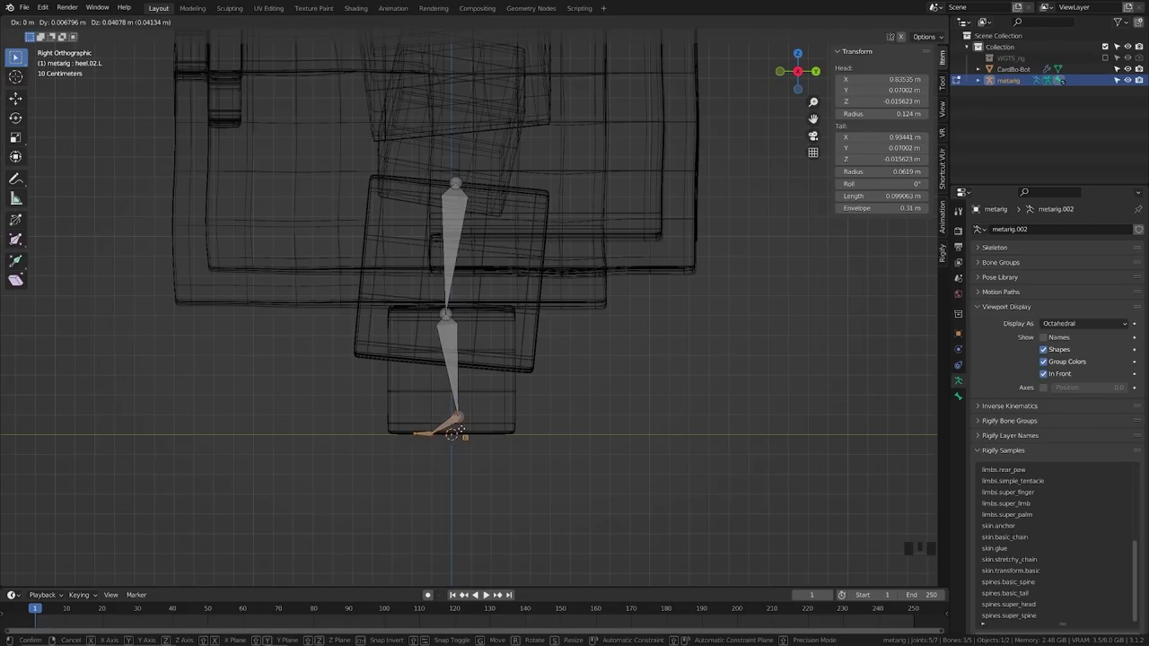
pyautogui.click(454, 434)
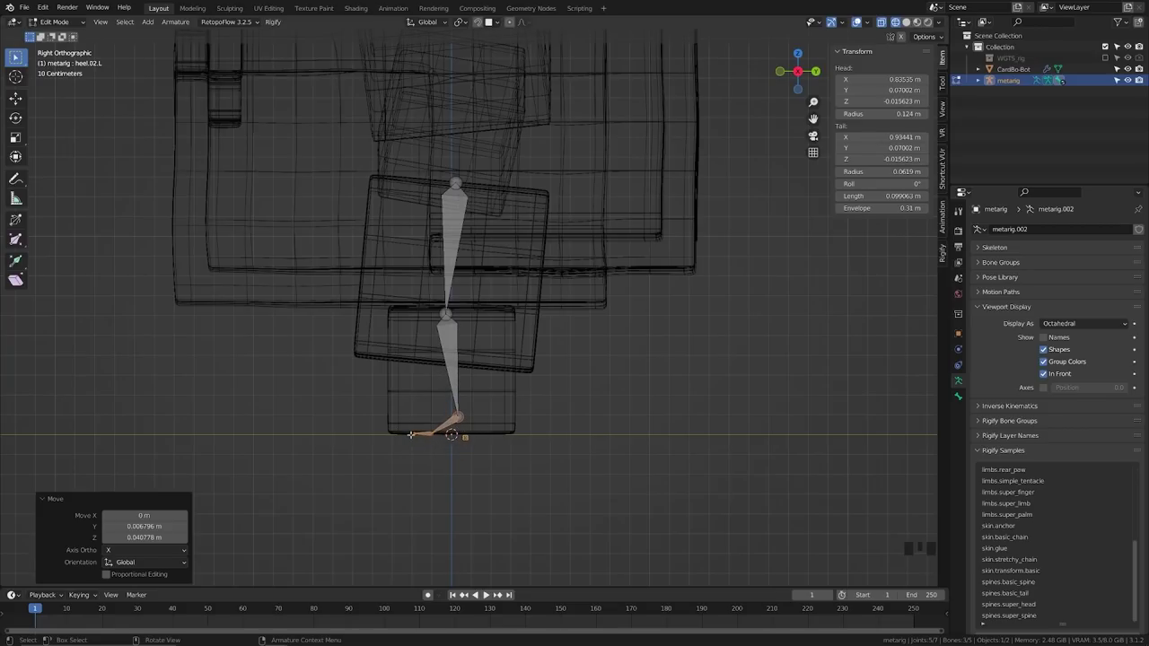
# Step: Nudge the knee joint of the left leg by about 0.005 m in Y and 0.009 m in Z
pyautogui.click(446, 316)
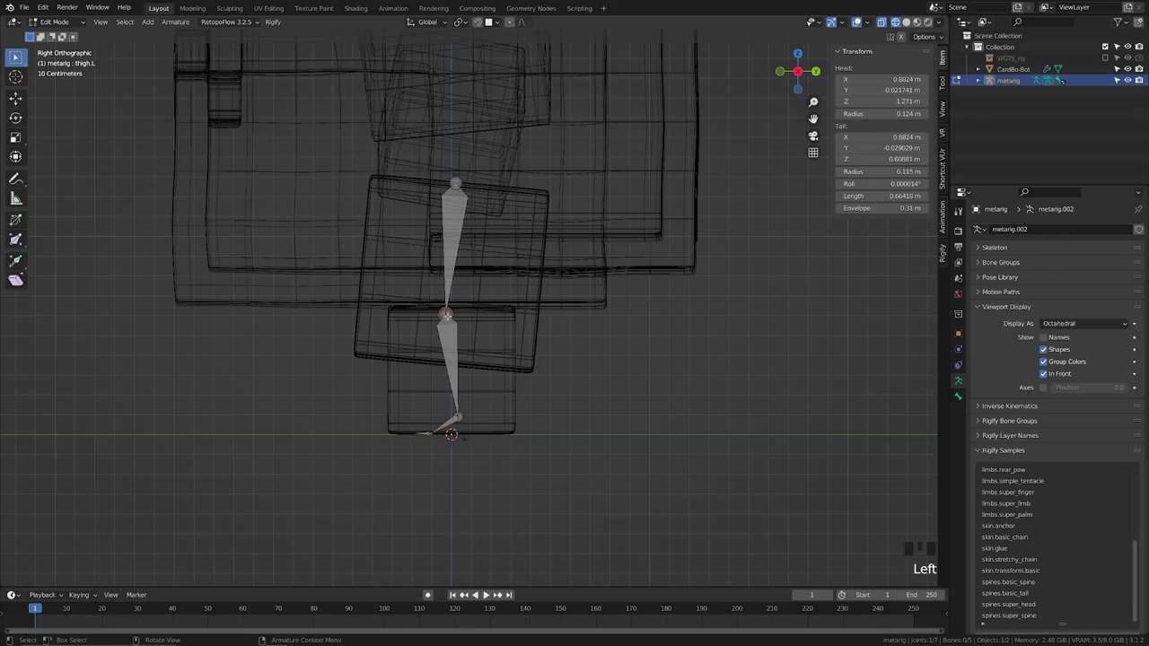
pyautogui.press('g')
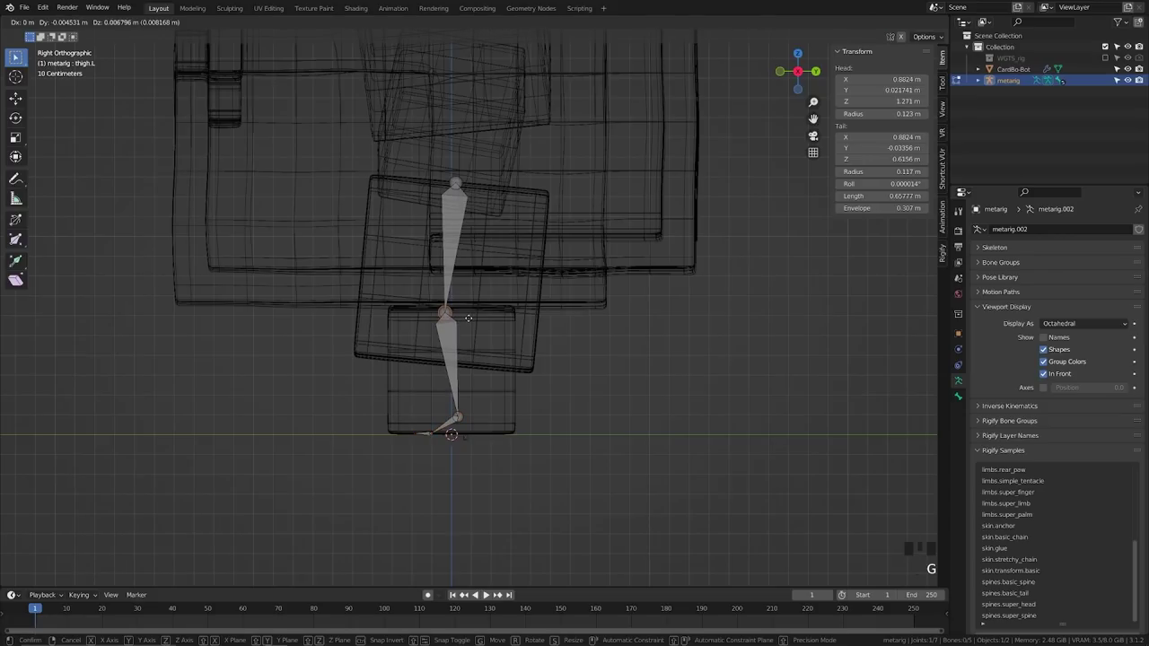
pyautogui.click(468, 318)
# Step: Shift all the leg bones about 0.02 m along Y to centre them in the leg mesh, leaving no bones selected
pyautogui.press('a')
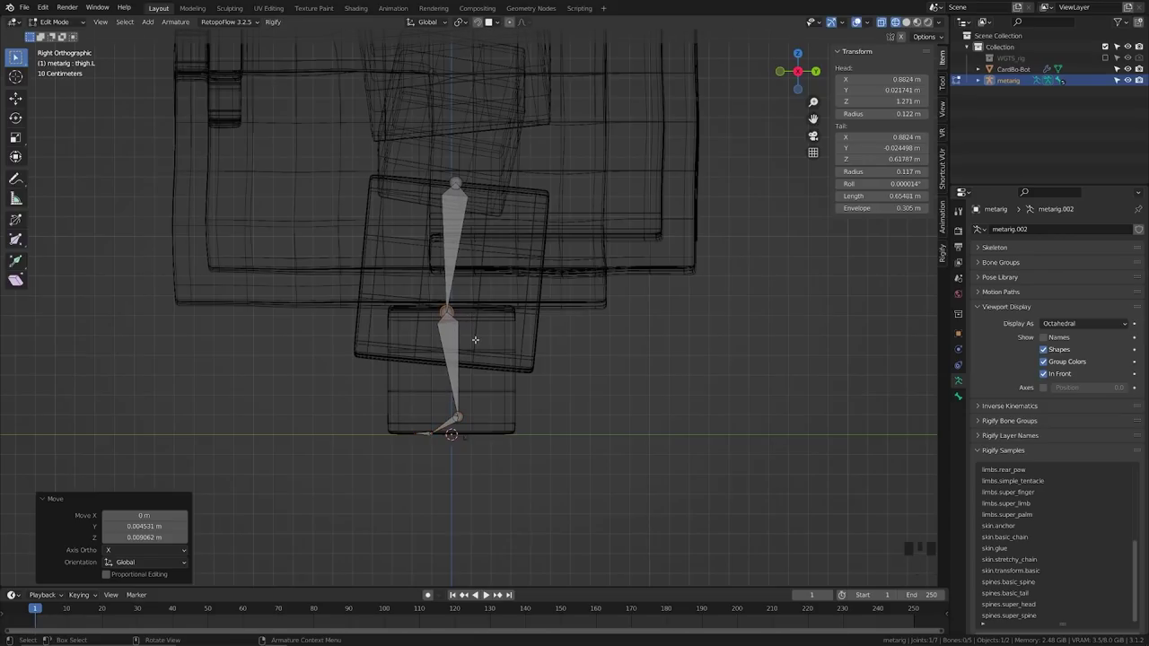
pyautogui.press('a')
pyautogui.press('g')
pyautogui.press('y')
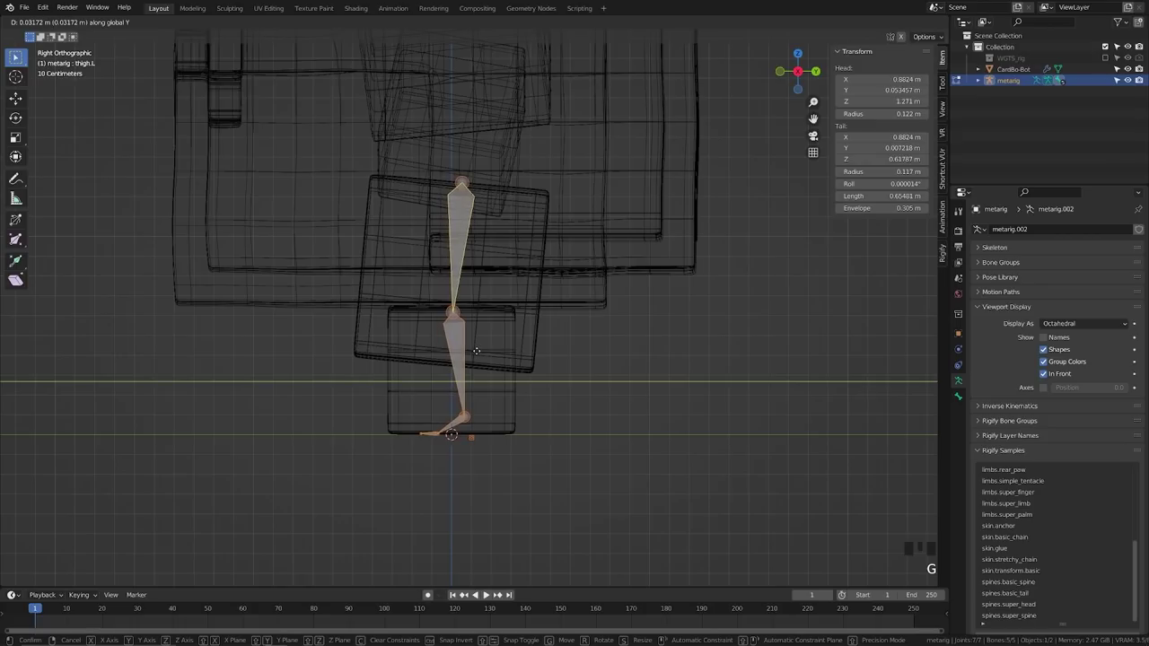
pyautogui.click(475, 353)
pyautogui.press('a')
pyautogui.press('a')
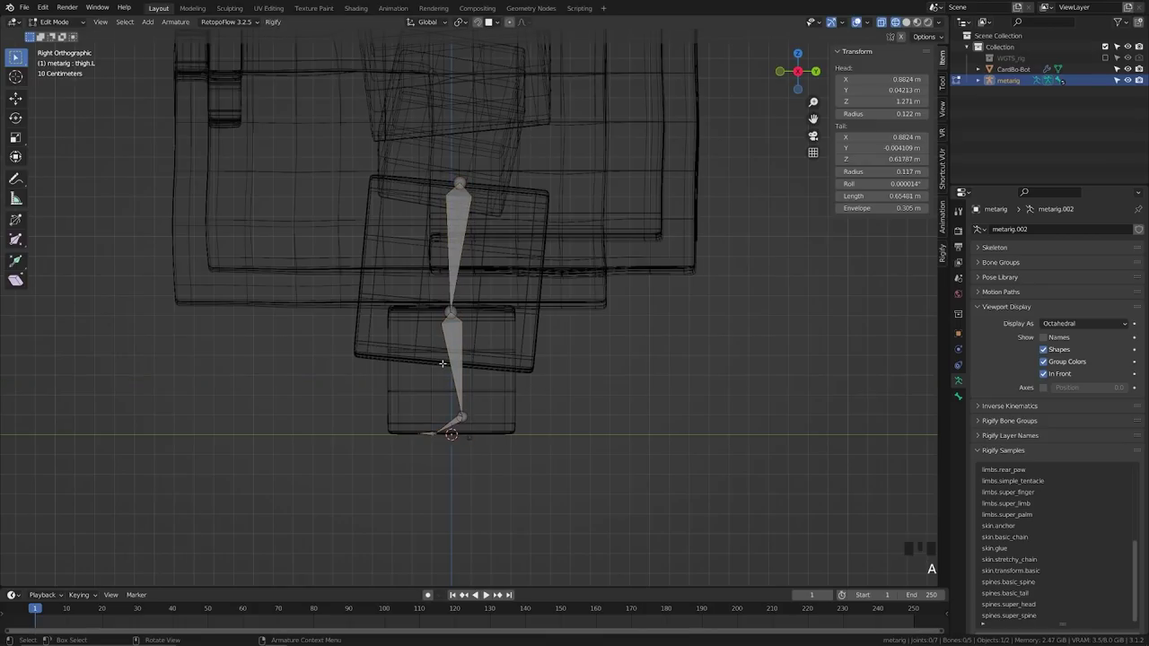
# Step: Add the limbs.arm sample from the Rigify samples to the meta-rig
pyautogui.press('KP_1')
pyautogui.scroll(-4, 442, 363)
pyautogui.keyDown('shift'); pyautogui.moveTo(607, 324); pyautogui.dragTo(580, 378, button='middle'); pyautogui.keyUp('shift')
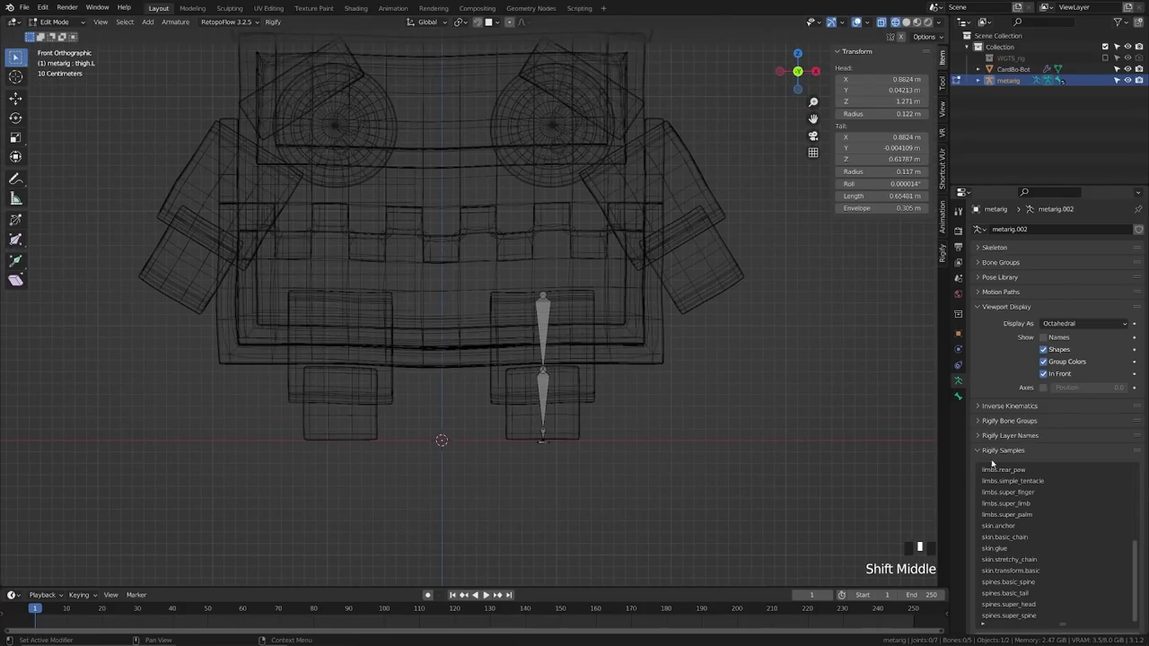
pyautogui.scroll(6, 1042, 520)
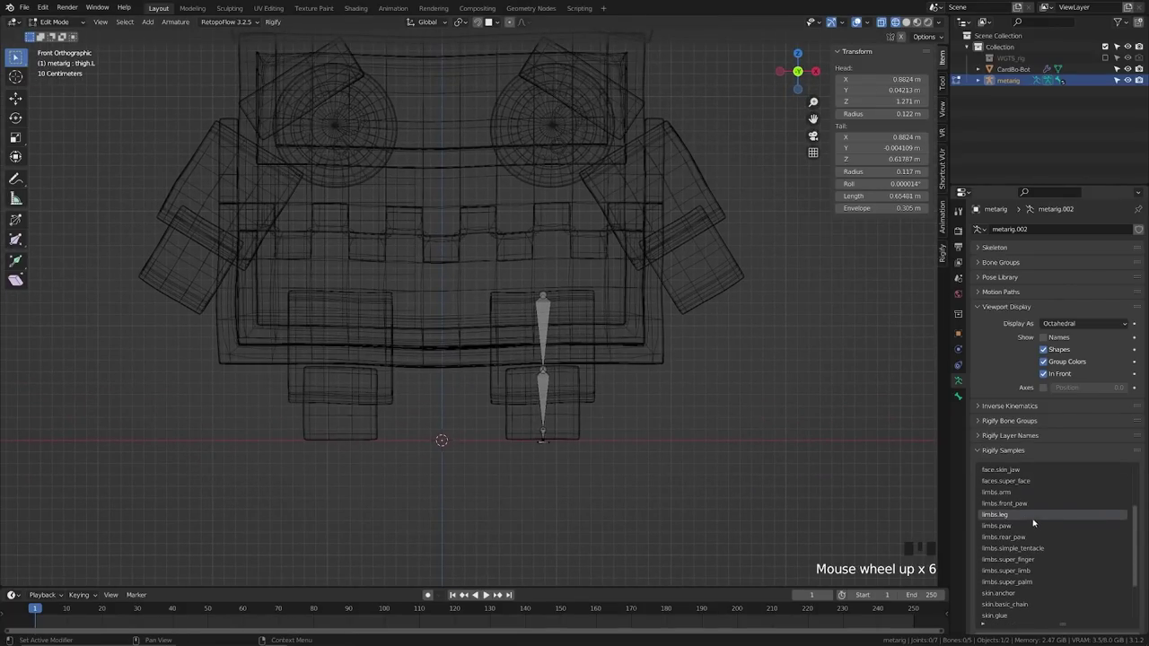
pyautogui.scroll(4, 1015, 520)
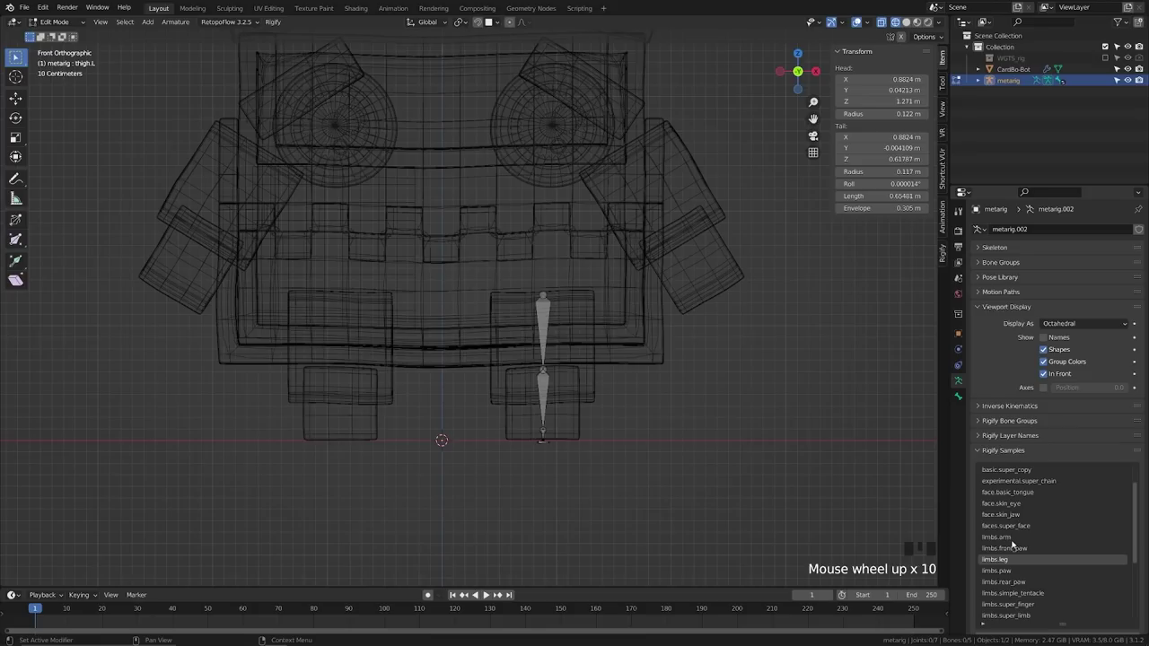
pyautogui.click(1016, 537)
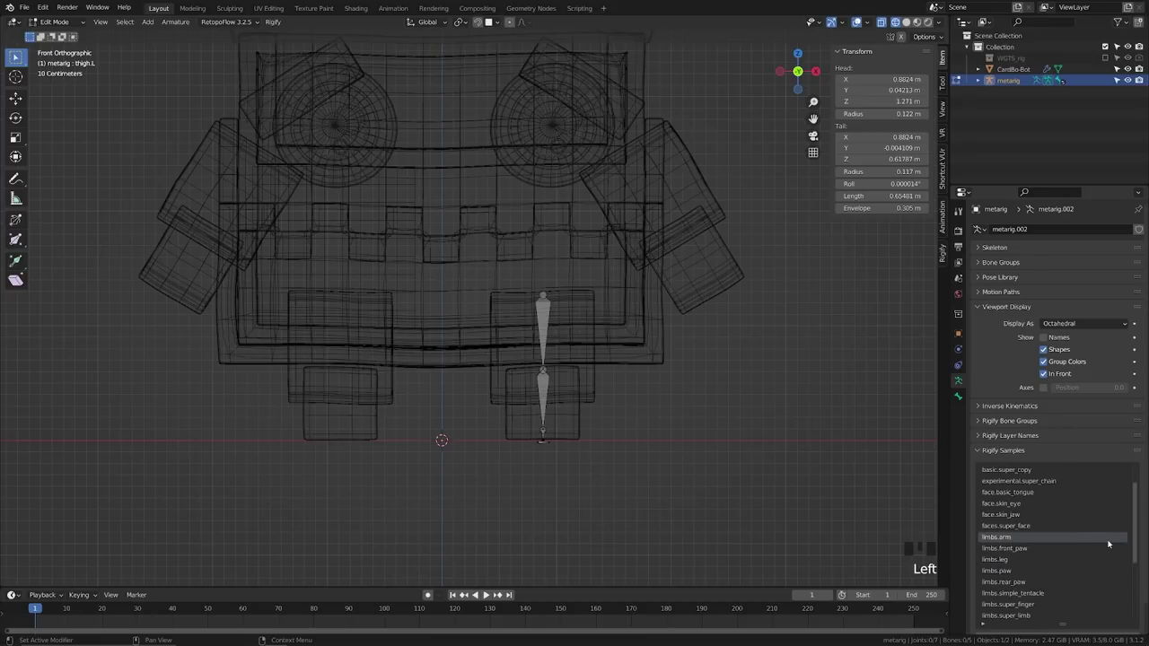
pyautogui.scroll(-18, 1016, 539)
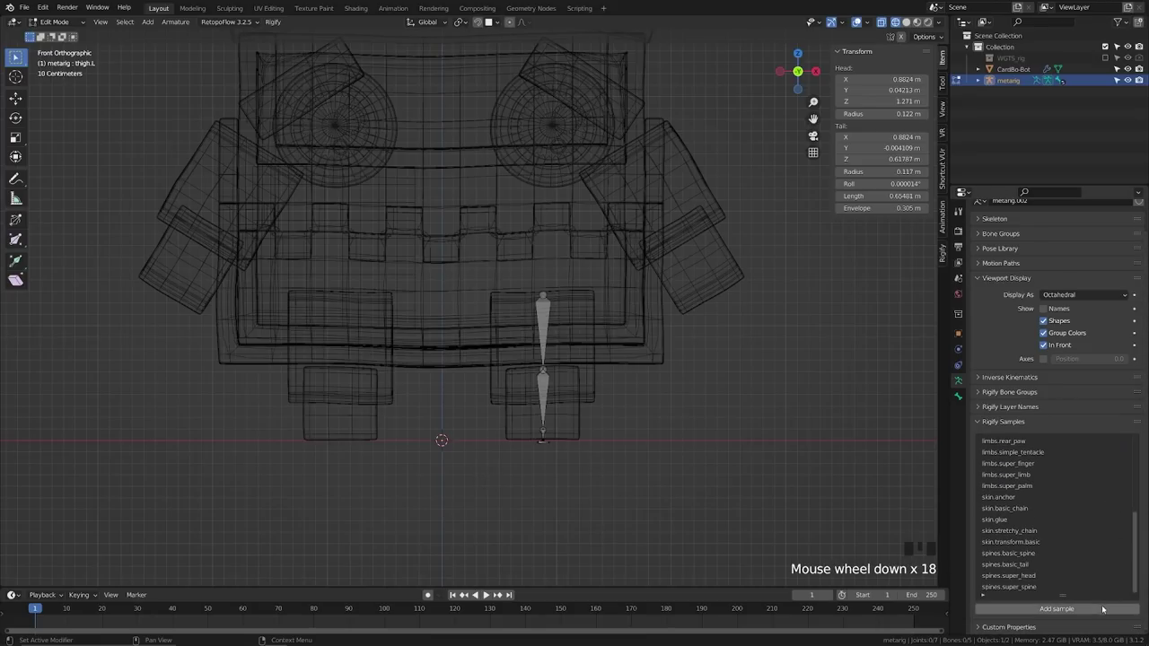
pyautogui.click(1056, 608)
# Step: Move the new arm bones about 1.6 m along X and 2.5 m along Z to the character's left shoulder area
pyautogui.keyDown('shift'); pyautogui.moveTo(561, 440); pyautogui.dragTo(550, 485, button='middle'); pyautogui.keyUp('shift')
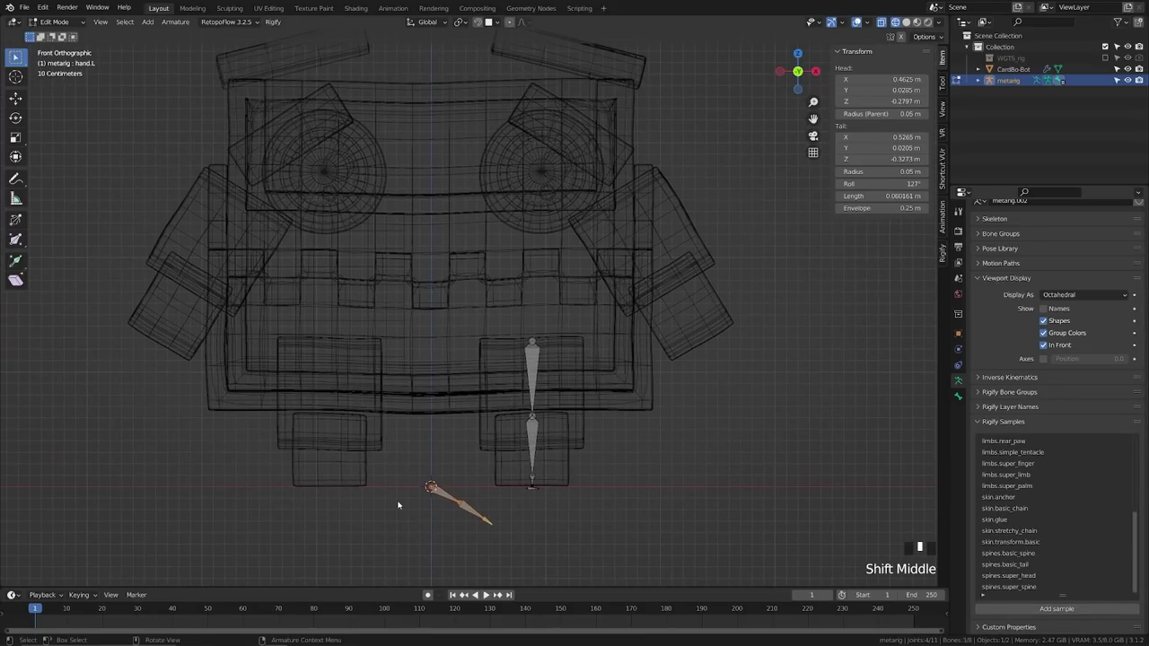
pyautogui.press('g')
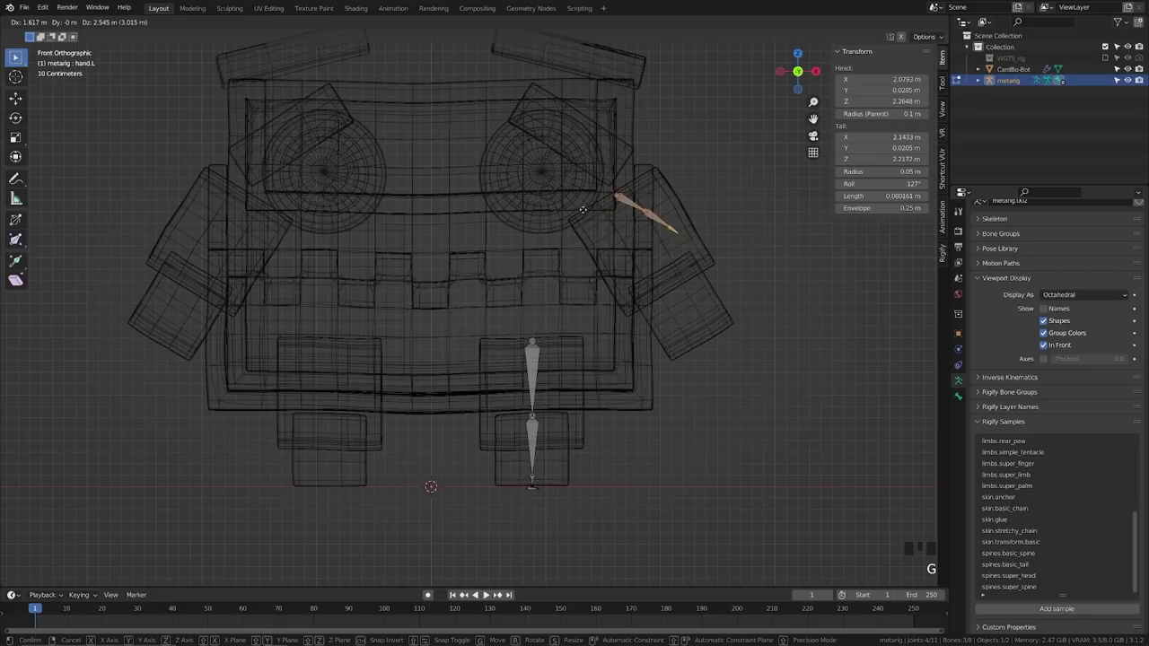
pyautogui.click(583, 209)
pyautogui.press('s')
pyautogui.click(678, 247)
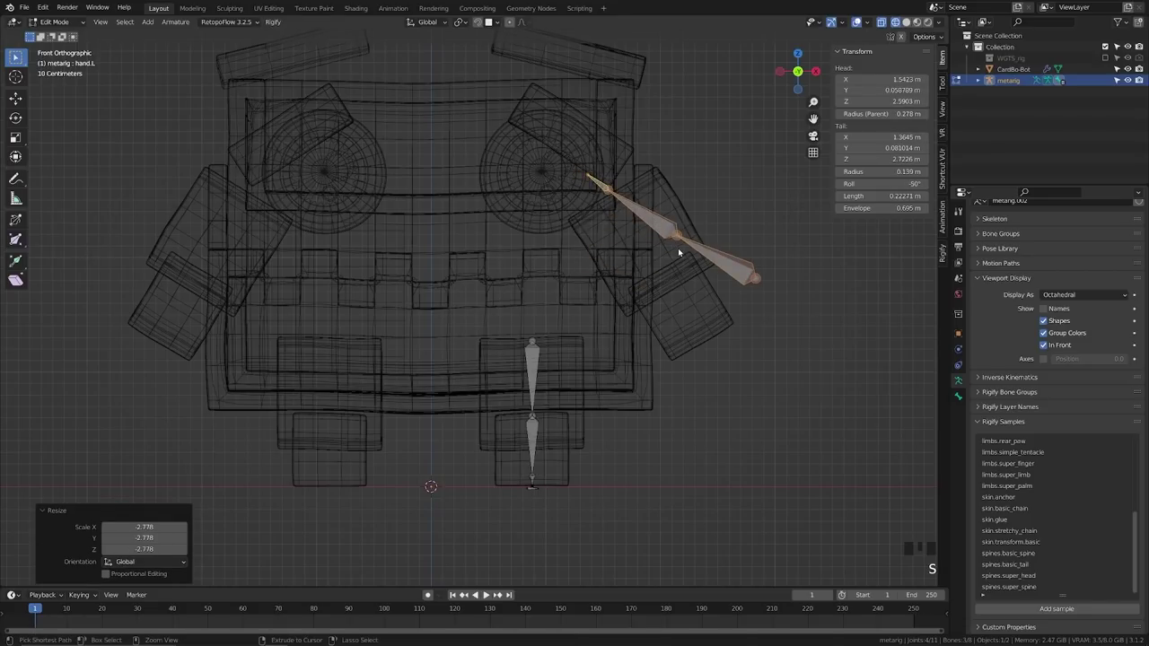
pyautogui.hotkey('ctrl', 'z')
# Step: Scale the arm bones up to about 2.1 and move them about 0.34 m in X and -0.32 m in Z
pyautogui.press('s')
pyautogui.click(692, 247)
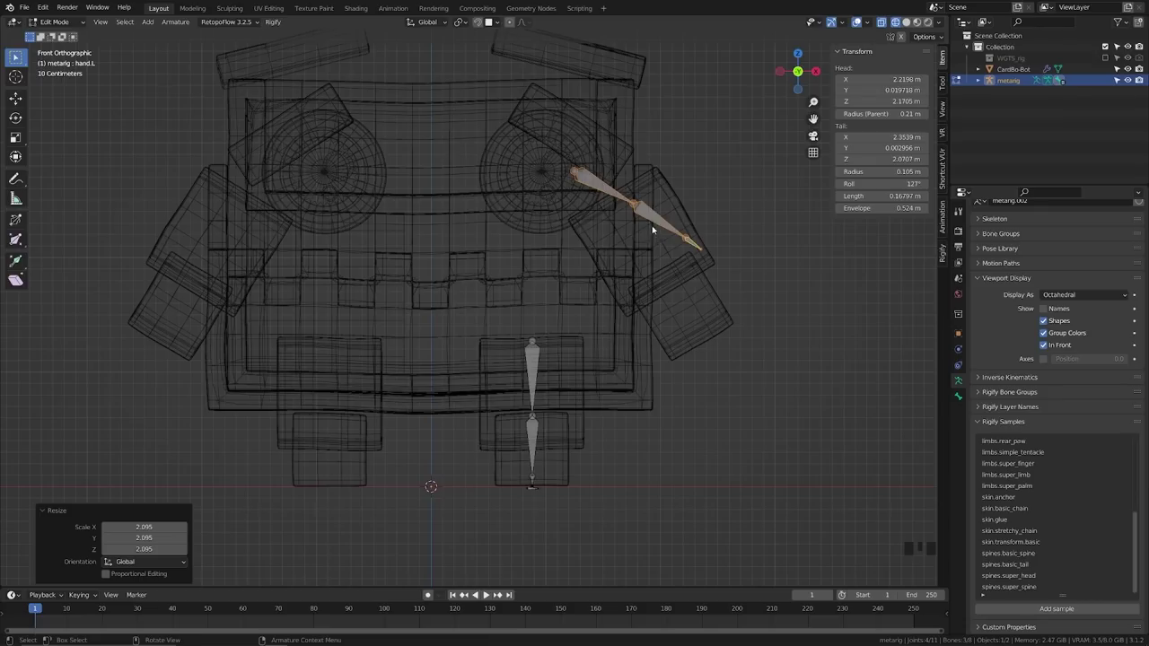
pyautogui.press('g')
pyautogui.click(694, 261)
# Step: Rotate the arm bones about 27° to follow the arm's slant and move them about -0.18 m in X and -0.34 m in Z
pyautogui.press('r')
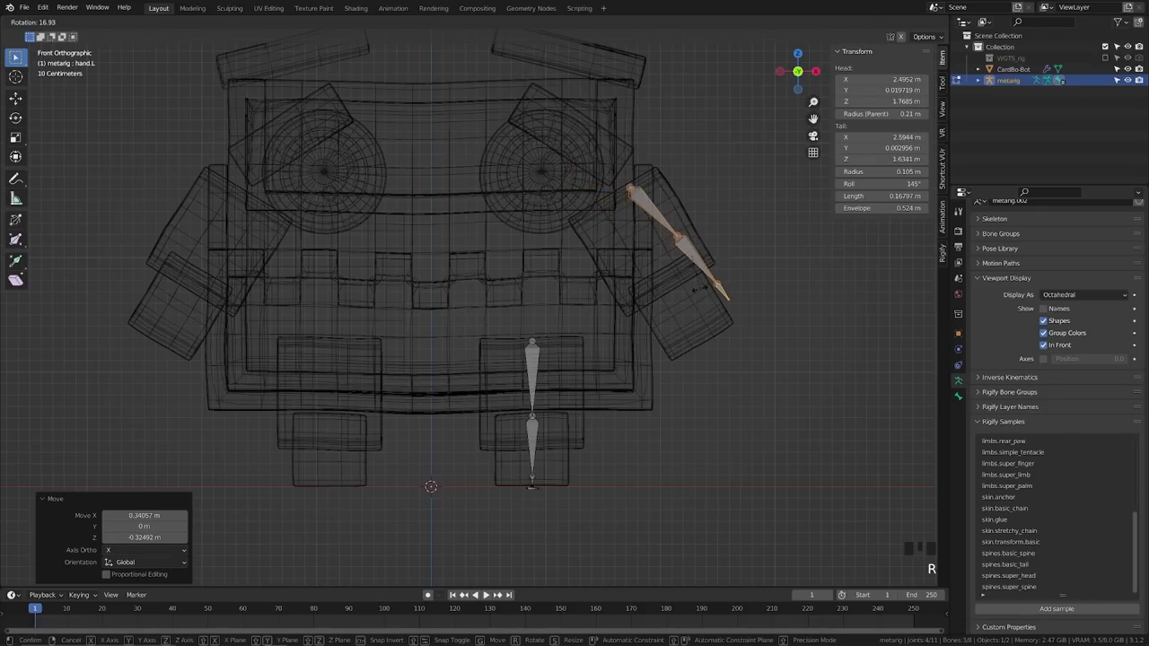
pyautogui.press('r')
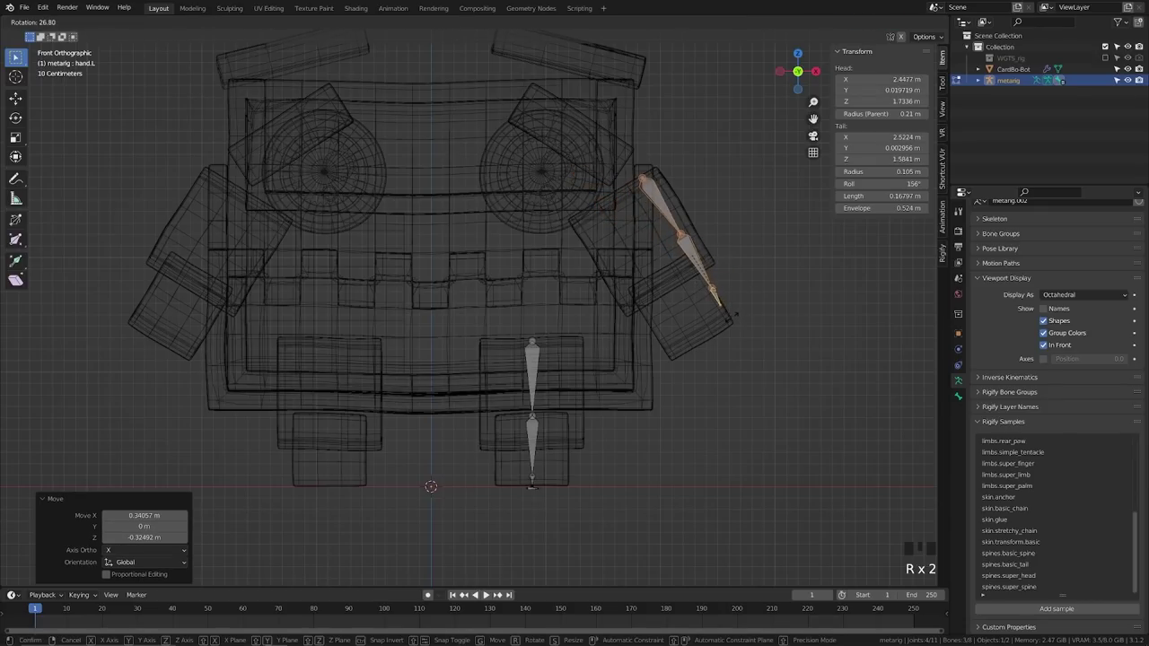
pyautogui.click(734, 314)
pyautogui.press('g')
pyautogui.click(698, 308)
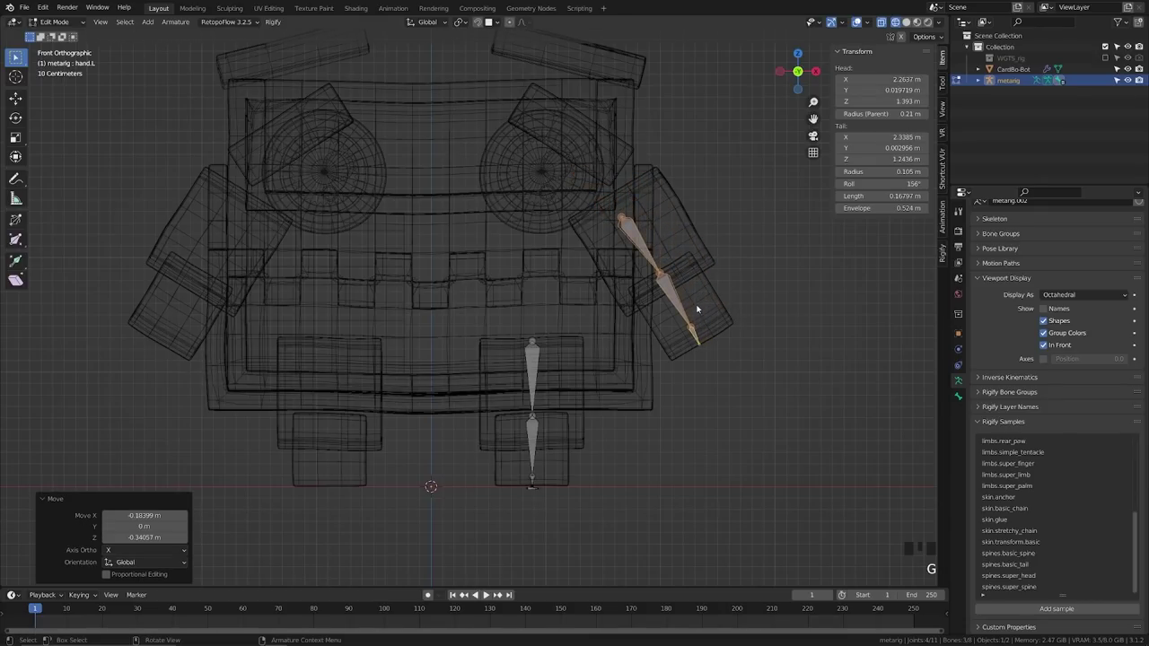
# Step: Move the hand bone about 0.12 m in X and -0.14 m in Z to the end of the forearm mesh
pyautogui.click(691, 334)
pyautogui.click(692, 346)
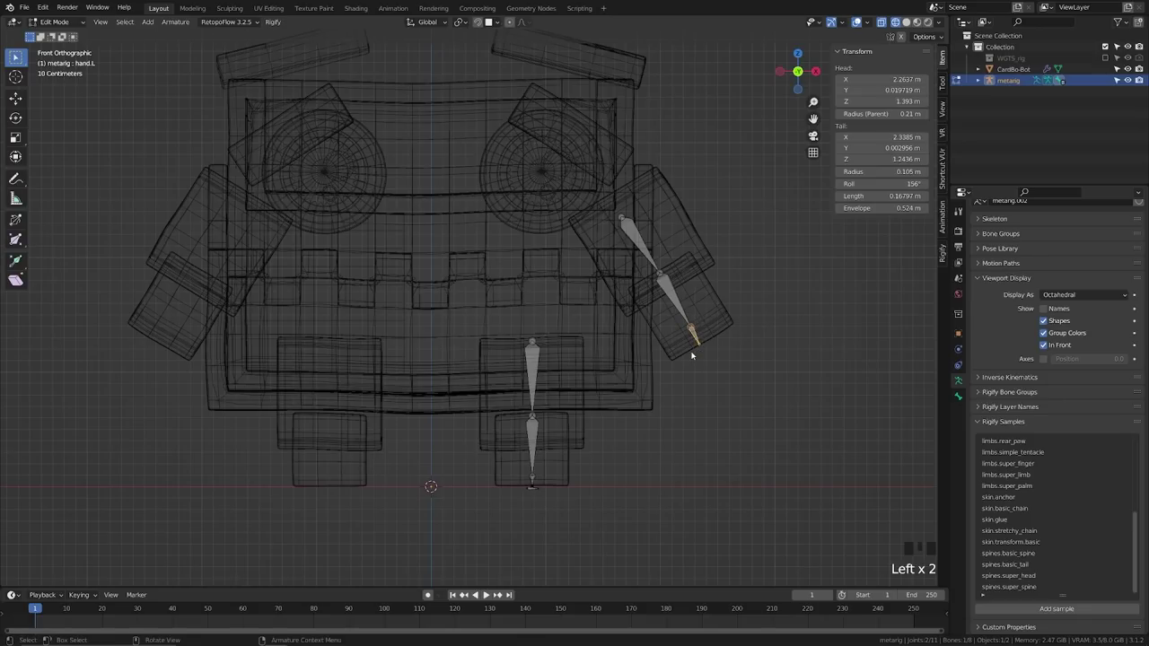
pyautogui.press('g')
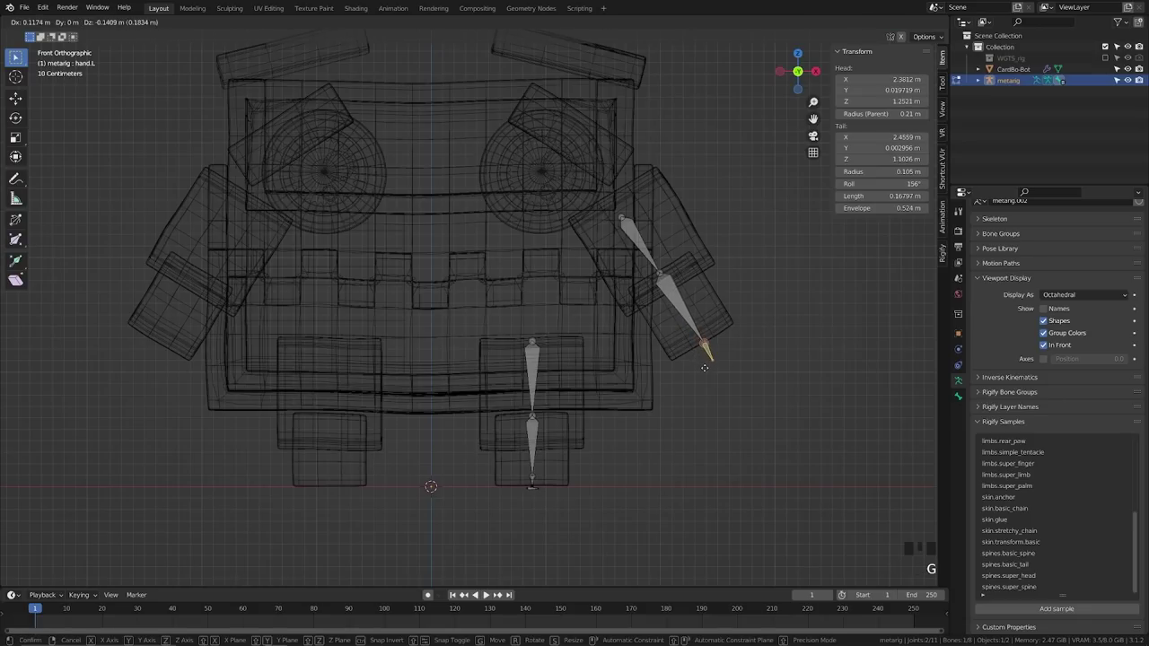
pyautogui.click(705, 368)
# Step: Move the shoulder joint about -0.09 m in X and 0.19 m in Z, and nudge the elbow joint about 0.02 m outward and up
pyautogui.click(625, 221)
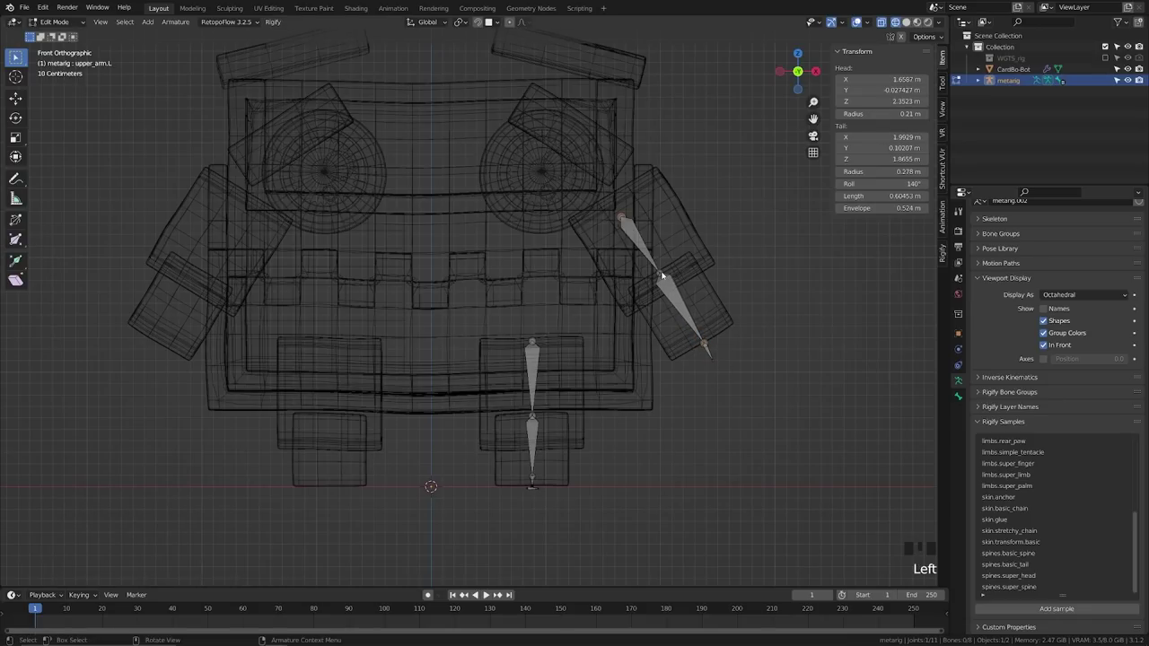
pyautogui.click(661, 274)
pyautogui.press('g')
pyautogui.click(663, 276)
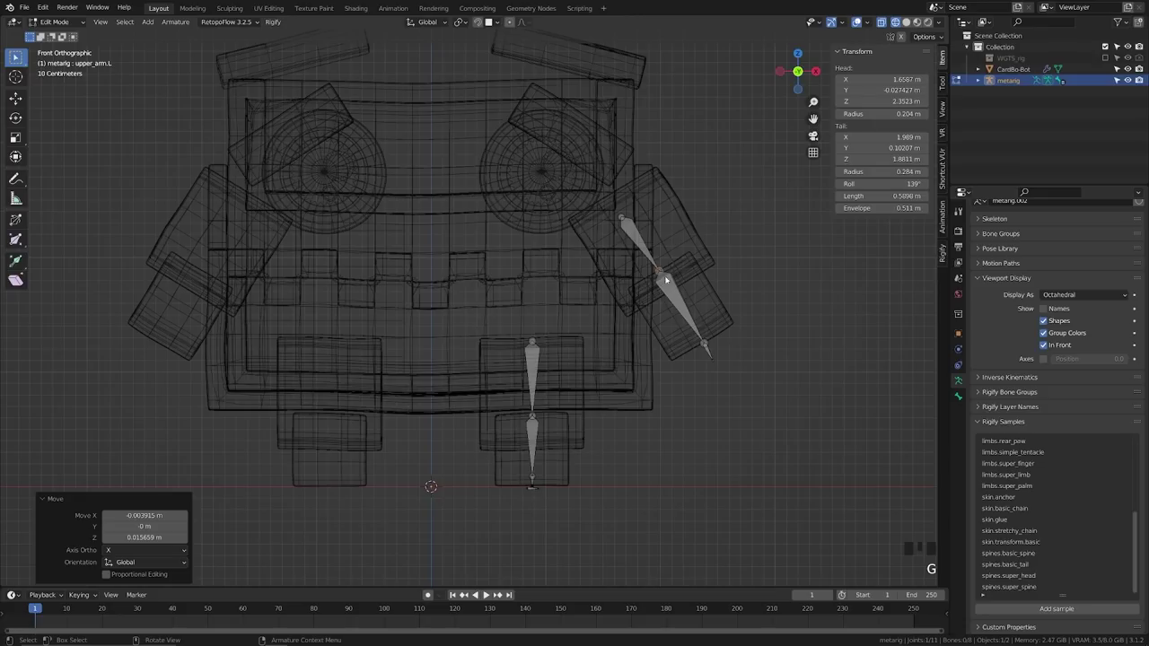
pyautogui.moveTo(621, 220); pyautogui.dragTo(612, 195)
pyautogui.press('g')
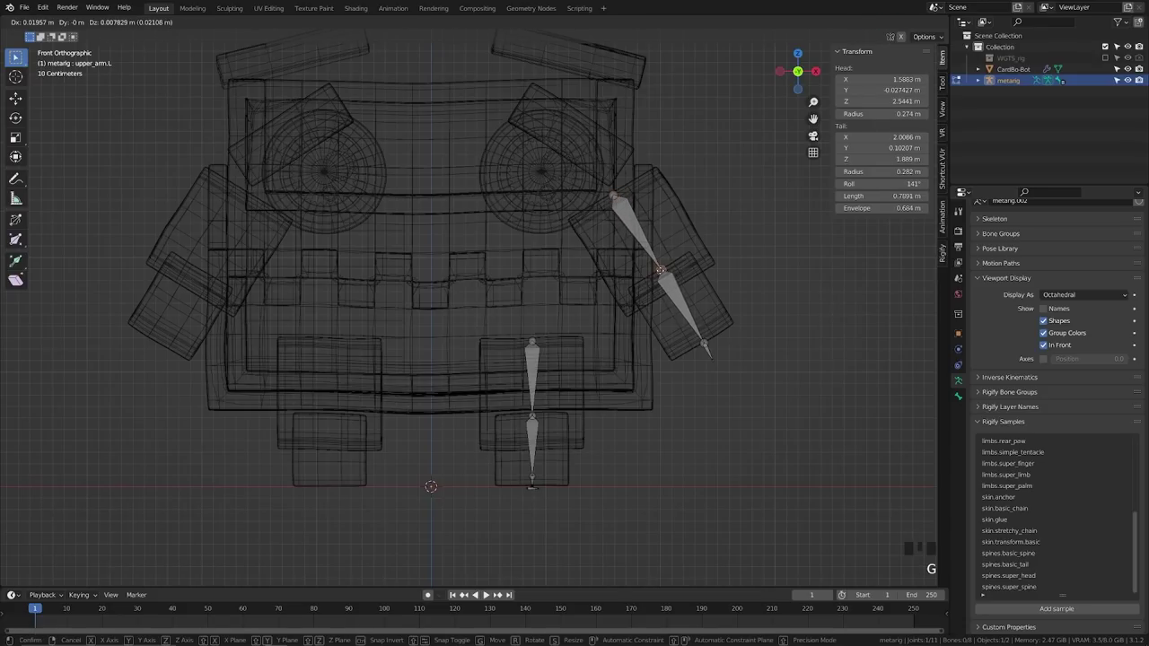
pyautogui.click(662, 273)
# Step: View the arm bones from the right side with the viewport in solid shading
pyautogui.press('KP_7')
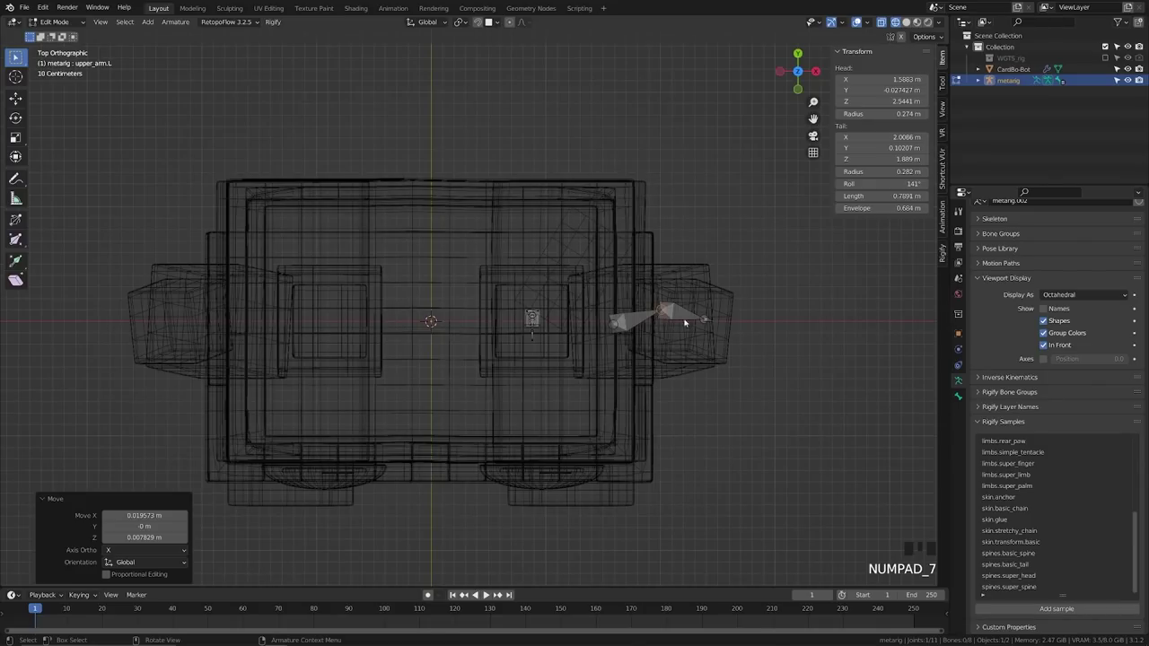
pyautogui.press('KP_3')
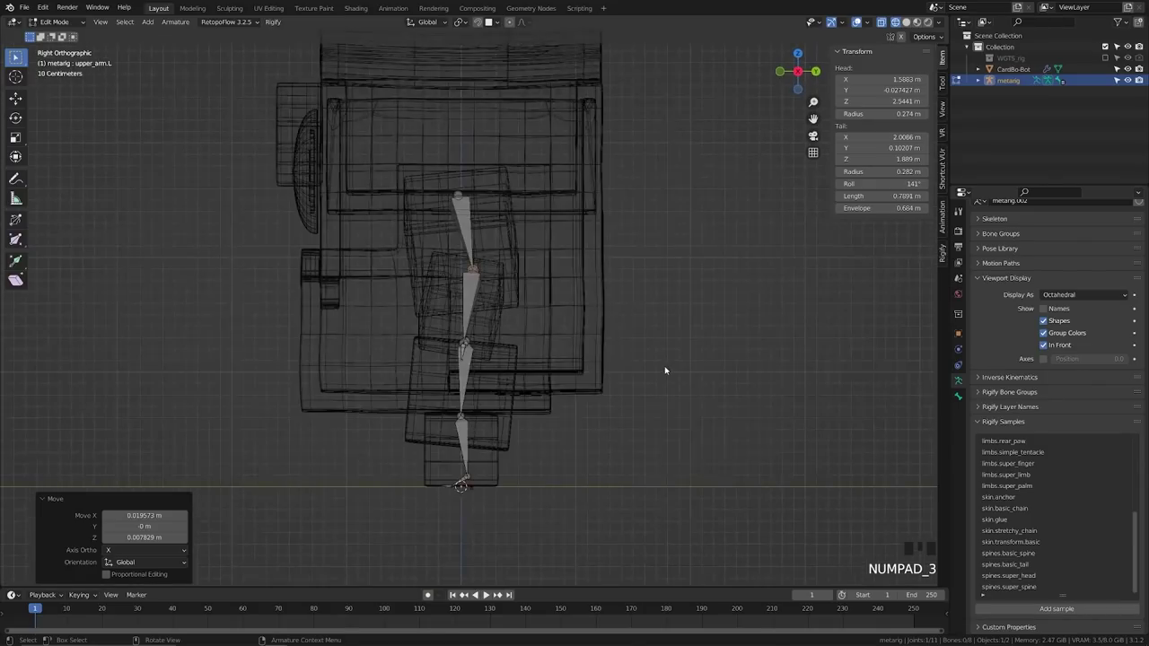
pyautogui.press('z')
pyautogui.click(605, 299)
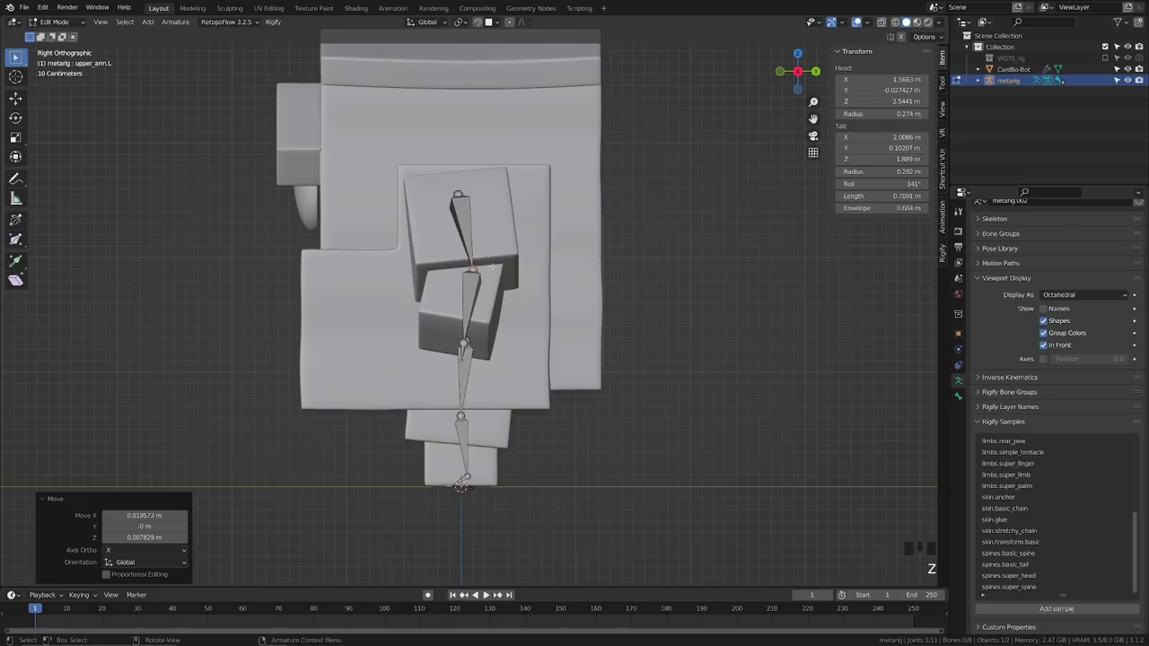
# Step: Select the whole arm bone chain and move it about -0.055 m along Y to centre it in the arm mesh
pyautogui.click(463, 219)
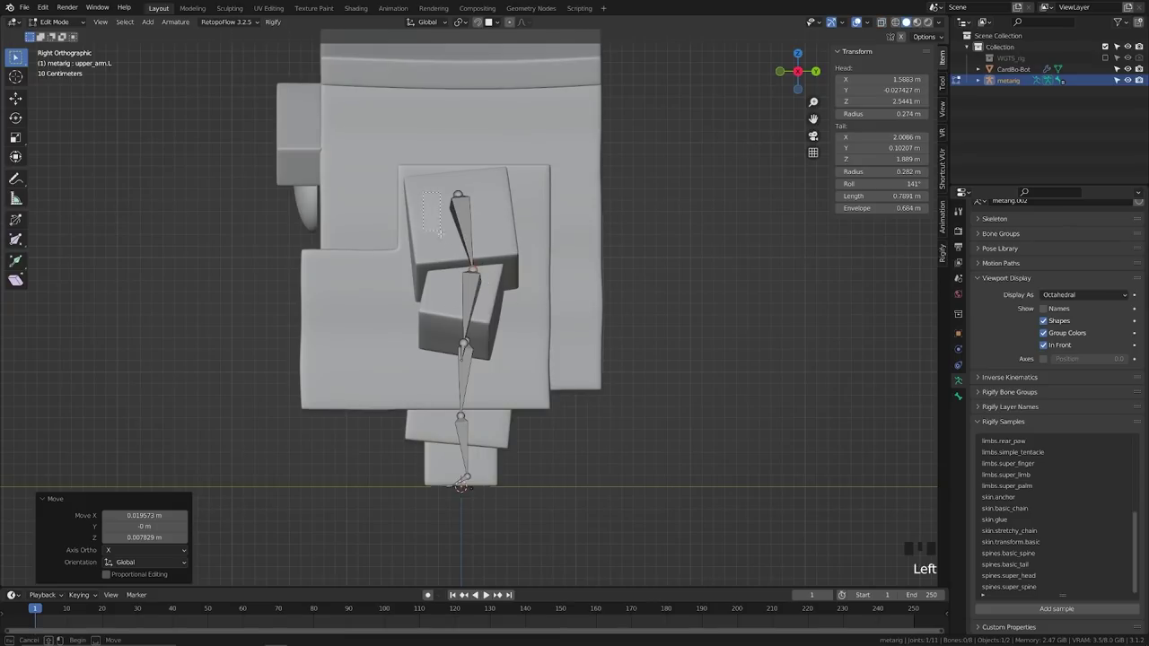
pyautogui.click(463, 219)
pyautogui.press('ctrl+KP_Add')
pyautogui.press('ctrl+KP_Add')
pyautogui.press('ctrl+KP_Add')
pyautogui.press('ctrl+KP_Add')
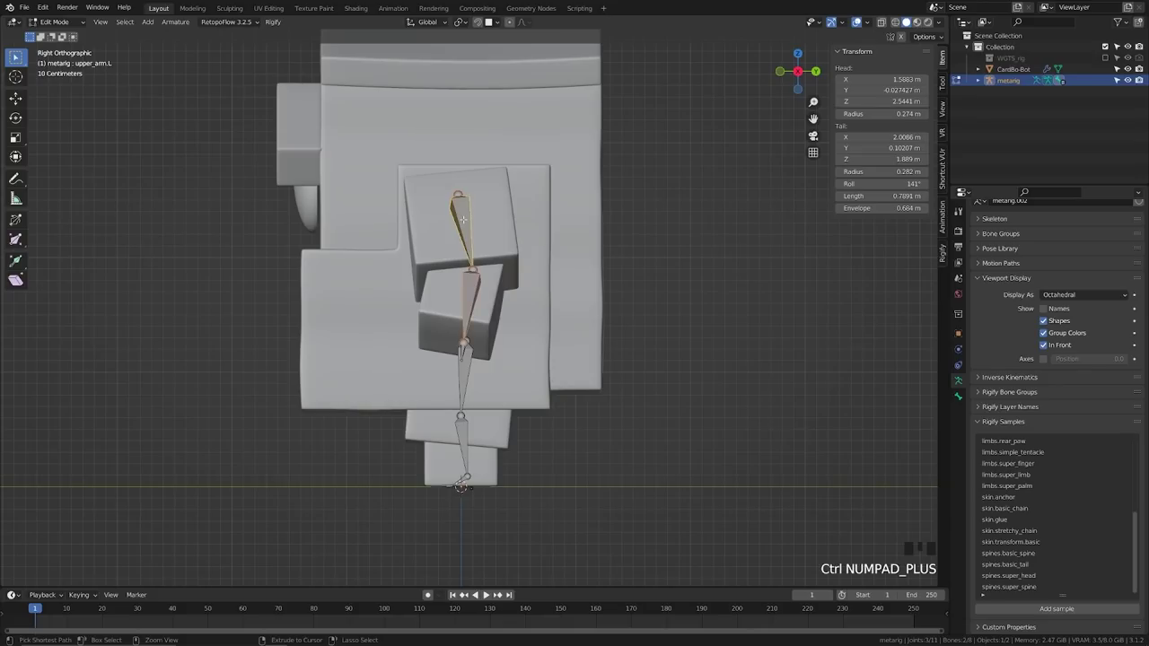
pyautogui.press('g')
pyautogui.press('y')
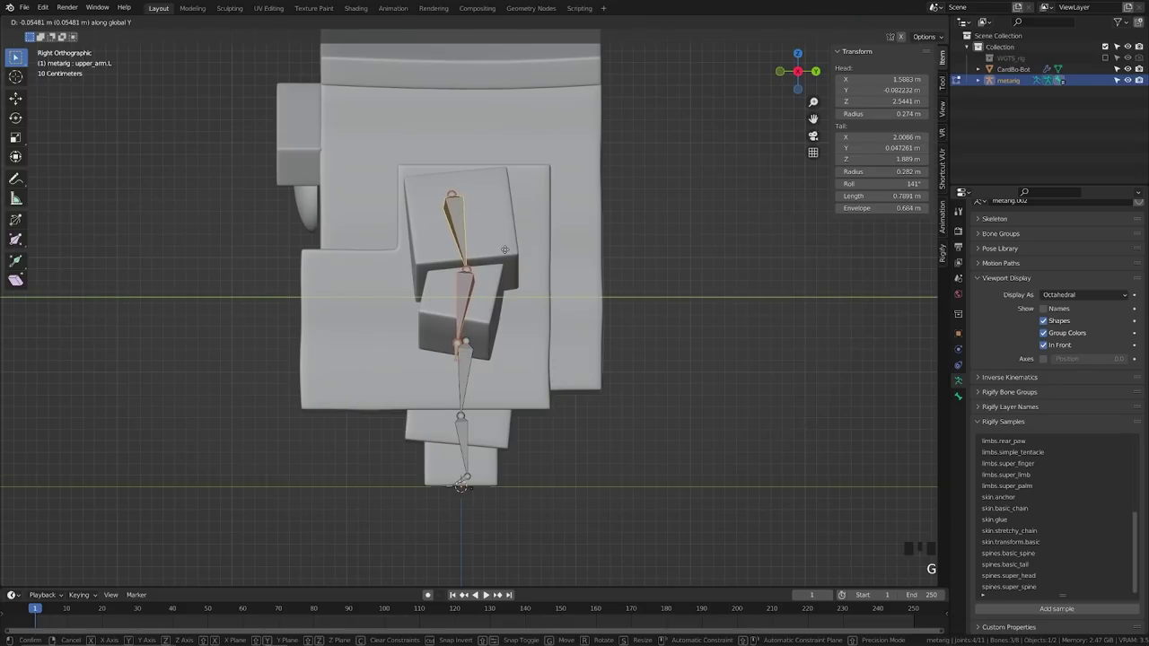
pyautogui.click(505, 250)
pyautogui.click(506, 253)
# Step: Examine the arm and leg bones on the whole character from the front in material preview, and look through the available Rigify samples
pyautogui.press('KP_1')
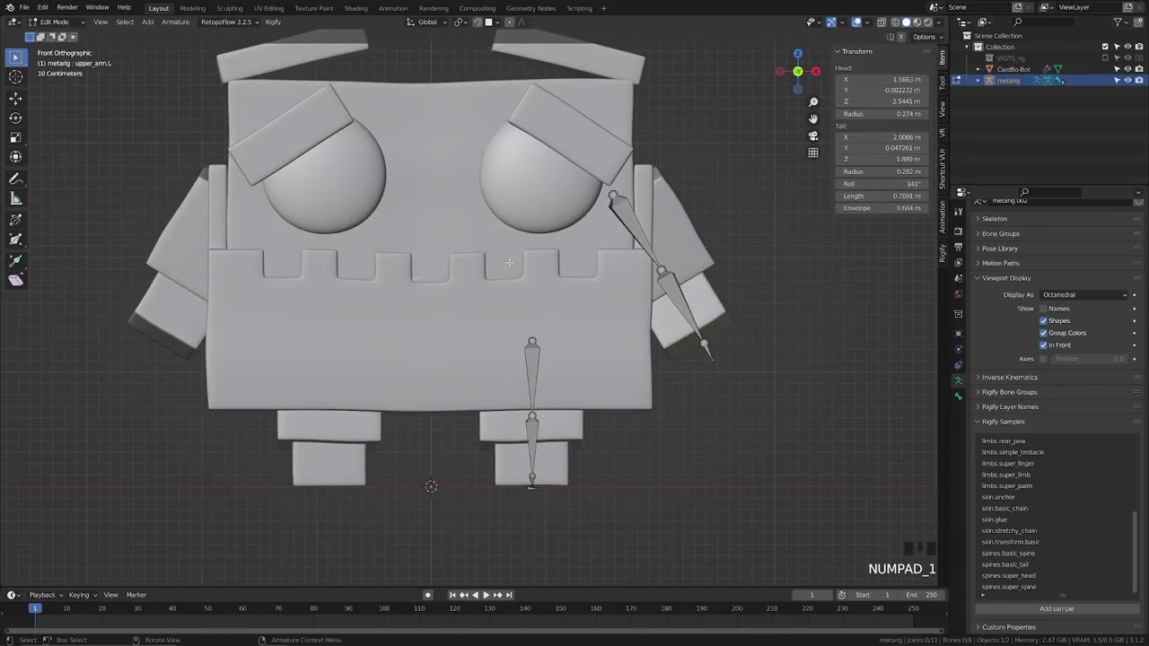
pyautogui.keyDown('shift'); pyautogui.moveTo(602, 461); pyautogui.dragTo(602, 469, button='middle'); pyautogui.keyUp('shift')
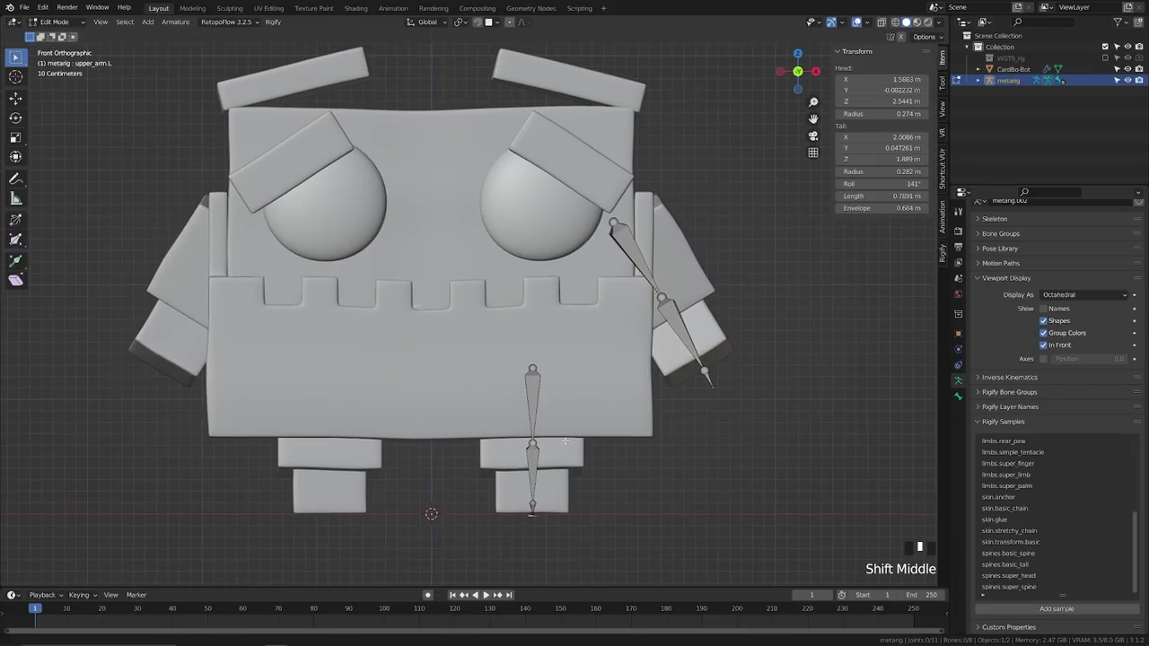
pyautogui.scroll(-3, 537, 411)
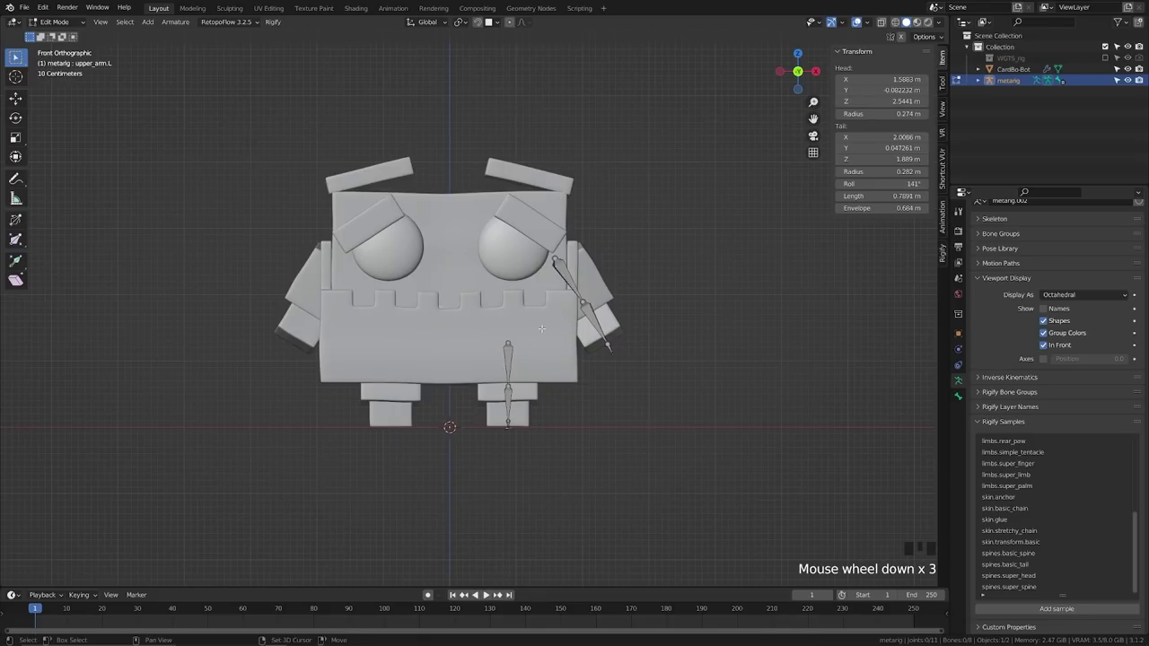
pyautogui.keyDown('shift'); pyautogui.moveTo(542, 328); pyautogui.dragTo(537, 362, button='middle'); pyautogui.keyUp('shift')
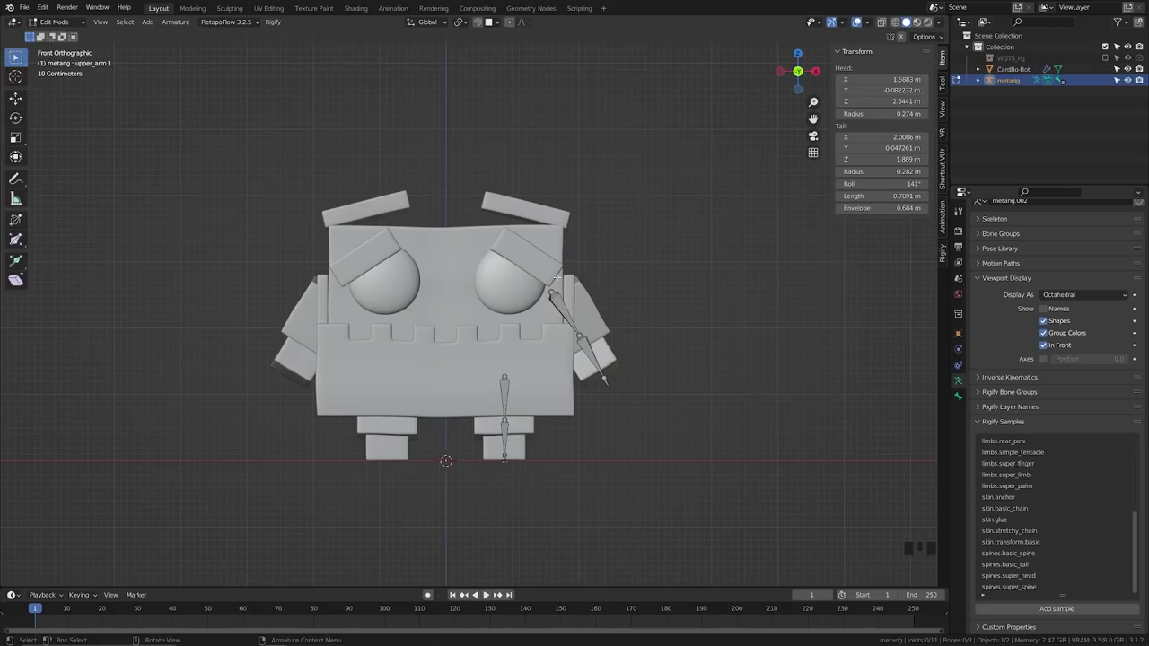
pyautogui.keyDown('shift'); pyautogui.moveTo(530, 353); pyautogui.dragTo(557, 320, button='middle'); pyautogui.keyUp('shift')
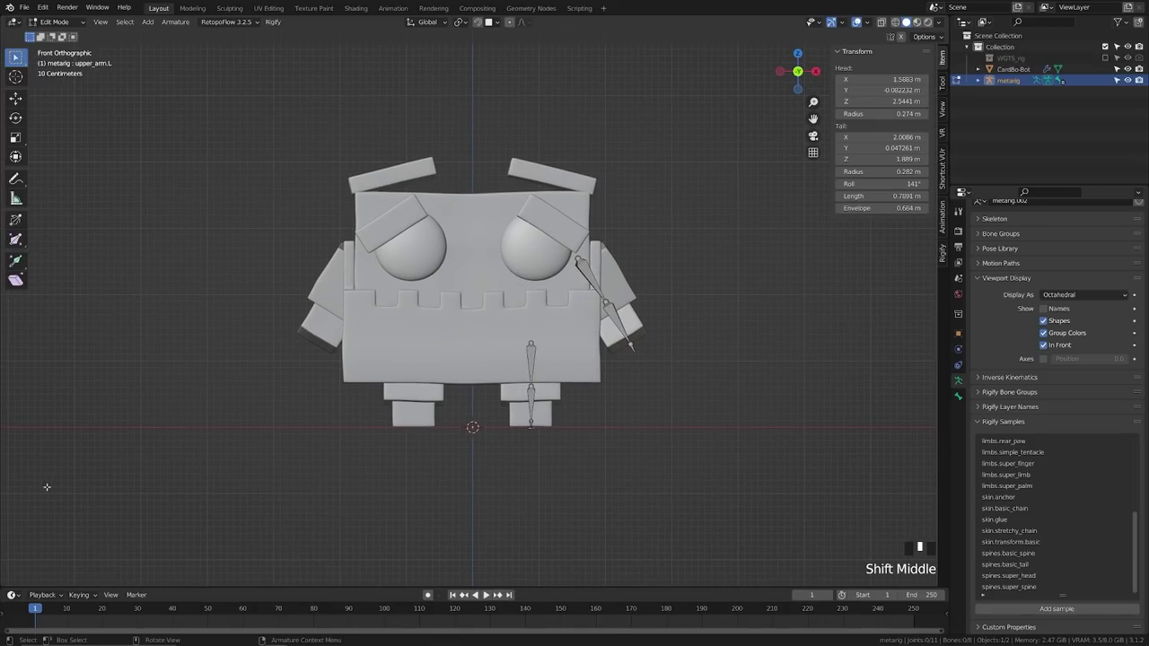
pyautogui.scroll(-5, 1021, 521)
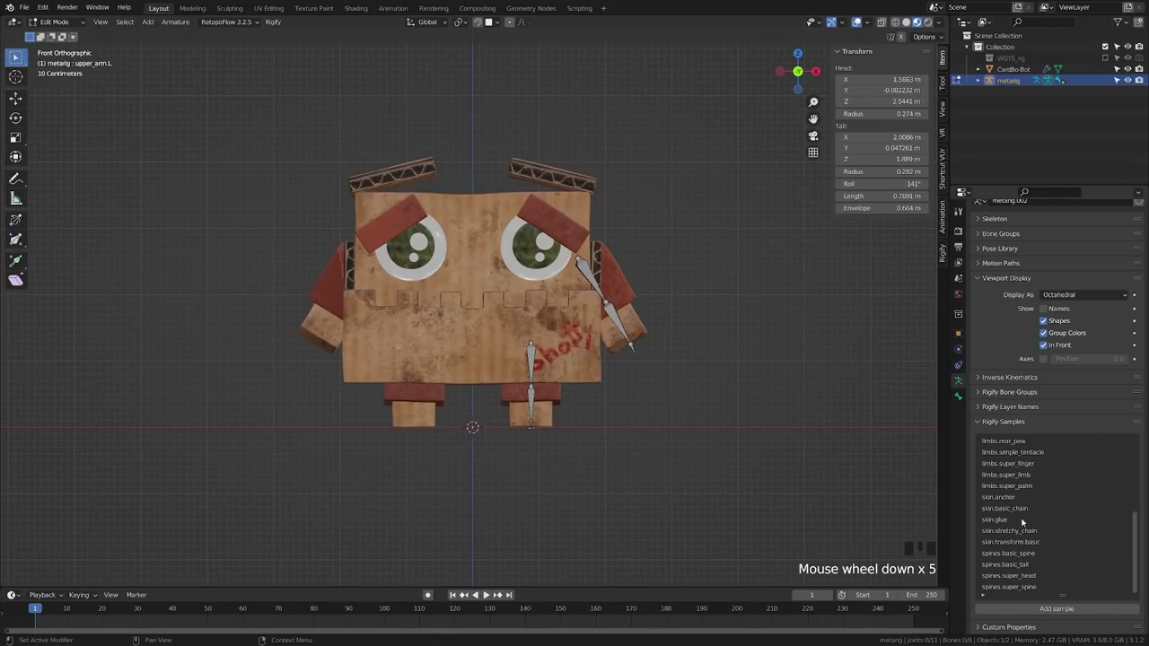
pyautogui.scroll(14, 1045, 579)
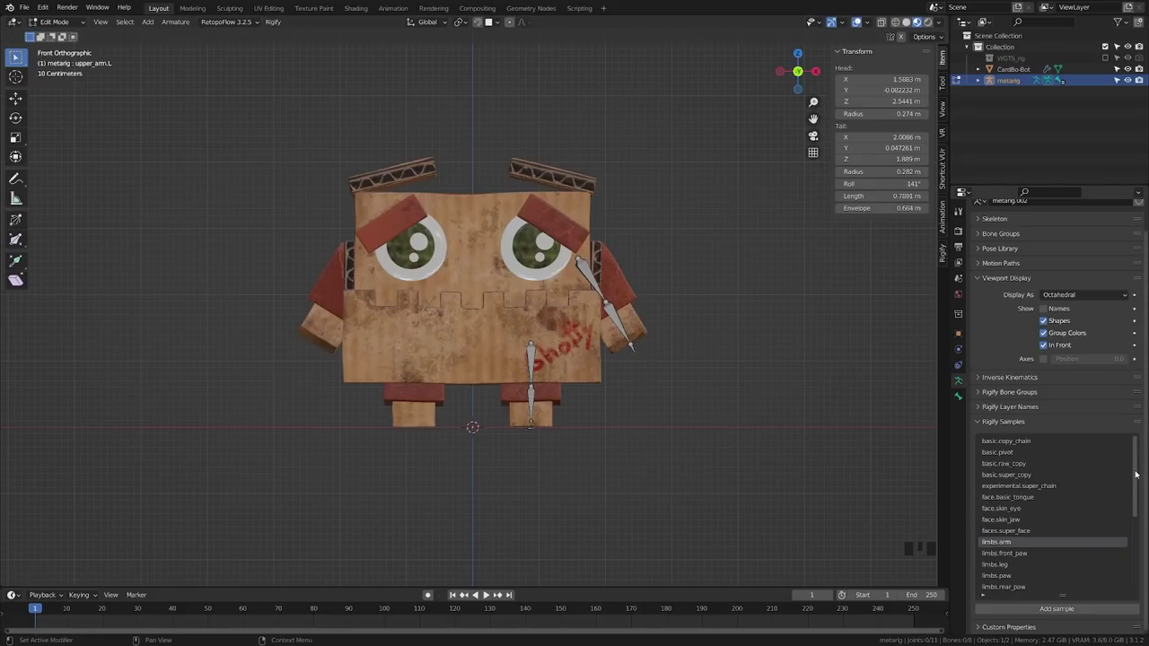
# Step: Add the spines.super_head Rigify sample to the meta-rig
pyautogui.moveTo(1135, 474); pyautogui.dragTo(1135, 563)
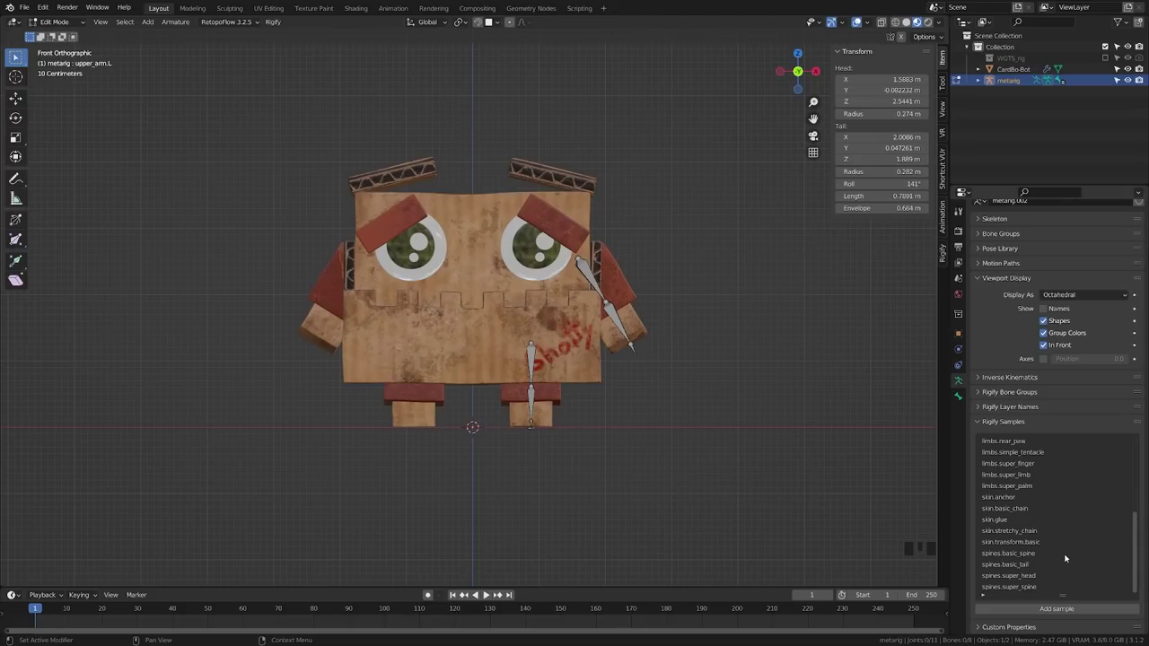
pyautogui.click(1031, 575)
pyautogui.click(1057, 608)
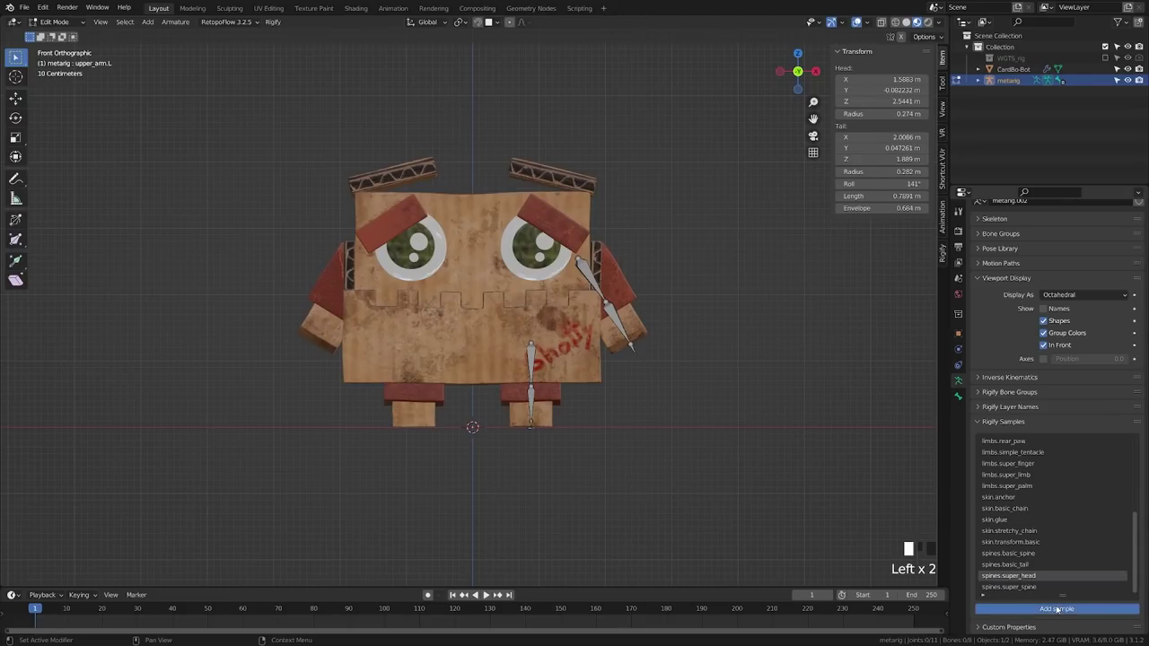
# Step: Show the model in wireframe and scale the new head and neck bone chain uniformly by about 8.5
pyautogui.press('z')
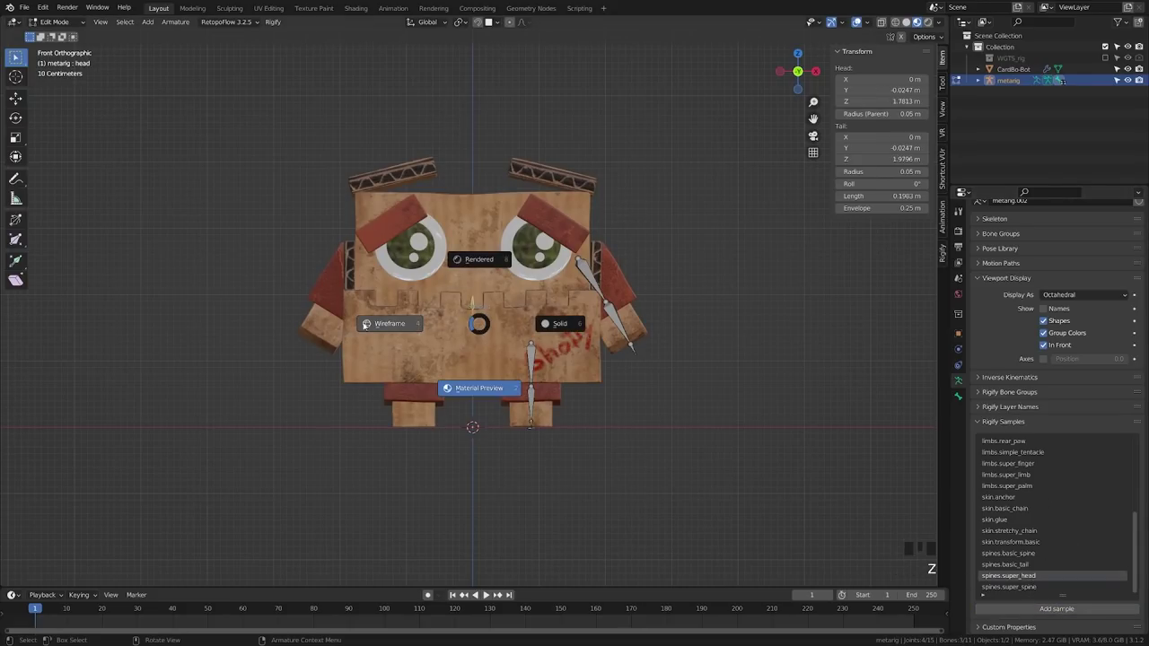
pyautogui.click(392, 330)
pyautogui.scroll(3, 429, 285)
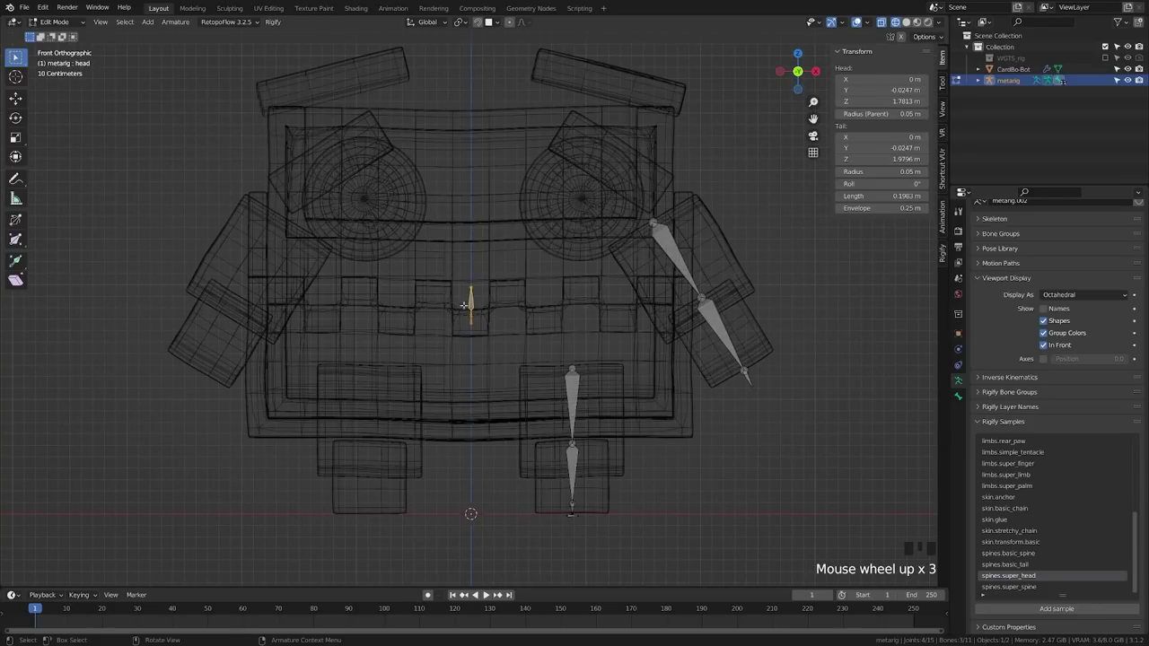
pyautogui.click(464, 305)
pyautogui.press('s')
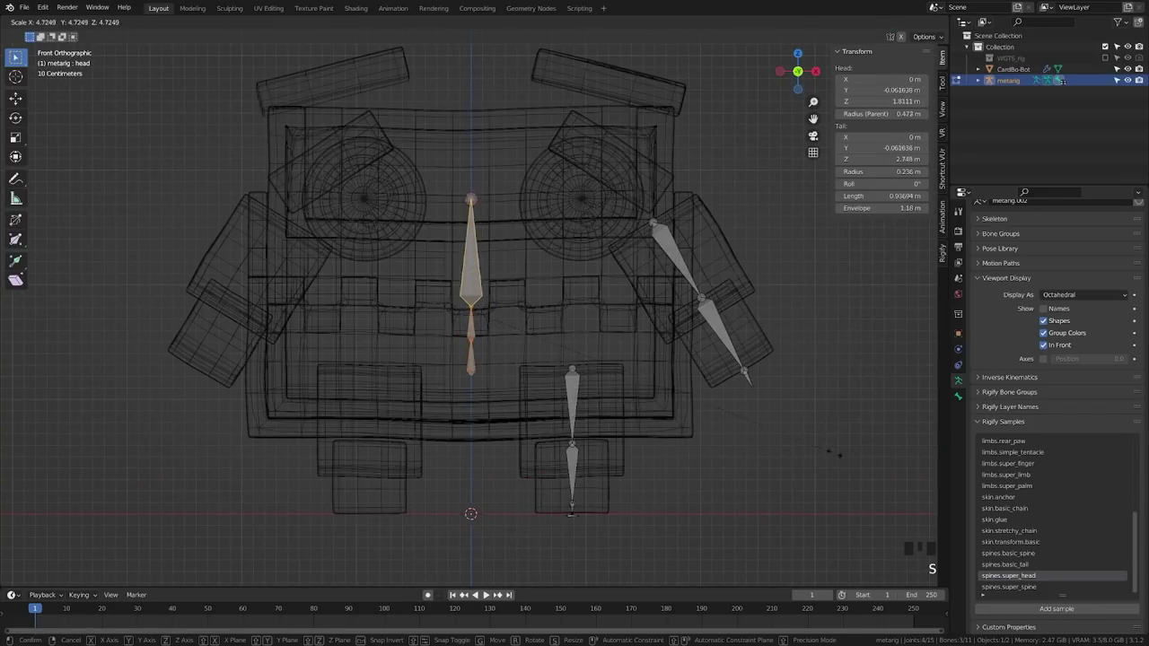
pyautogui.click(198, 474)
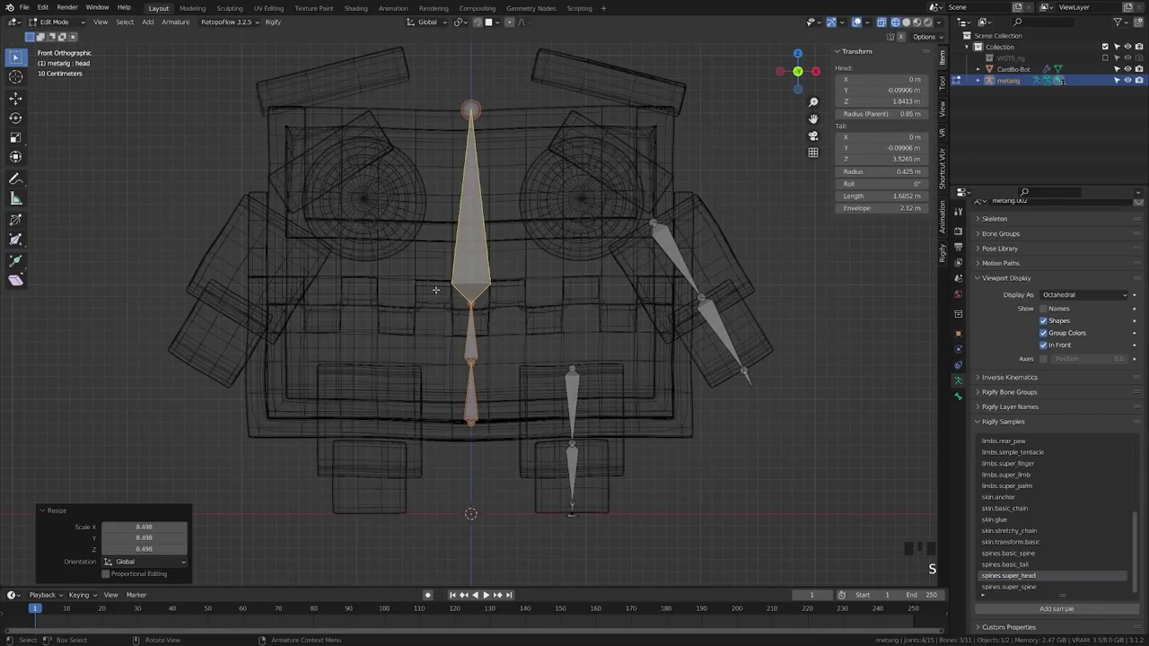
# Step: Move the head and neck chain about -0.11 m along Z and enlarge it slightly, making the head bone about 1.8 m long
pyautogui.press('g')
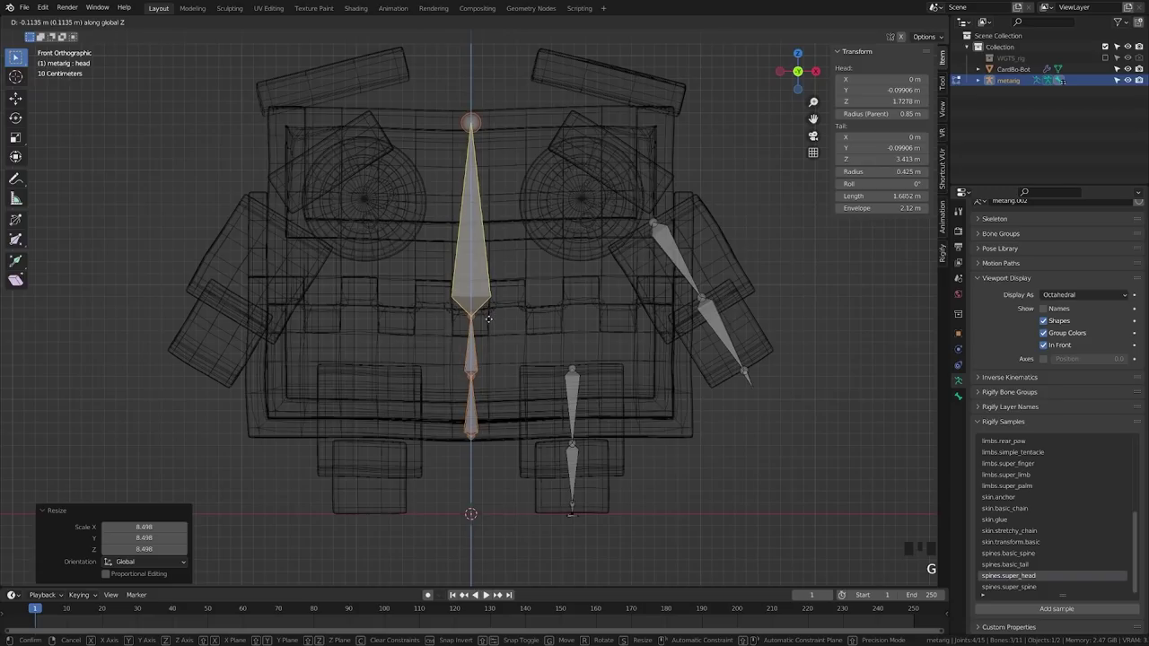
pyautogui.click(483, 332)
pyautogui.press('s')
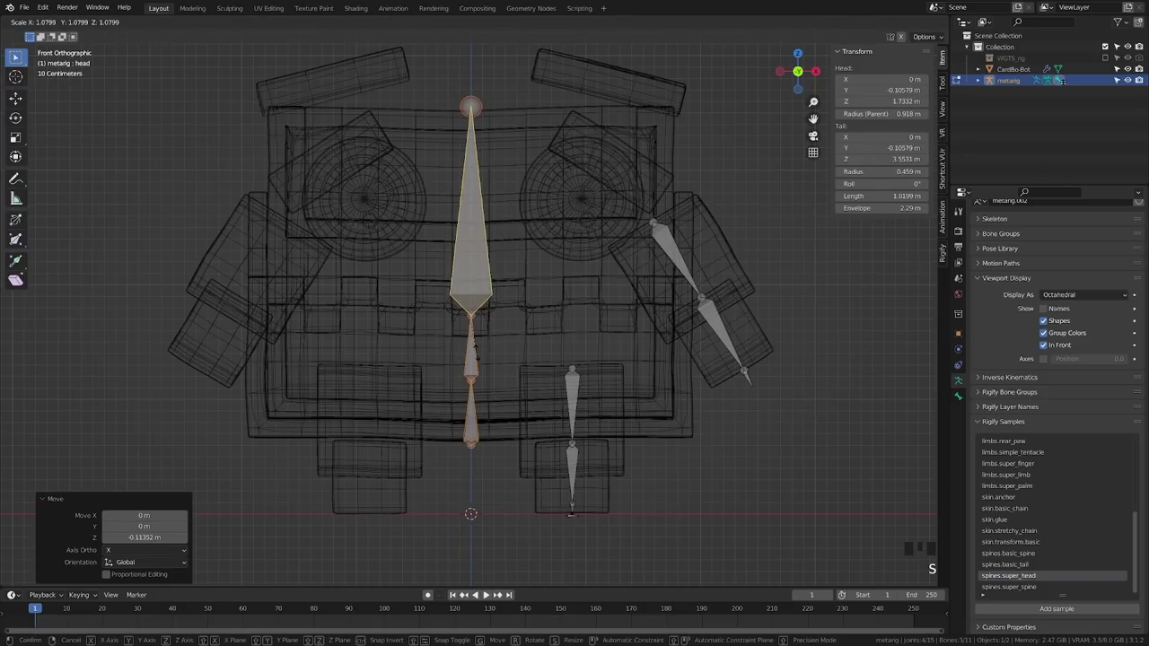
pyautogui.click(474, 353)
pyautogui.press('a')
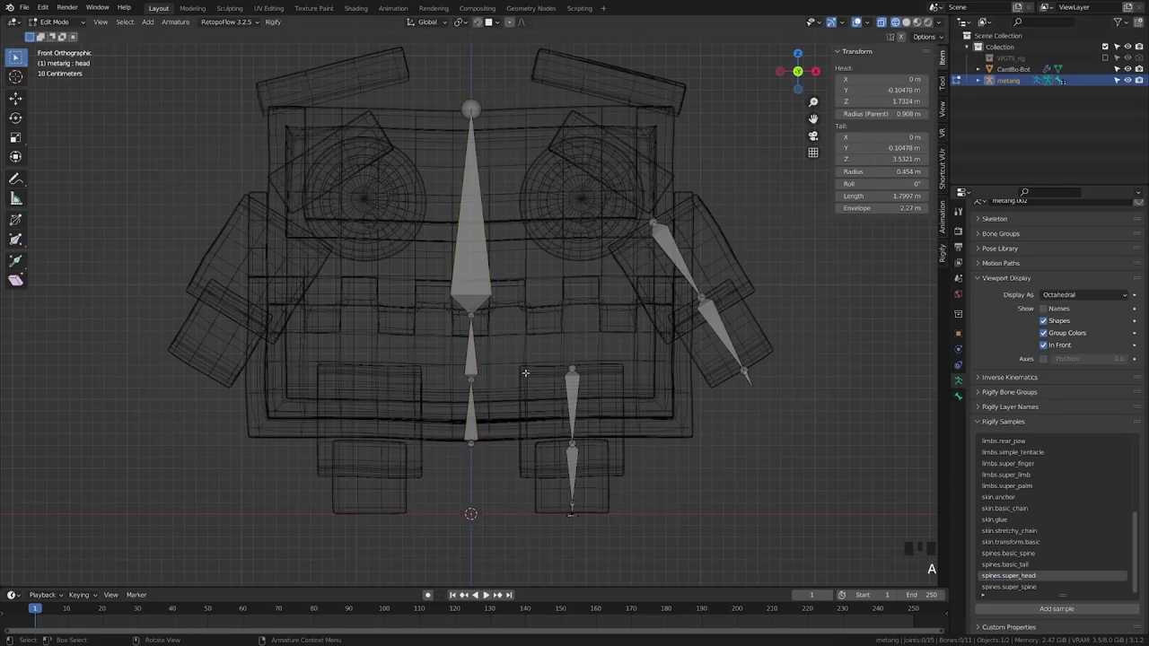
# Step: From the right side, rotate the upper neck bone slightly, rotate the lower neck bone about 14.9° and move it forward and up
pyautogui.press('KP_3')
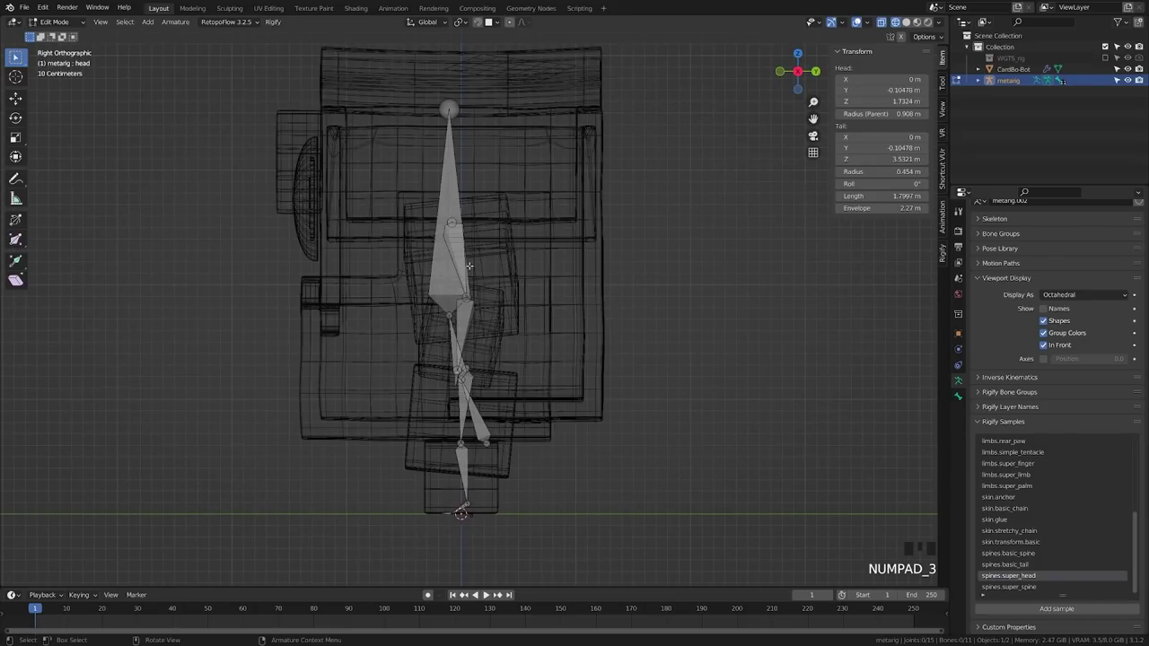
pyautogui.click(454, 341)
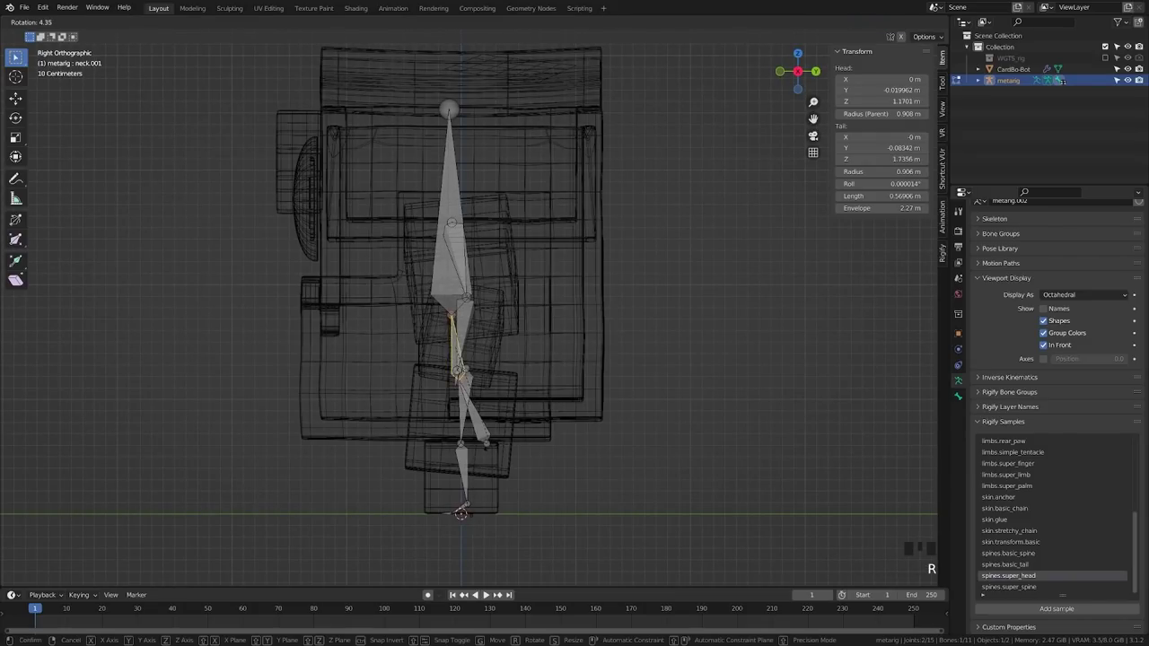
pyautogui.click(476, 409)
pyautogui.press('r')
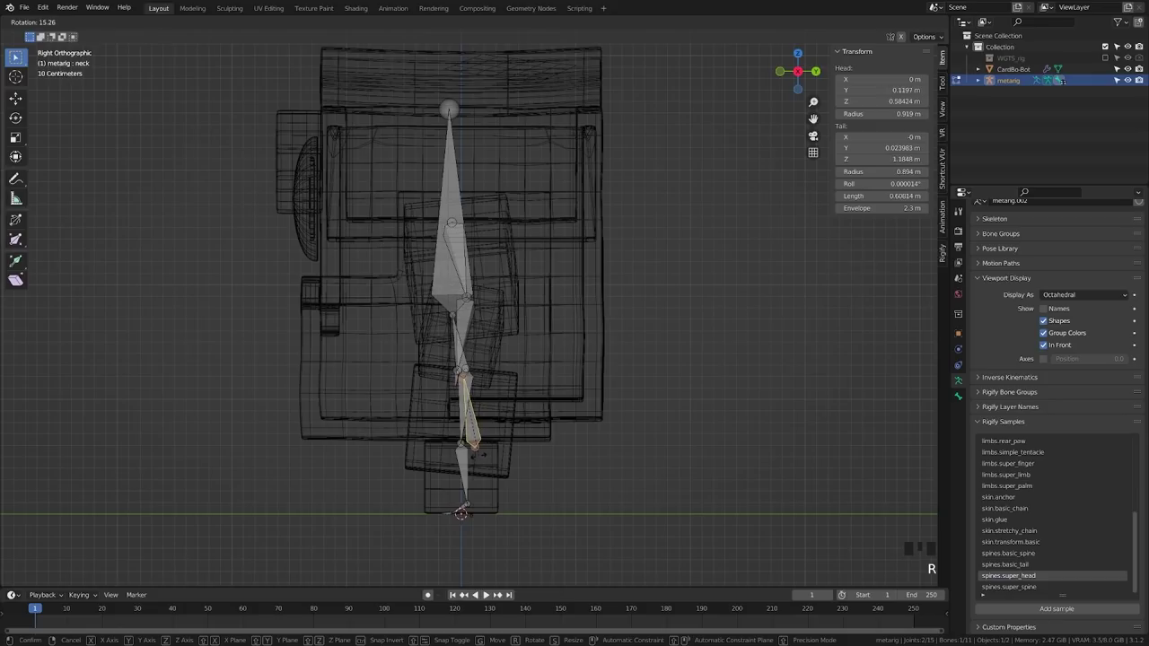
pyautogui.click(1063, 81)
pyautogui.press('g')
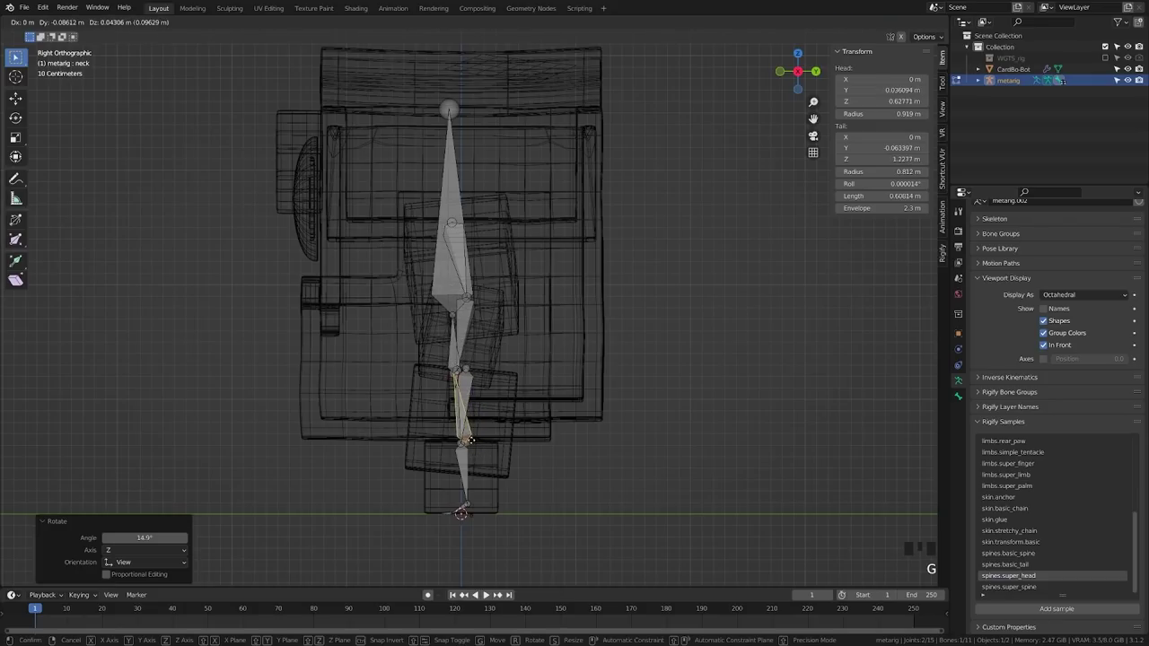
pyautogui.click(450, 366)
# Step: Rotate the upper neck bone about -6.2° and move the lower neck bone about -0.027 m in Y and 0.023 m in Z
pyautogui.click(454, 316)
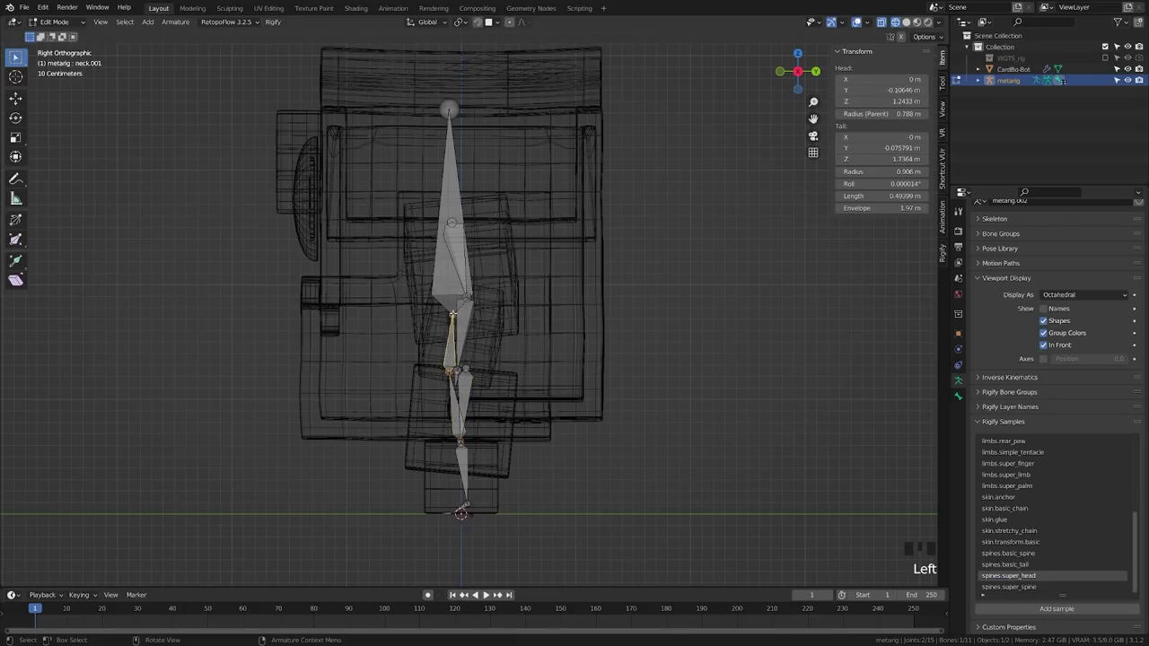
pyautogui.press('g')
pyautogui.click(449, 319)
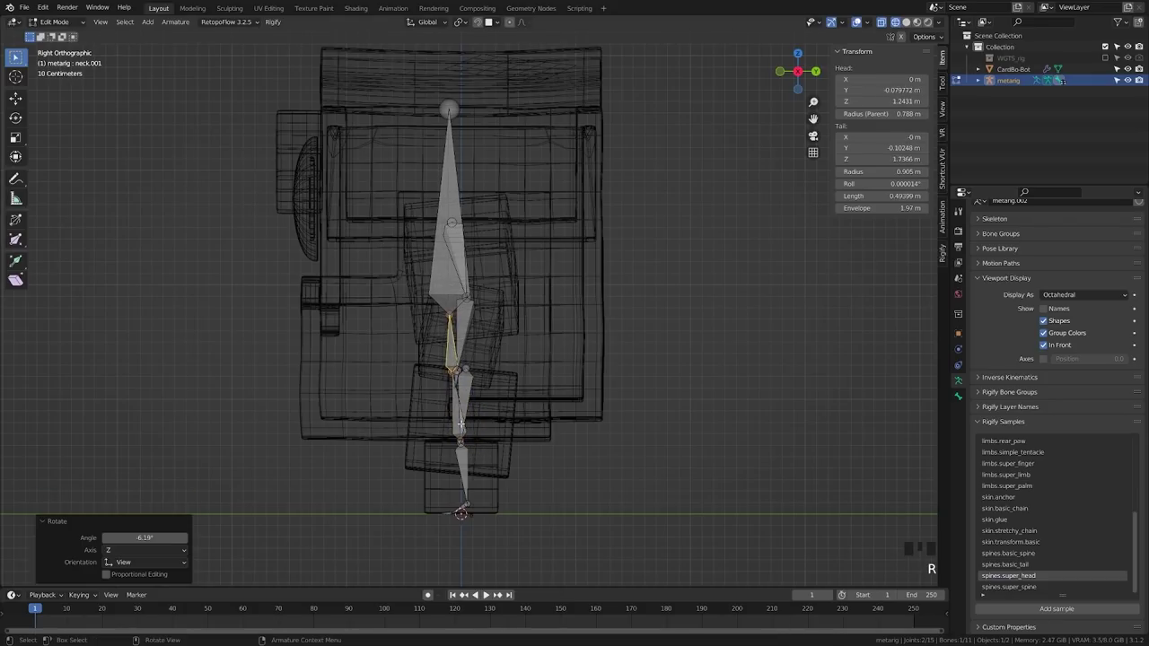
pyautogui.click(459, 428)
pyautogui.press('g')
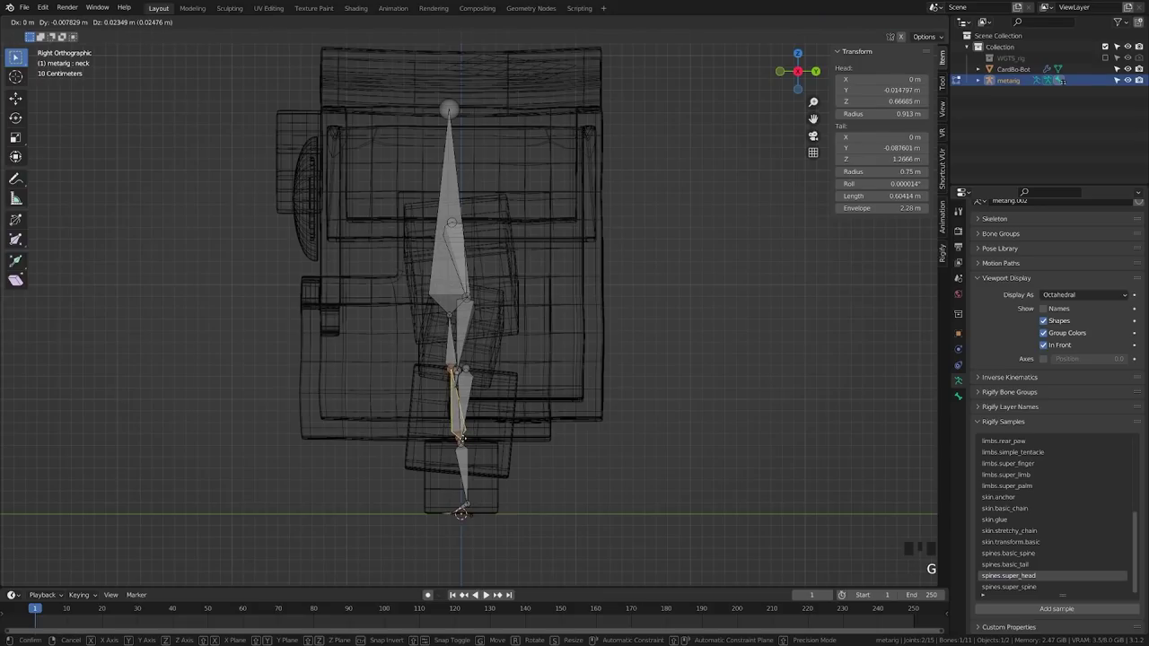
pyautogui.click(449, 337)
# Step: Rotate the lower neck bone and the upper neck bone slightly to straighten the chain under the head bone, and clear the selection
pyautogui.press('r')
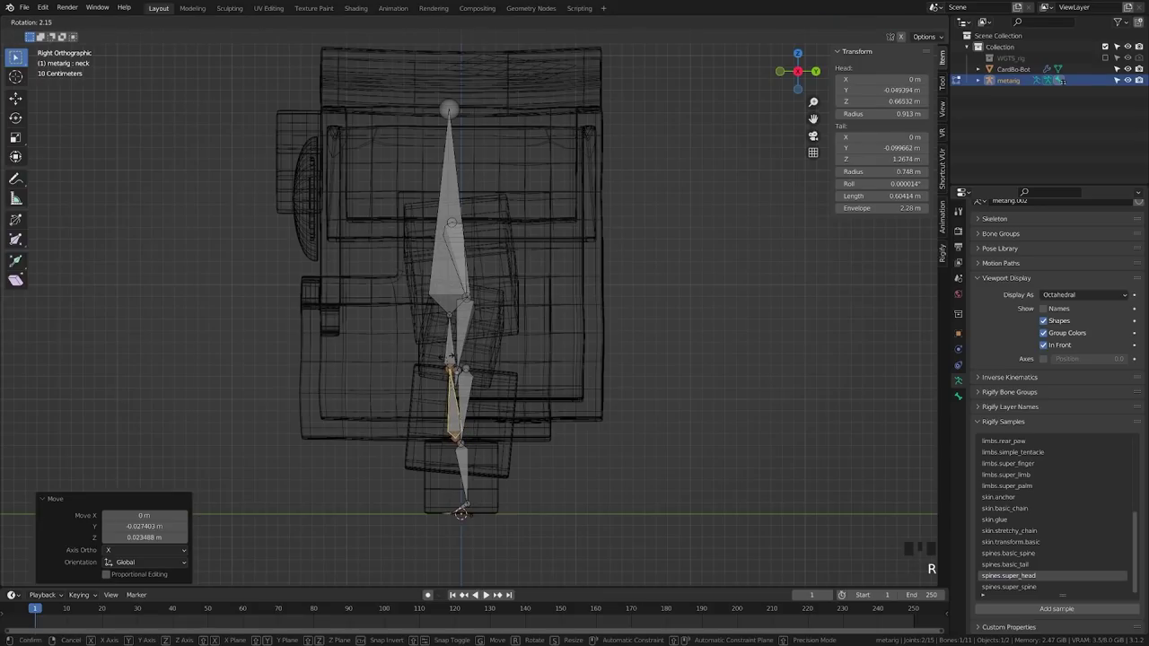
pyautogui.click(450, 336)
pyautogui.click(450, 336)
pyautogui.press('r')
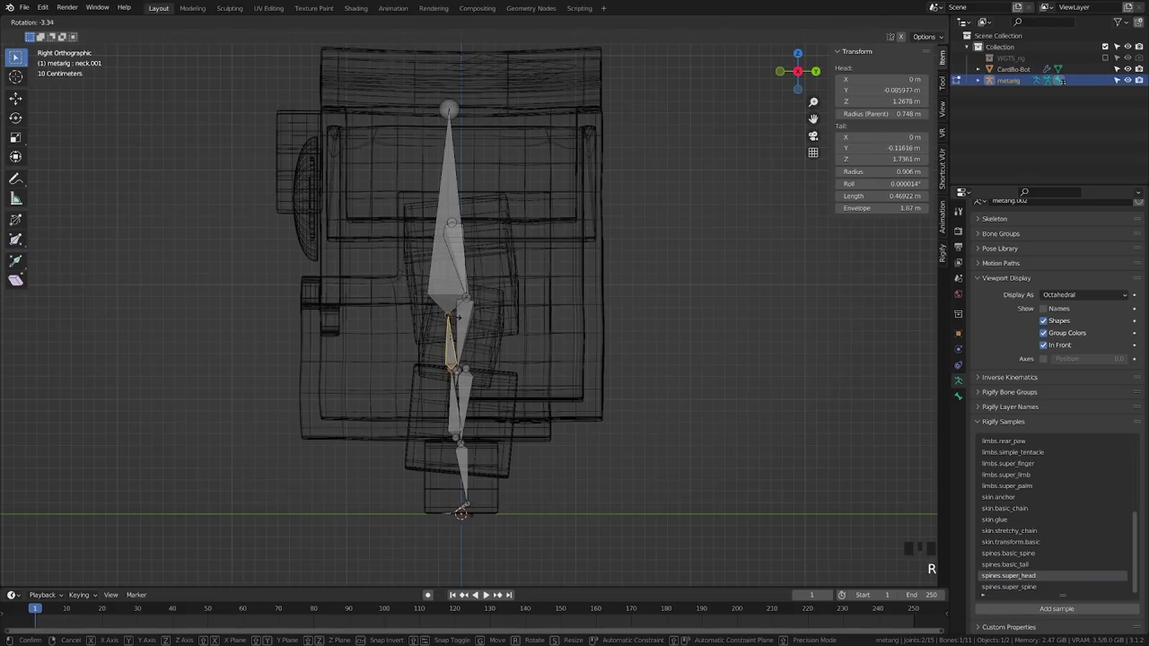
pyautogui.click(485, 349)
pyautogui.press('a')
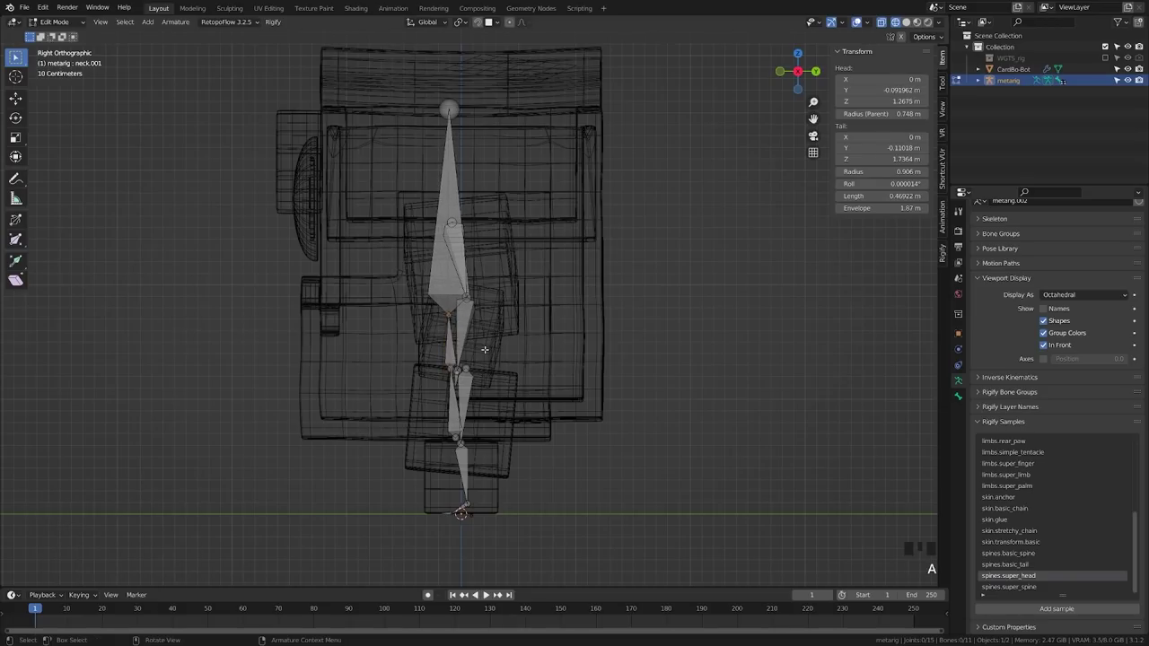
# Step: Return the armature to Object Mode in front view with solid shading, and save the file
pyautogui.press('KP_1')
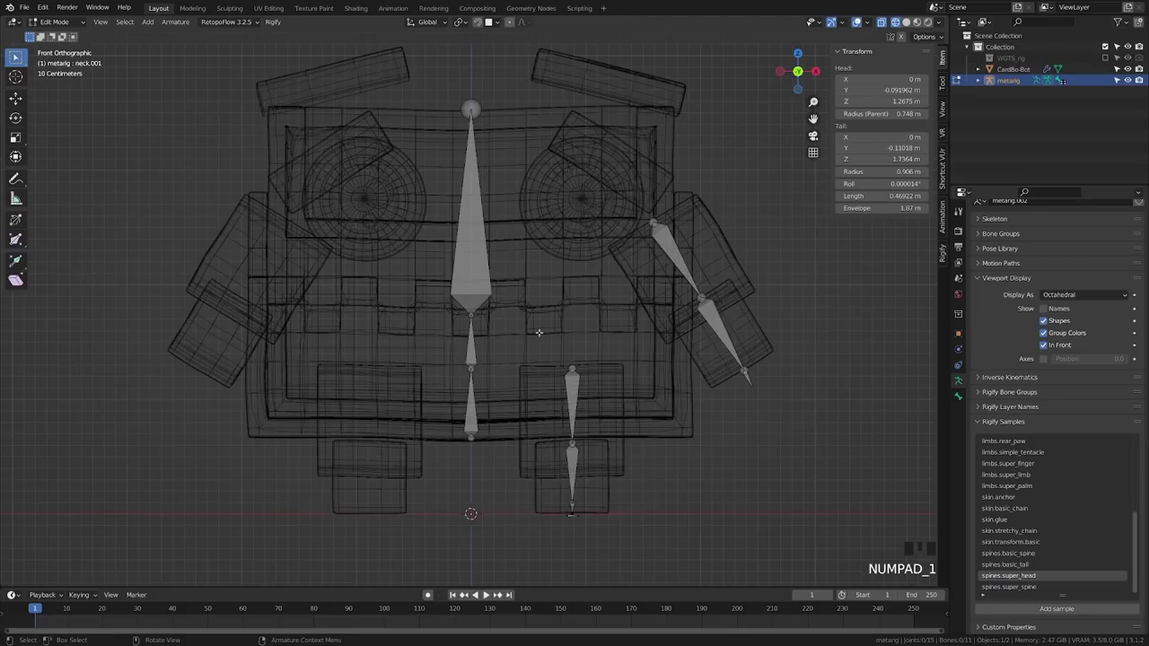
pyautogui.press('Tab')
pyautogui.press('z')
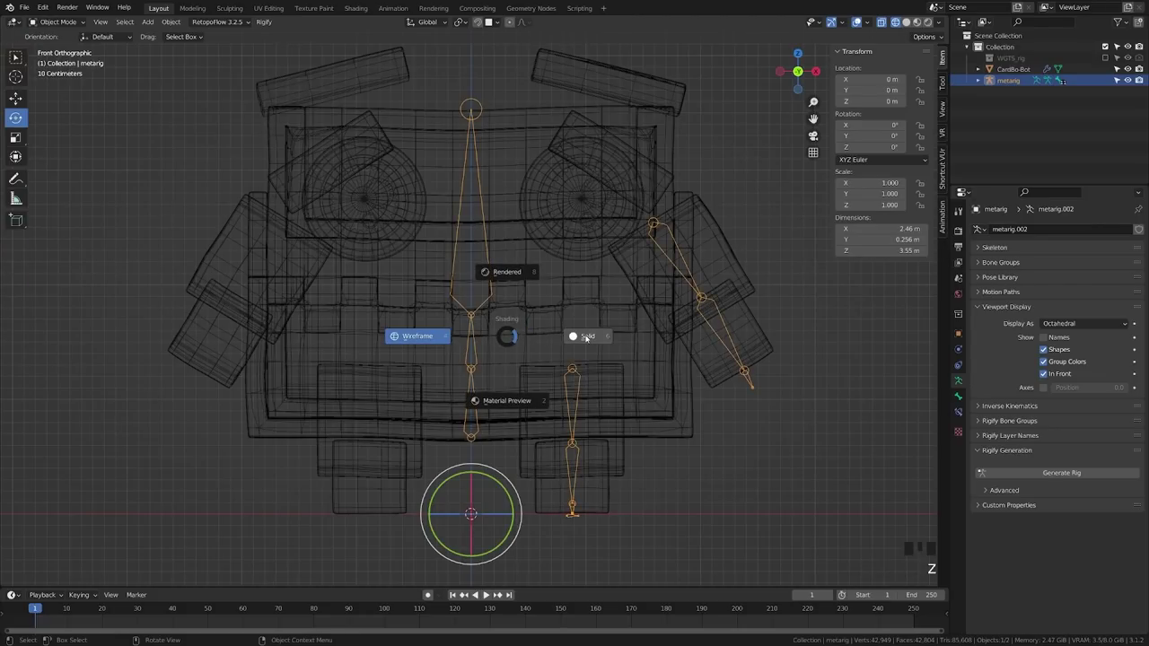
pyautogui.click(599, 344)
pyautogui.hotkey('ctrl', 's')
# Step: Display the whole character with its leg, arm and head bones in material preview from the front
pyautogui.press('z')
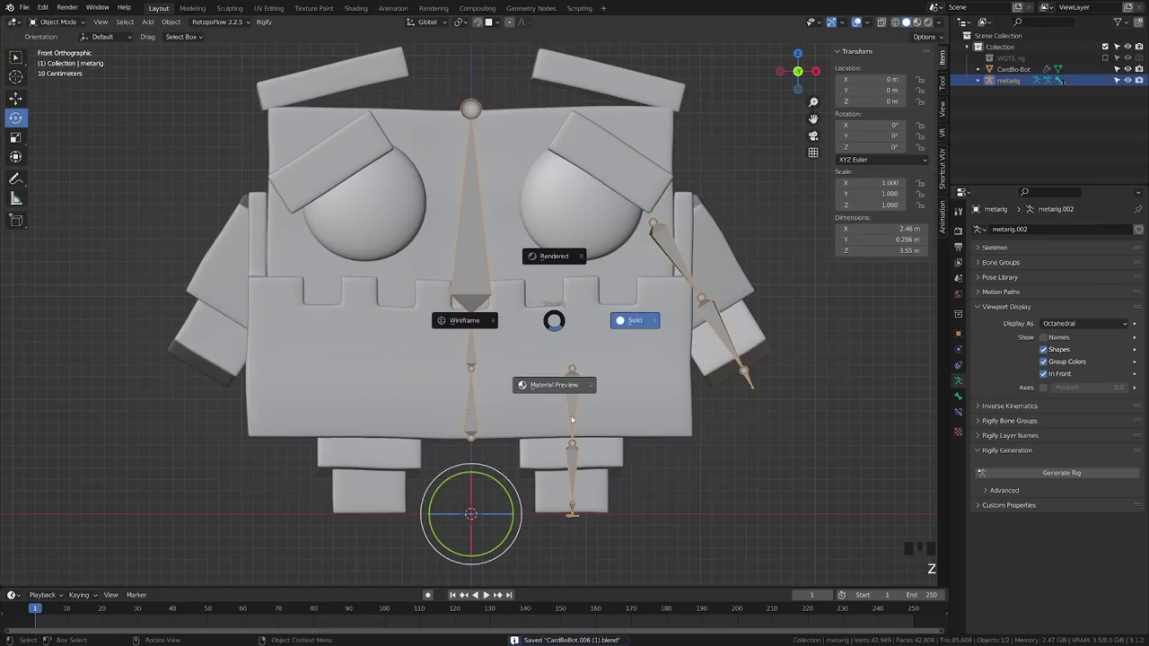
pyautogui.click(611, 178)
pyautogui.keyDown('shift'); pyautogui.moveTo(622, 178); pyautogui.dragTo(593, 202, button='middle'); pyautogui.keyUp('shift')
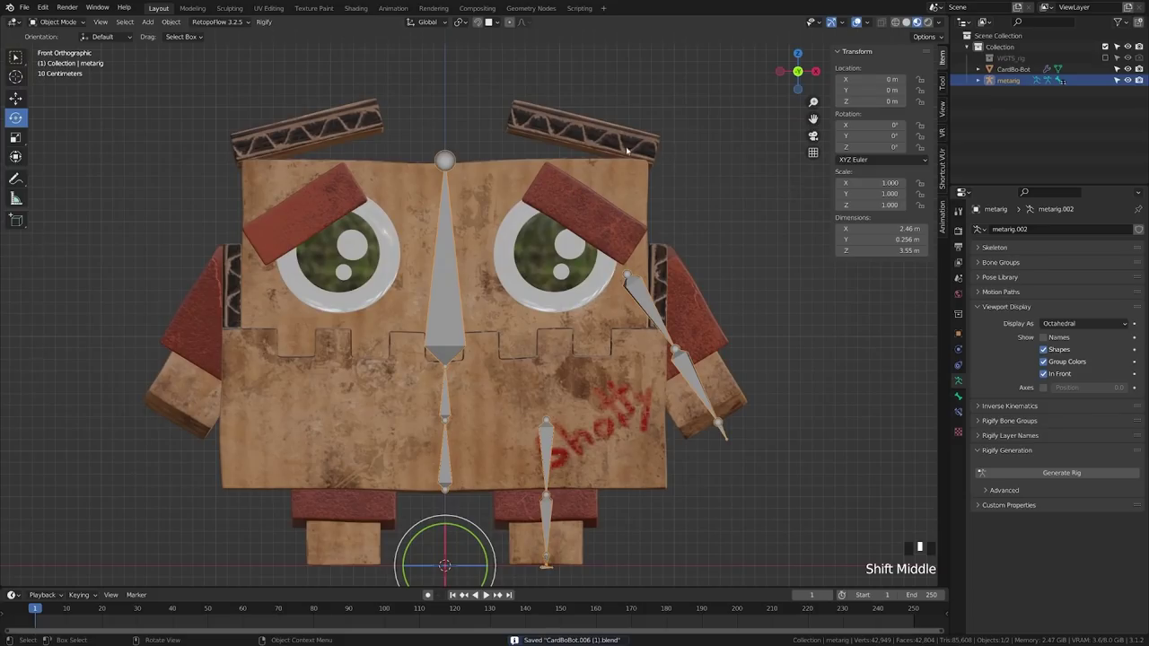
pyautogui.keyDown('shift'); pyautogui.moveTo(525, 444); pyautogui.dragTo(509, 399, button='middle'); pyautogui.keyUp('shift')
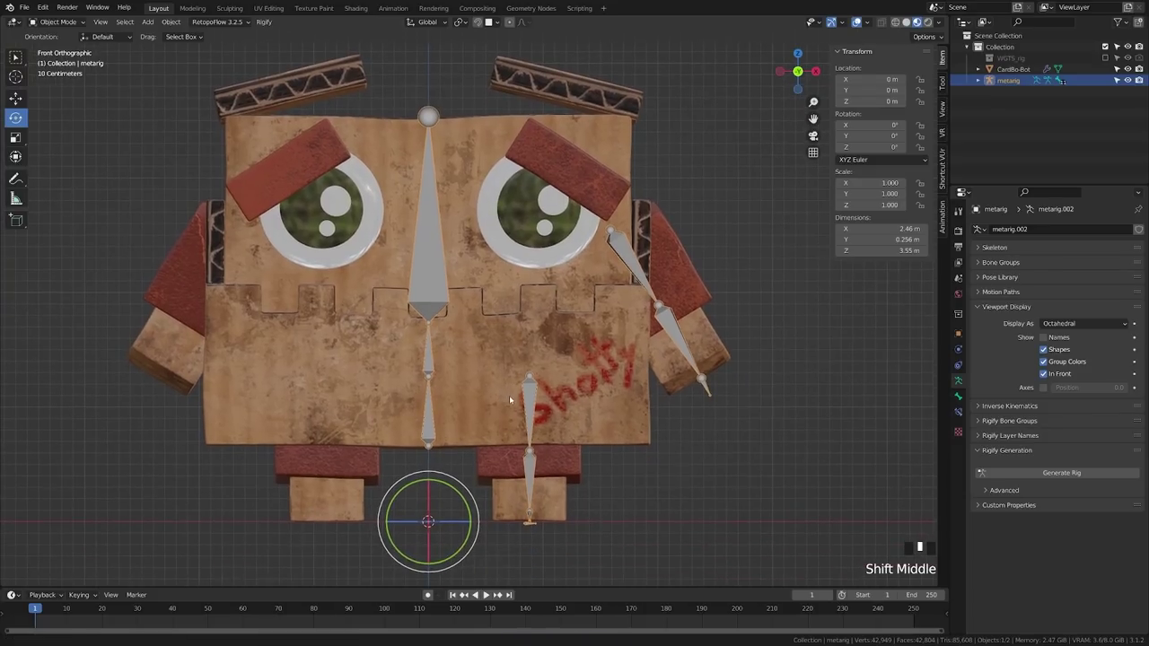
pyautogui.click(602, 278)
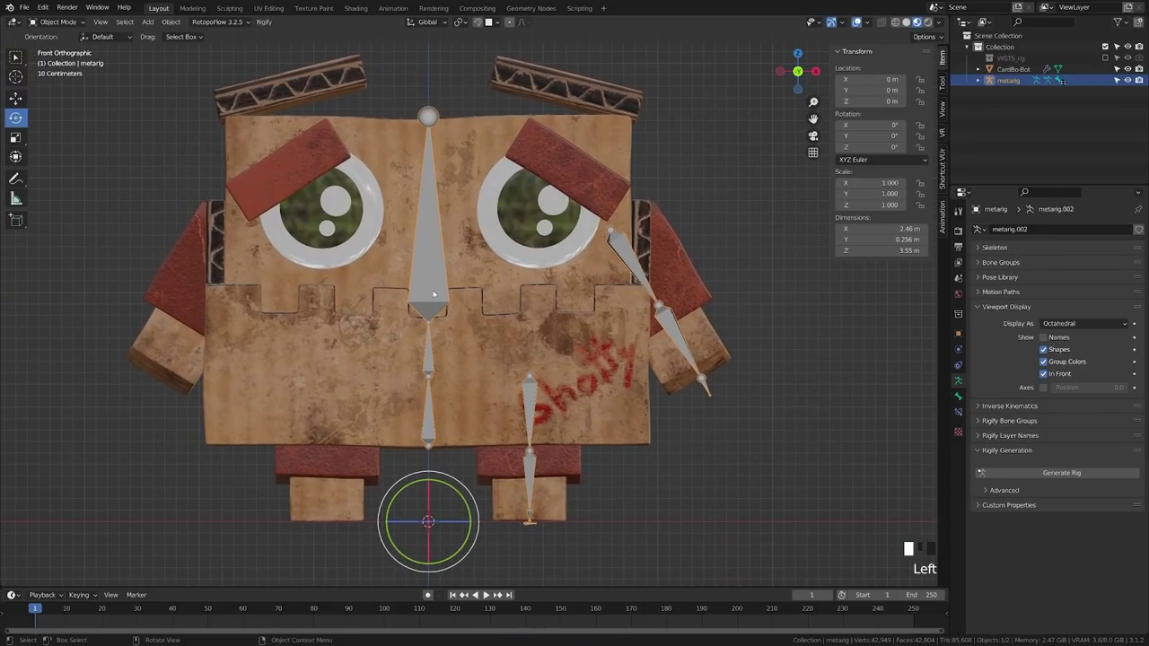
pyautogui.press('Tab')
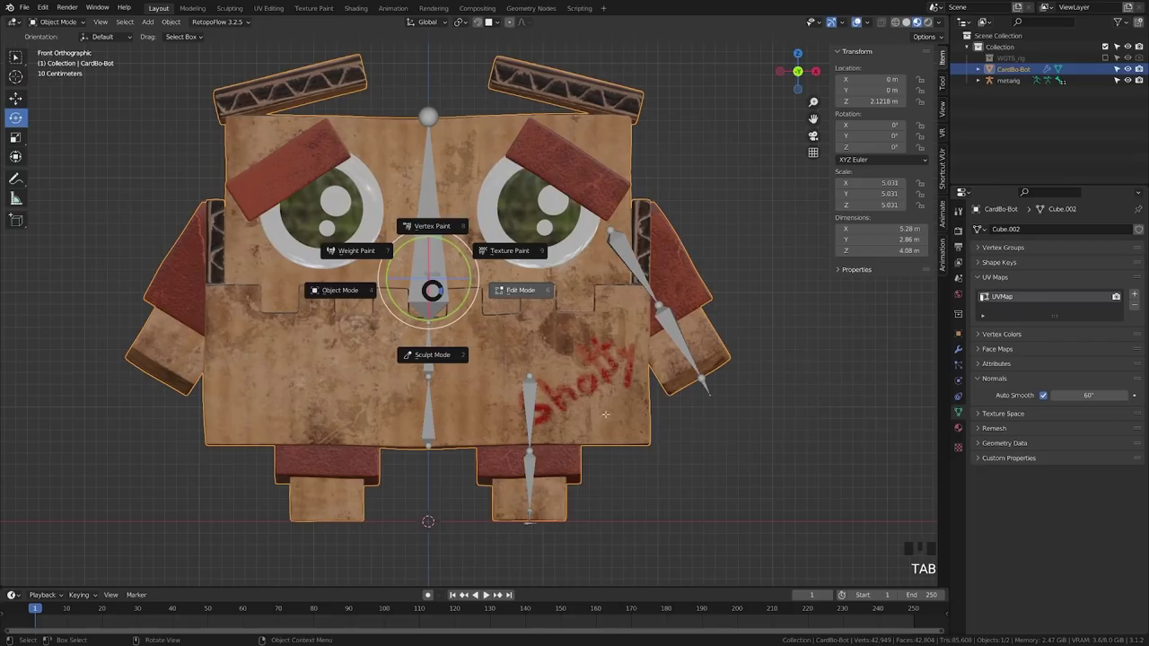
pyautogui.press('Tab')
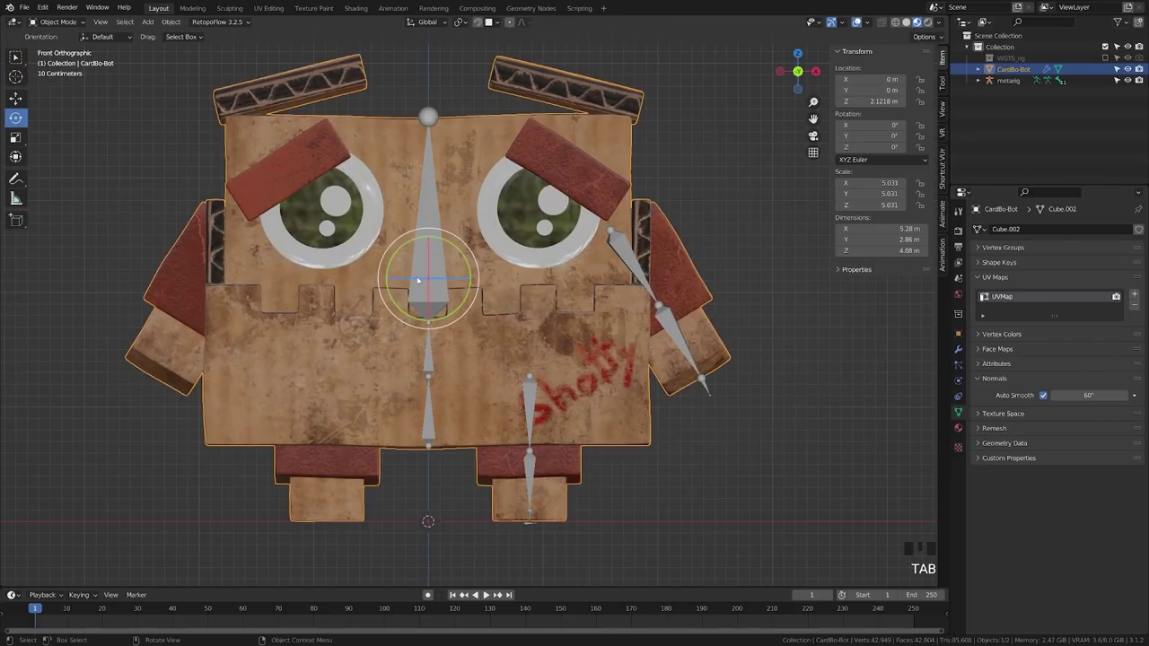
pyautogui.click(418, 281)
# Step: Add the basic.super_copy sample to the meta-rig in Edit Mode and enlarge the properties editor
pyautogui.press('Tab')
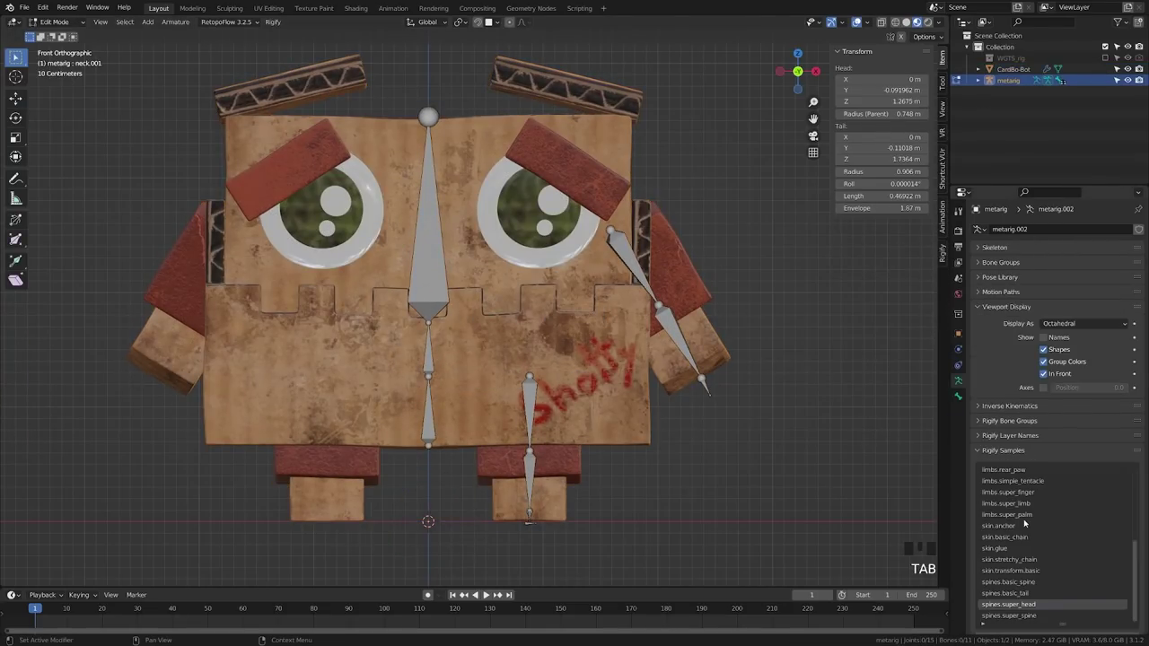
pyautogui.moveTo(1137, 579); pyautogui.dragTo(1140, 471)
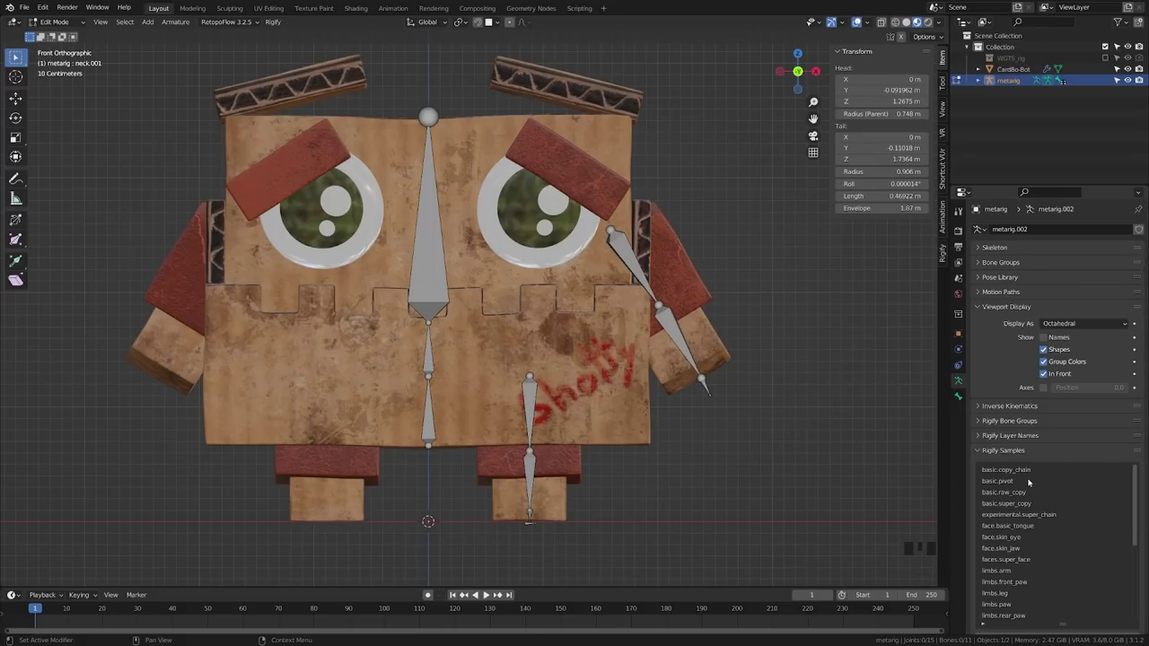
pyautogui.click(1030, 505)
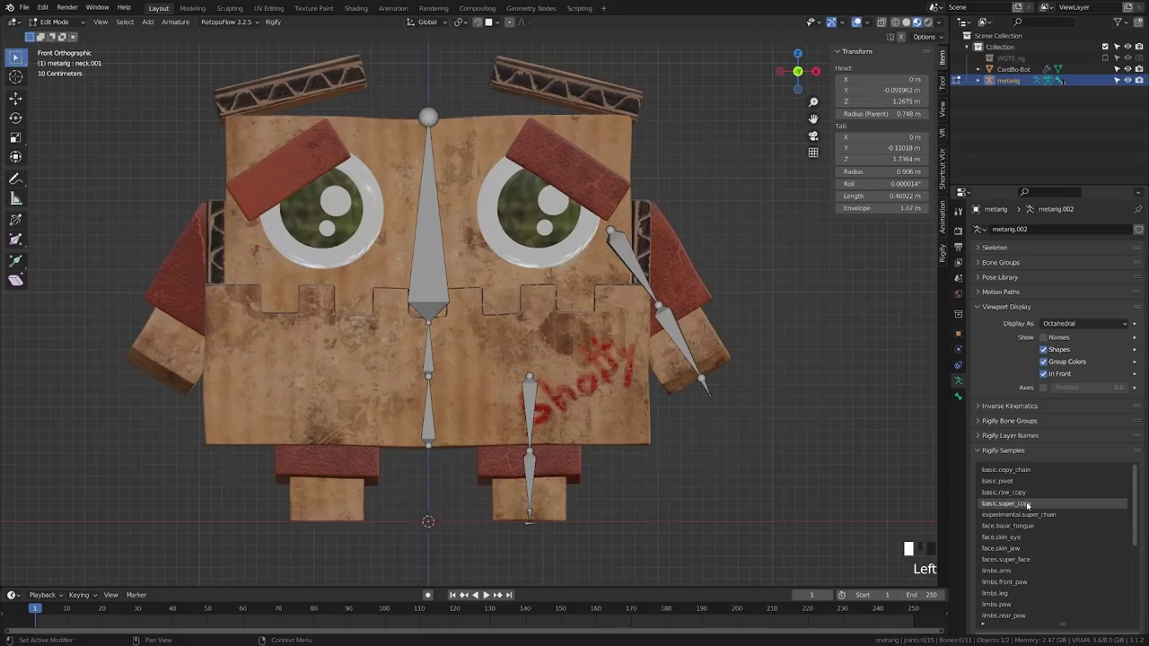
pyautogui.scroll(-1, 1091, 569)
pyautogui.scroll(-20, 1090, 569)
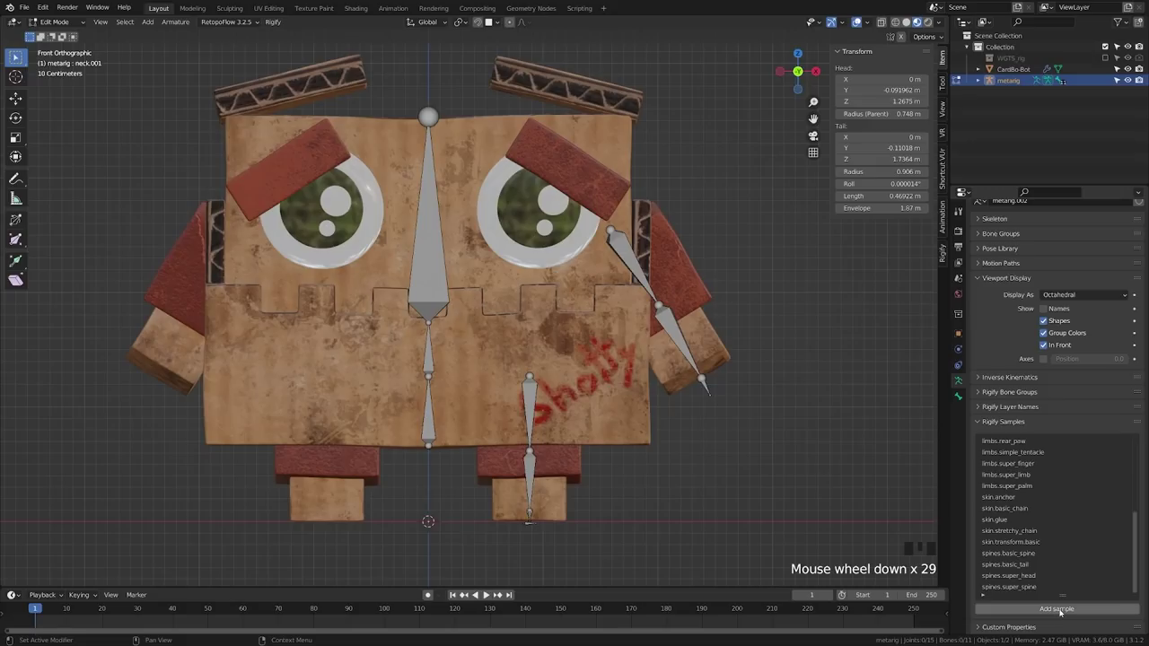
pyautogui.click(1050, 186)
pyautogui.moveTo(1057, 185); pyautogui.dragTo(1062, 85)
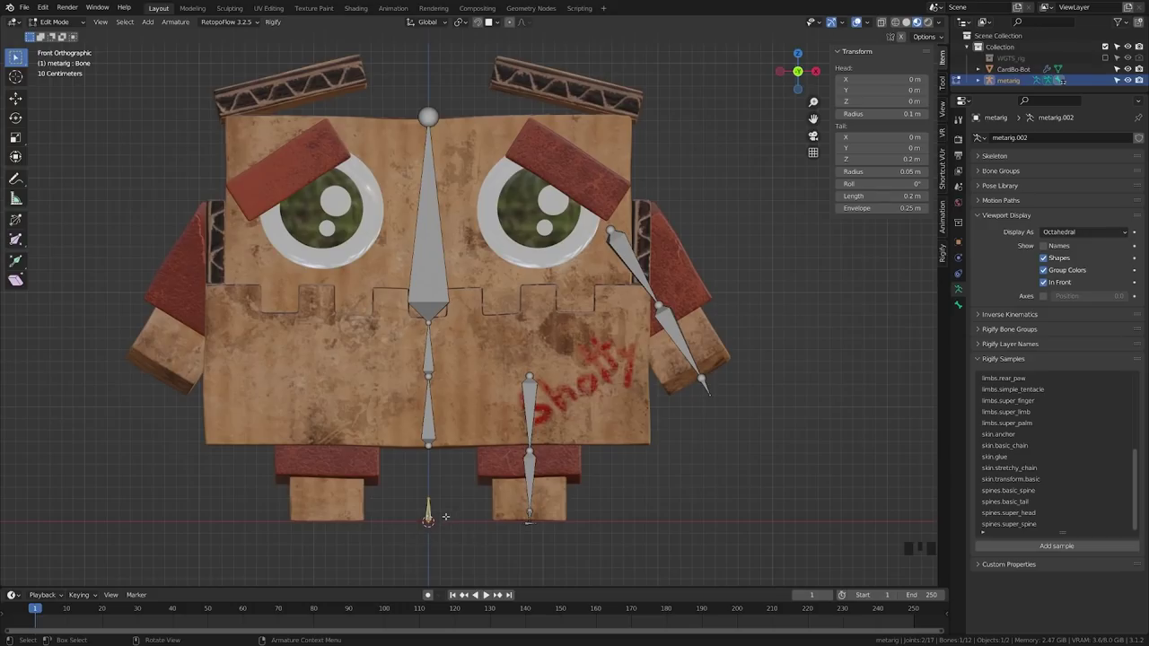
# Step: Rotate the newly added bone at the origin 90° around the global X axis
pyautogui.write('r90')
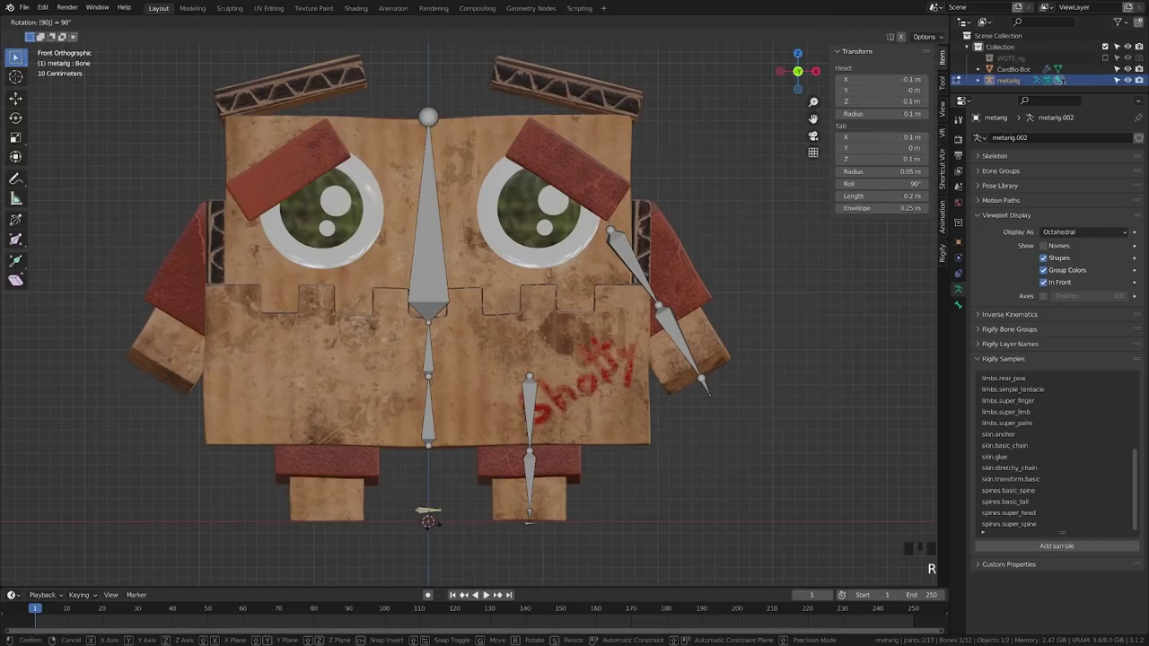
pyautogui.write('x')
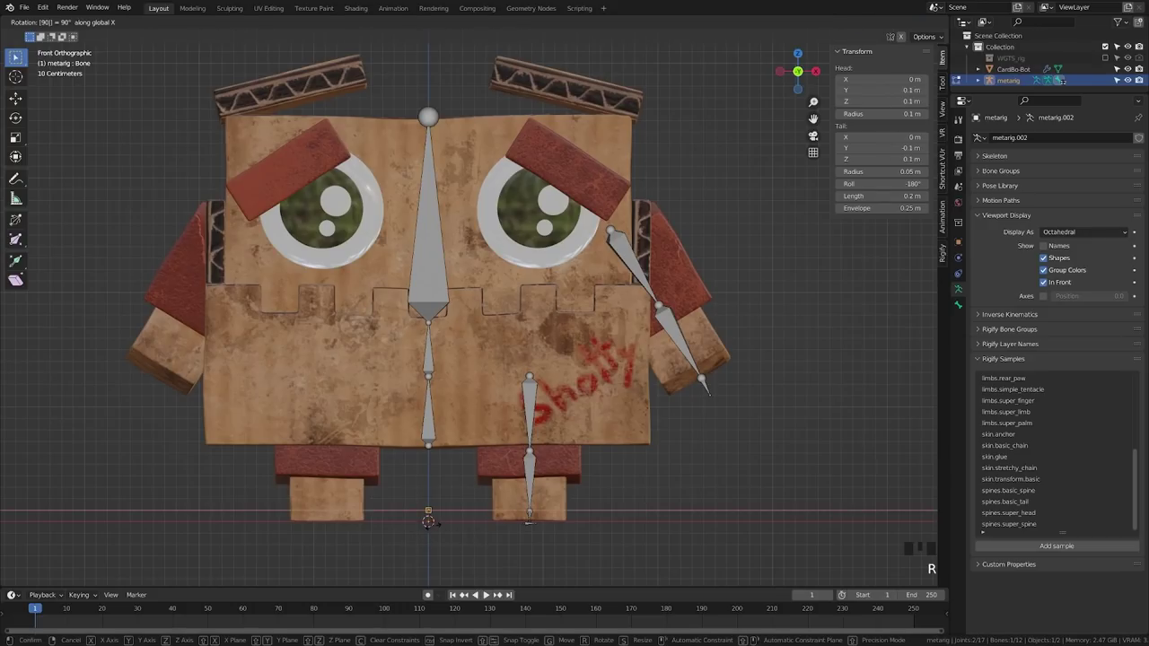
pyautogui.press('Return')
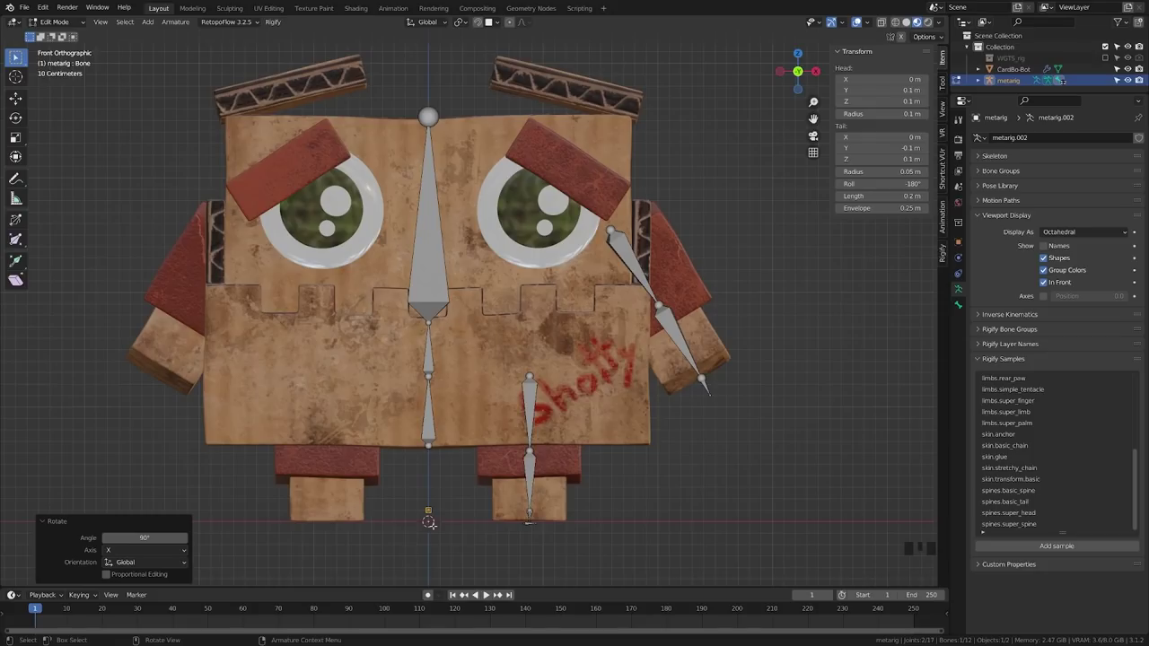
# Step: Move the new bone from the origin onto the character's left eyebrow in front view and scale it up about 4 times
pyautogui.press('g')
pyautogui.click(585, 205)
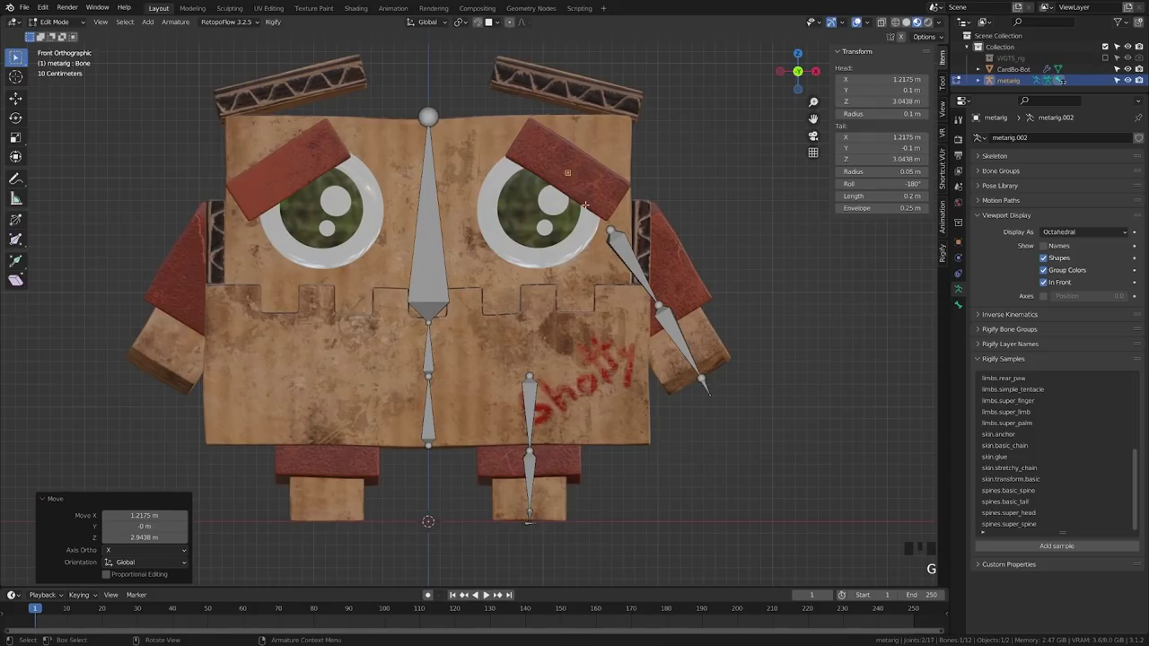
pyautogui.press('s')
pyautogui.click(619, 230)
pyautogui.press('g')
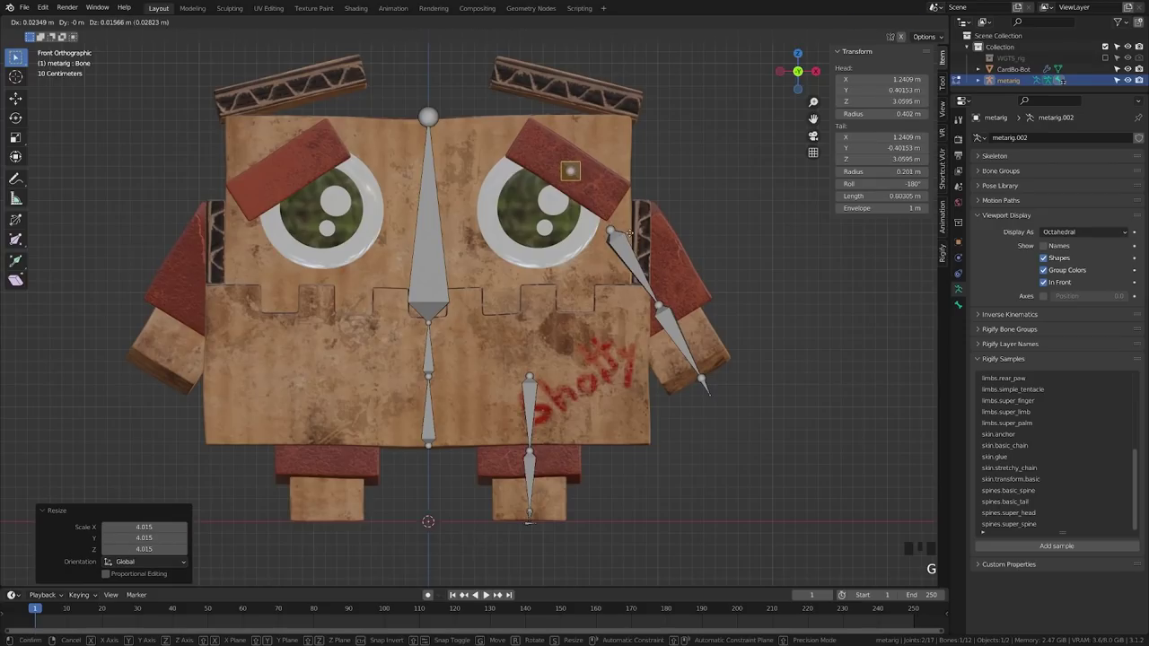
pyautogui.click(629, 232)
# Step: Move the eyebrow bone forward along the global Y axis so its head meets the front face of the box behind the eyebrow
pyautogui.press('KP_3')
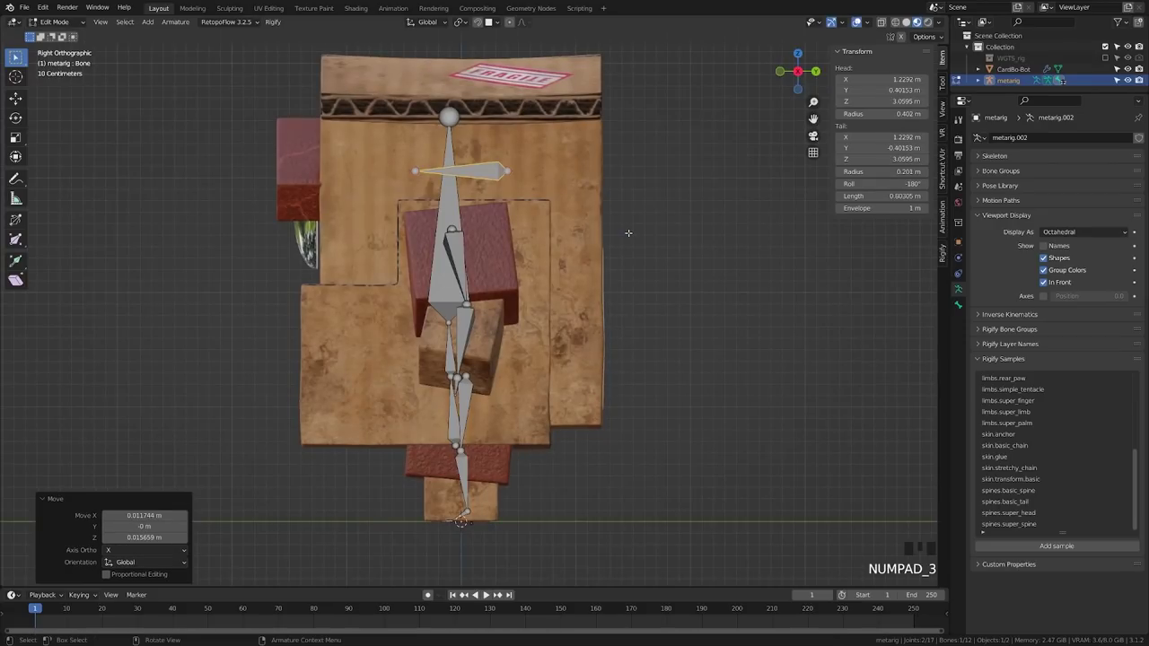
pyautogui.keyDown('shift'); pyautogui.moveTo(517, 197); pyautogui.dragTo(517, 281, button='middle'); pyautogui.keyUp('shift')
pyautogui.press('g')
pyautogui.press('y')
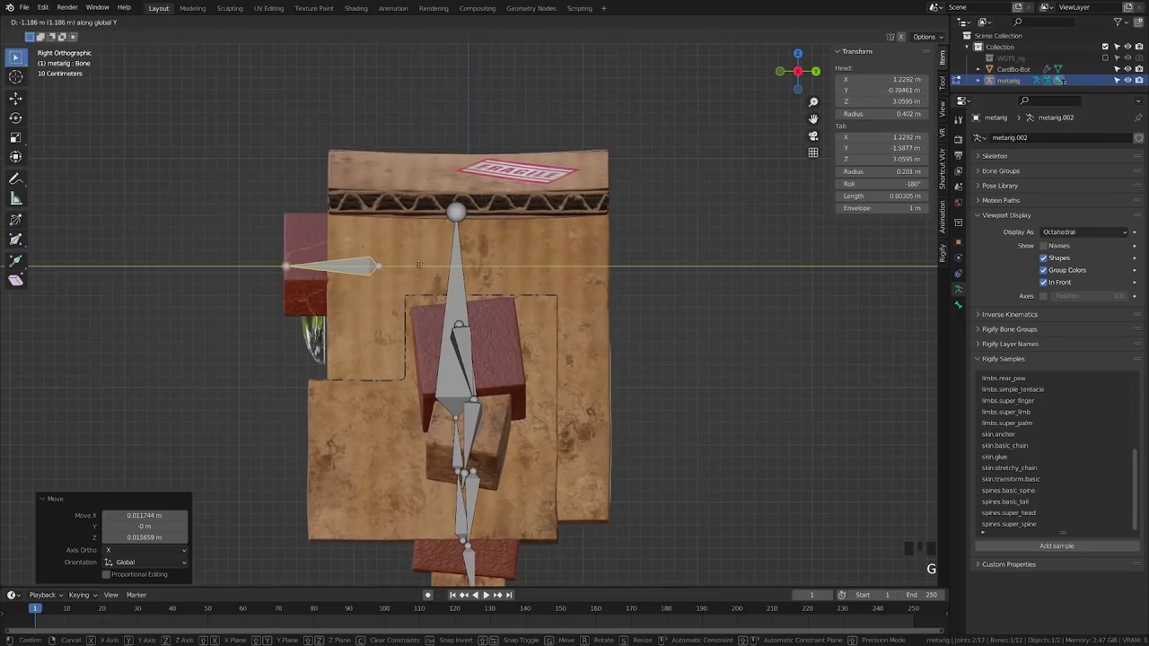
pyautogui.click(380, 262)
# Step: Shorten the eyebrow bone by moving its tail back about 0.44 m along Y to the eyebrow's front face
pyautogui.click(235, 276)
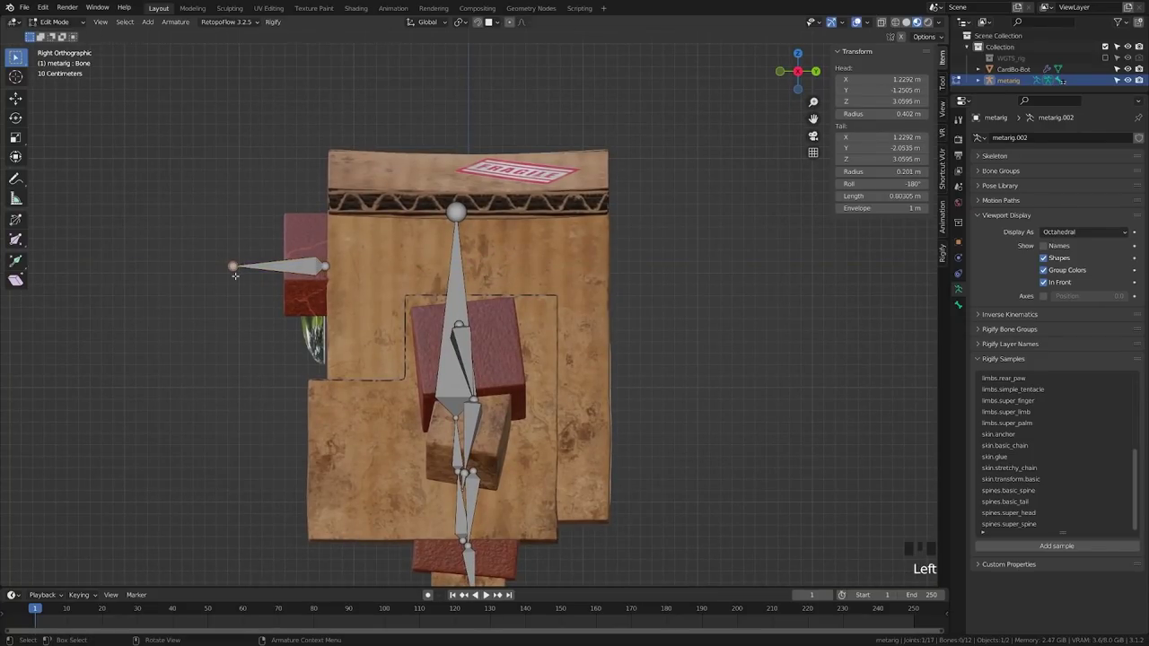
pyautogui.press('g')
pyautogui.press('y')
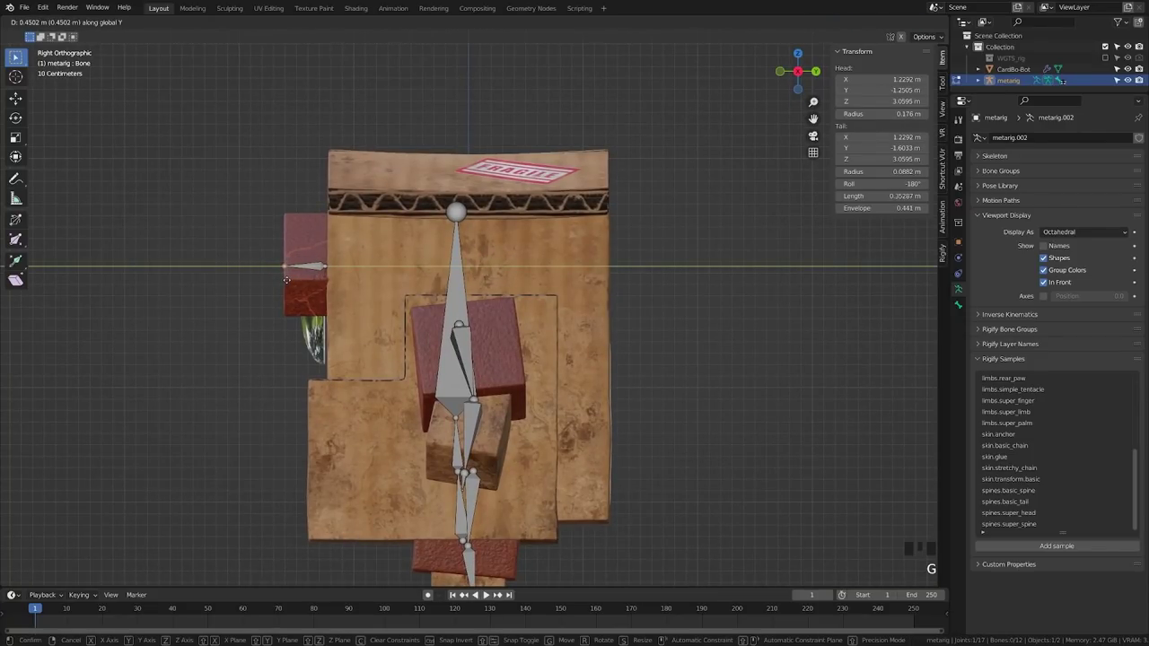
pyautogui.click(286, 280)
# Step: Rename the eyebrow bone as Eyebrow.L and save the file
pyautogui.press('KP_1')
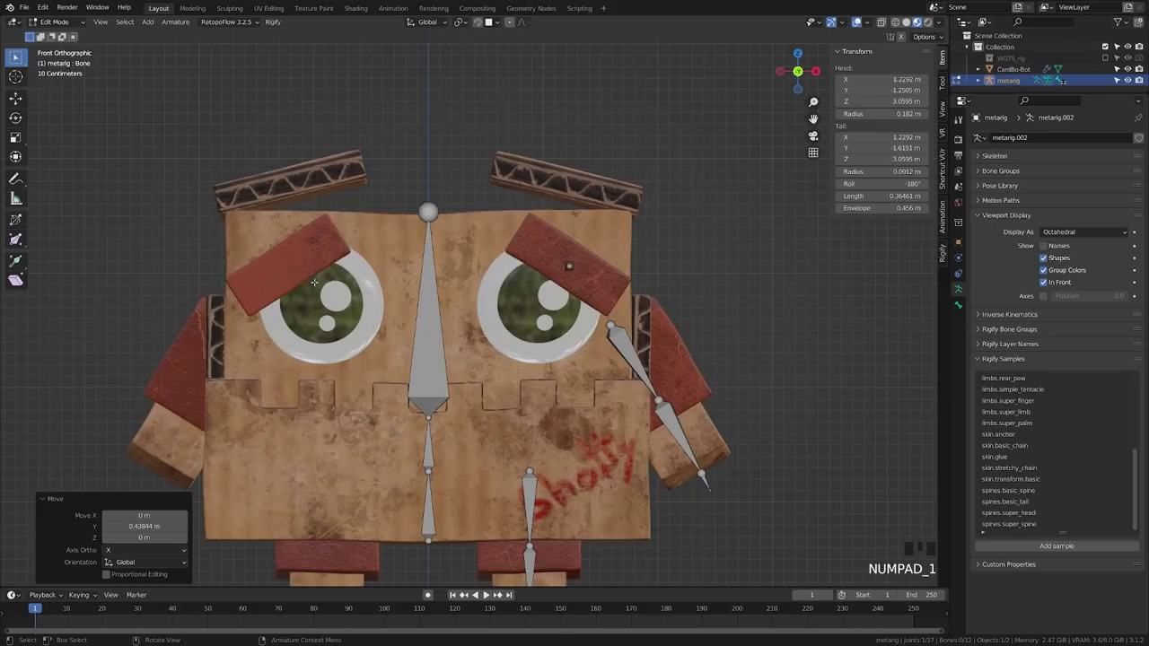
pyautogui.click(569, 265)
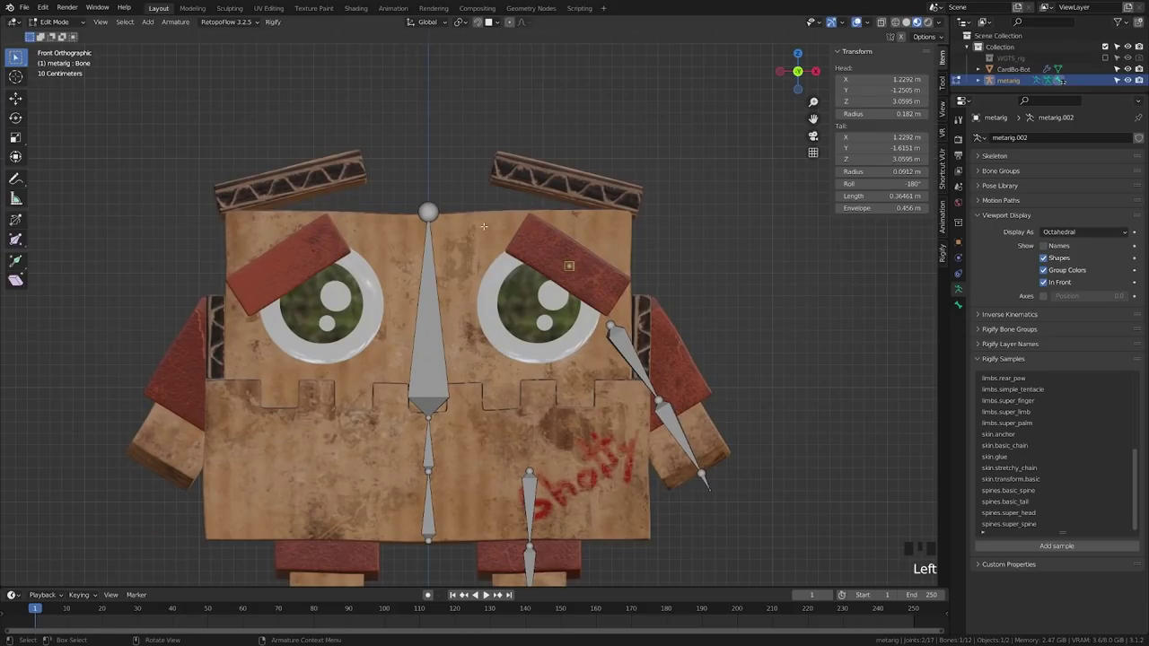
pyautogui.click(660, 383)
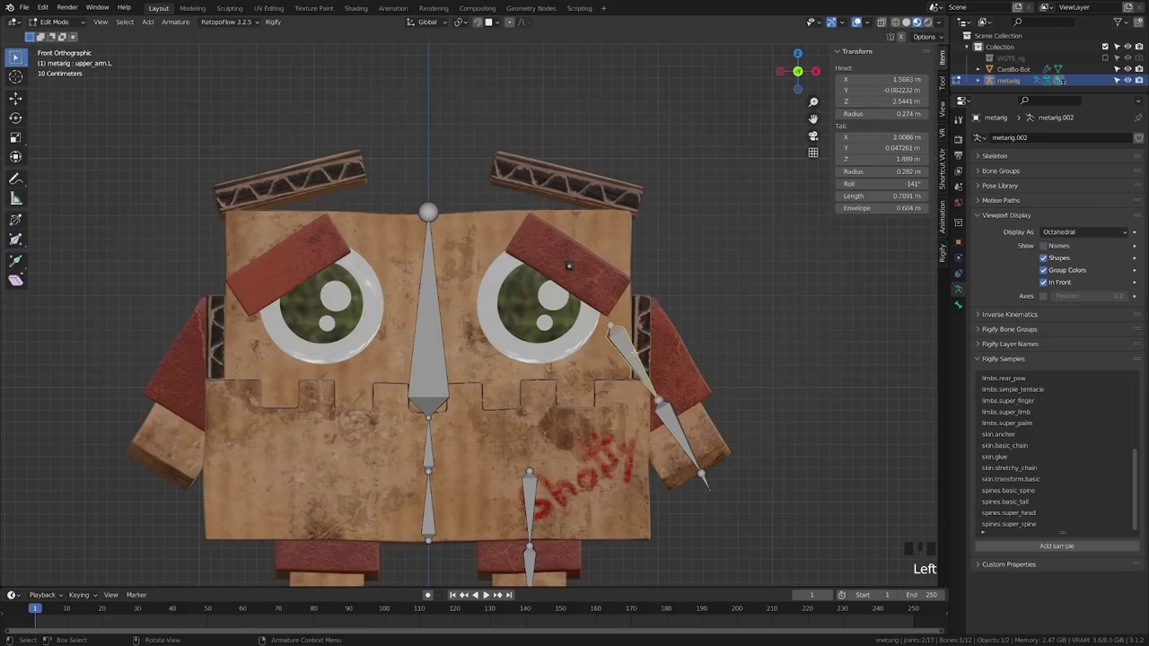
pyautogui.click(957, 303)
pyautogui.click(571, 266)
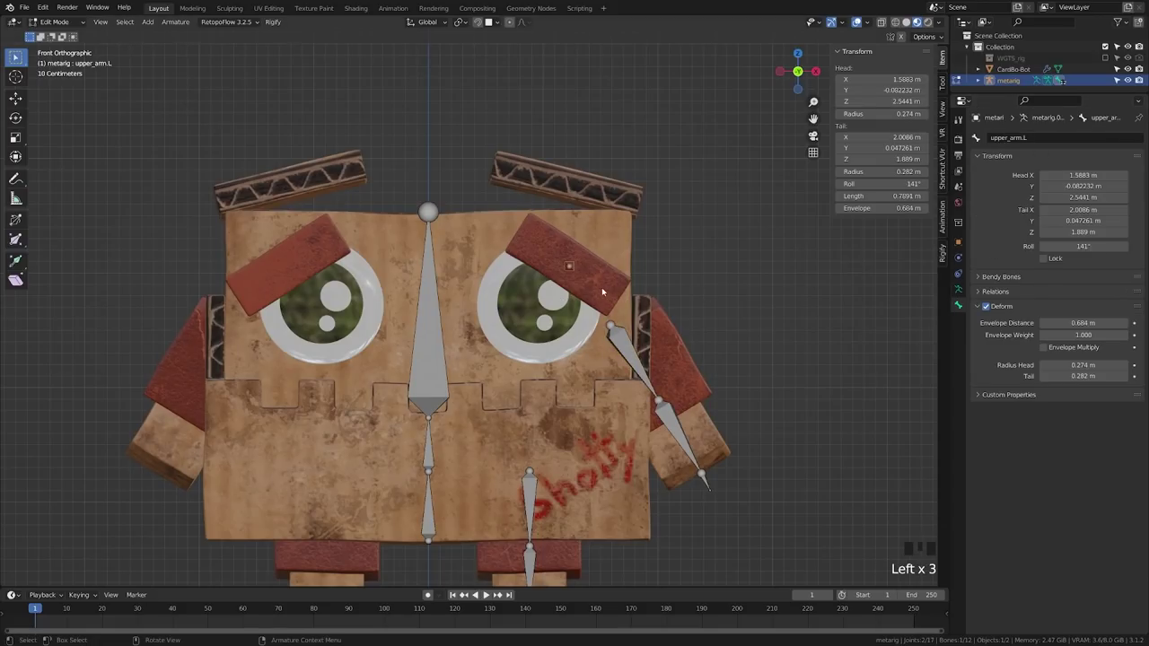
pyautogui.click(569, 264)
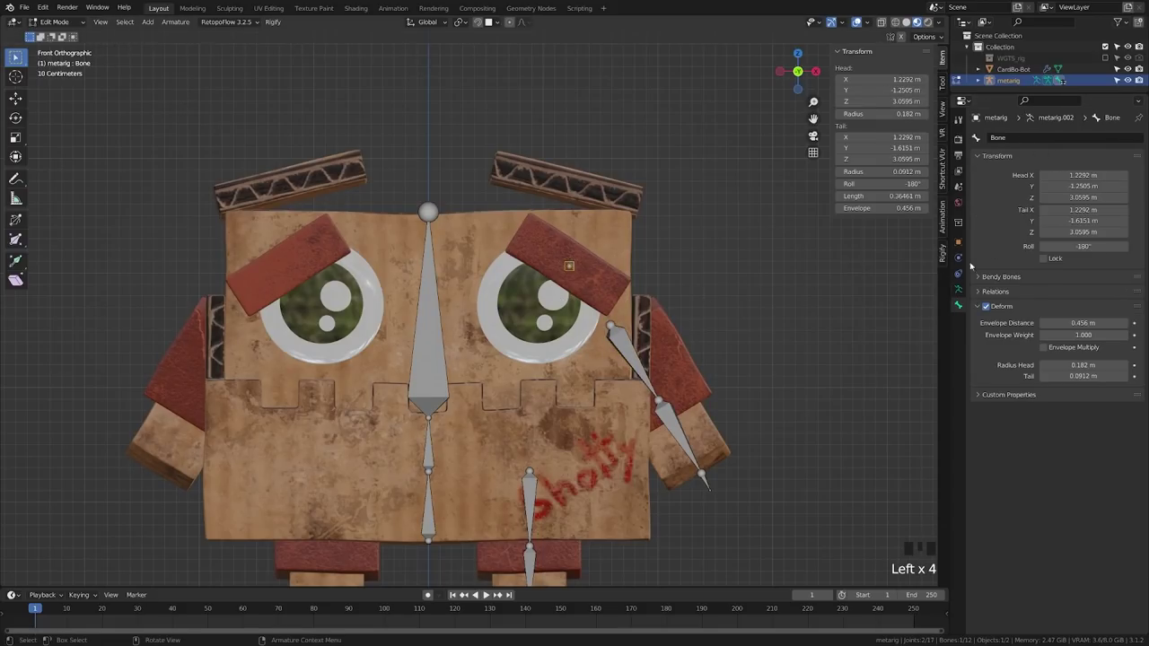
pyautogui.click(1006, 137)
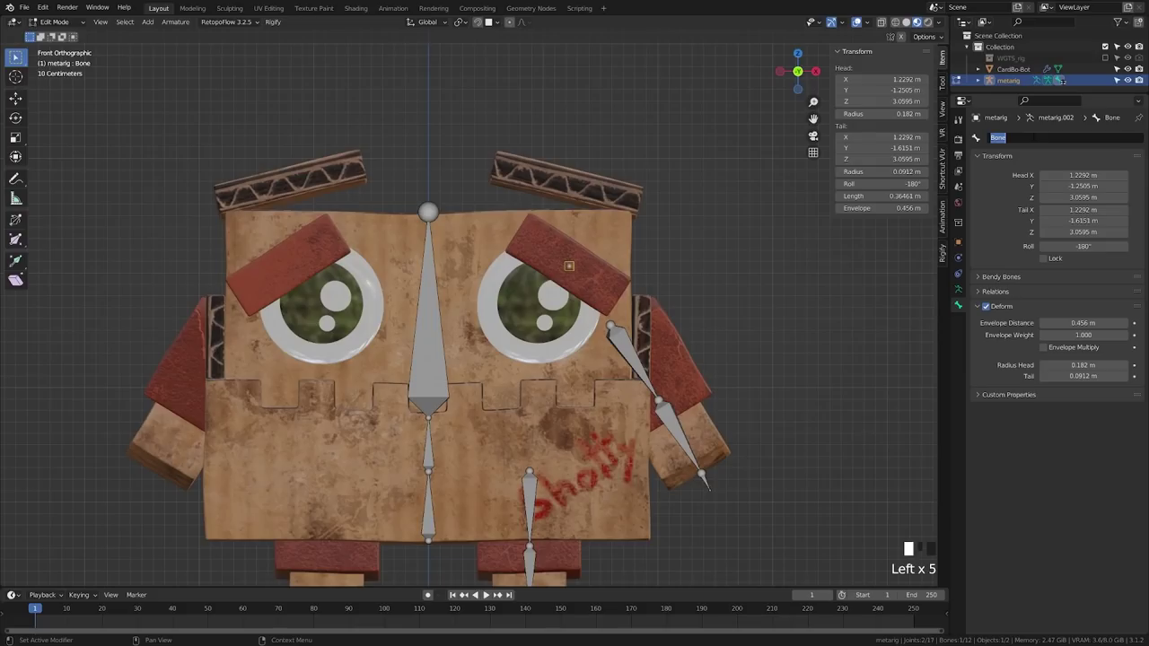
pyautogui.write('Eyebrow.L')
pyautogui.press('Return')
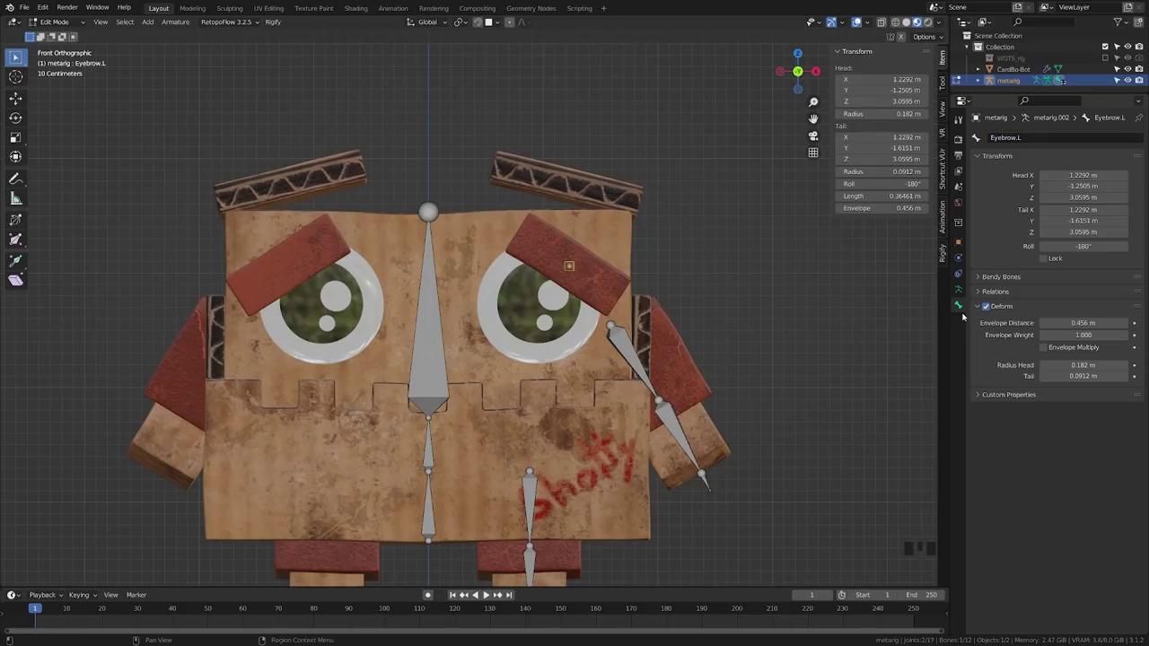
pyautogui.keyDown('shift'); pyautogui.moveTo(540, 345); pyautogui.dragTo(539, 285, button='middle'); pyautogui.keyUp('shift')
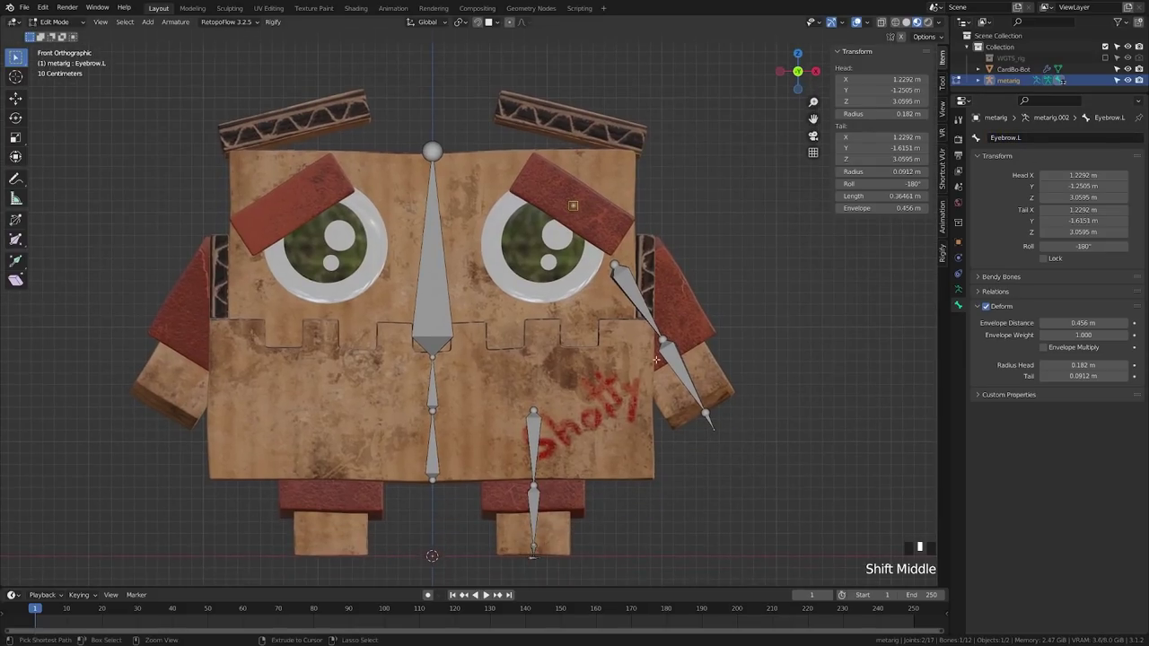
pyautogui.hotkey('ctrl', 's')
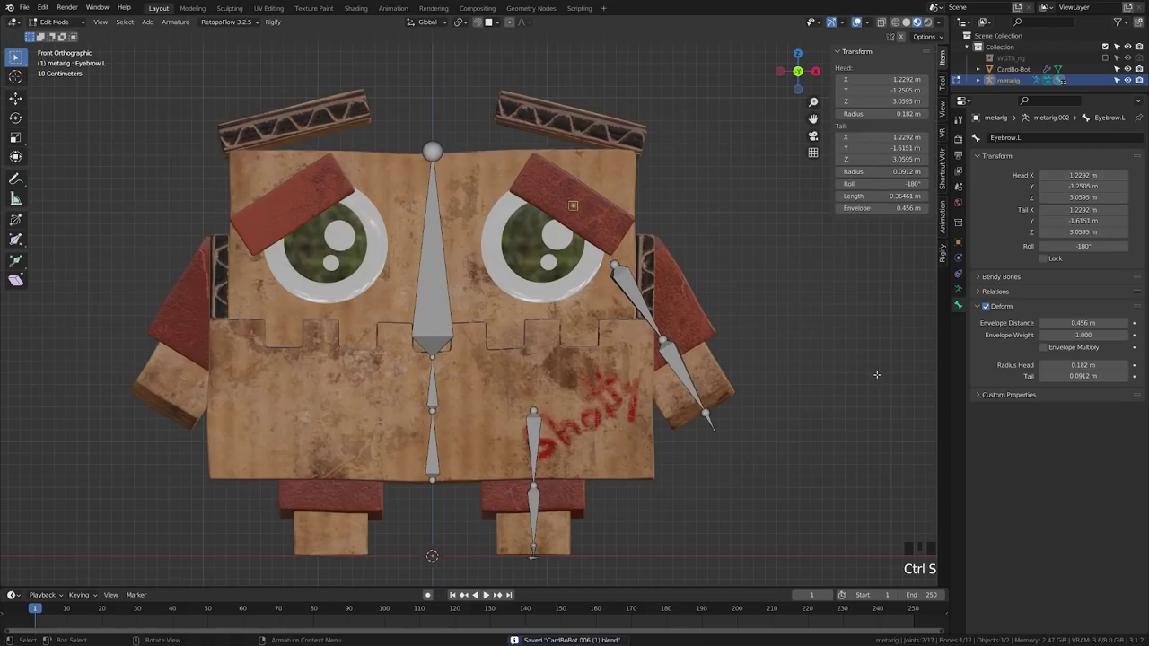
# Step: Add another basic.super_copy sample to the meta-rig from the Rigify samples
pyautogui.click(523, 267)
pyautogui.click(957, 289)
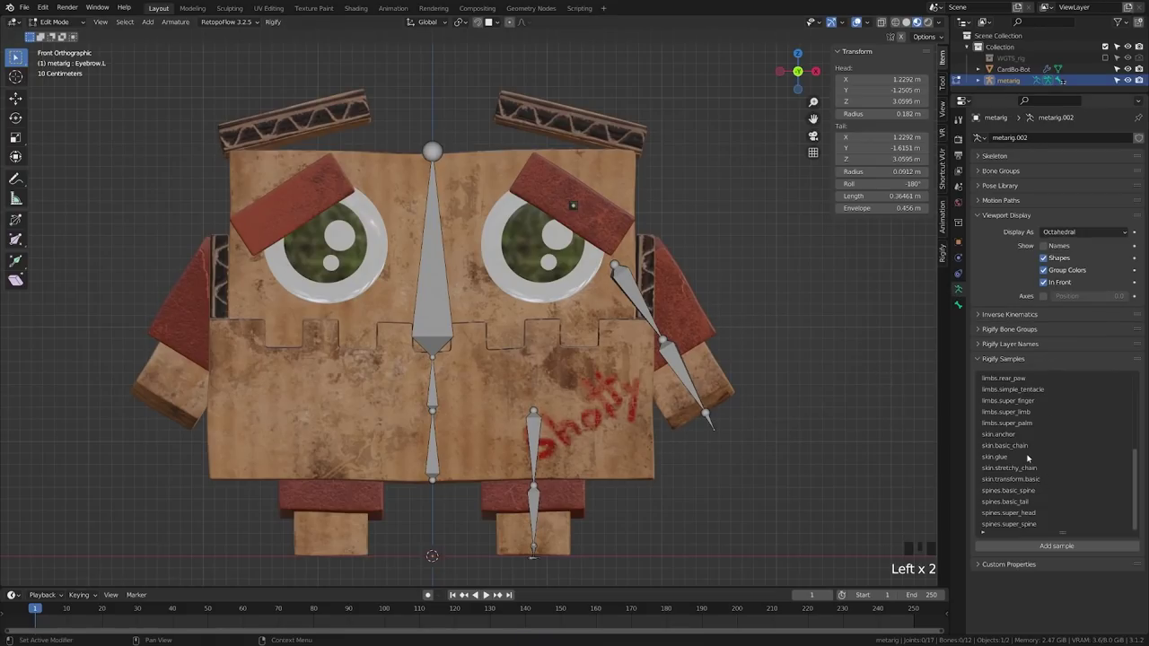
pyautogui.scroll(-2, 1056, 447)
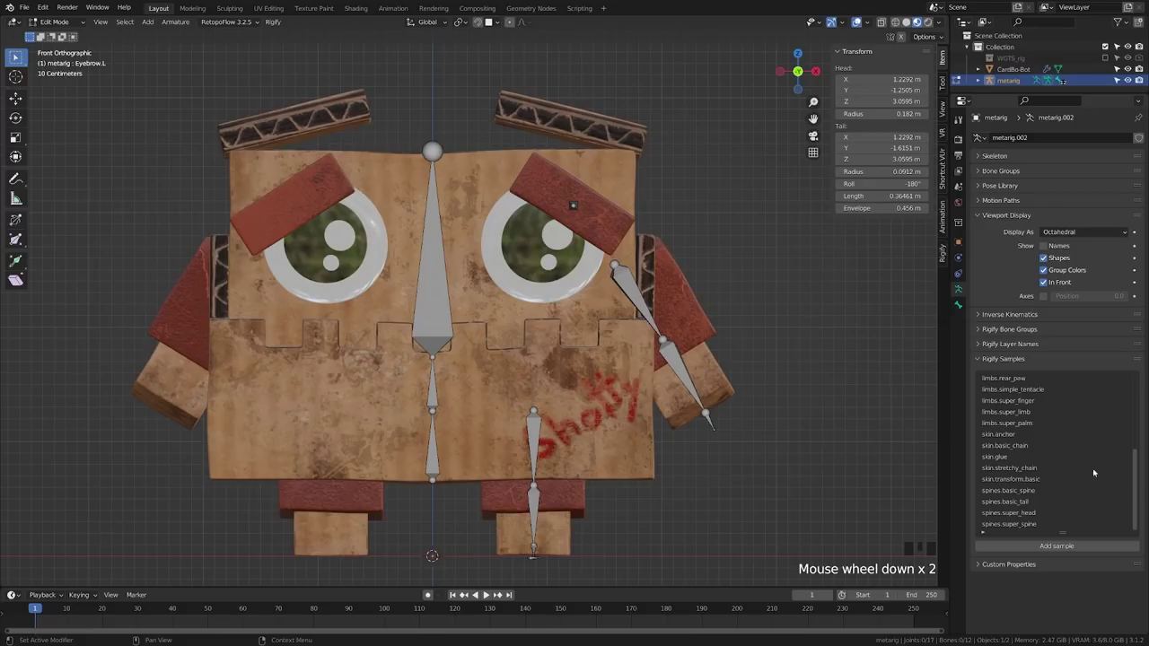
pyautogui.moveTo(1136, 468); pyautogui.dragTo(1134, 381)
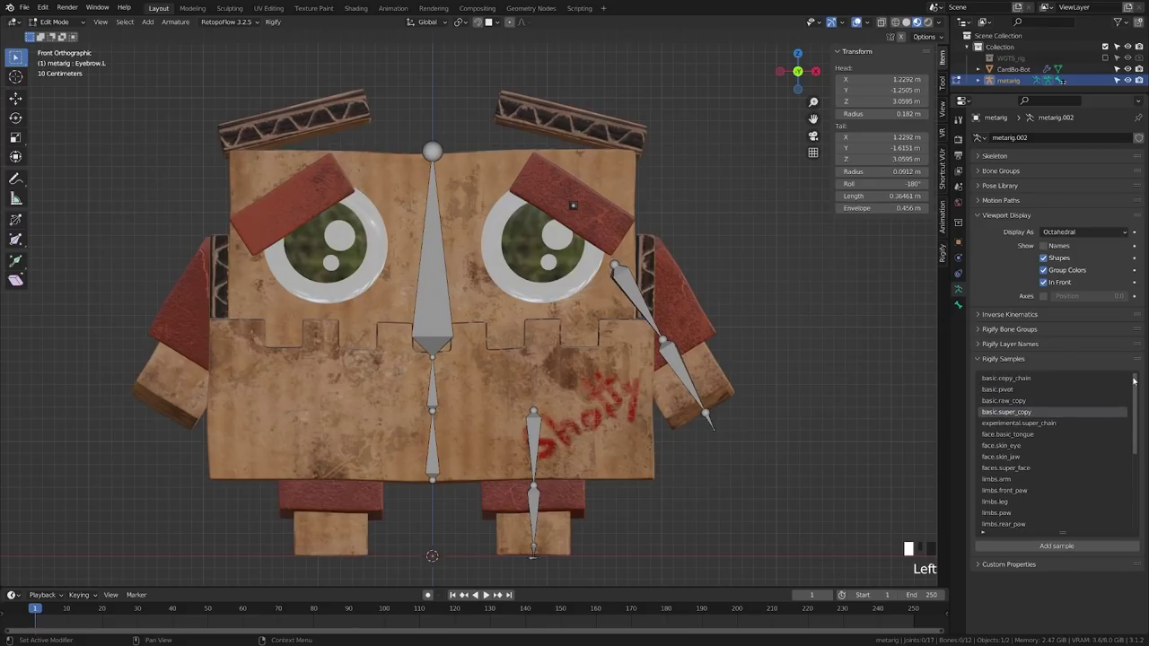
pyautogui.click(1057, 546)
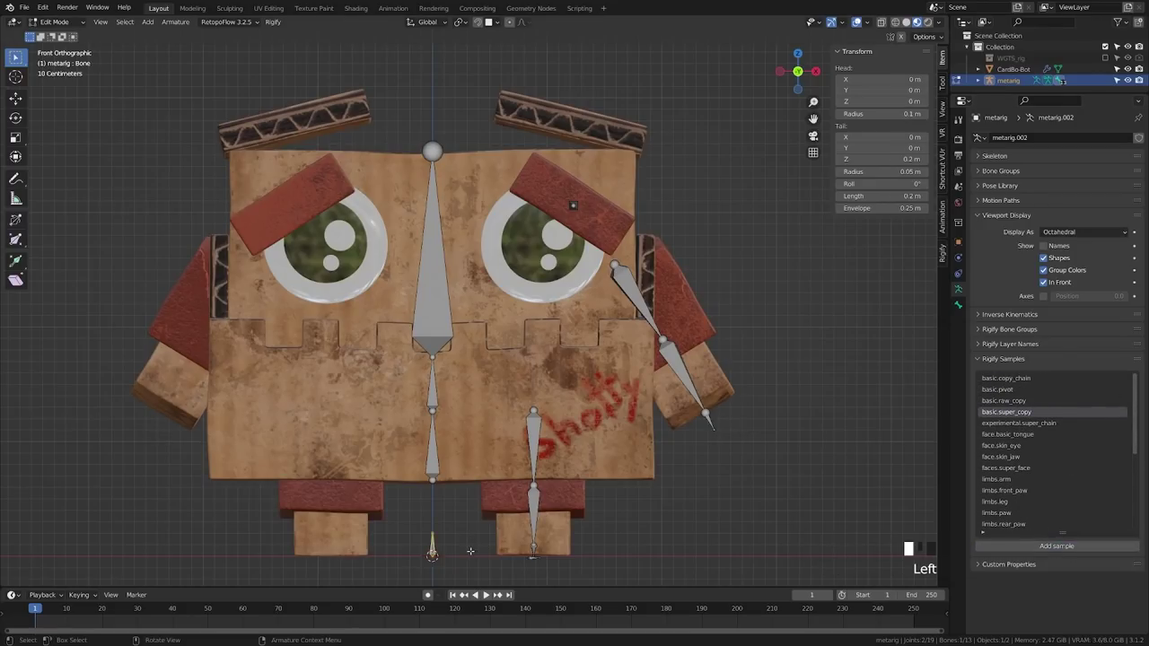
# Step: Move the new bone from the origin to just above the head and rotate it -90° in front view
pyautogui.press('g')
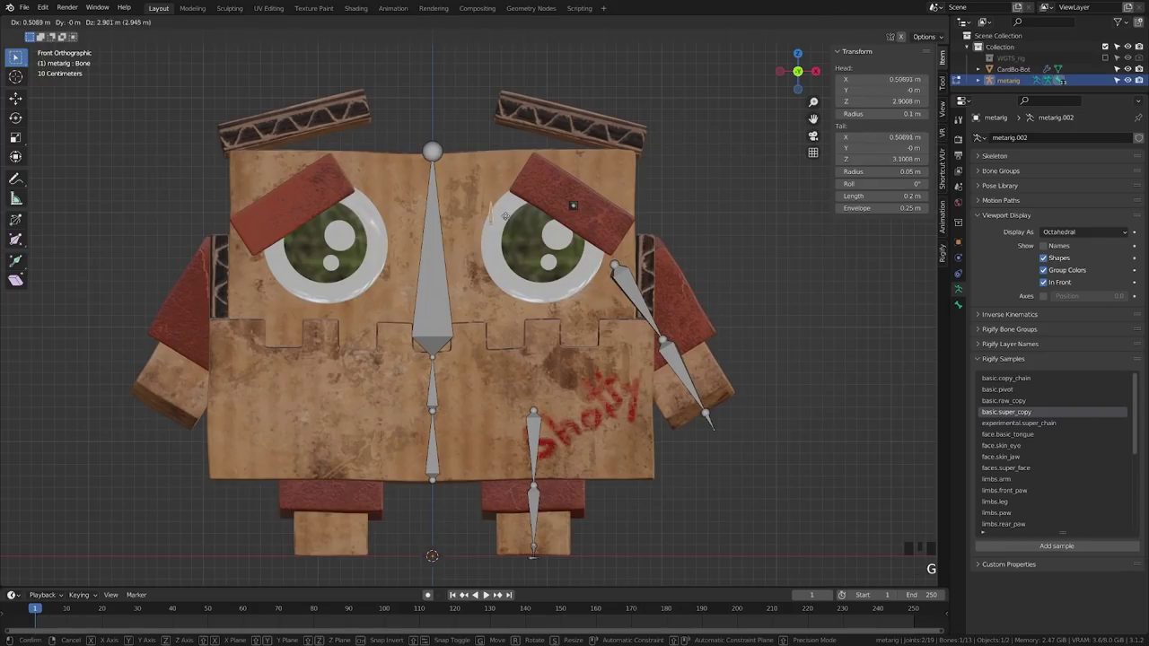
pyautogui.click(453, 135)
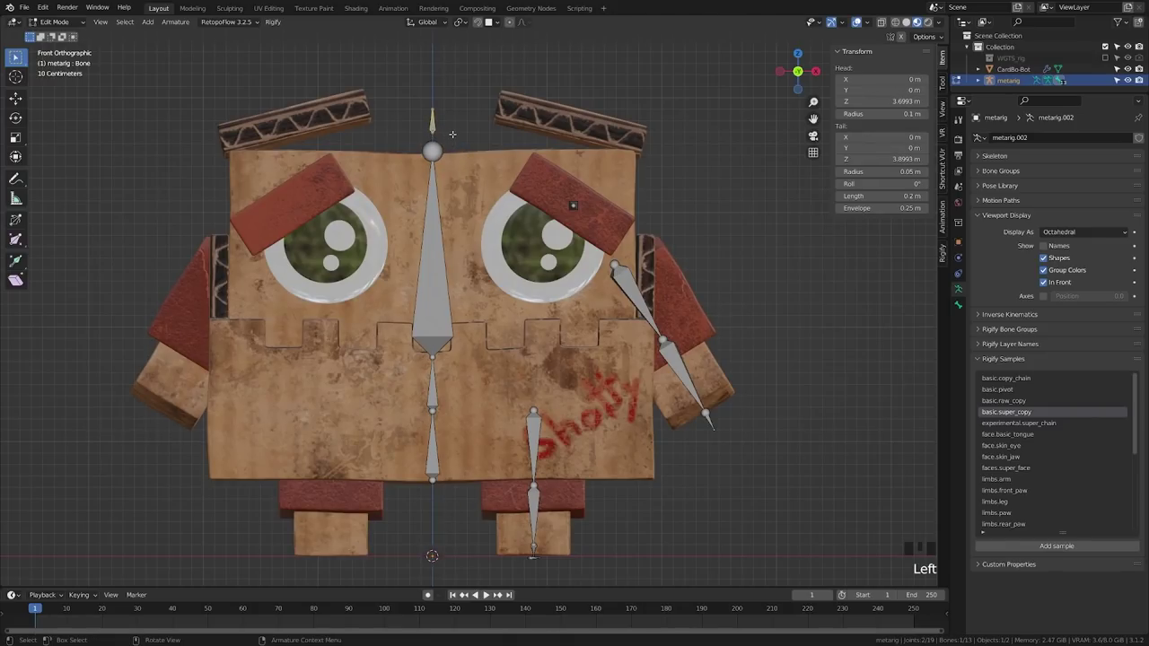
pyautogui.write('r90')
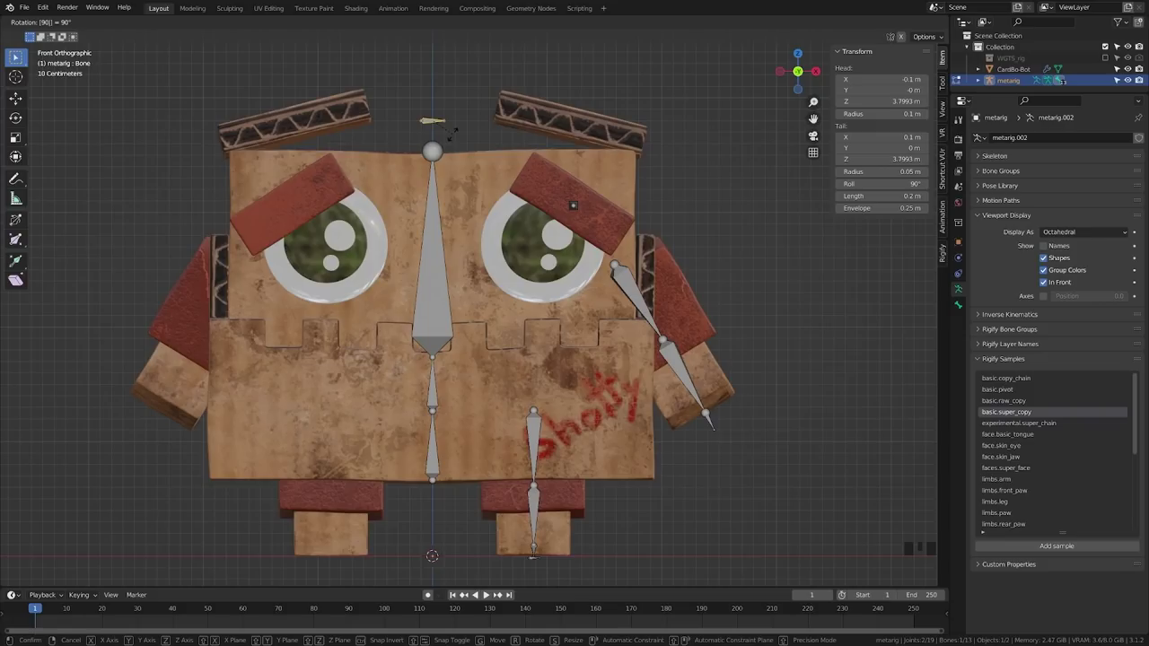
pyautogui.press('-')
pyautogui.press('Return')
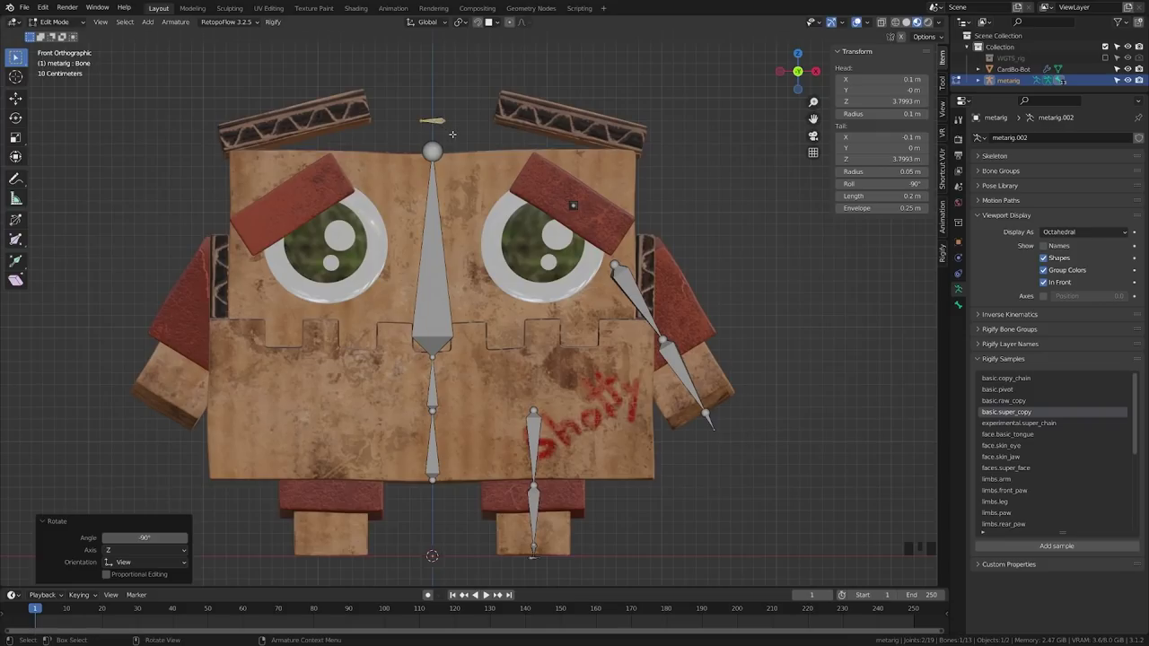
# Step: Place the bone's head at the outer edge of the character's left top flap and its tail at the inner edge, about 1.3 m long
pyautogui.press('g')
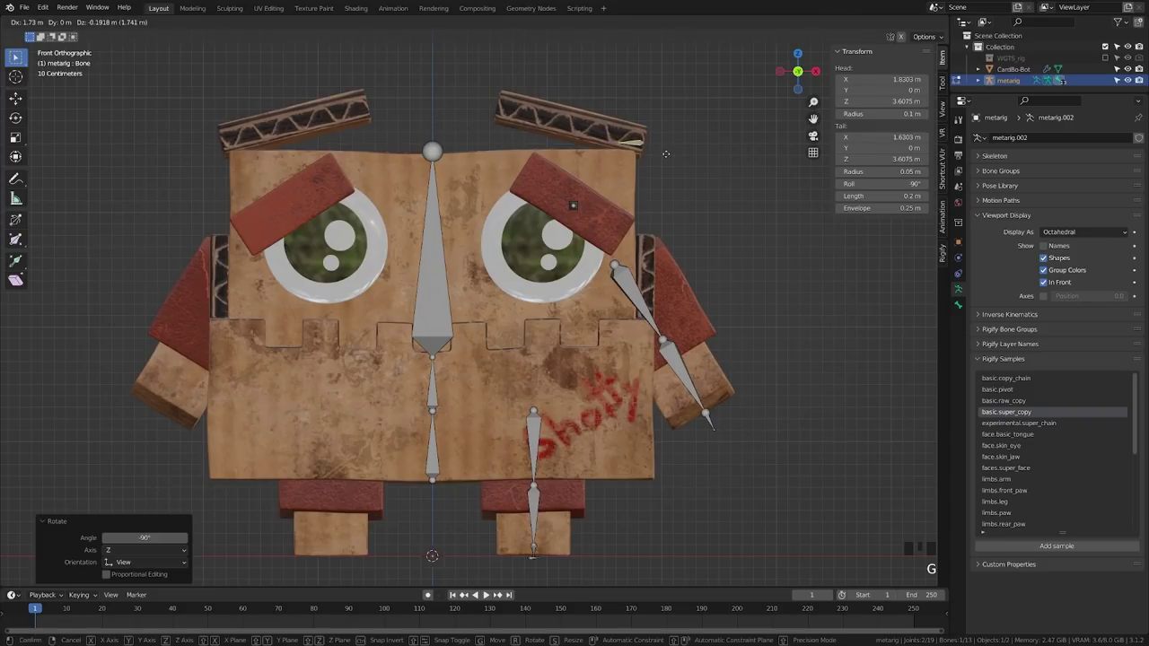
pyautogui.click(665, 154)
pyautogui.click(623, 150)
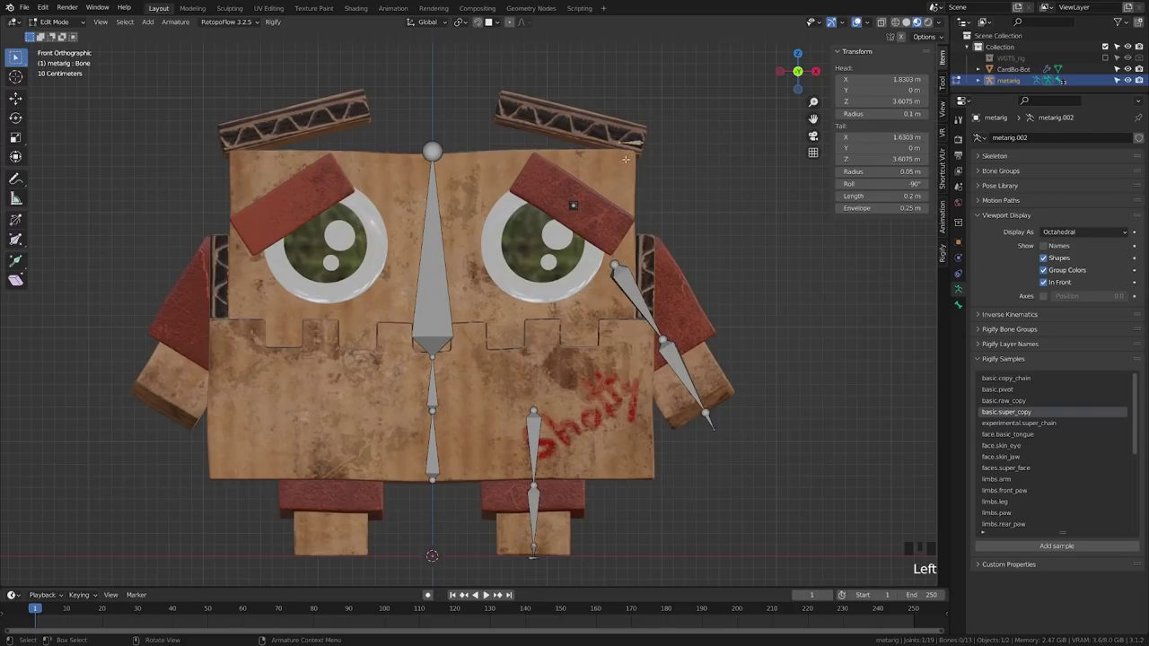
pyautogui.press('g')
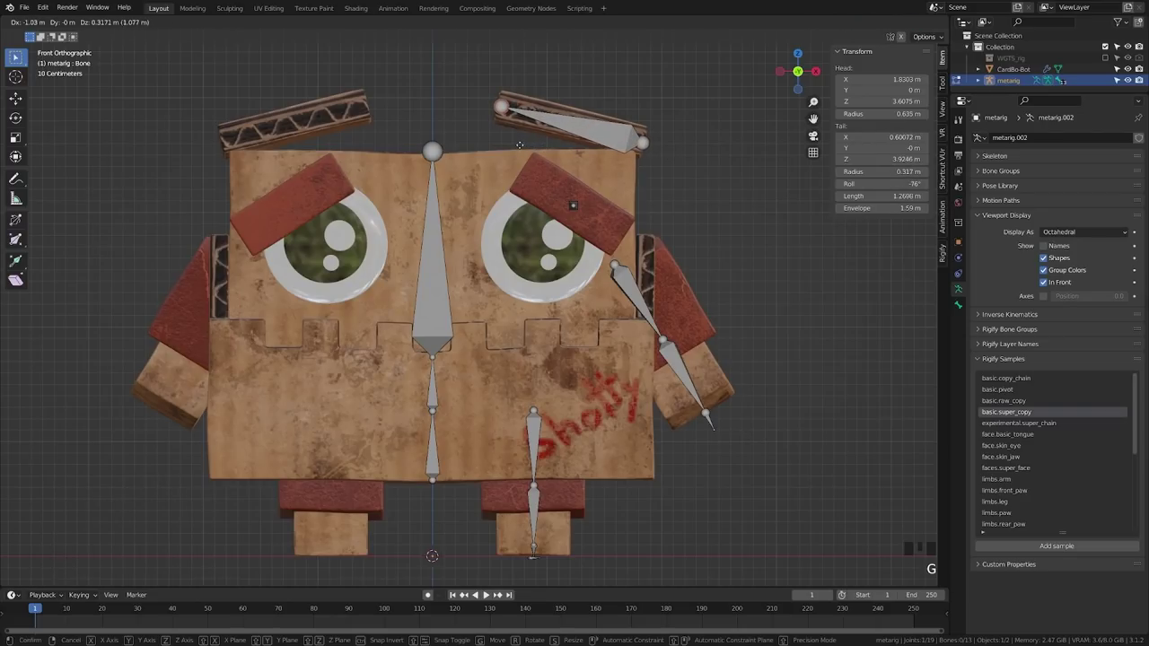
pyautogui.click(519, 144)
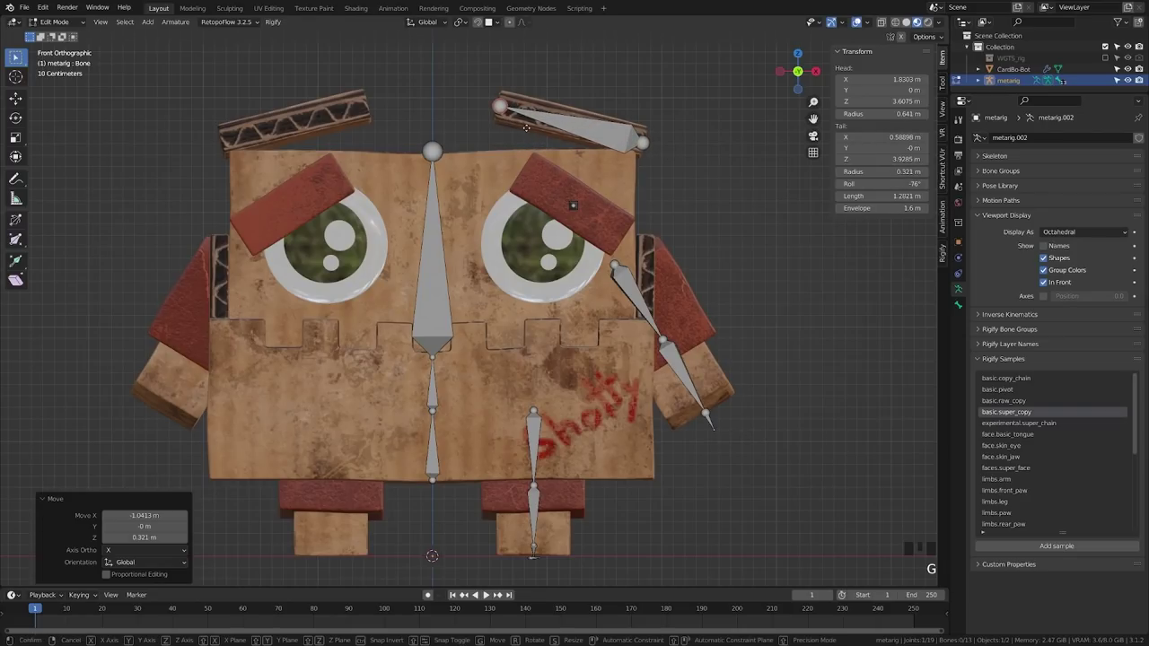
pyautogui.click(525, 126)
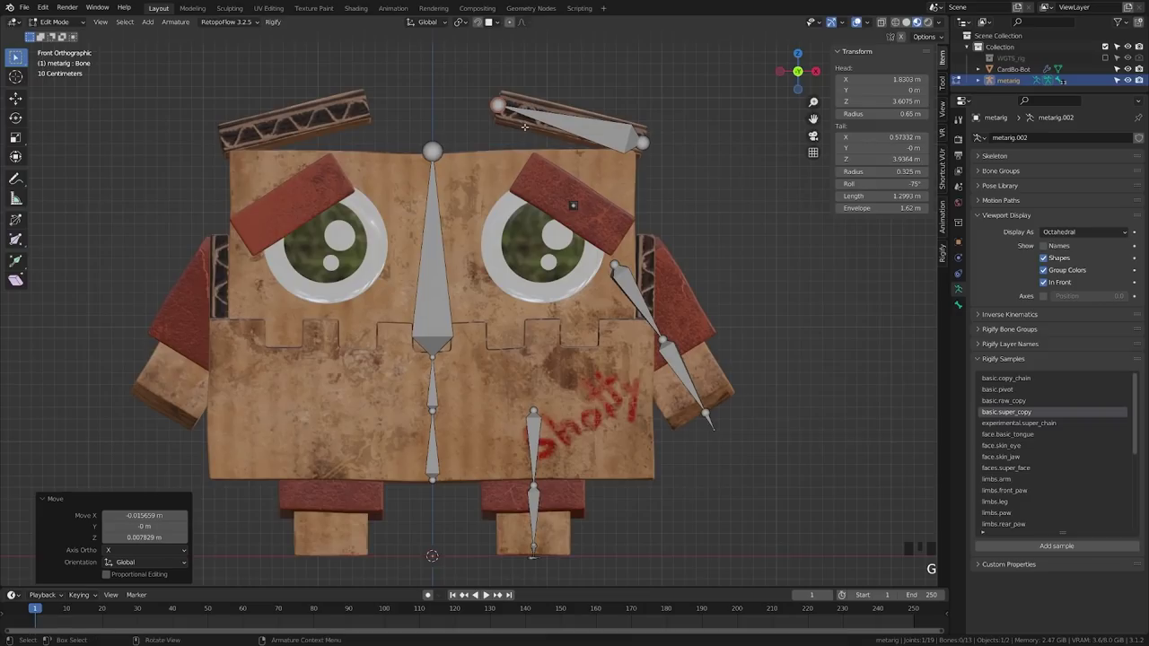
# Step: Check the flap bone from the top, return to front view and rename the bone as Flap.L
pyautogui.press('KP_7')
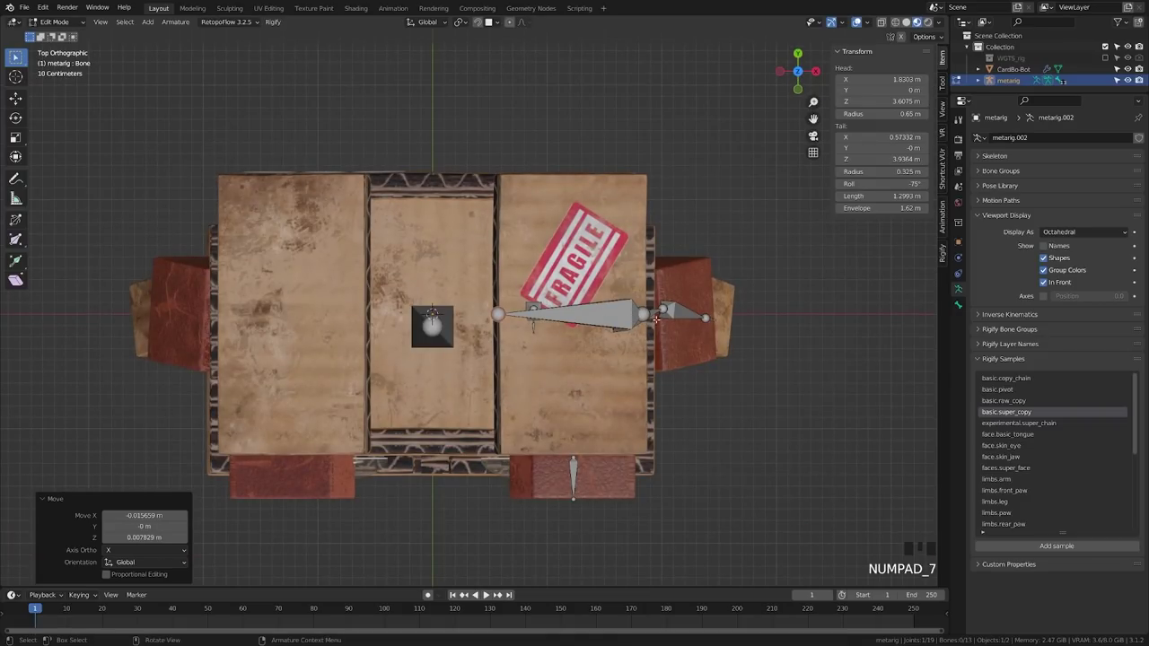
pyautogui.press('KP_1')
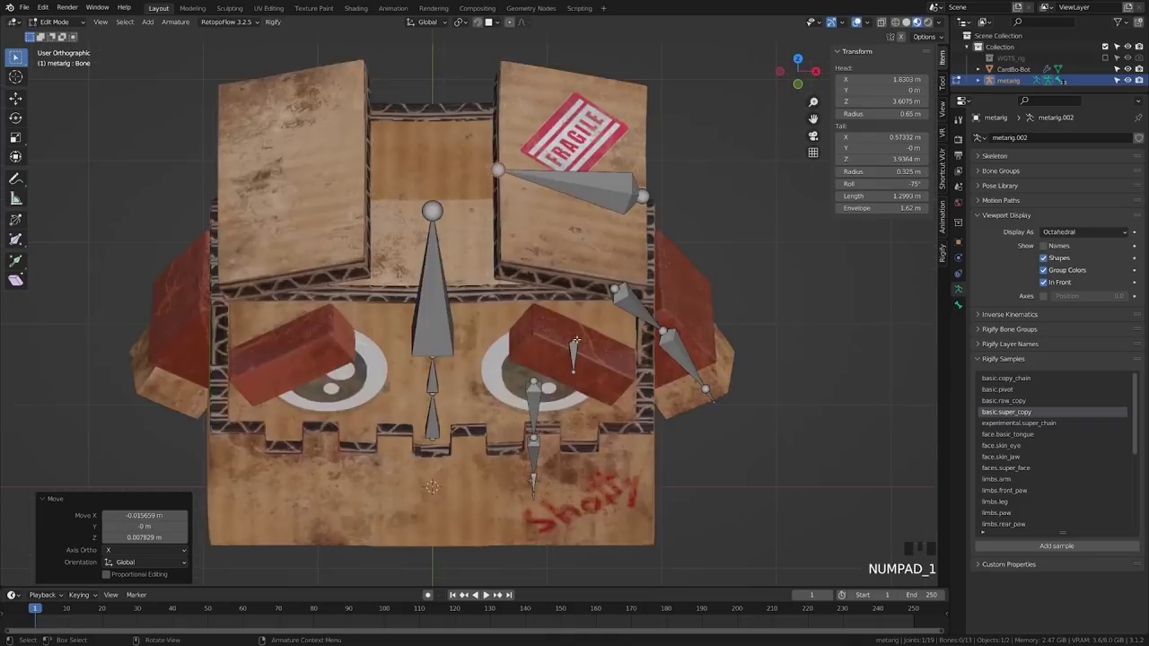
pyautogui.click(592, 131)
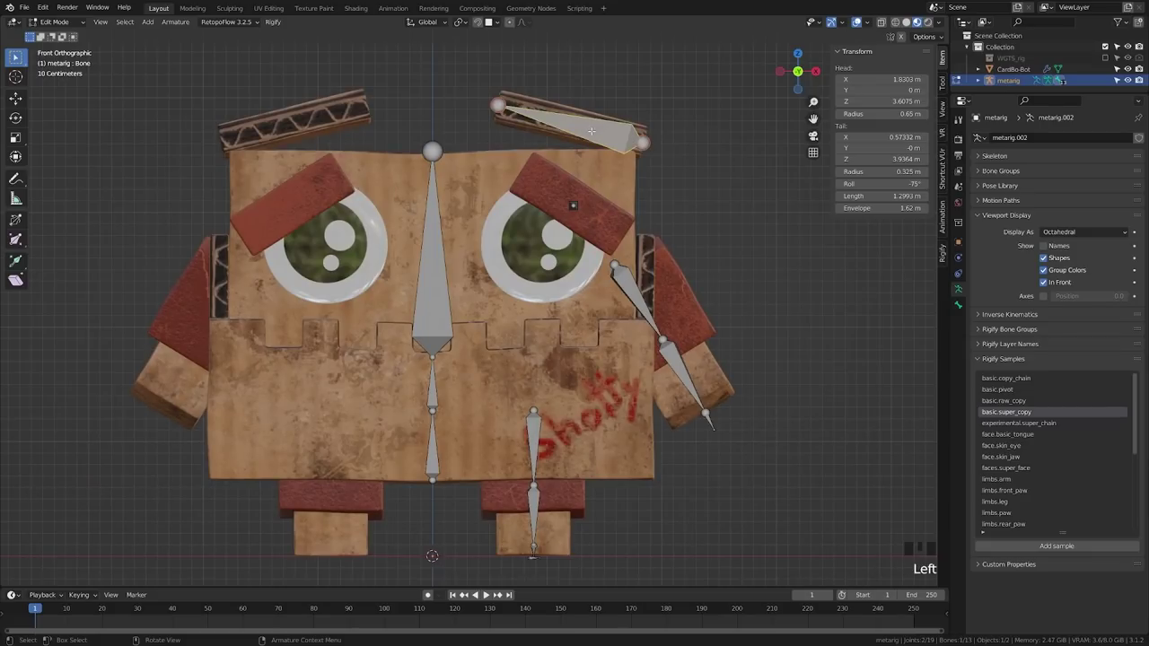
pyautogui.click(958, 305)
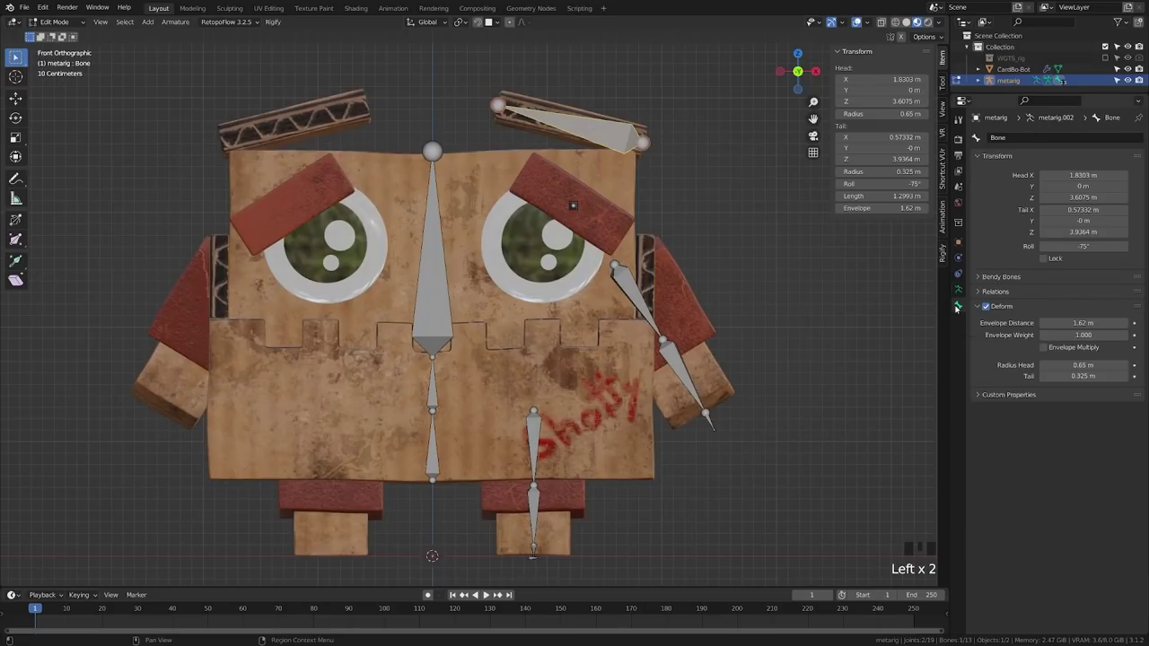
pyautogui.click(1017, 139)
pyautogui.write('Flap.L')
pyautogui.press('Return')
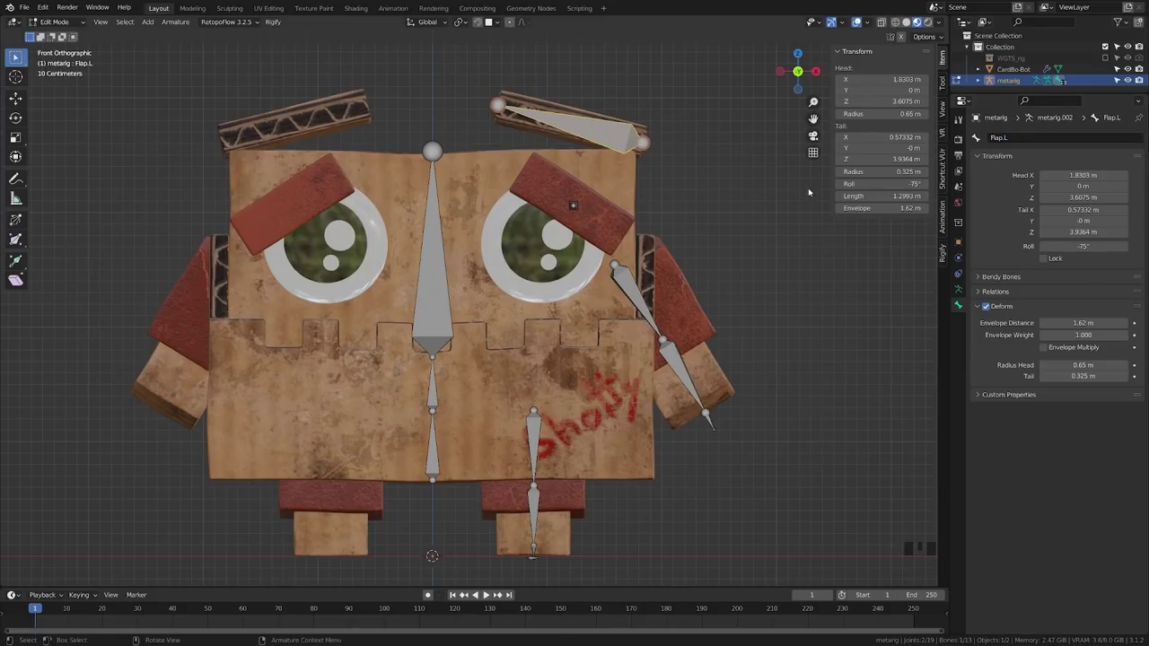
# Step: Deselect the flap bone and add one more basic.super_copy bone at the origin
pyautogui.click(742, 212)
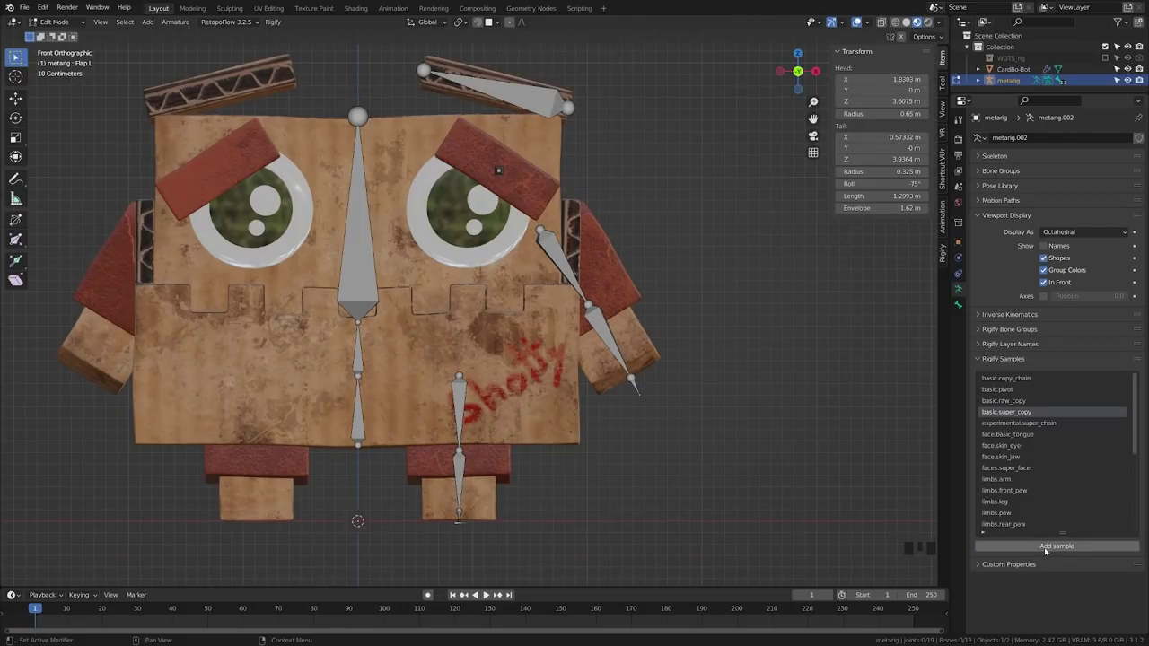
pyautogui.click(1044, 547)
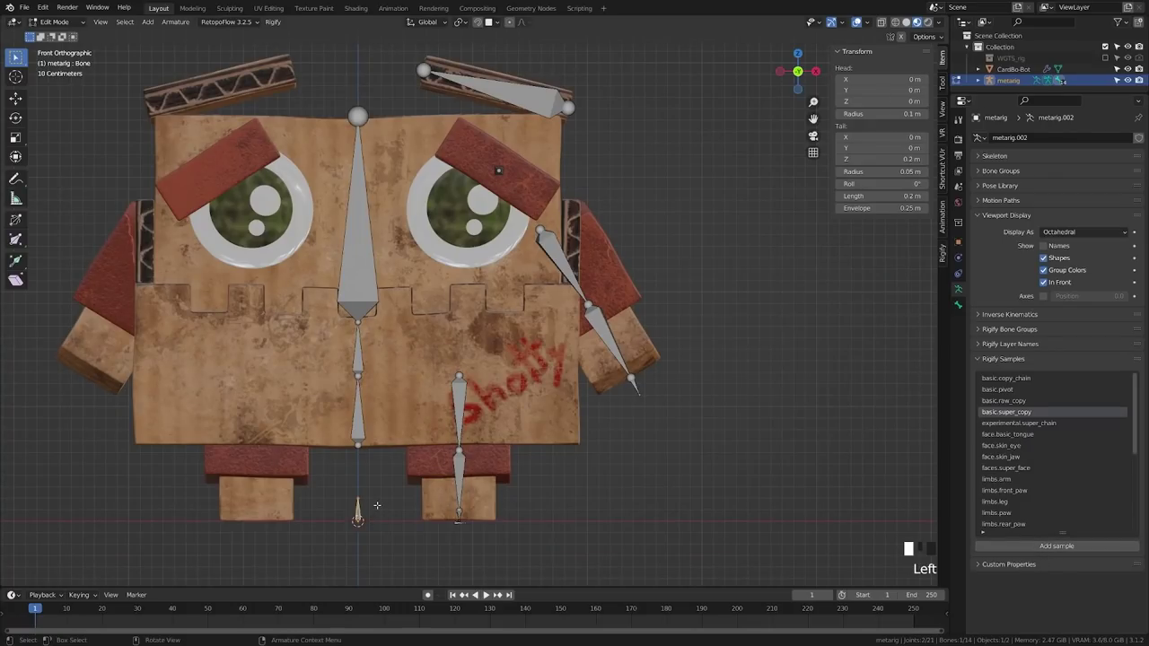
# Step: Rotate the new bone at the origin -90° in right view so it points toward the character's front
pyautogui.press('KP_3')
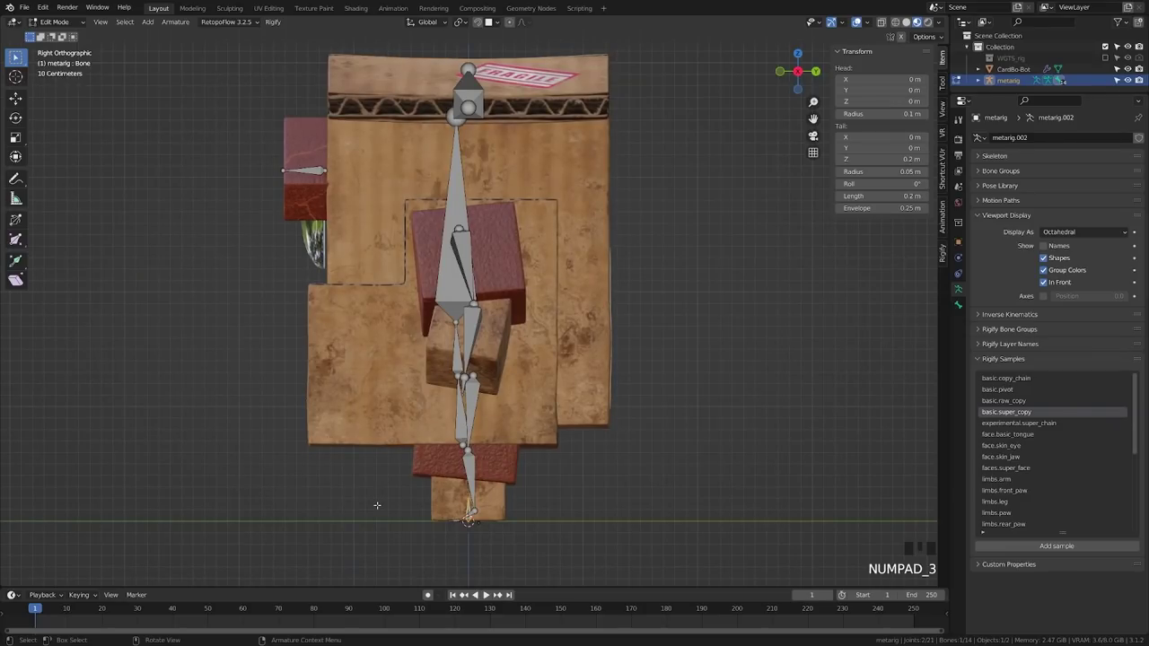
pyautogui.write('r90')
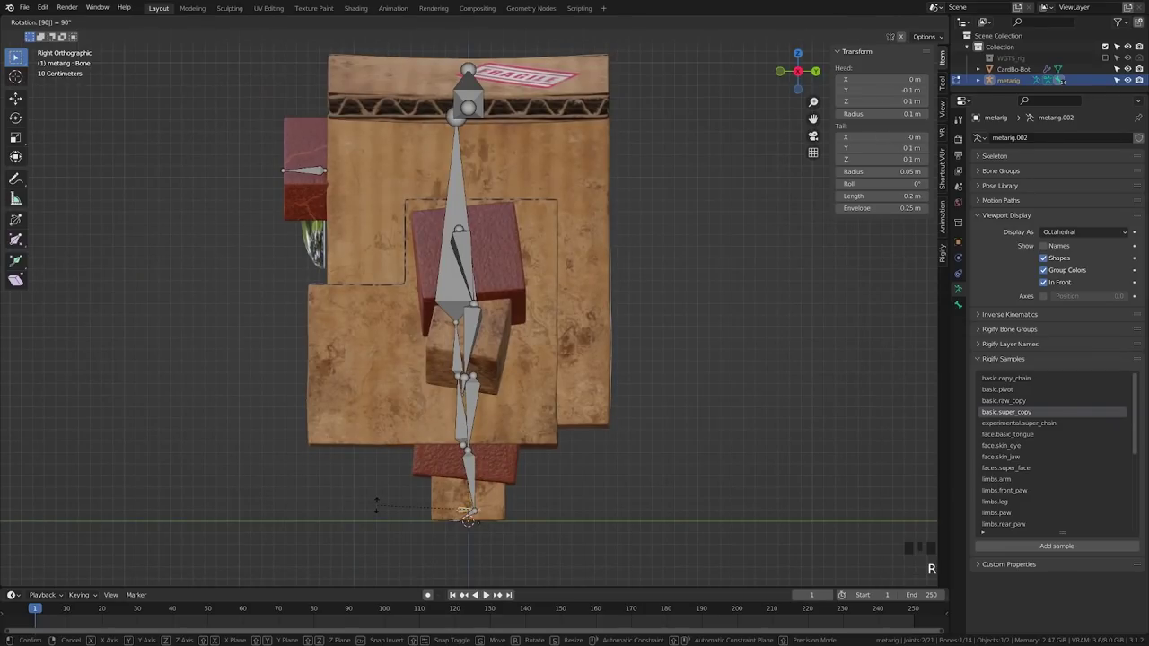
pyautogui.press('-')
pyautogui.press('Return')
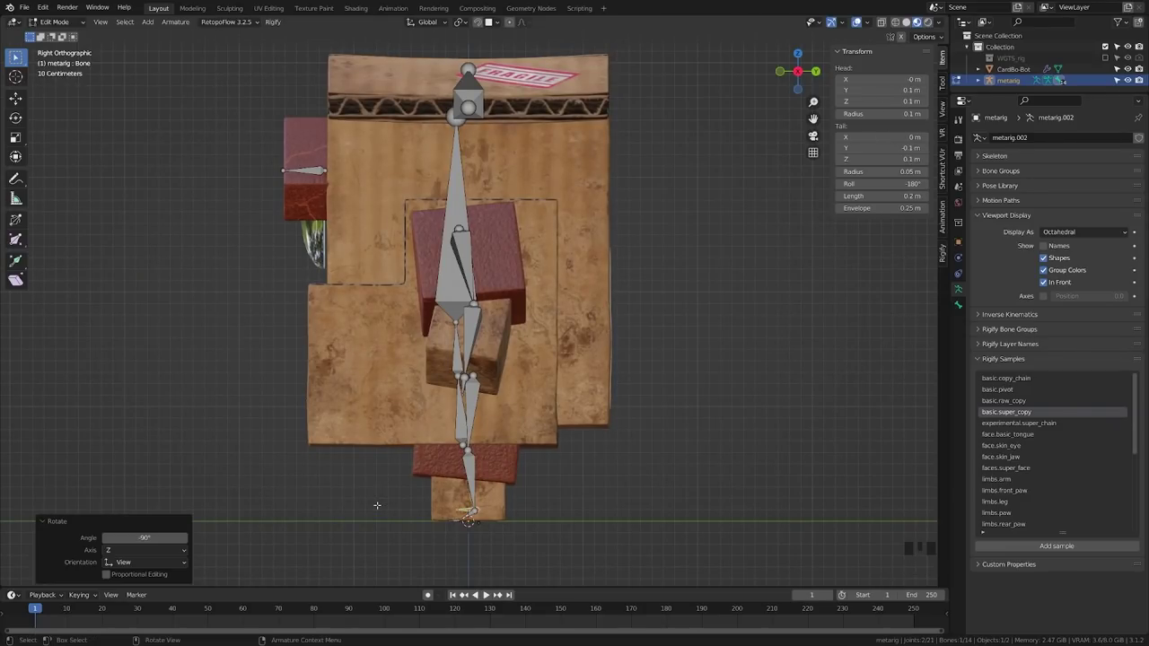
# Step: Select the CardBo-Bot mesh in Object Mode and display the scene in Solid shading from the right view
pyautogui.scroll(-2, 378, 506)
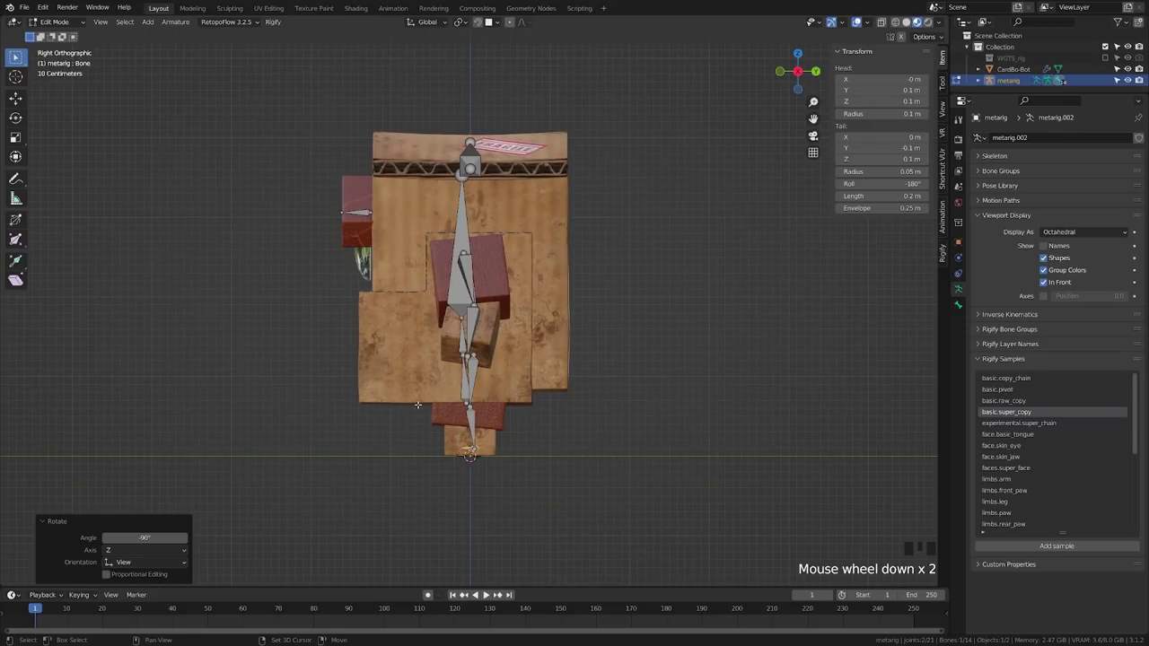
pyautogui.keyDown('shift'); pyautogui.moveTo(399, 358); pyautogui.dragTo(536, 345, button='middle'); pyautogui.keyUp('shift')
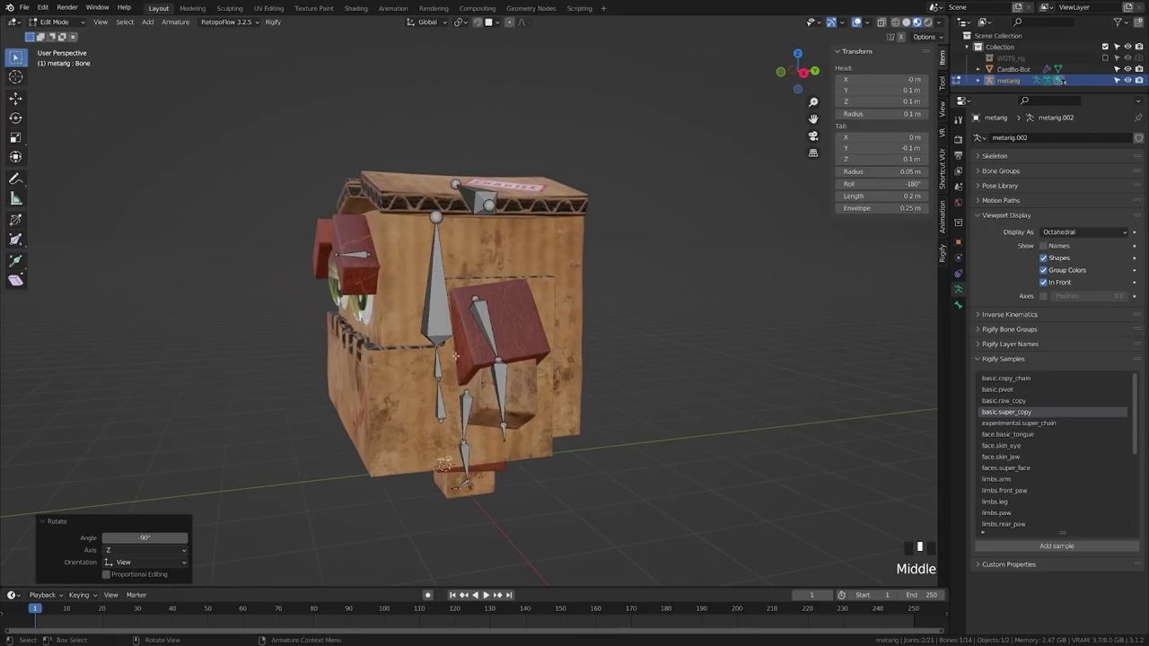
pyautogui.press('Tab')
pyautogui.click(404, 398)
pyautogui.click(404, 398)
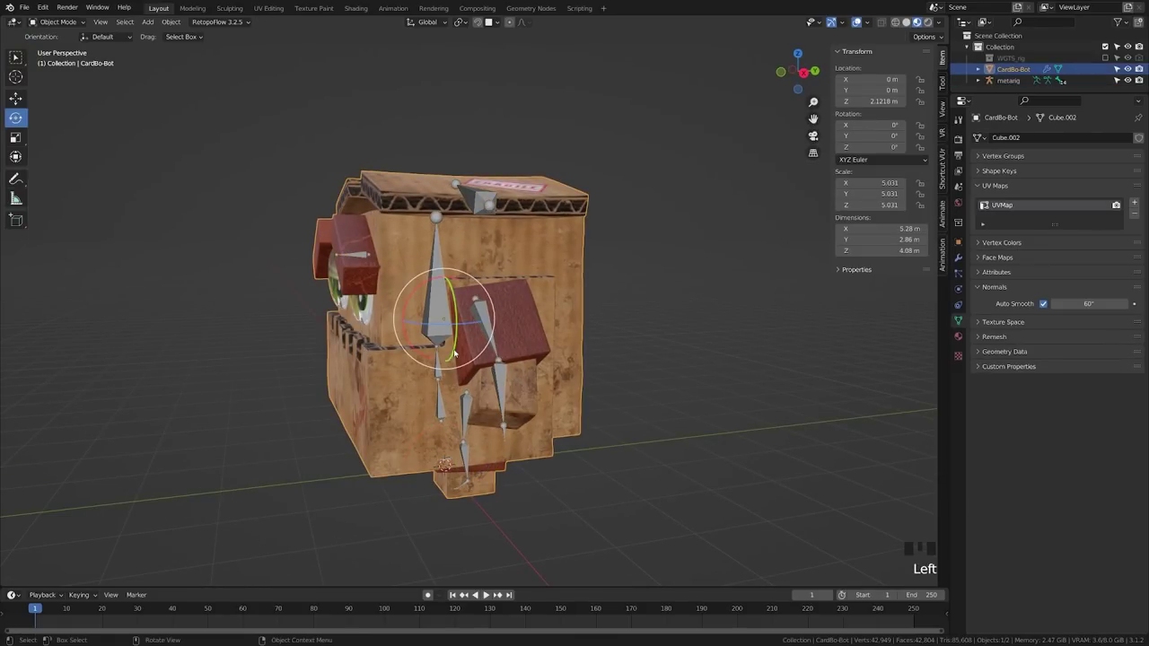
pyautogui.press('KP_3')
pyautogui.press('z')
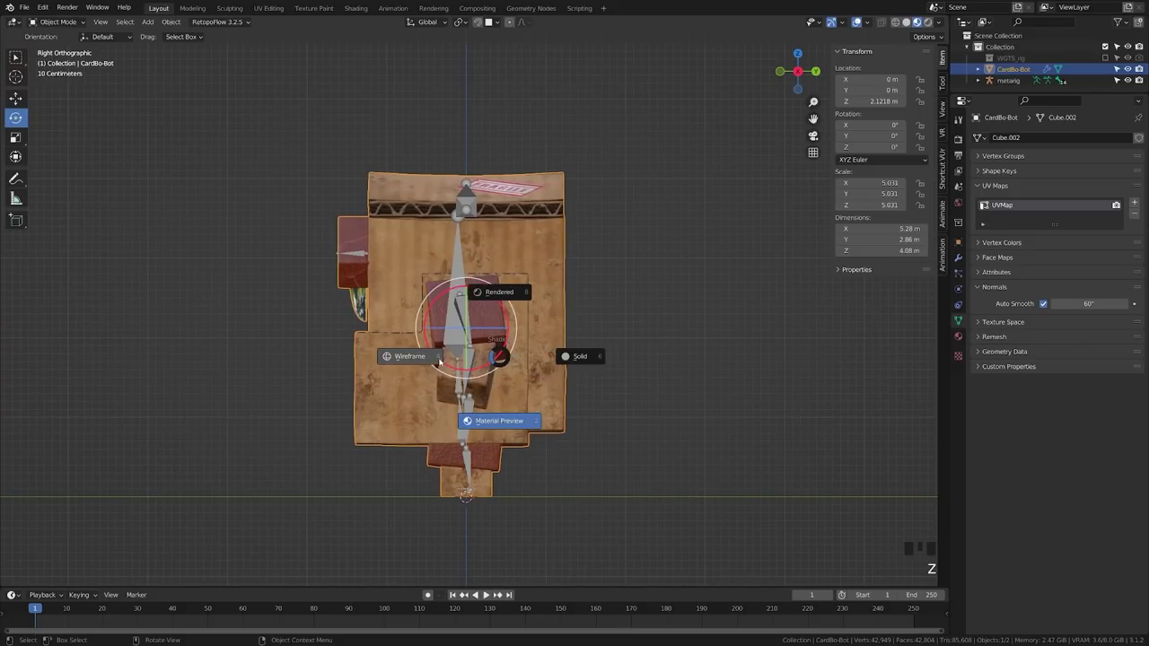
pyautogui.press('z')
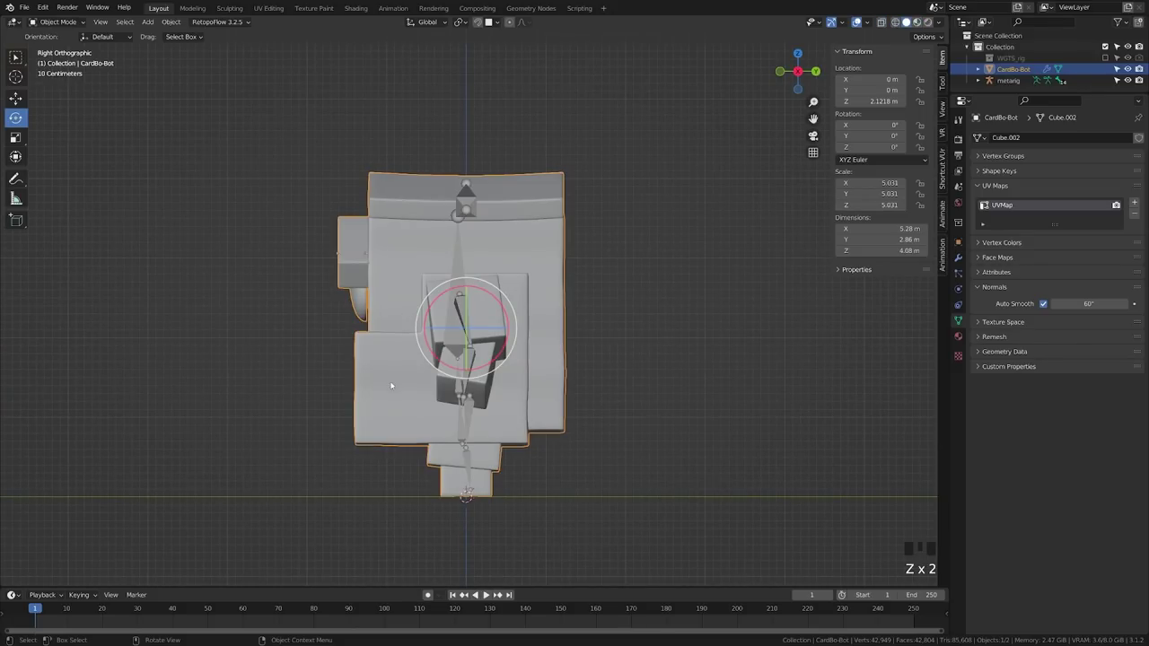
# Step: Snap the 3D cursor to the selected CardBo-Bot mesh and check its position from an angle
pyautogui.keyDown('shift'); pyautogui.moveTo(378, 389); pyautogui.dragTo(384, 389, button='middle'); pyautogui.keyUp('shift')
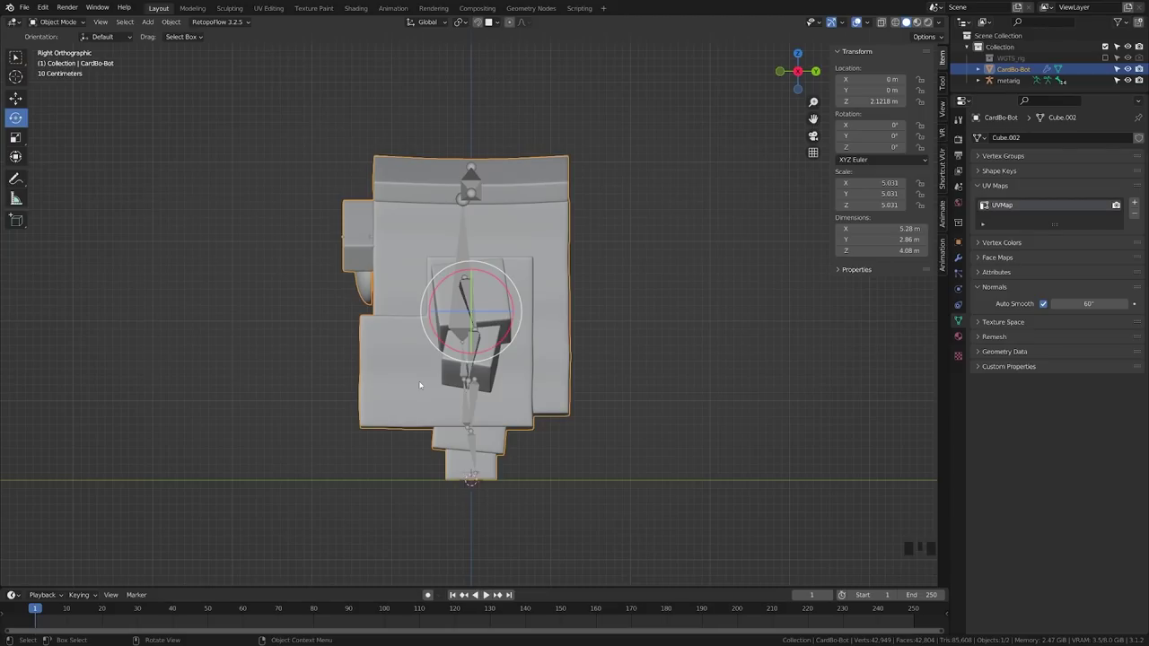
pyautogui.hotkey('shift', 's')
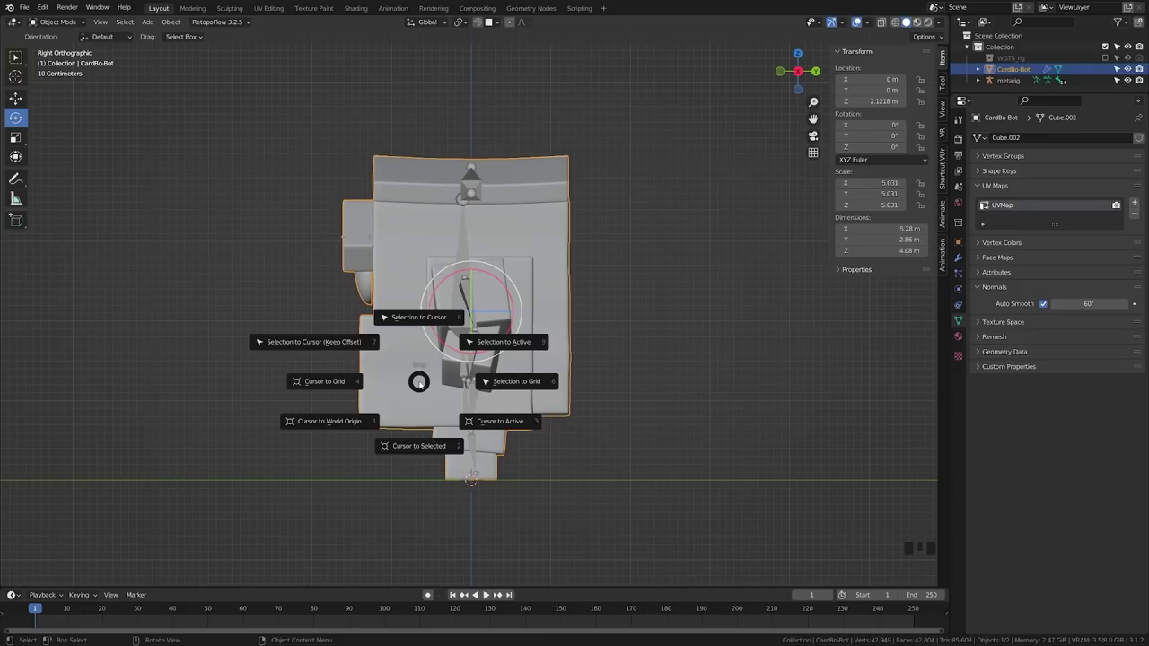
pyautogui.click(423, 445)
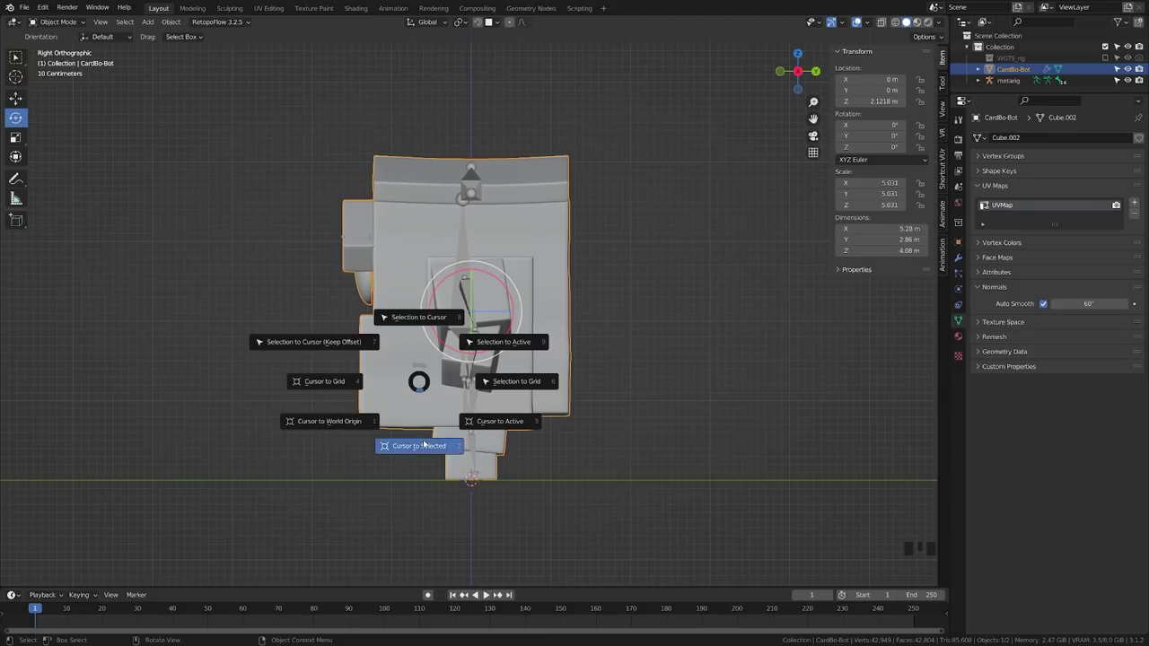
pyautogui.moveTo(399, 352); pyautogui.dragTo(422, 345, button='middle')
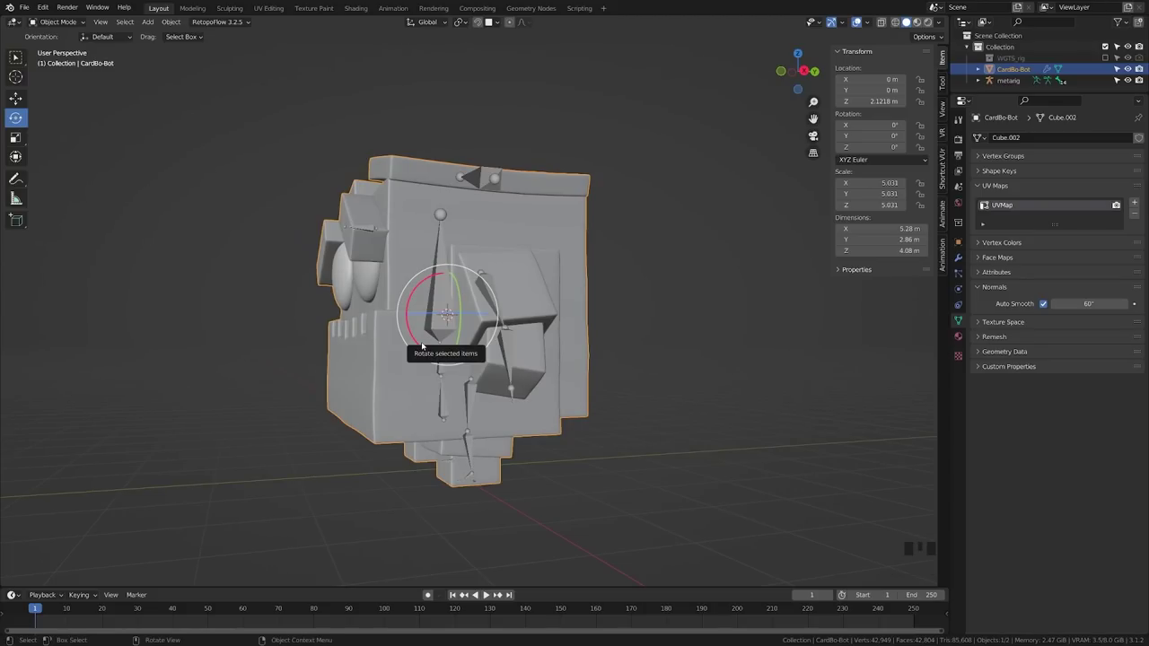
pyautogui.press('KP_3')
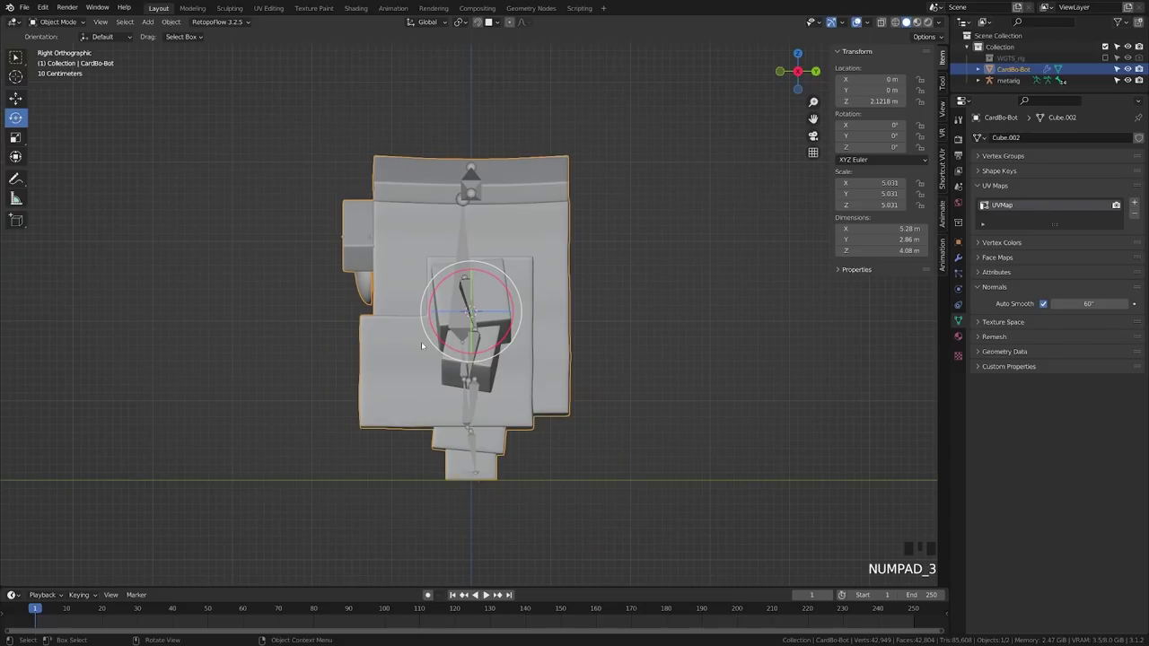
# Step: Return to Edit Mode on the metarig and snap the new horizontal bone from the origin to the 3D cursor
pyautogui.click(483, 396)
pyautogui.press('Tab')
pyautogui.moveTo(483, 396); pyautogui.dragTo(482, 436, button='middle')
pyautogui.press('KP_1')
pyautogui.press('KP_3')
pyautogui.scroll(4, 483, 396)
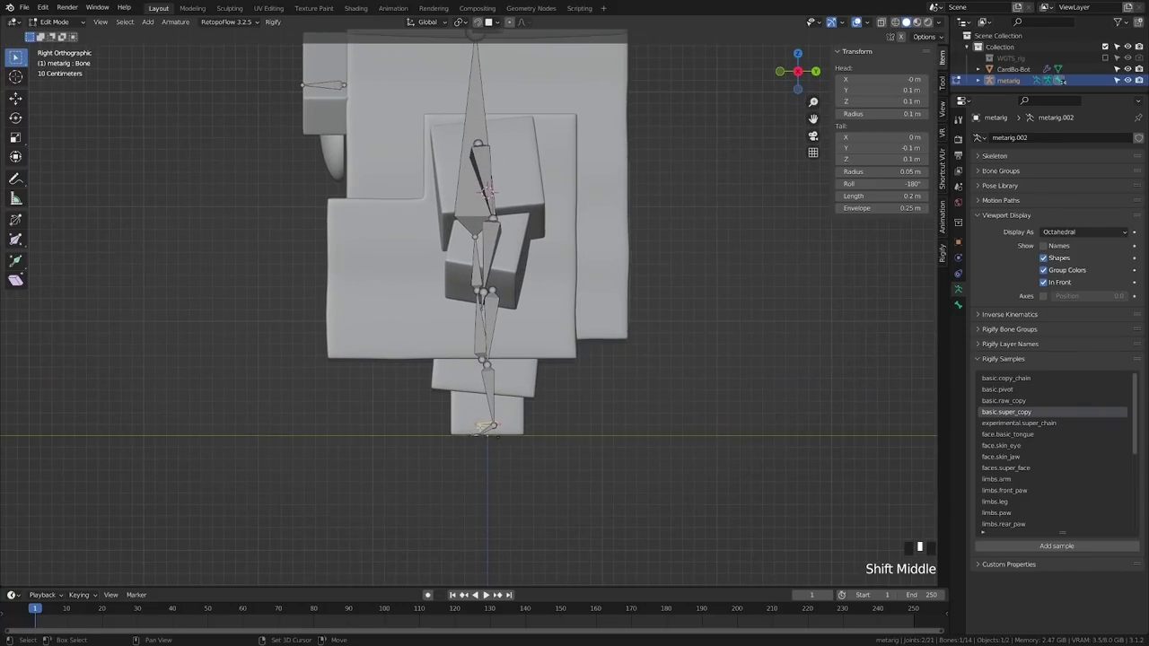
pyautogui.click(483, 428)
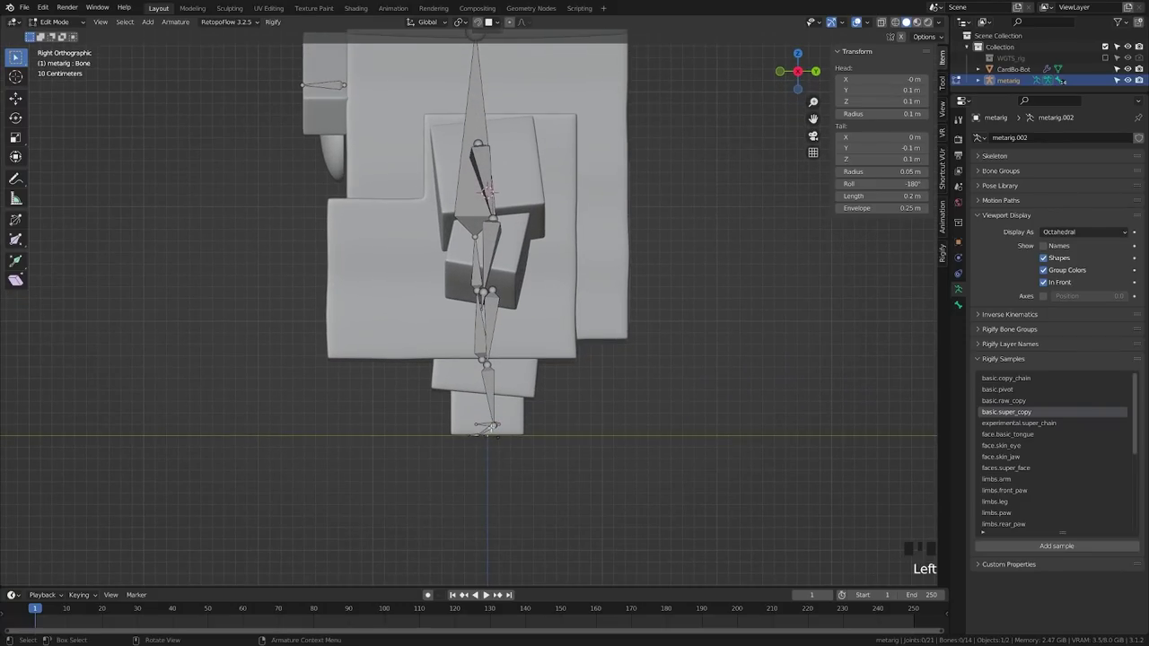
pyautogui.click(486, 425)
pyautogui.hotkey('shift', 's')
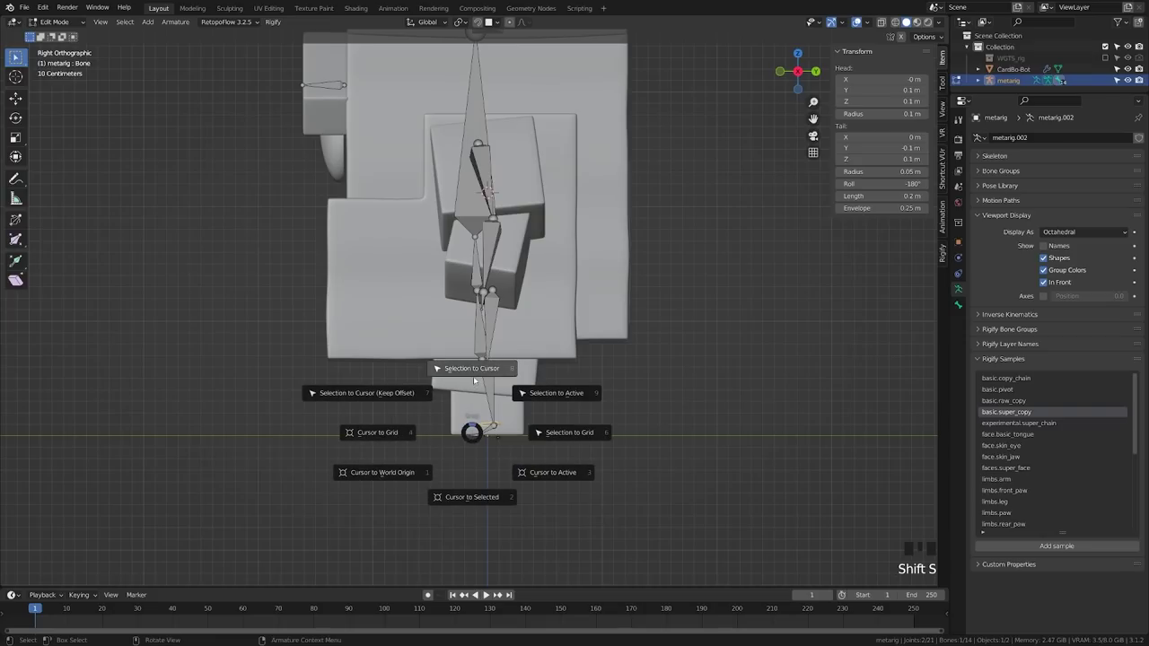
pyautogui.click(474, 381)
# Step: In Wireframe shading, move the bone's tail along Y to the front of the face, making it about 1.35 m long
pyautogui.press('z')
pyautogui.click(485, 265)
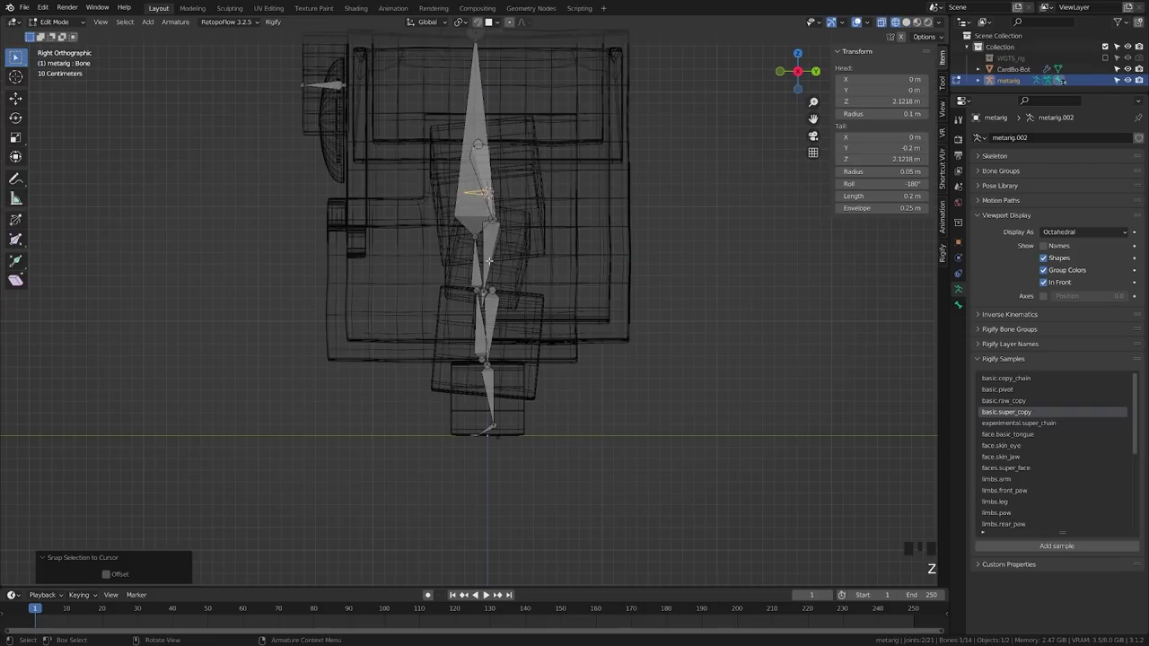
pyautogui.keyDown('shift'); pyautogui.moveTo(489, 255); pyautogui.dragTo(502, 320, button='middle'); pyautogui.keyUp('shift')
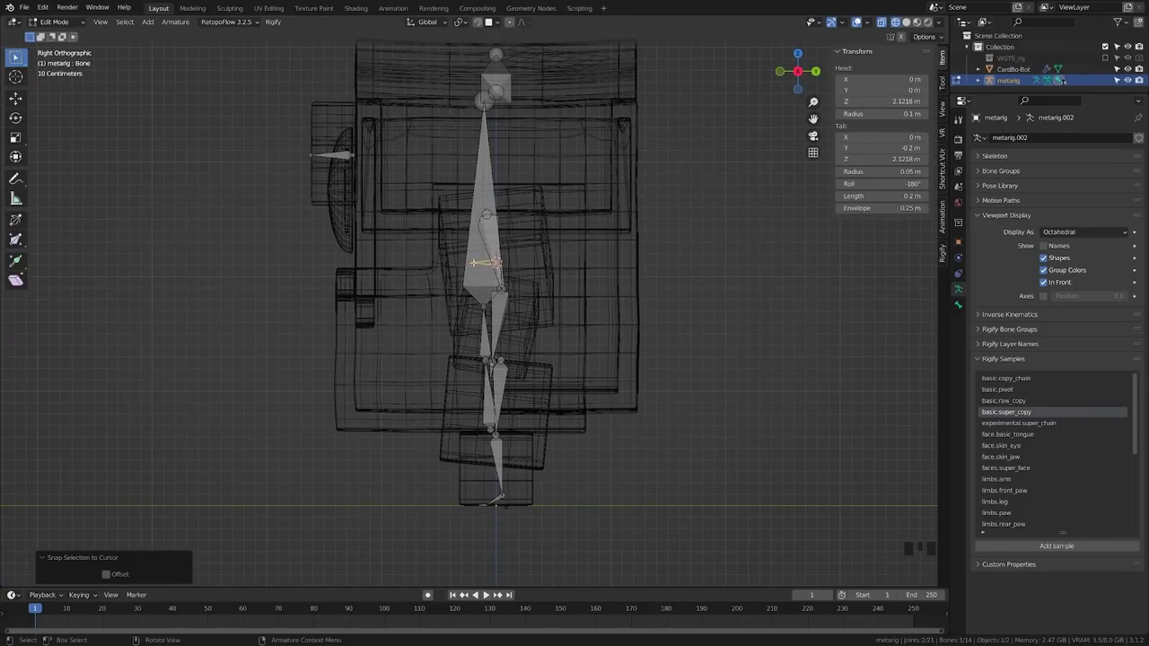
pyautogui.click(474, 262)
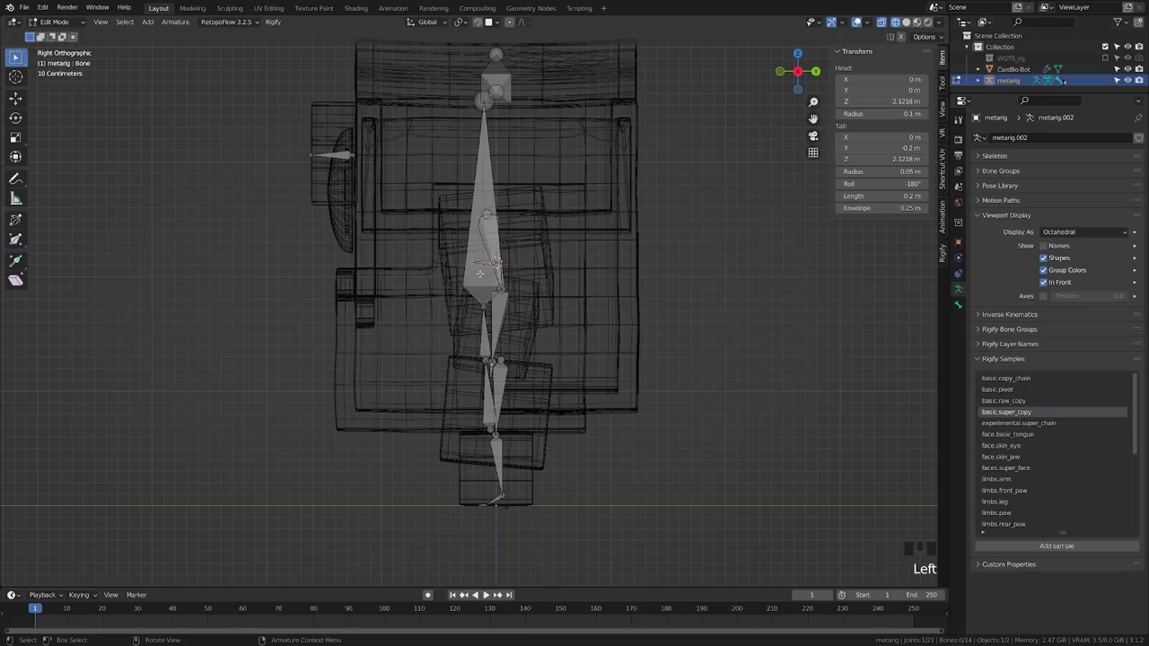
pyautogui.press('g')
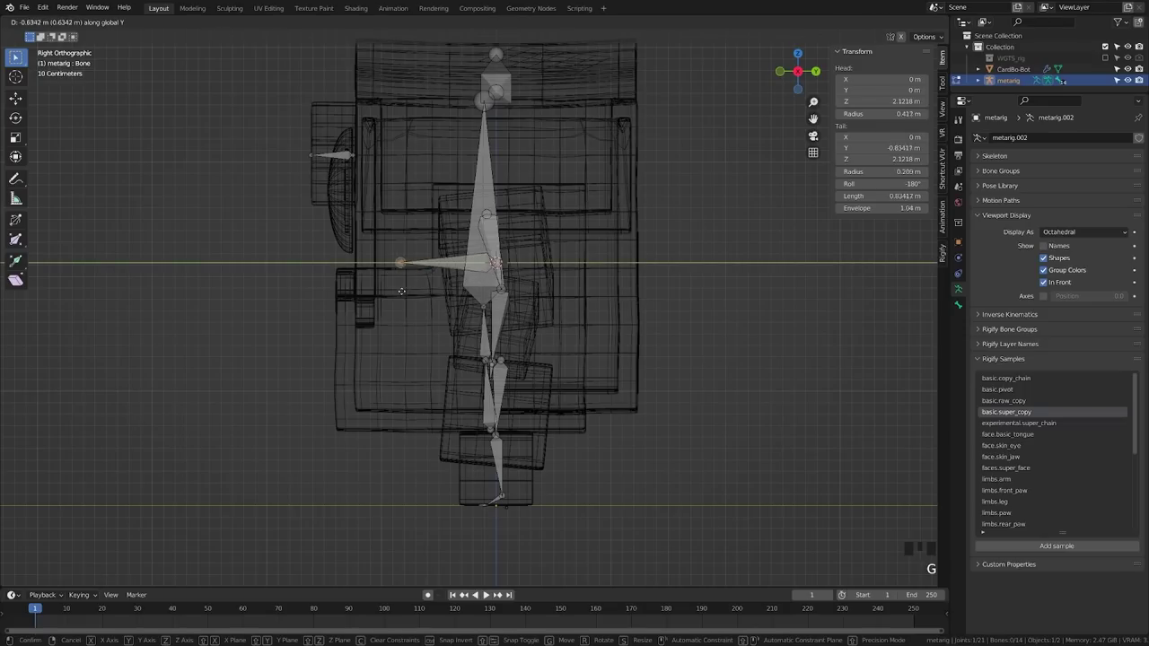
pyautogui.click(349, 311)
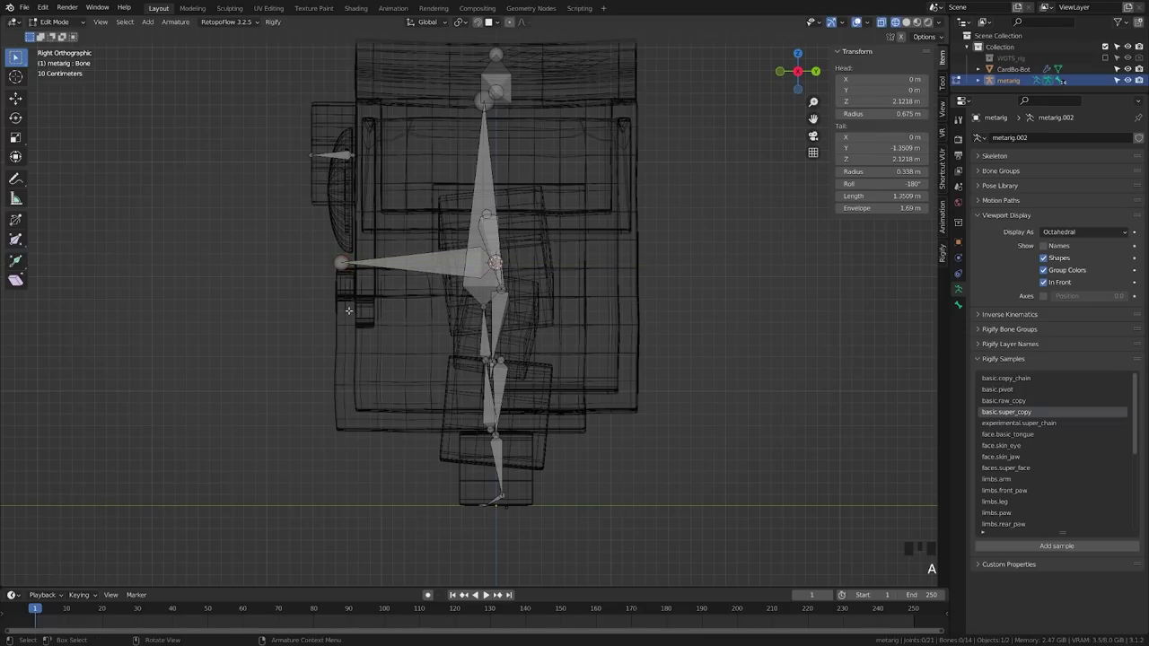
# Step: Switch back to Solid shading, look over the rig in perspective and save the file
pyautogui.press('z')
pyautogui.click(440, 321)
pyautogui.moveTo(440, 321)
pyautogui.mouseDown(button='middle')
pyautogui.moveTo(477, 310)
pyautogui.moveTo(359, 314)
pyautogui.mouseUp(button='middle')
pyautogui.scroll(-2, 477, 311)
pyautogui.hotkey('ctrl', 's')
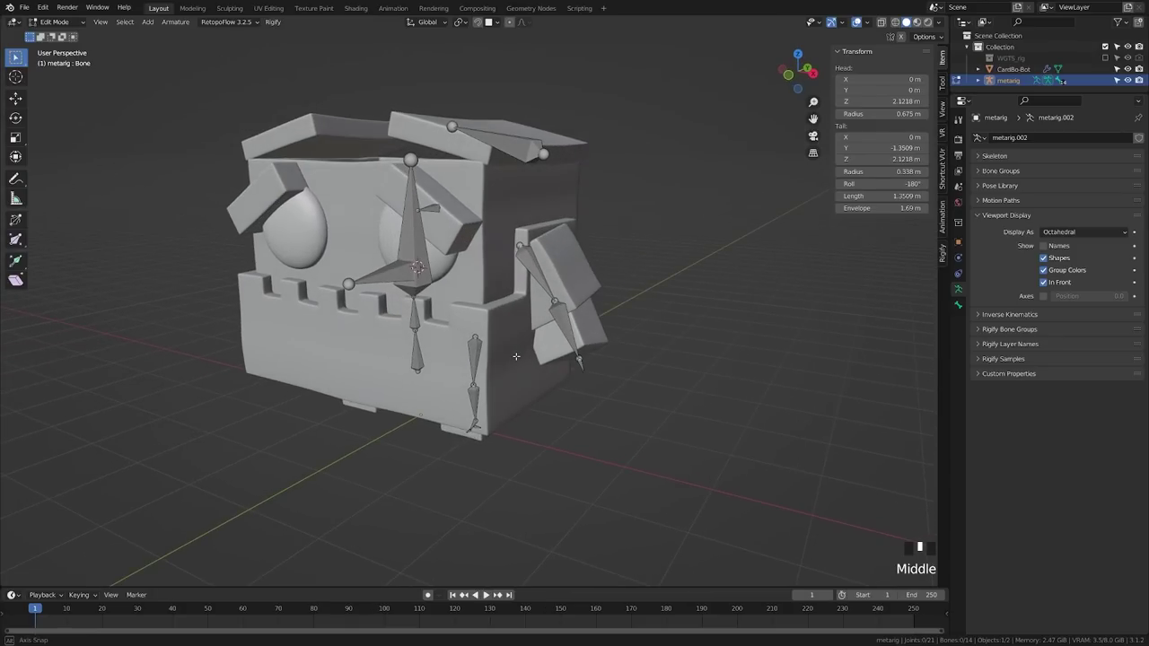
# Step: Rename the new forward-pointing bone as Jaw
pyautogui.click(397, 279)
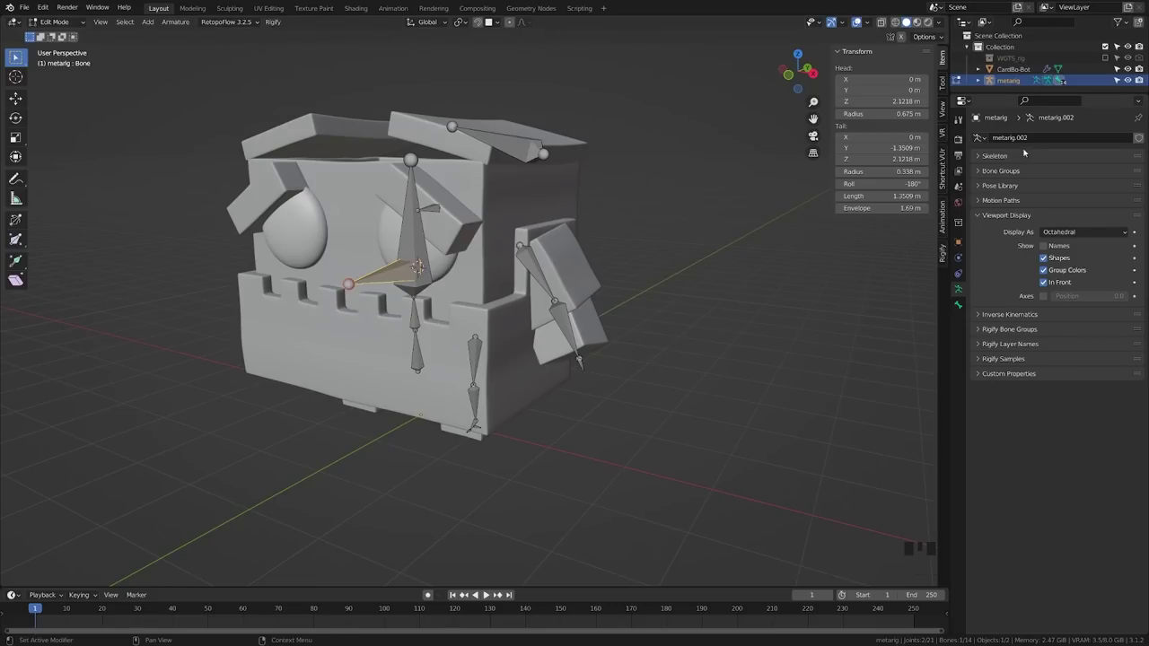
pyautogui.click(957, 305)
pyautogui.click(999, 137)
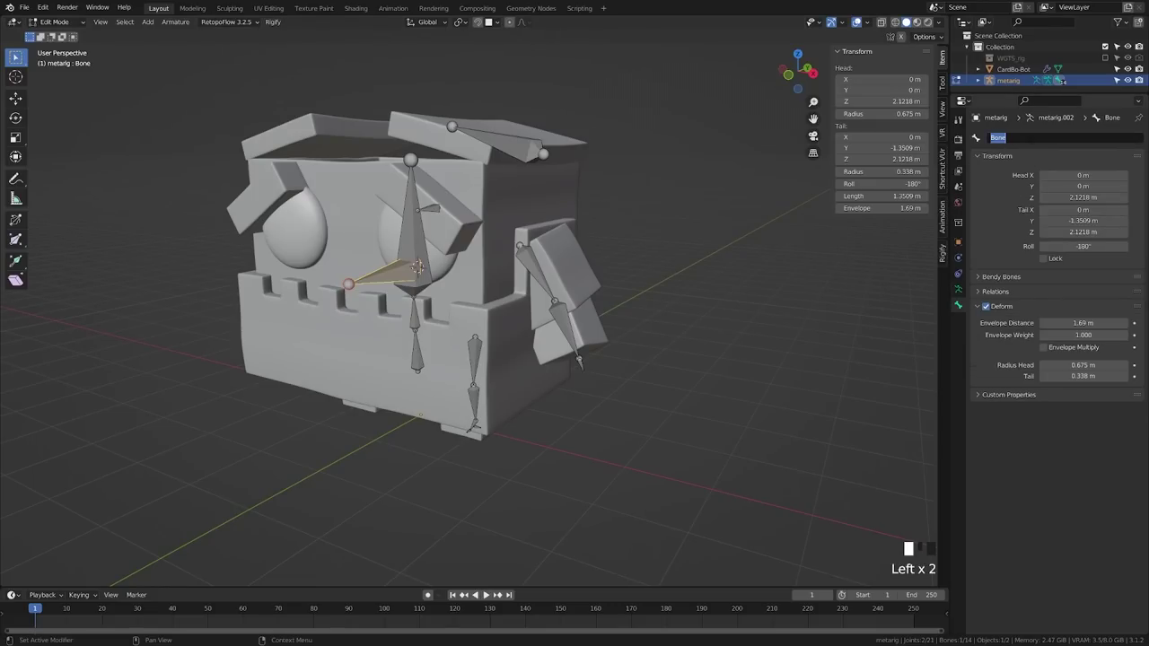
pyautogui.write('Jaw')
pyautogui.press('Return')
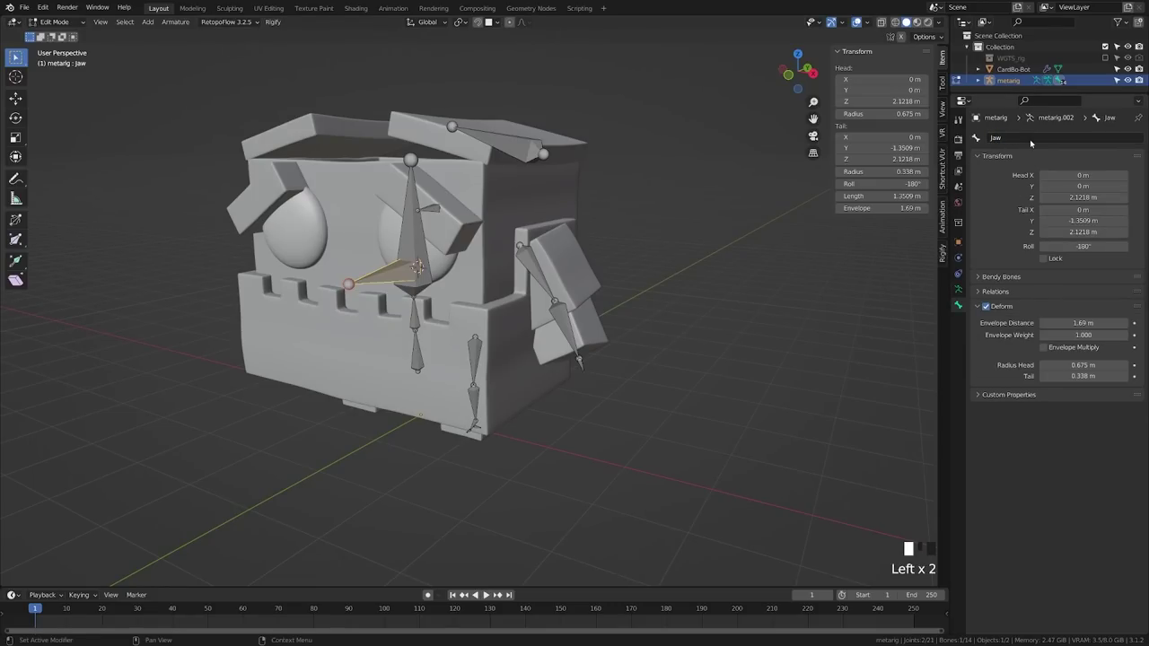
# Step: Select all the metarig's bones in front view and symmetrize them onto the character's right side
pyautogui.moveTo(492, 285); pyautogui.dragTo(490, 201, button='middle')
pyautogui.press('KP_1')
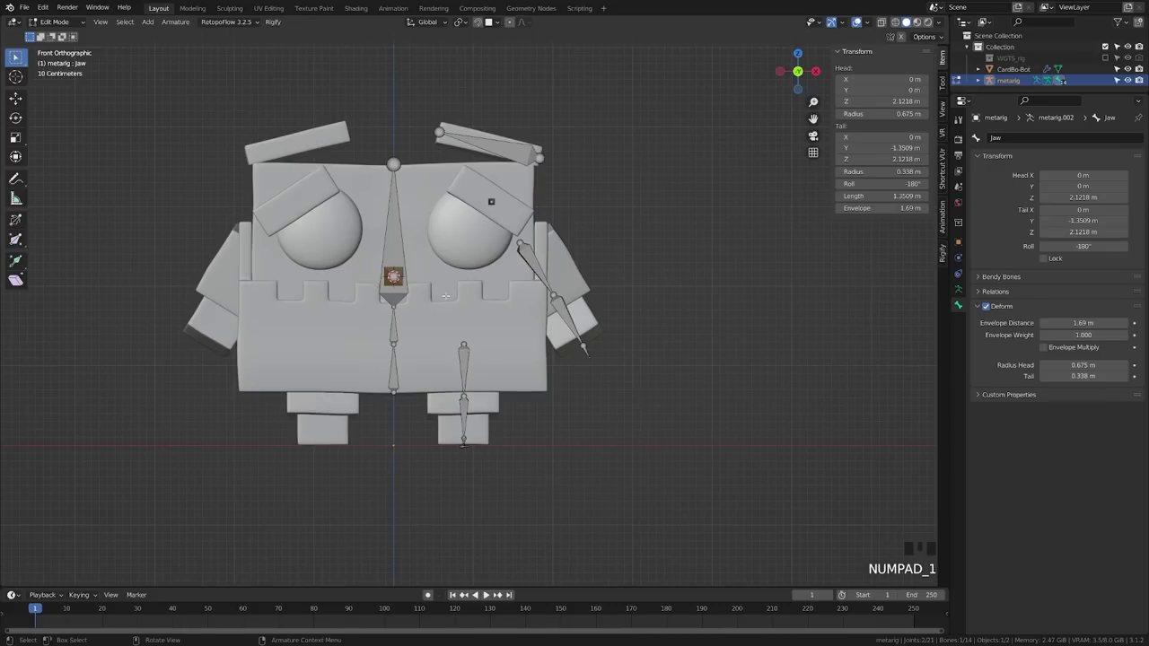
pyautogui.click(393, 368)
pyautogui.scroll(-3, 393, 368)
pyautogui.moveTo(380, 442); pyautogui.dragTo(474, 419, button='middle')
pyautogui.press('KP_1')
pyautogui.press('a')
pyautogui.press('a')
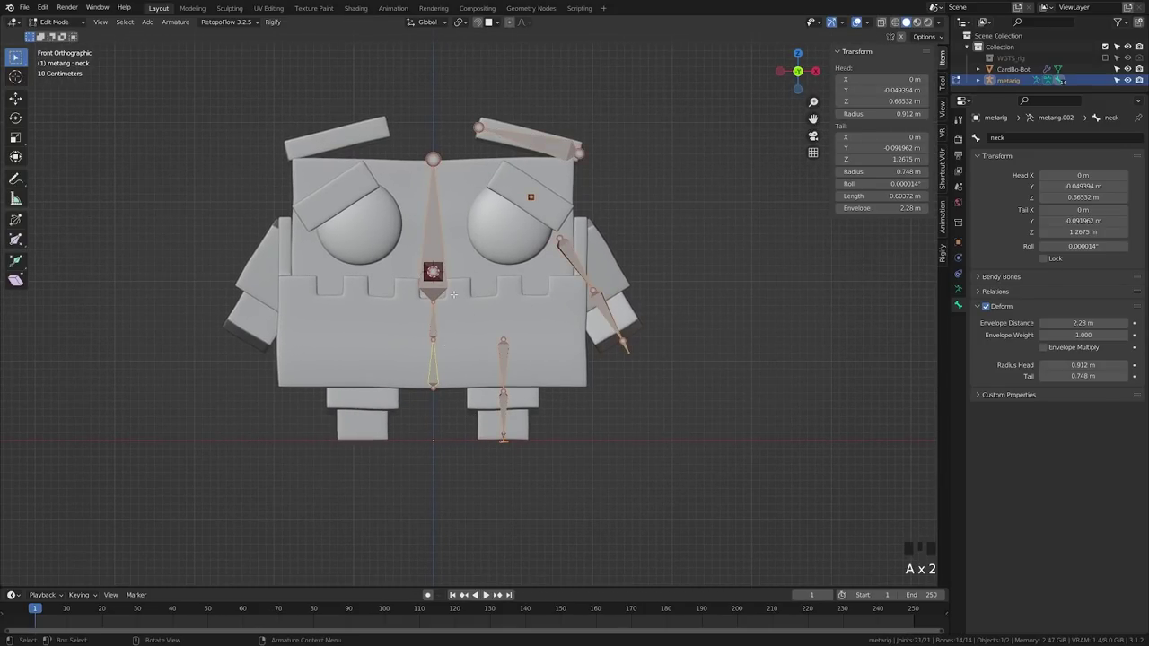
pyautogui.press('space')
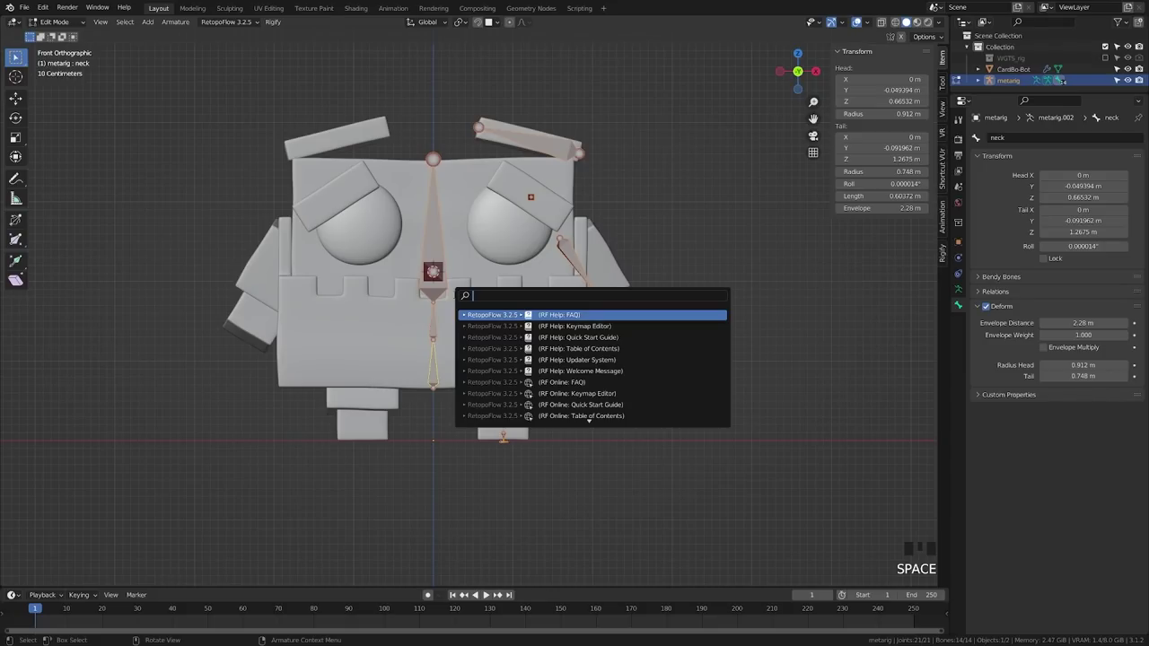
pyautogui.write('symme')
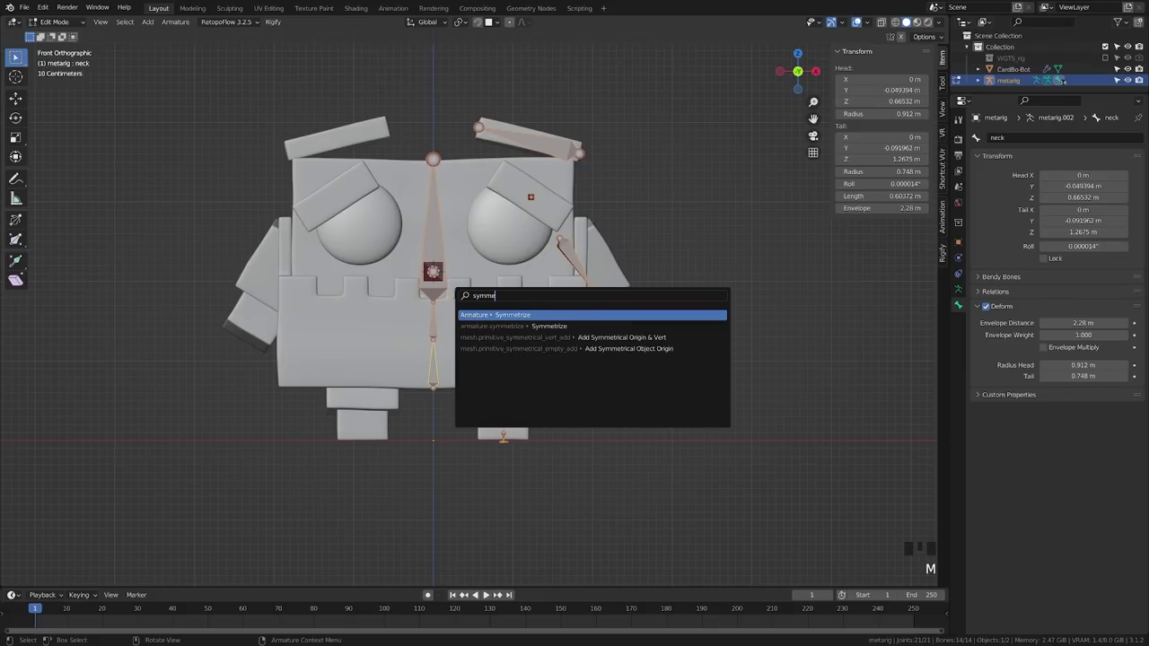
pyautogui.press('Return')
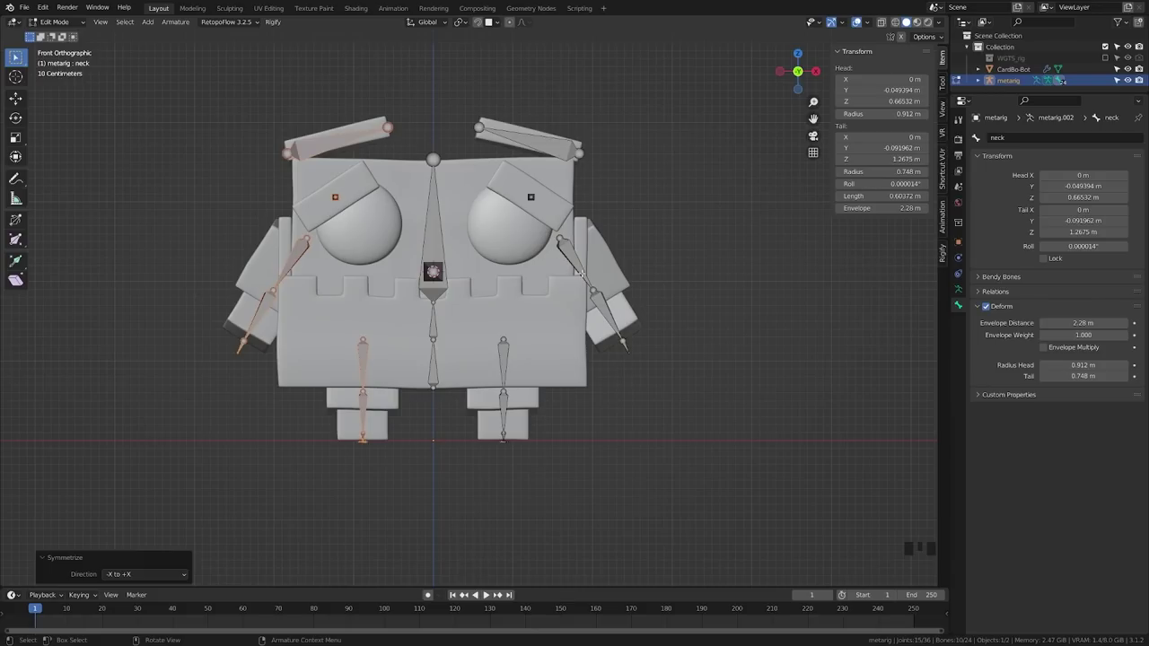
# Step: Save the file with the bones deselected, and check the name of the mirrored flap bone
pyautogui.click(332, 270)
pyautogui.hotkey('ctrl', 's')
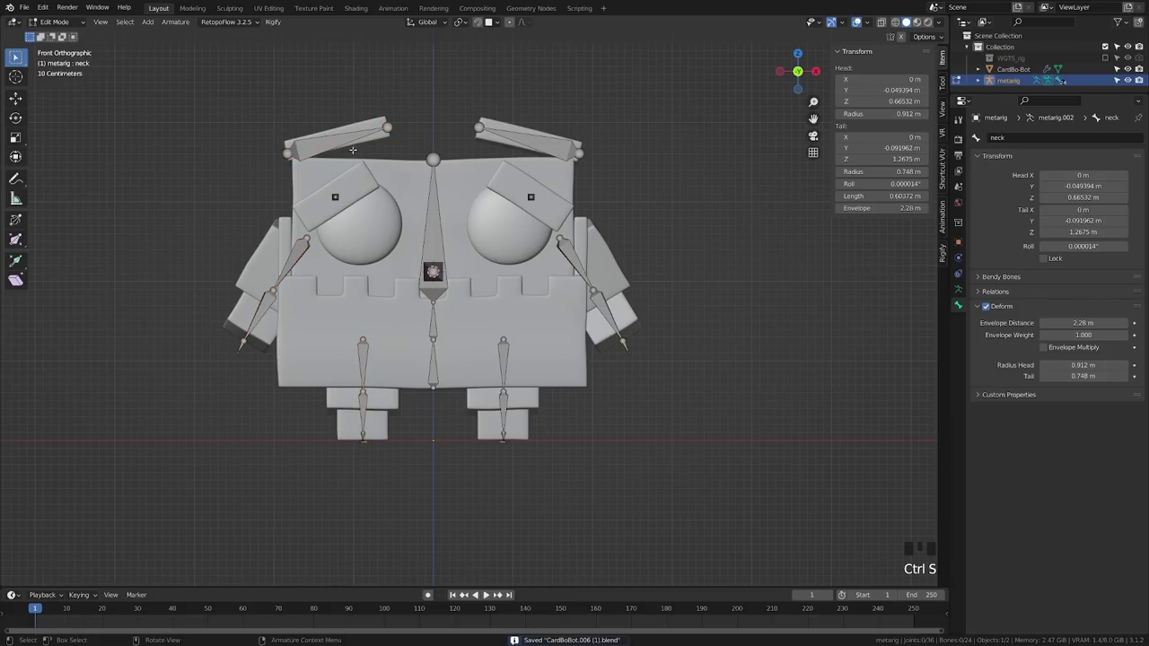
pyautogui.click(325, 142)
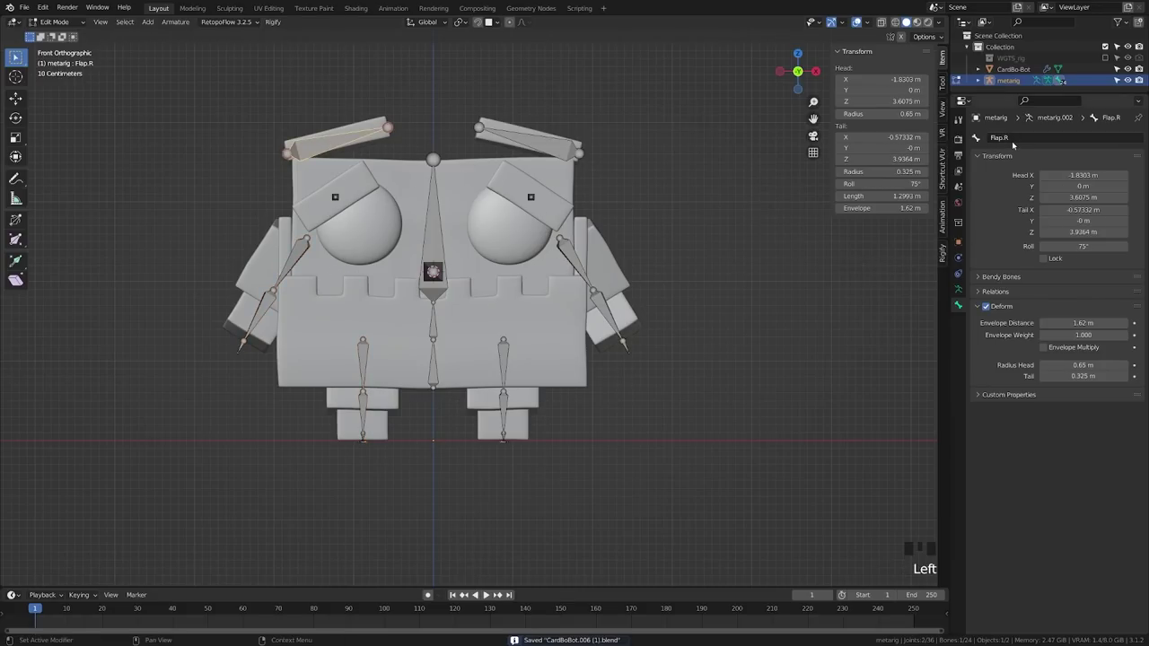
pyautogui.moveTo(574, 341); pyautogui.dragTo(627, 348, button='middle')
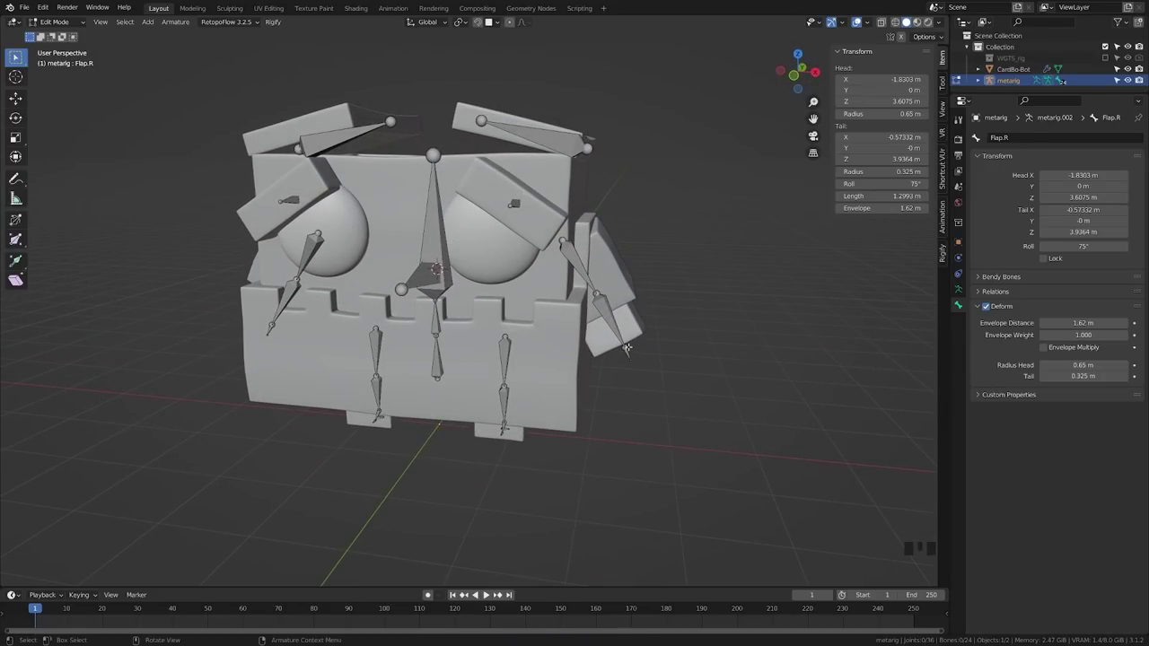
# Step: Return to front view and show the metarig's armature data settings
pyautogui.press('KP_1')
pyautogui.keyDown('shift'); pyautogui.moveTo(627, 347); pyautogui.dragTo(670, 346, button='middle'); pyautogui.keyUp('shift')
pyautogui.click(959, 289)
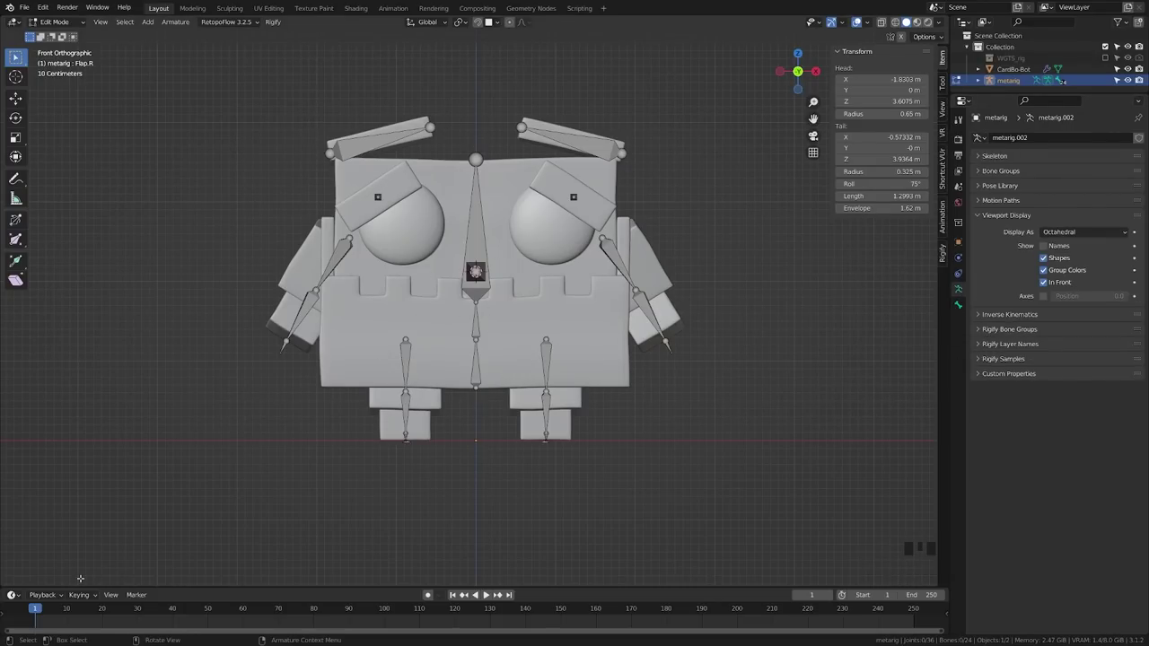
pyautogui.scroll(3, 518, 305)
pyautogui.scroll(-4, 518, 304)
pyautogui.scroll(2, 518, 305)
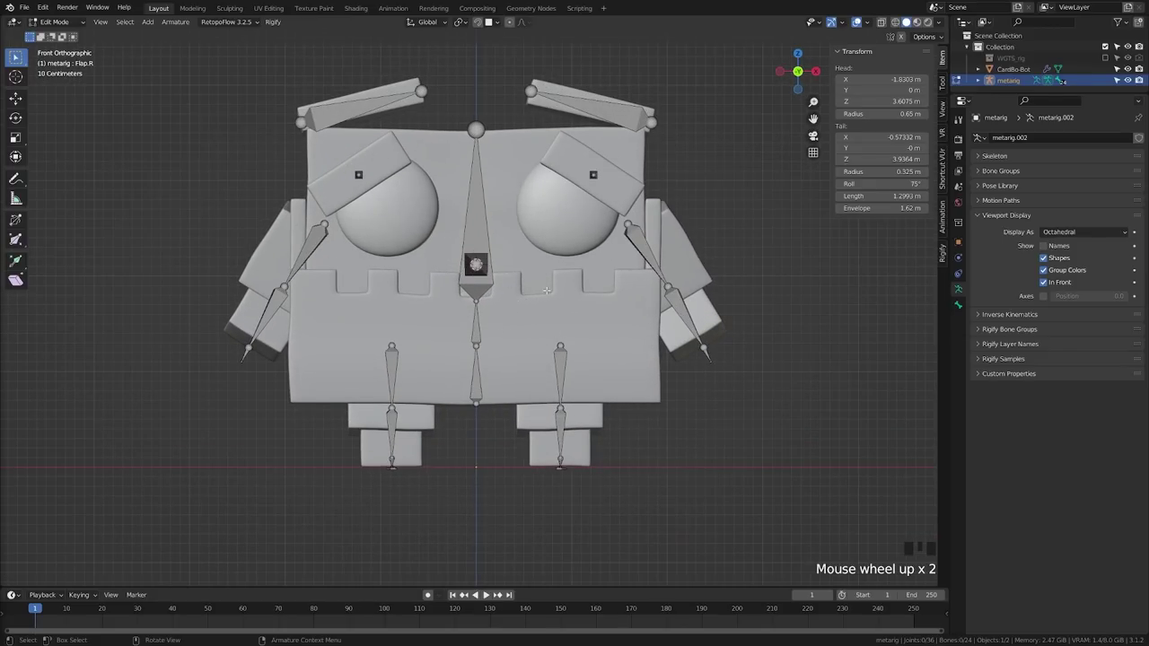
# Step: Parent both eyebrow bones and both flap bones to the head bone with Keep Offset
pyautogui.click(357, 175)
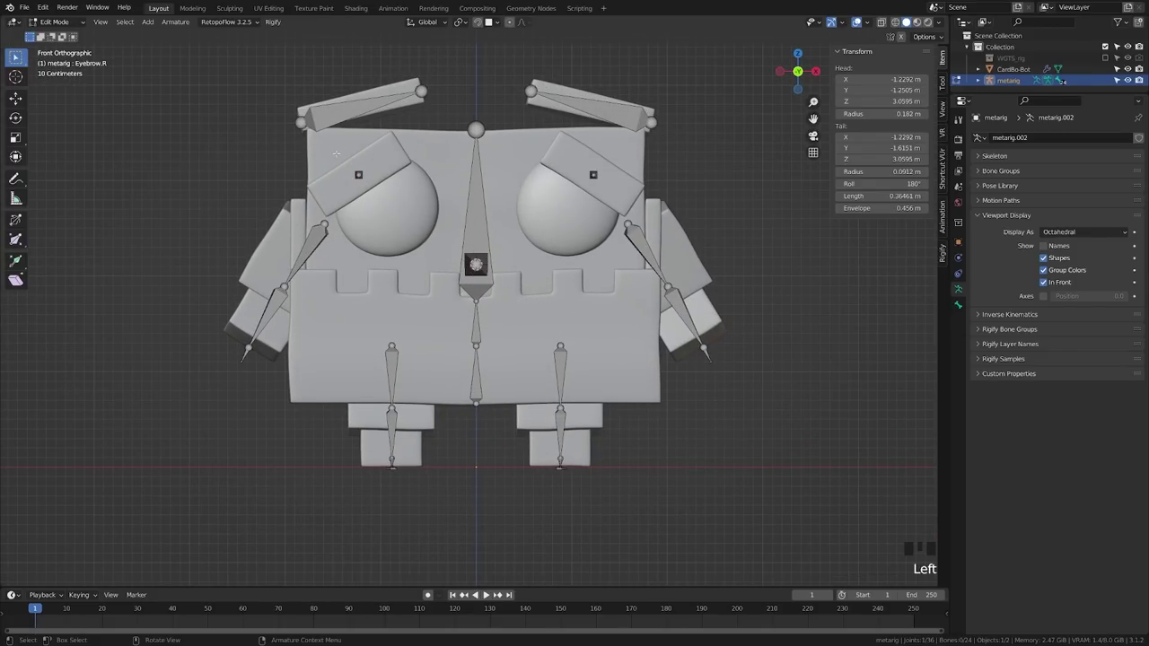
pyautogui.moveTo(336, 154); pyautogui.dragTo(386, 201)
pyautogui.keyDown('shift'); pyautogui.click(592, 174); pyautogui.keyUp('shift')
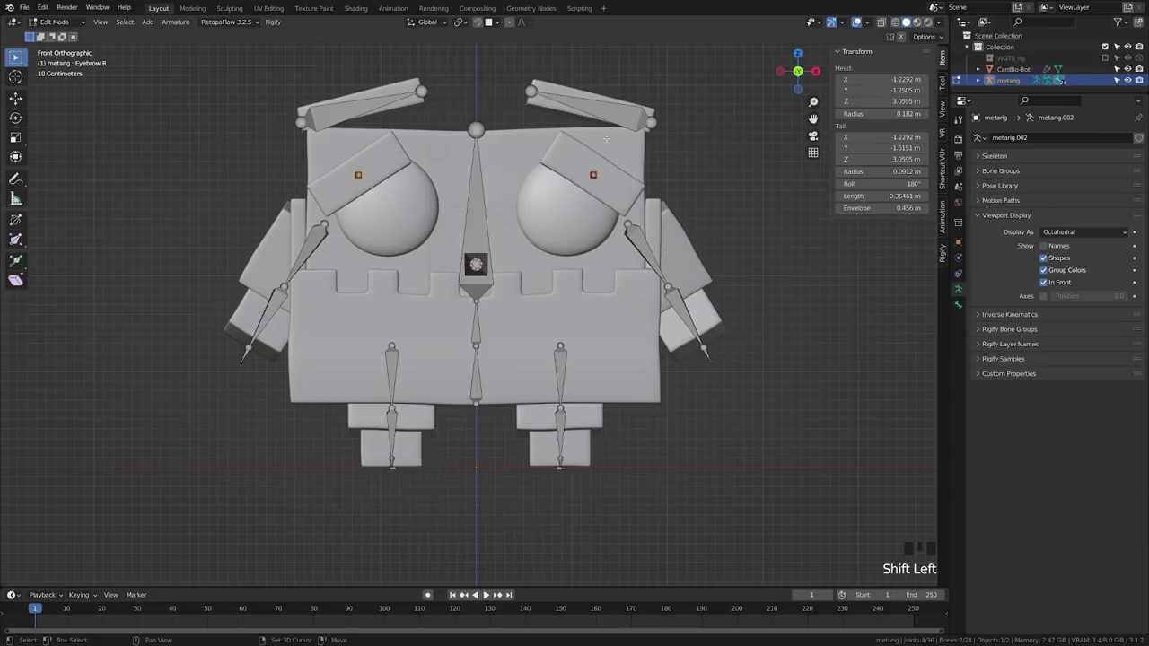
pyautogui.keyDown('shift'); pyautogui.click(588, 104); pyautogui.keyUp('shift')
pyautogui.keyDown('shift'); pyautogui.click(362, 106); pyautogui.keyUp('shift')
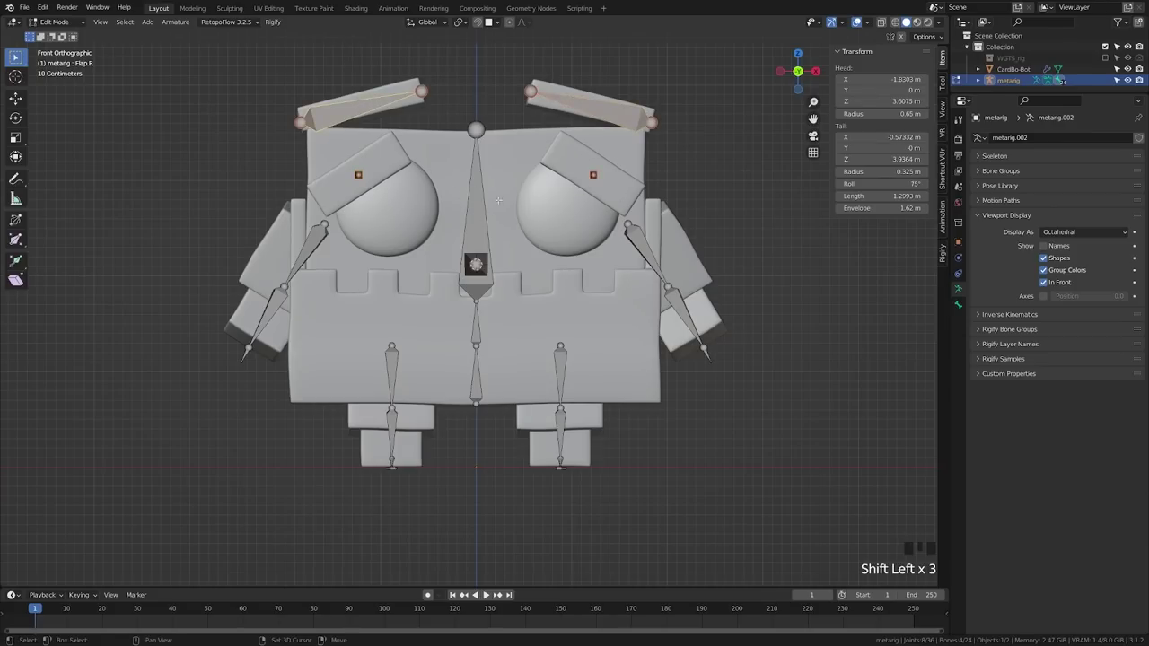
pyautogui.keyDown('shift'); pyautogui.click(482, 209); pyautogui.keyUp('shift')
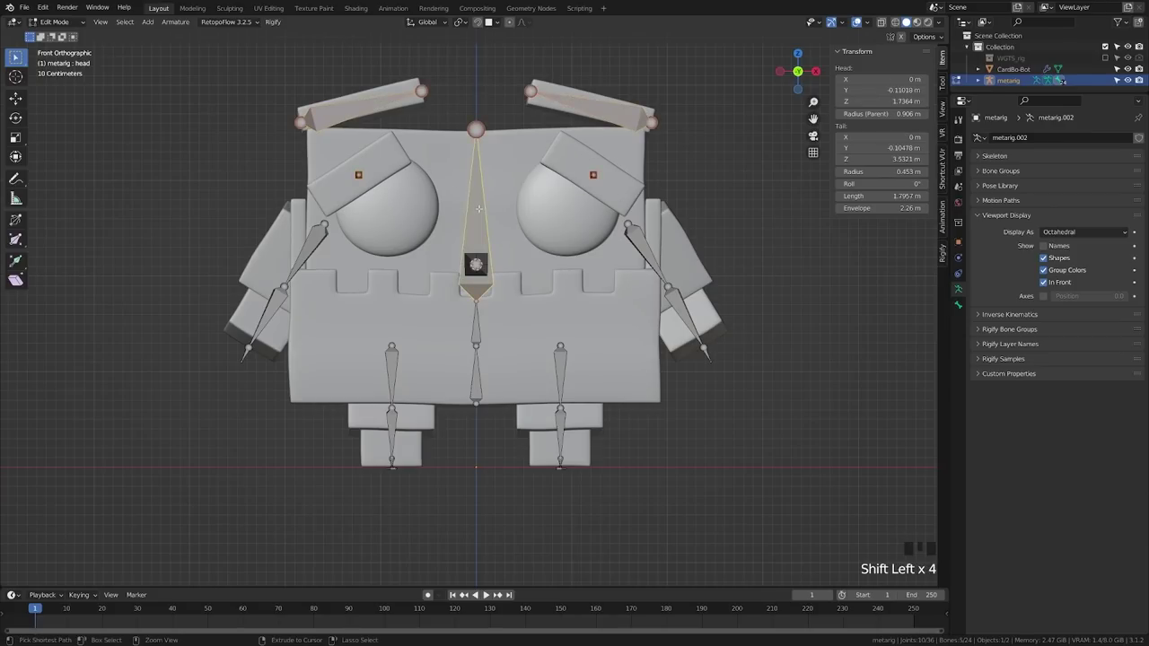
pyautogui.hotkey('ctrl', 'p')
pyautogui.click(480, 211)
pyautogui.press('a')
pyautogui.press('a')
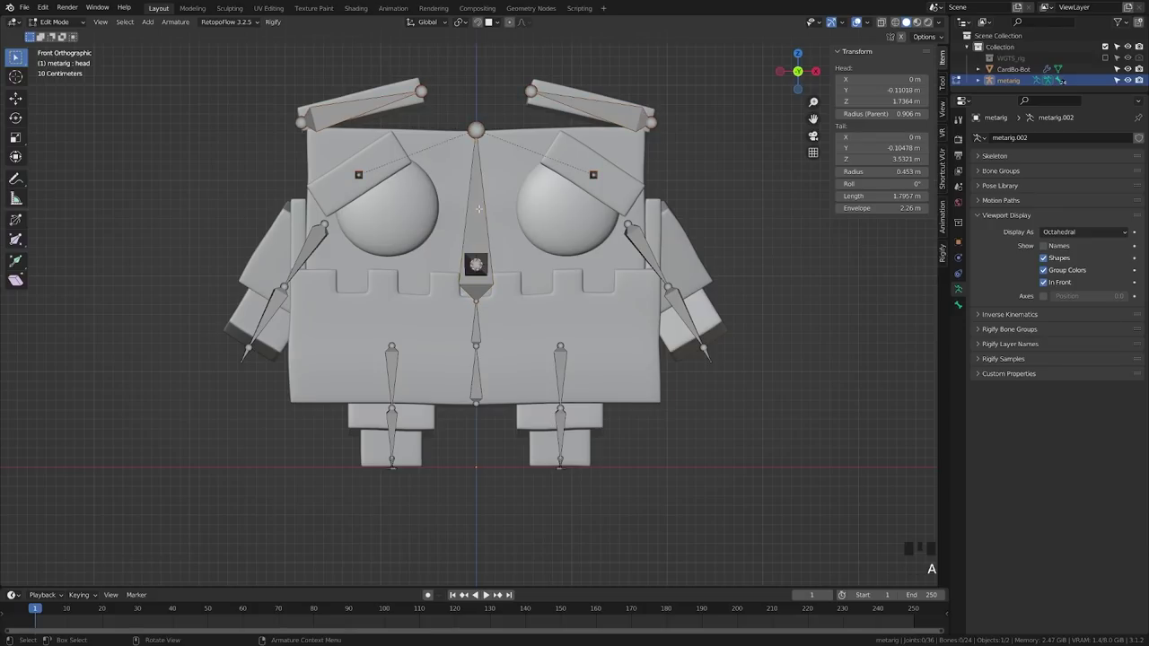
# Step: Test the new parenting by rotating the head bone in Pose Mode, cancelling the rotation and deselecting all bones
pyautogui.press('Tab')
pyautogui.click(464, 216)
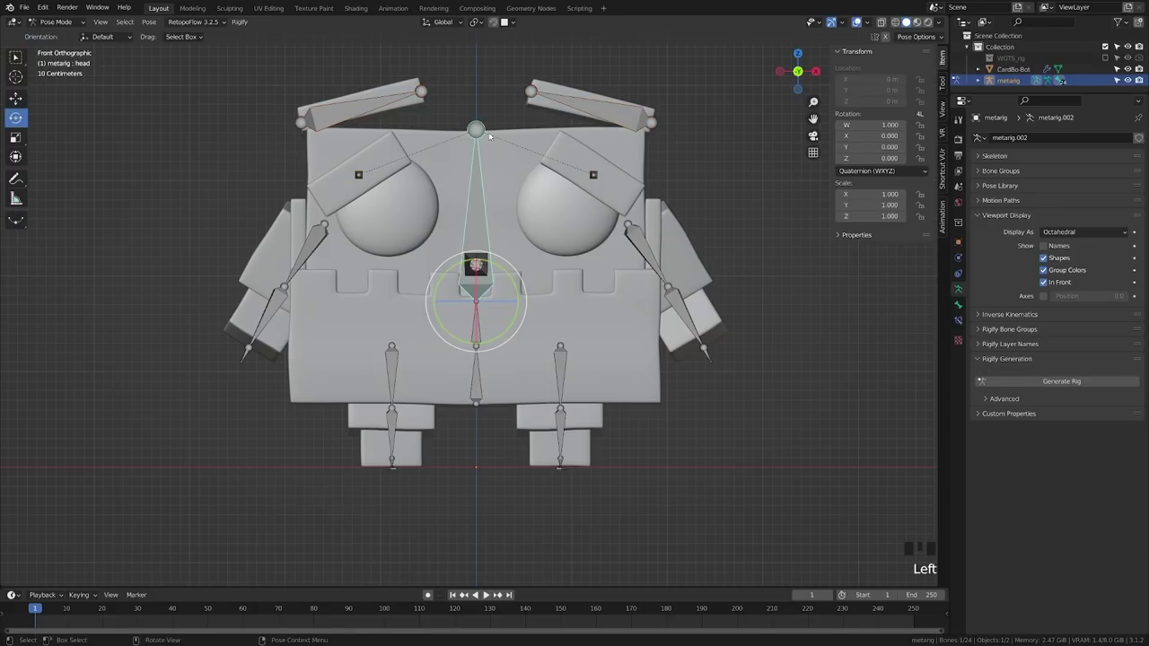
pyautogui.press('r')
pyautogui.rightClick(527, 241)
pyautogui.press('a')
pyautogui.press('a')
pyautogui.keyDown('shift'); pyautogui.moveTo(581, 303); pyautogui.dragTo(551, 306, button='middle'); pyautogui.keyUp('shift')
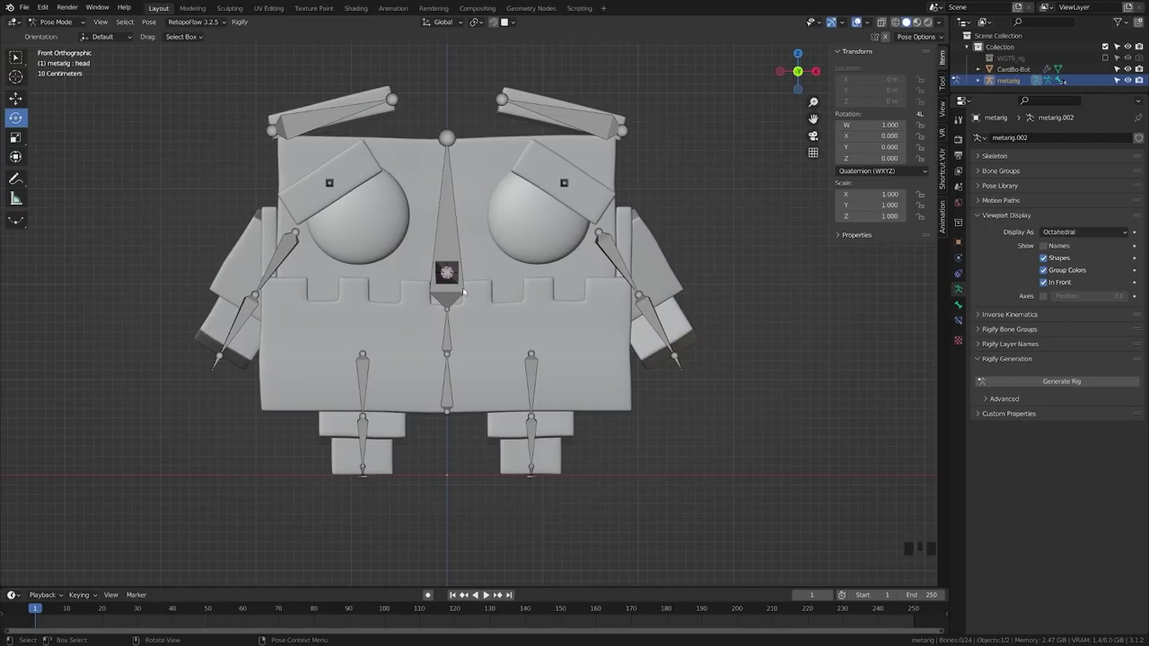
# Step: Parent both upper arm bones to the head bone in Edit Mode with Keep Offset
pyautogui.click(628, 259)
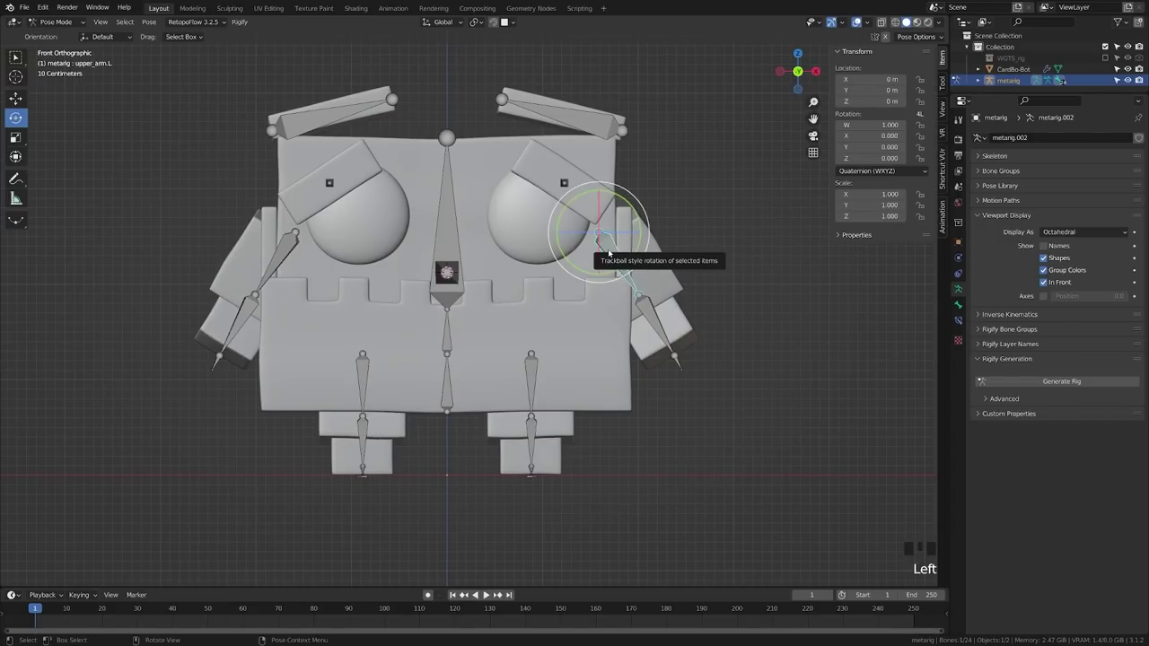
pyautogui.press('Tab')
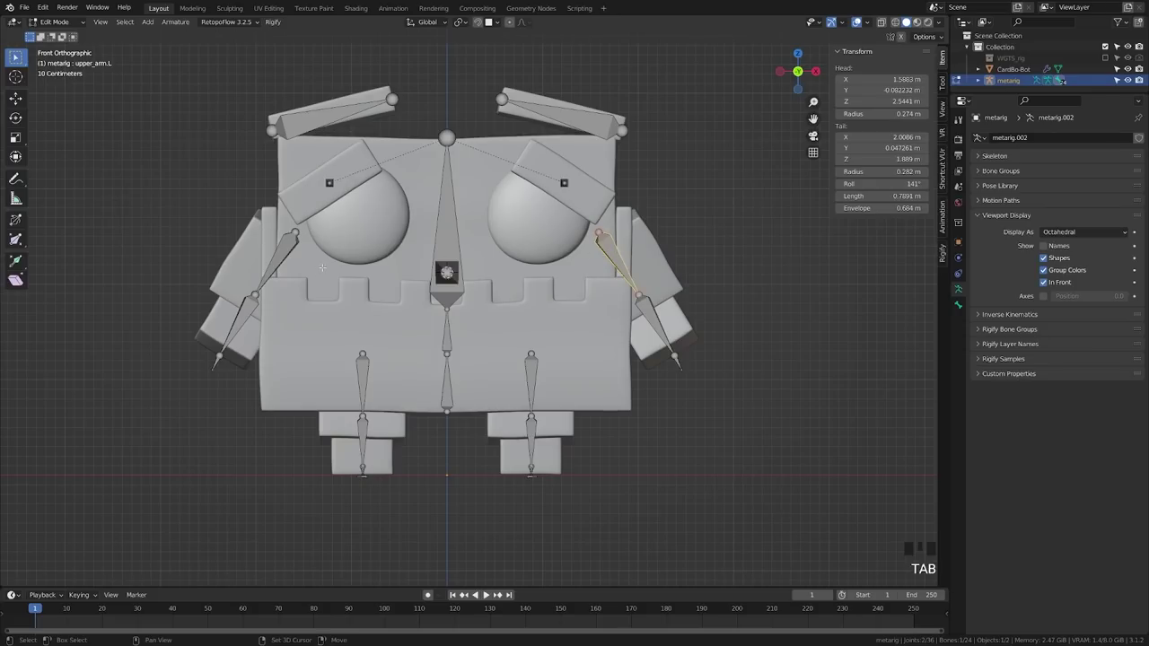
pyautogui.keyDown('shift'); pyautogui.click(289, 257); pyautogui.keyUp('shift')
pyautogui.keyDown('shift'); pyautogui.click(448, 210); pyautogui.keyUp('shift')
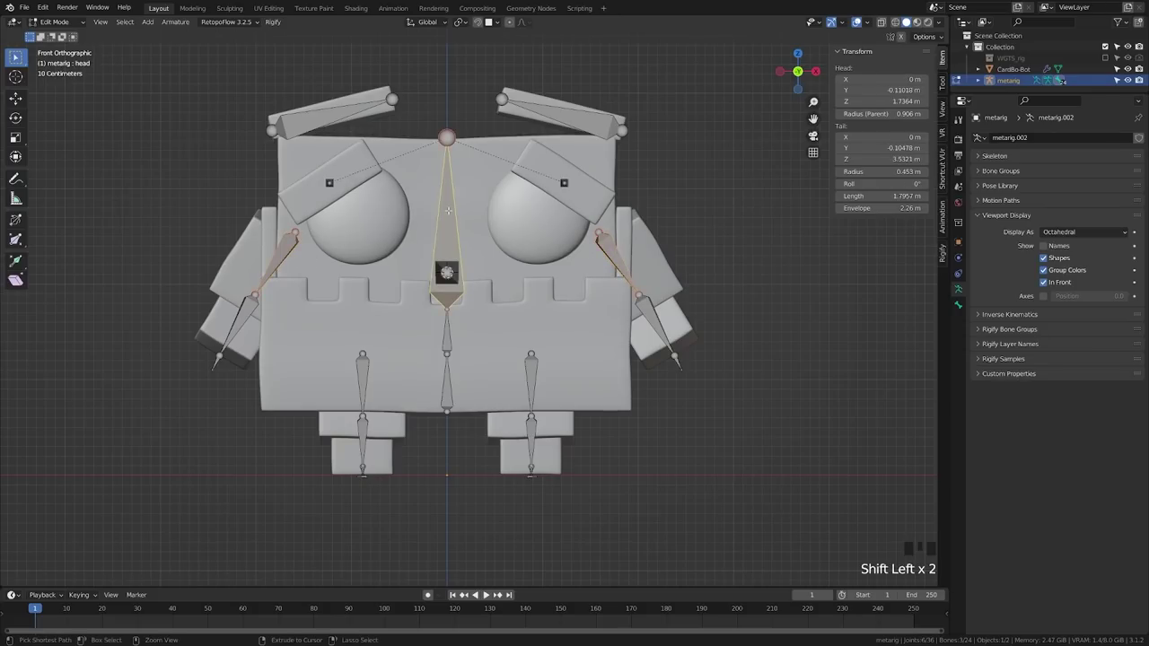
pyautogui.hotkey('ctrl', 'p')
pyautogui.click(450, 212)
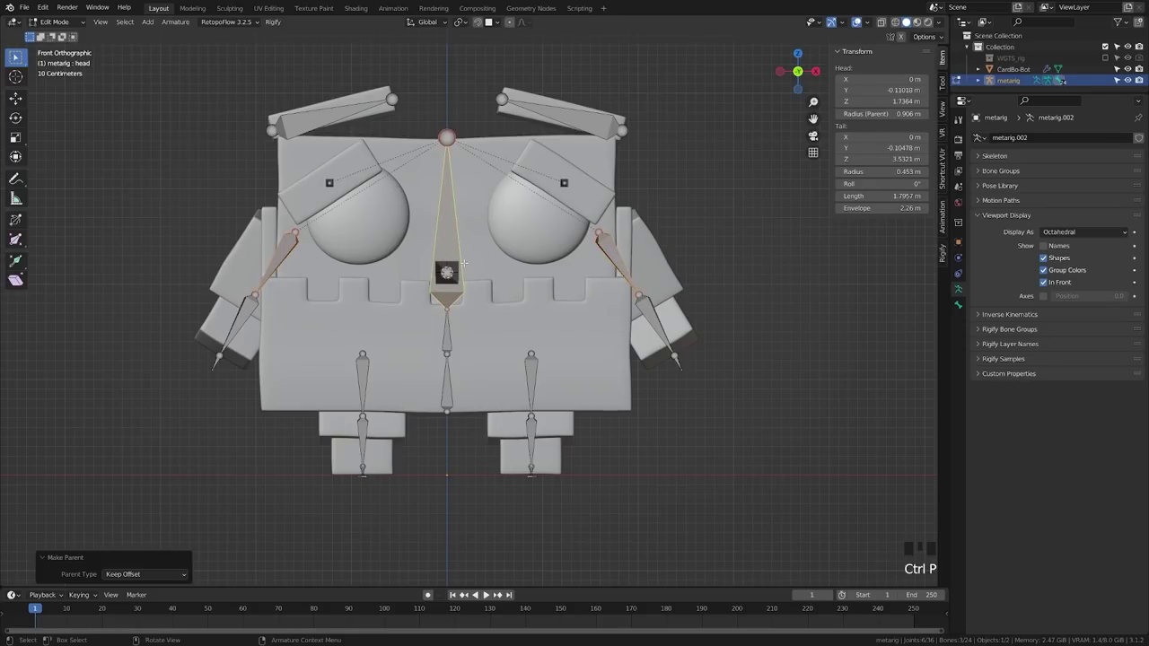
pyautogui.hotkey('alt', 'a')
# Step: Parent the left and right thigh bones to the lowest central bone of the metarig with Keep Offset
pyautogui.scroll(-1, 482, 376)
pyautogui.scroll(2, 482, 376)
pyautogui.keyDown('shift'); pyautogui.moveTo(475, 368); pyautogui.dragTo(513, 335, button='middle'); pyautogui.keyUp('shift')
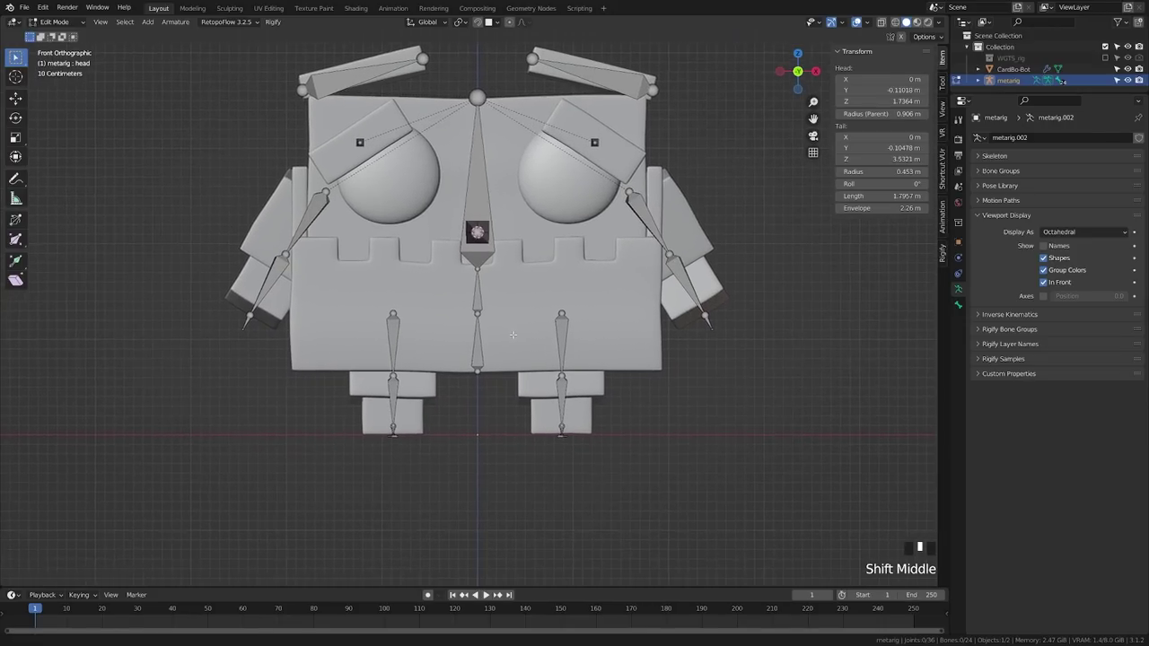
pyautogui.click(399, 330)
pyautogui.keyDown('shift'); pyautogui.click(562, 327); pyautogui.keyUp('shift')
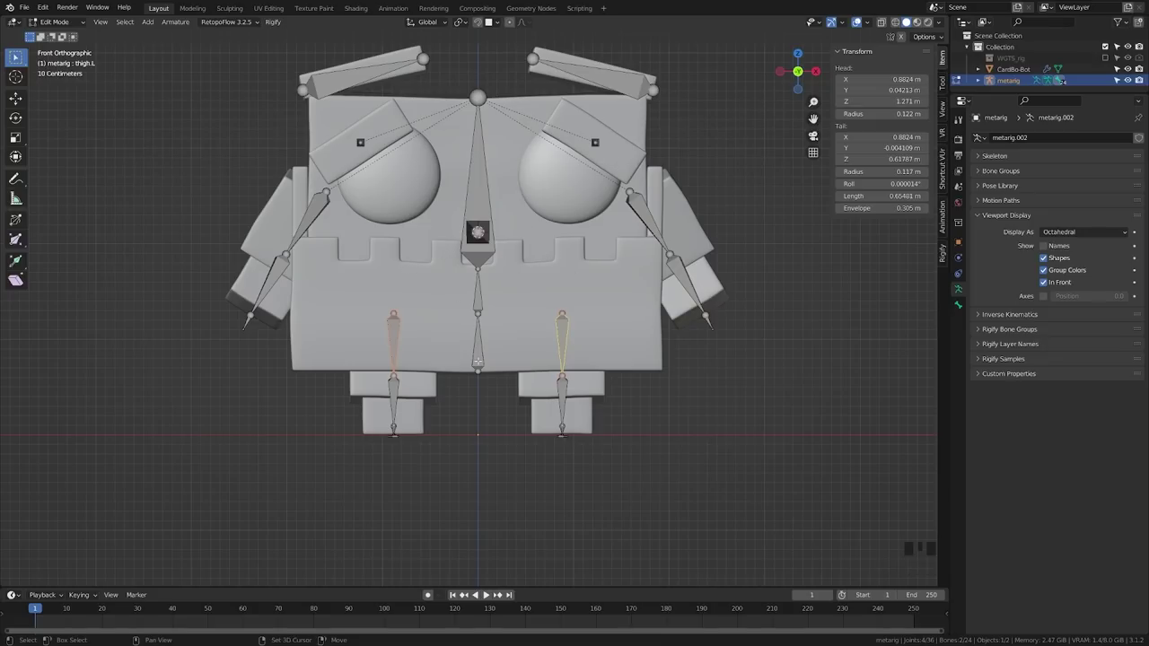
pyautogui.keyDown('shift'); pyautogui.click(479, 361); pyautogui.keyUp('shift')
pyautogui.hotkey('ctrl', 'p')
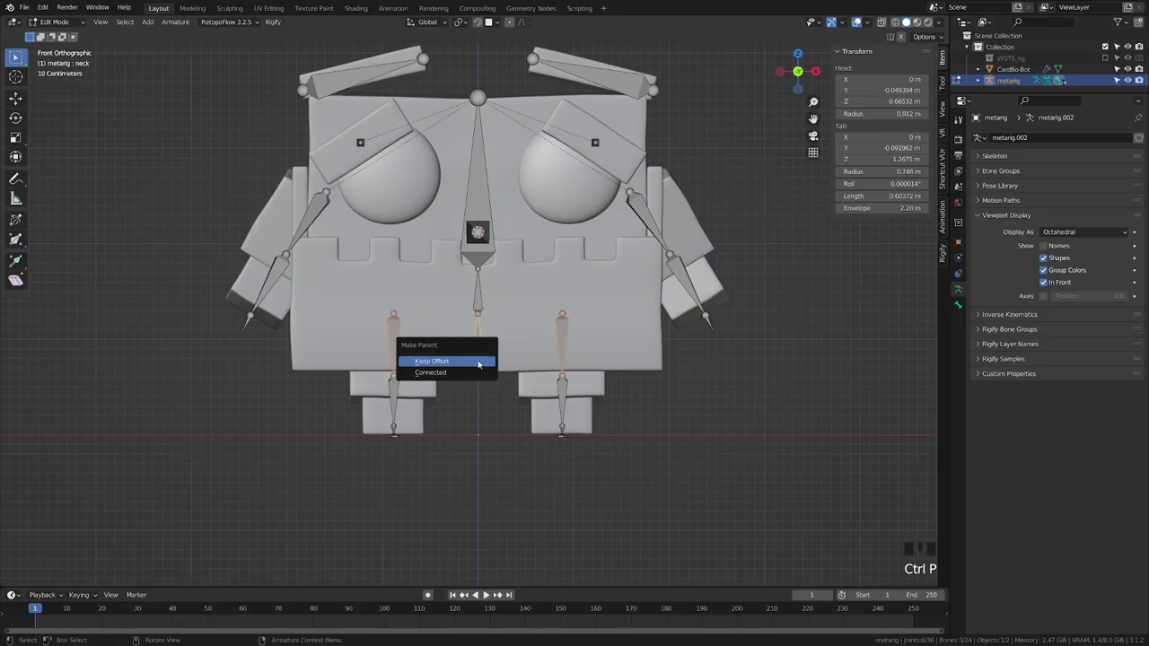
pyautogui.click(478, 362)
pyautogui.click(500, 390)
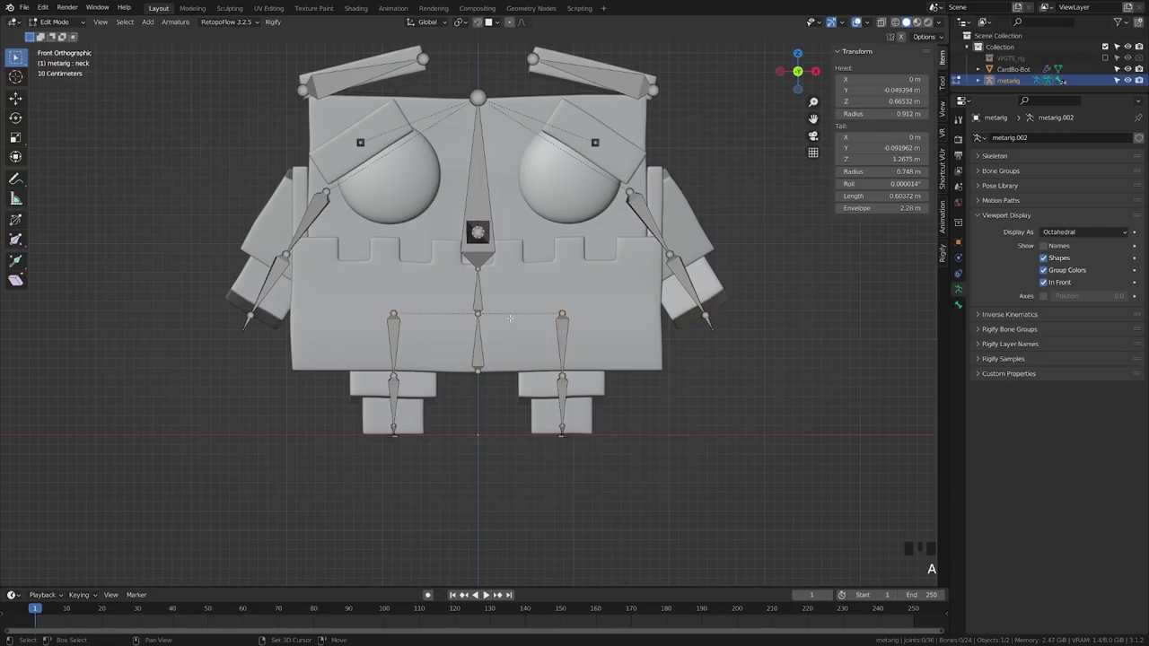
# Step: Parent the jaw bone to the head bone with Keep Offset
pyautogui.keyDown('shift'); pyautogui.moveTo(500, 391); pyautogui.dragTo(474, 307, button='middle'); pyautogui.keyUp('shift')
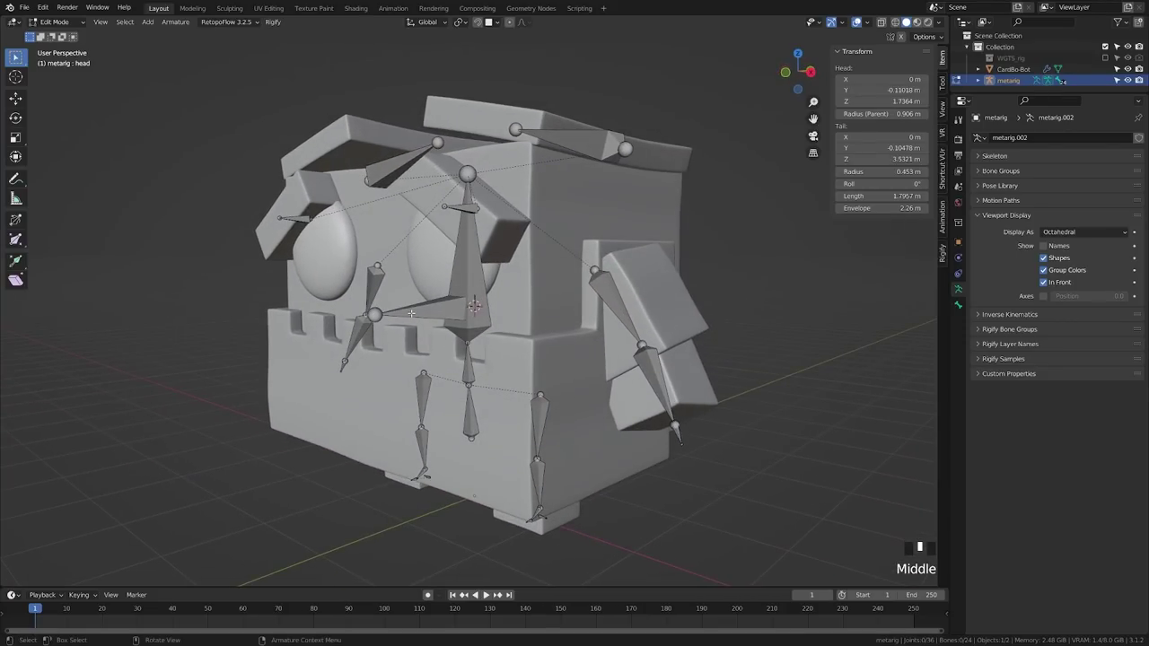
pyautogui.click(474, 307)
pyautogui.scroll(-2, 469, 370)
pyautogui.keyDown('shift'); pyautogui.click(468, 287); pyautogui.keyUp('shift')
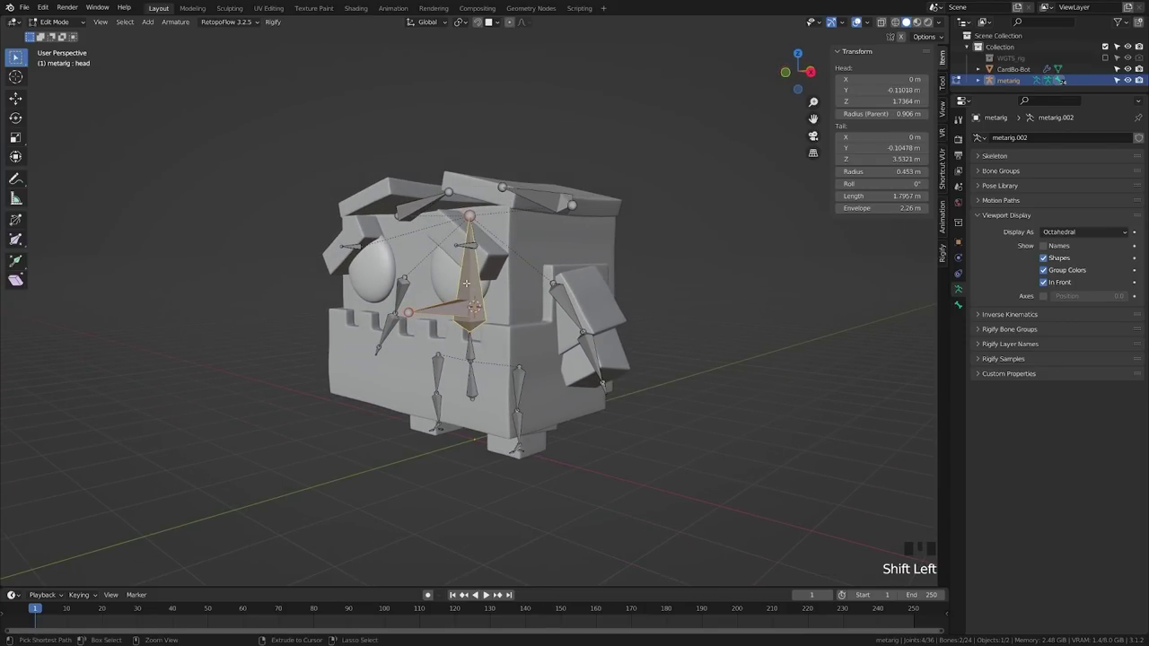
pyautogui.hotkey('ctrl', 'p')
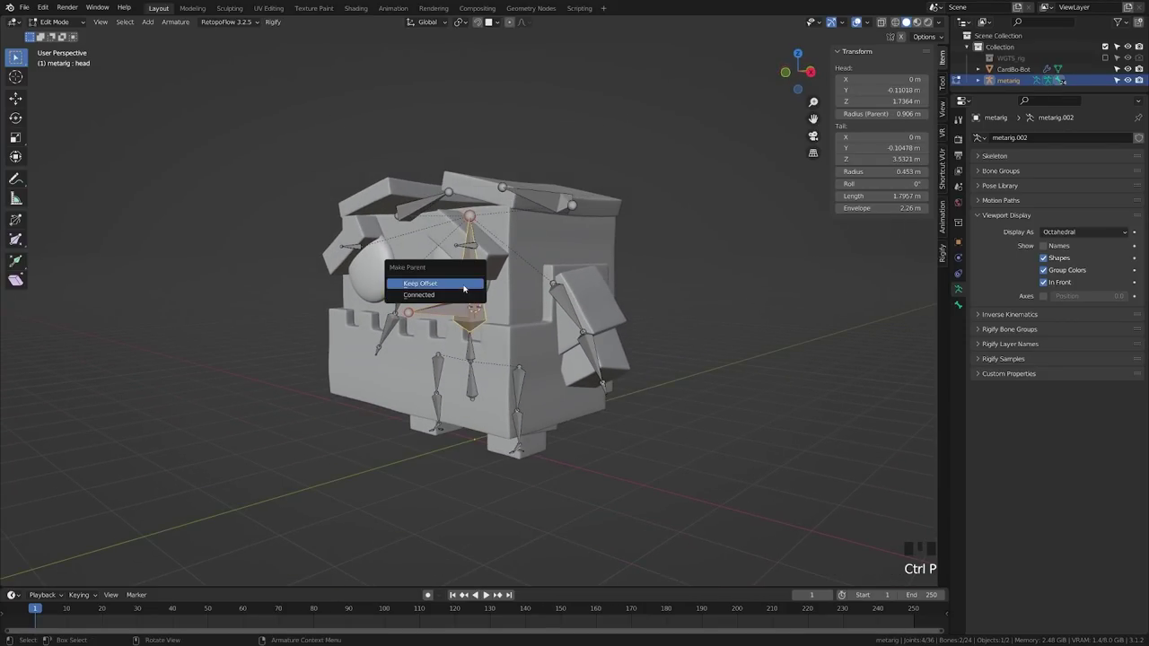
pyautogui.click(465, 286)
# Step: Return the metarig to Object Mode in front view, reselect it and save the file
pyautogui.moveTo(447, 328); pyautogui.dragTo(437, 349, button='middle')
pyautogui.press('Tab')
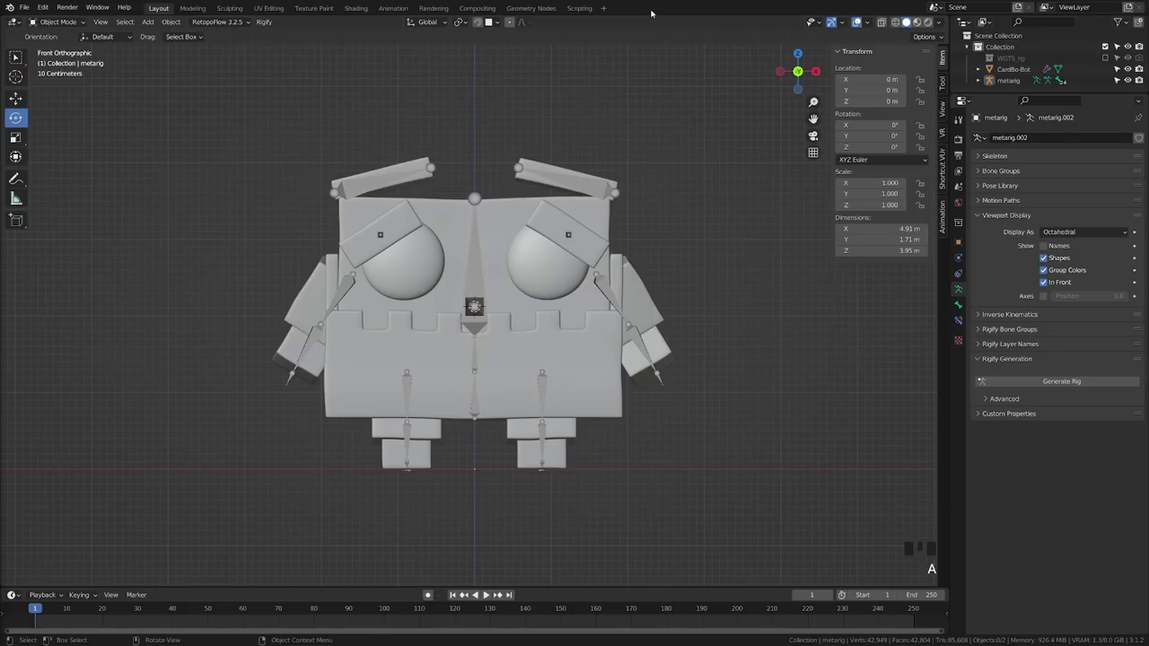
pyautogui.click(482, 285)
pyautogui.click(482, 286)
pyautogui.click(482, 286)
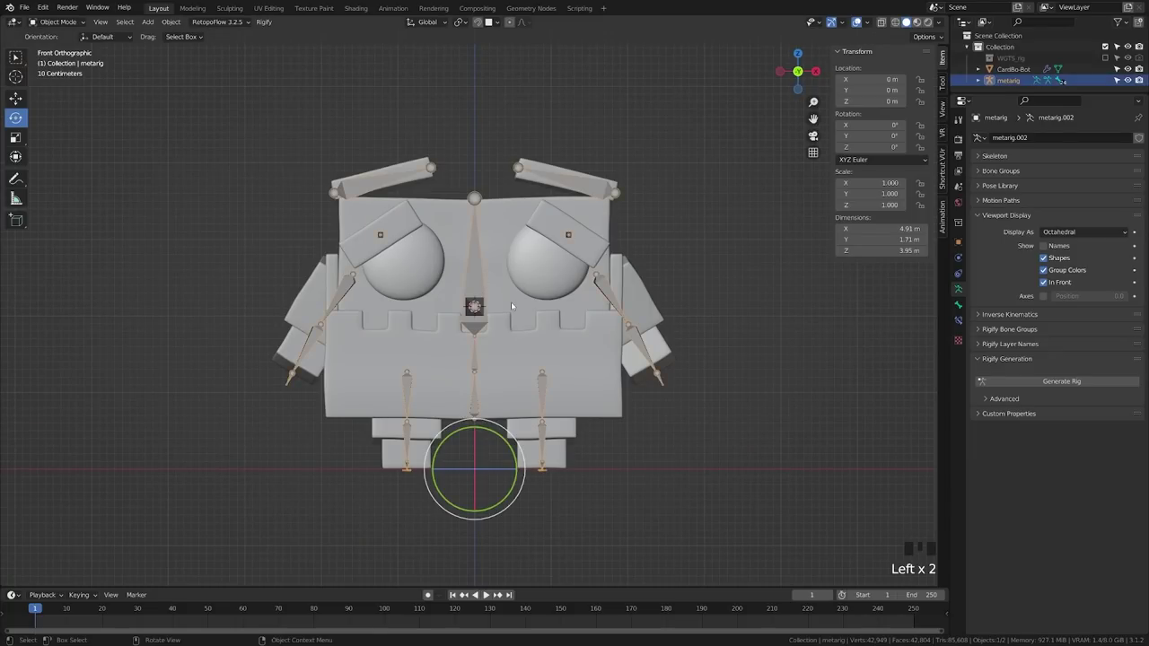
pyautogui.hotkey('ctrl', 's')
# Step: Switch the metarig to Pose Mode and expand its Rigify Bone Groups and Rigify Layer Names settings
pyautogui.press('Tab')
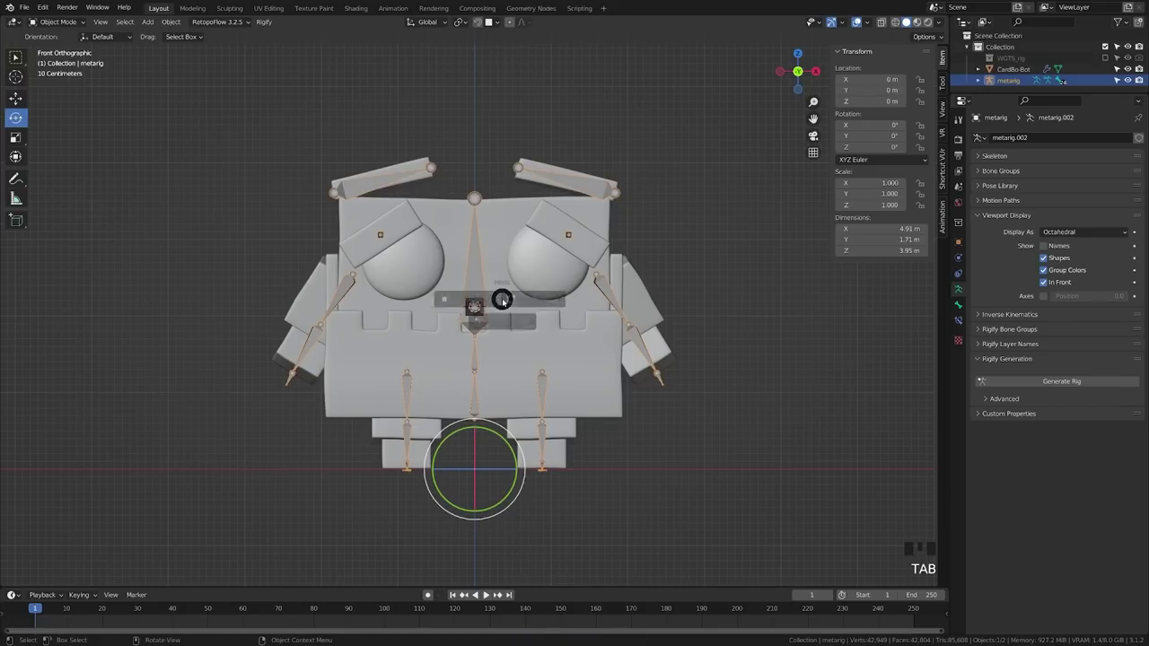
pyautogui.click(512, 365)
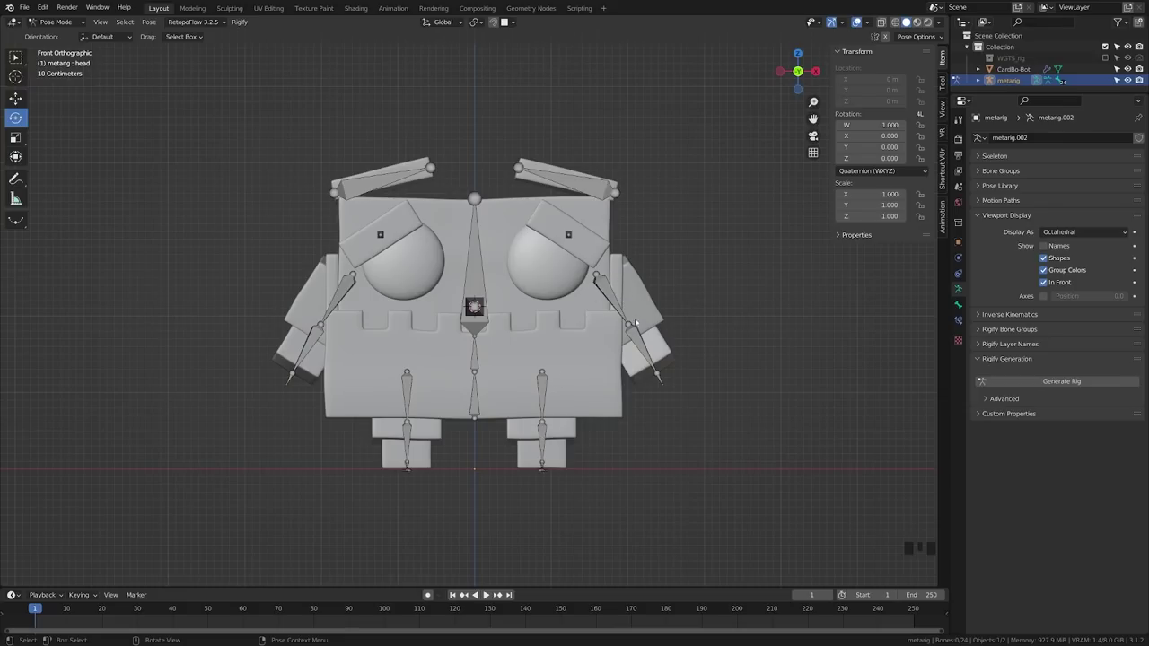
pyautogui.click(1009, 329)
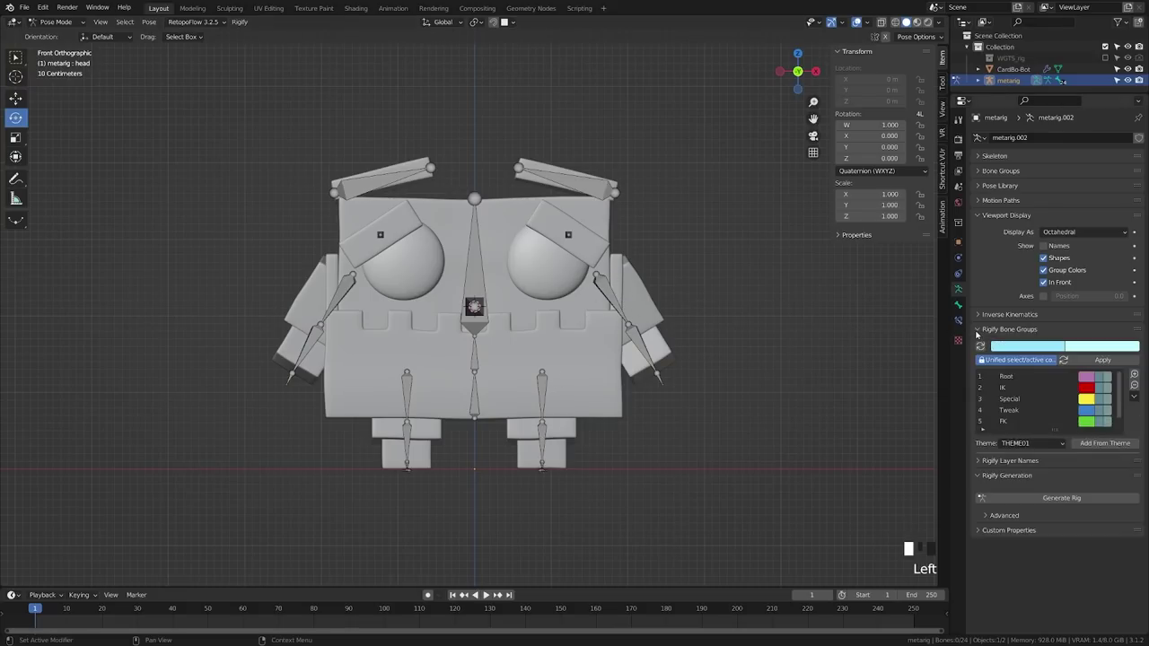
pyautogui.click(1013, 476)
pyautogui.scroll(-10, 1015, 485)
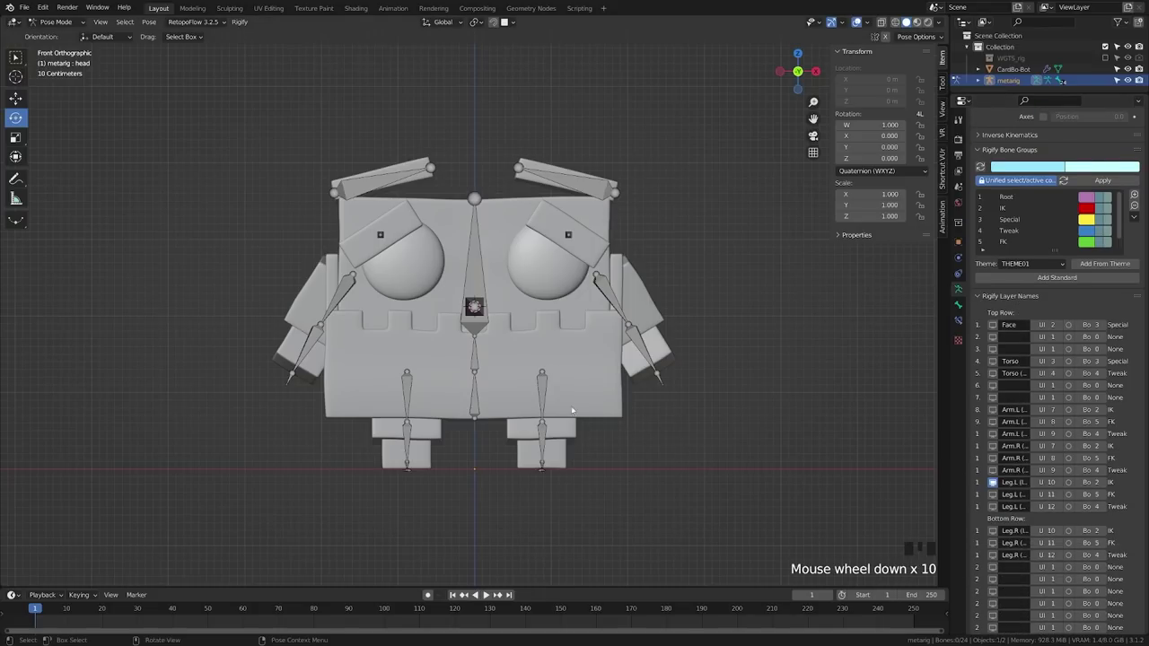
# Step: Examine the Rigify type settings of the left thigh and left eyebrow bones, and return to the armature data settings
pyautogui.click(544, 392)
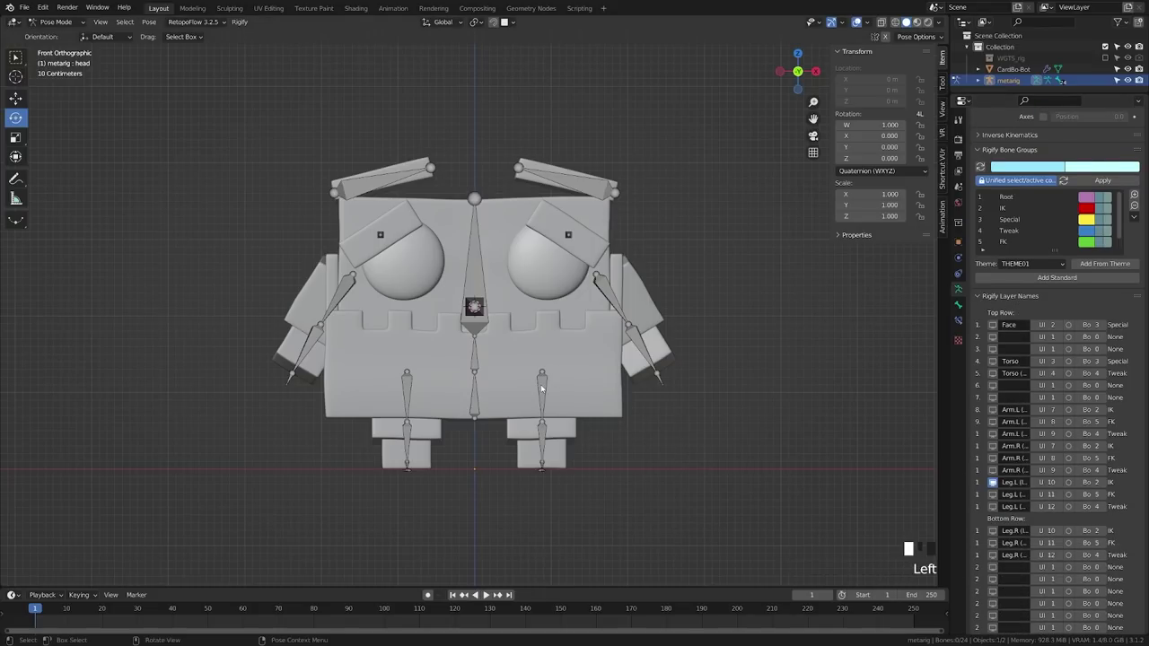
pyautogui.click(959, 306)
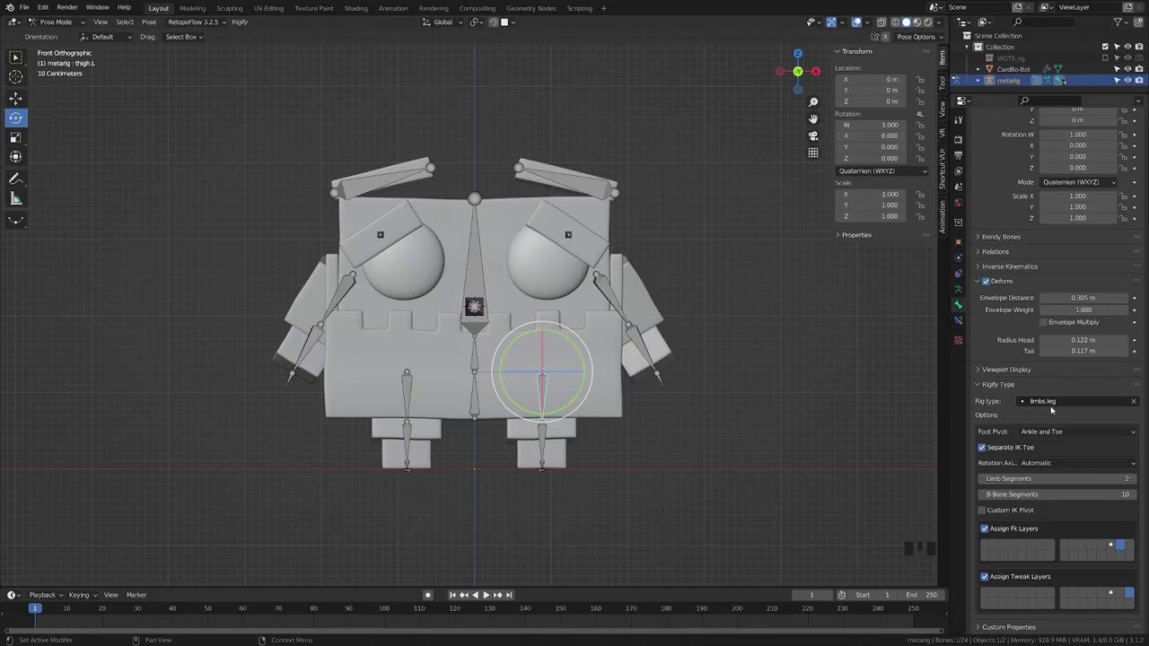
pyautogui.click(576, 237)
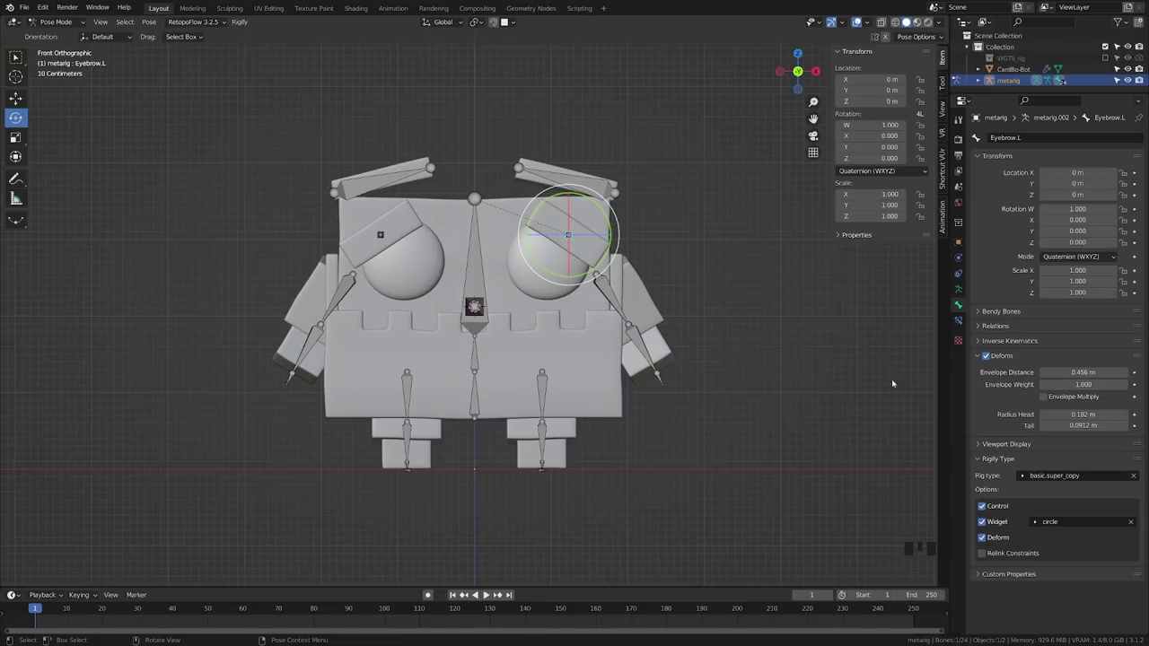
pyautogui.click(957, 321)
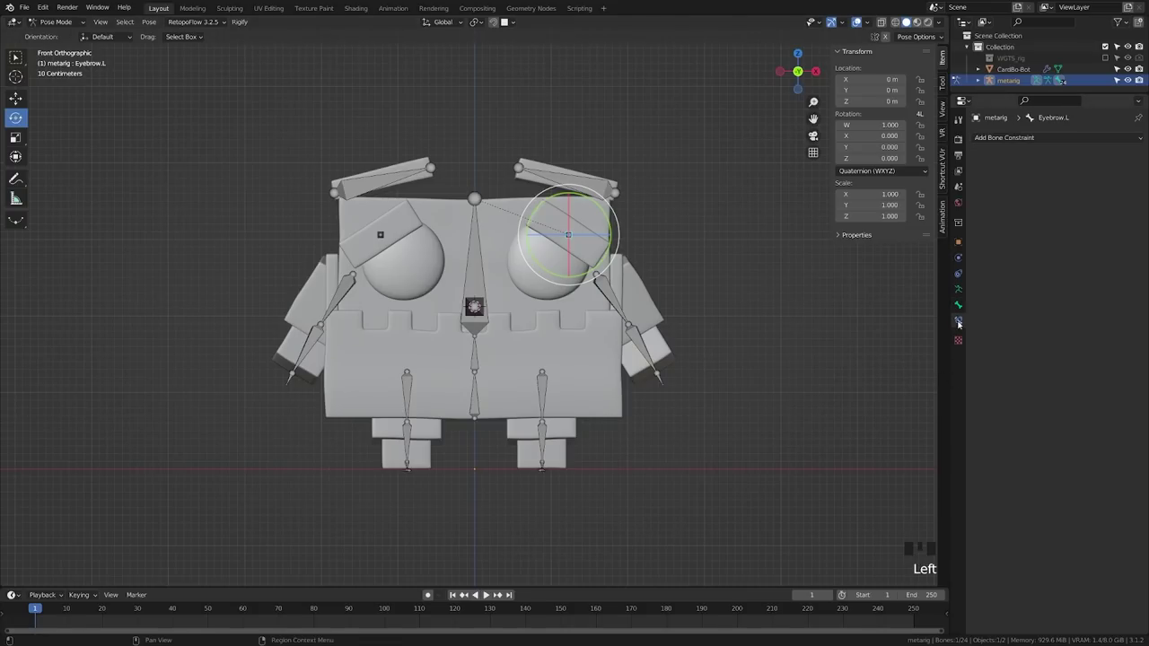
pyautogui.click(958, 289)
pyautogui.click(957, 289)
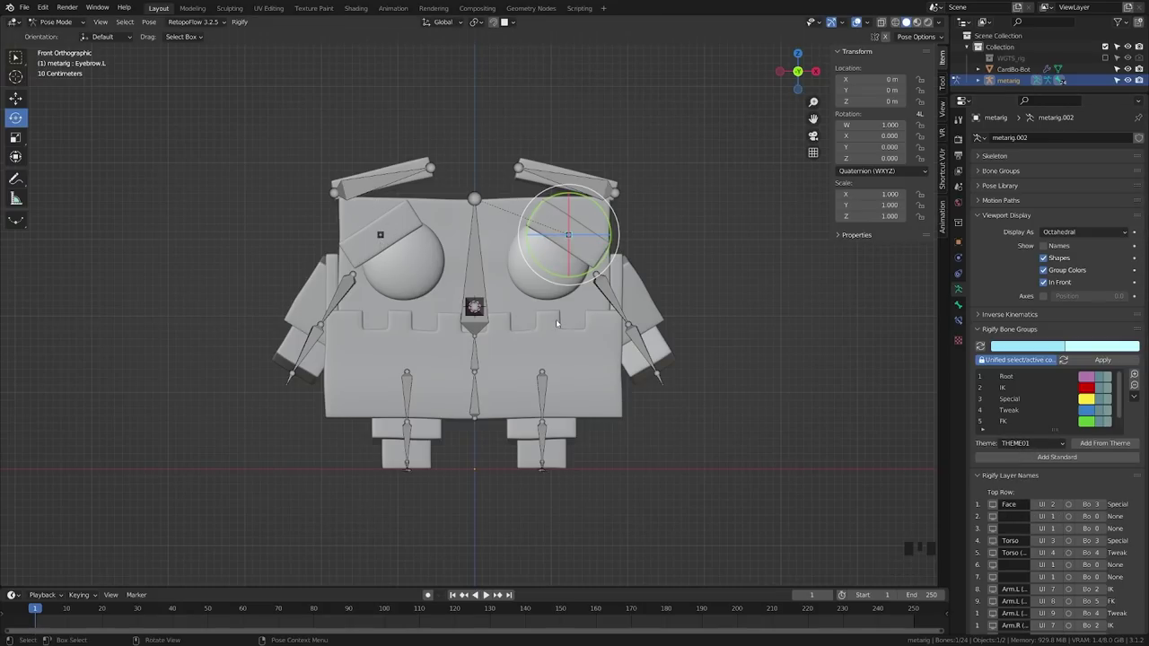
# Step: Move the jaw bone, both eyebrow bones and both flap bones to bone layer 1, the Face layer
pyautogui.moveTo(381, 244); pyautogui.dragTo(444, 320, button='middle')
pyautogui.scroll(-1, 444, 320)
pyautogui.scroll(2, 443, 320)
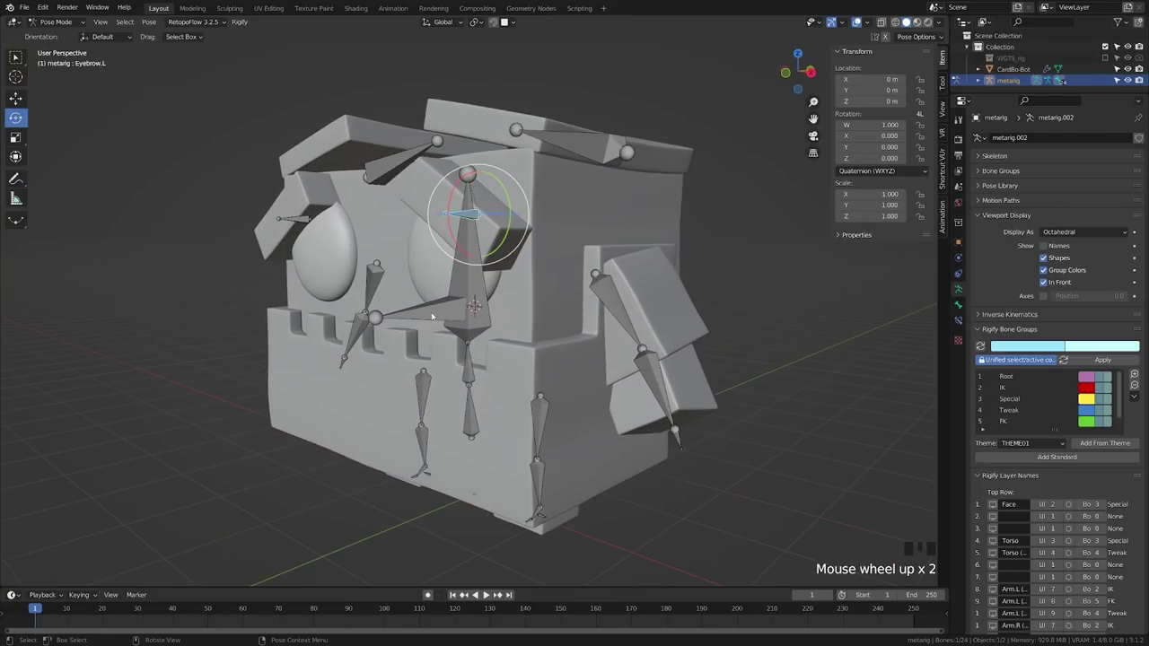
pyautogui.click(432, 316)
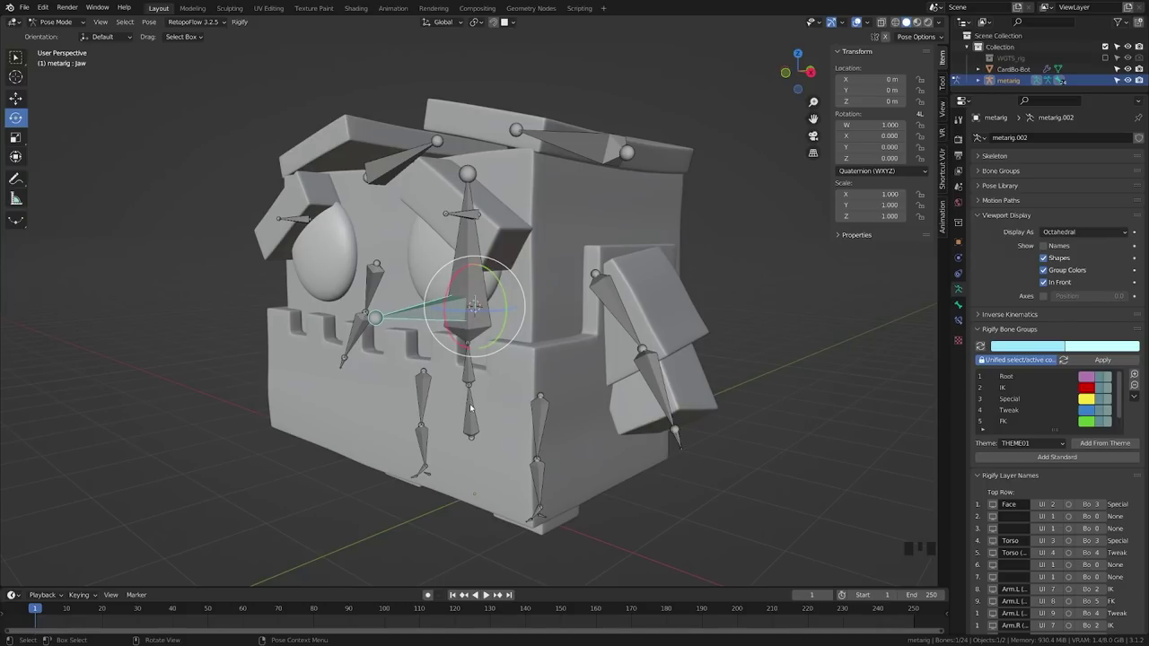
pyautogui.press('KP_1')
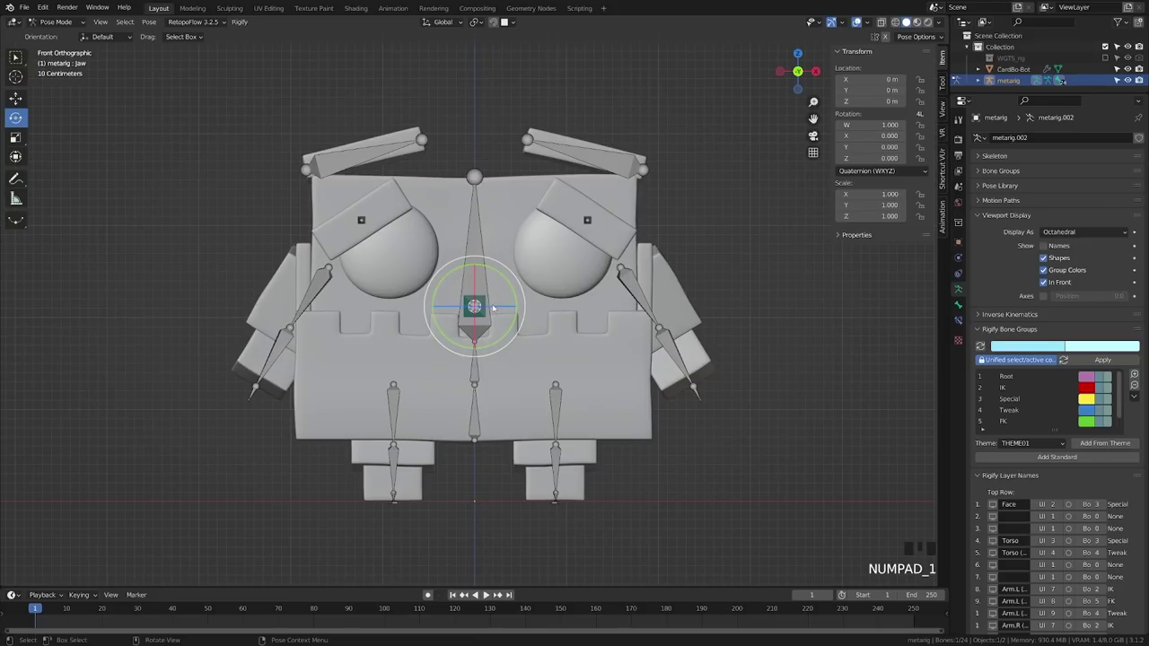
pyautogui.moveTo(482, 312); pyautogui.dragTo(561, 187, button='middle')
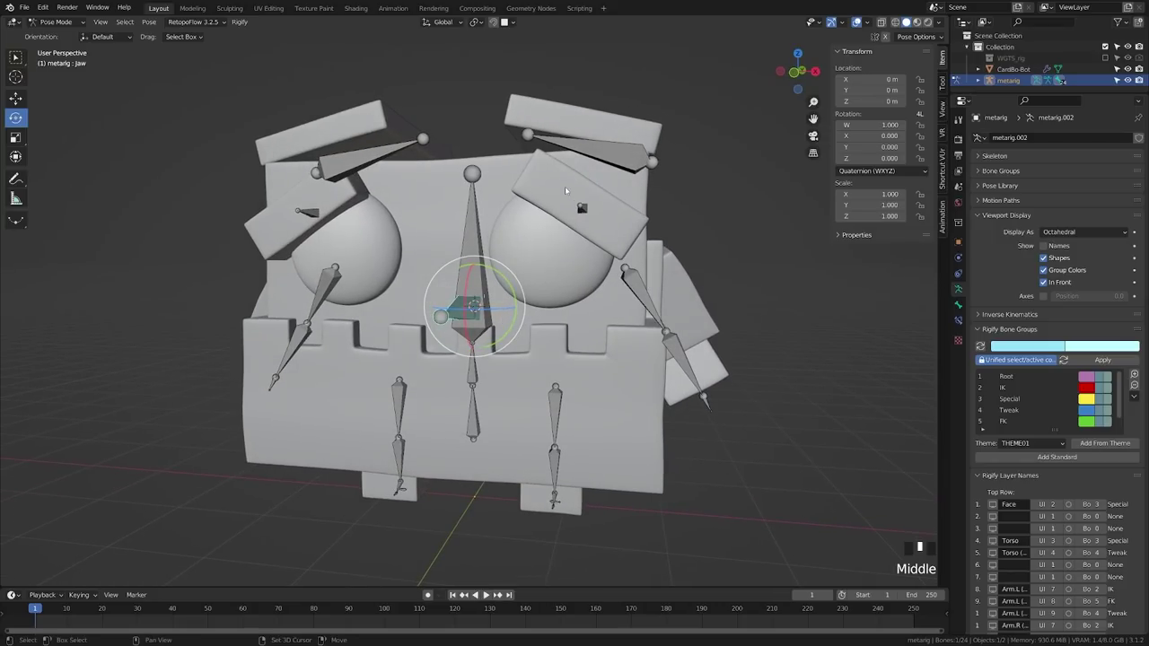
pyautogui.keyDown('shift'); pyautogui.moveTo(557, 186); pyautogui.dragTo(606, 212); pyautogui.keyUp('shift')
pyautogui.keyDown('shift'); pyautogui.click(307, 212); pyautogui.keyUp('shift')
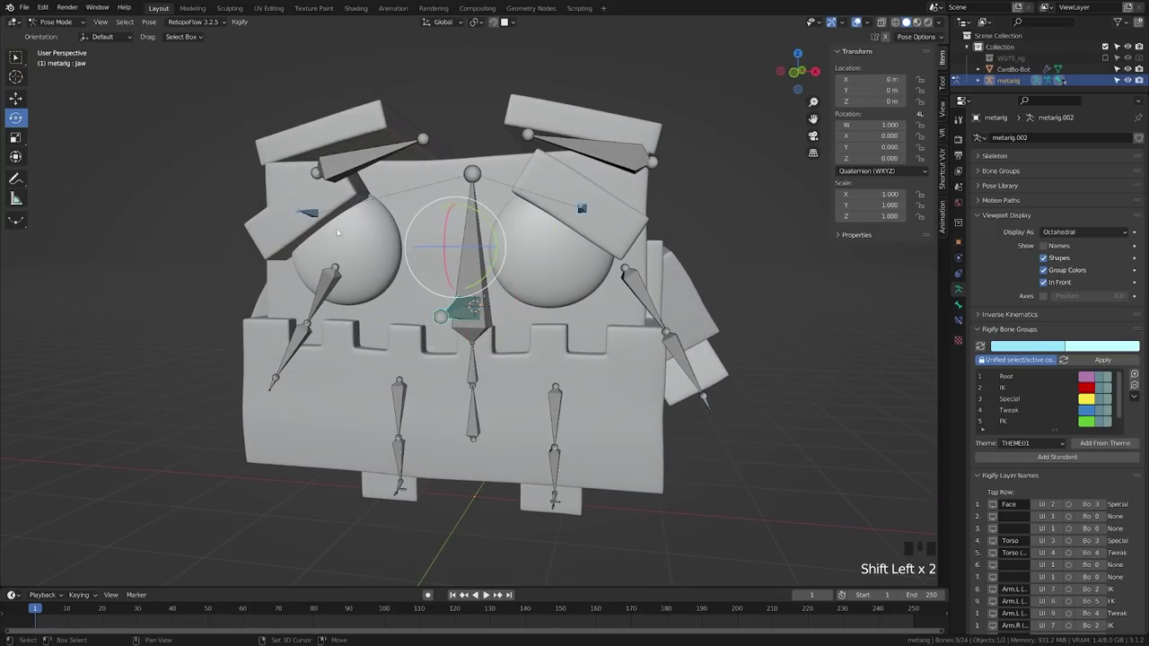
pyautogui.keyDown('shift'); pyautogui.click(368, 155); pyautogui.keyUp('shift')
pyautogui.keyDown('shift'); pyautogui.click(584, 149); pyautogui.keyUp('shift')
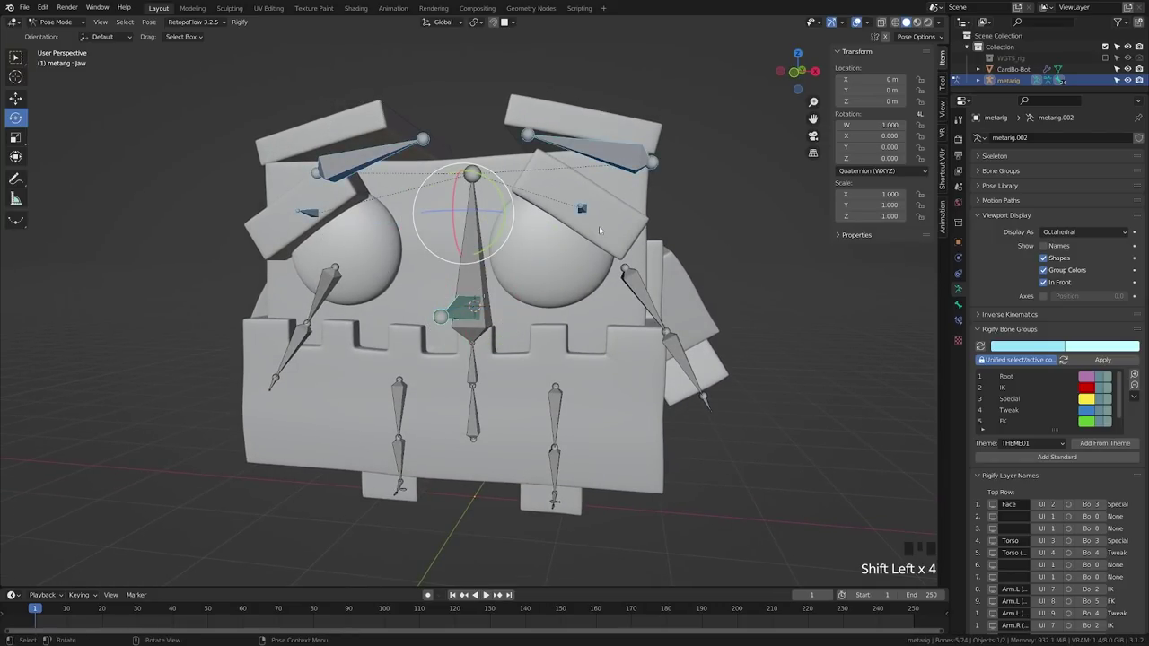
pyautogui.press('m')
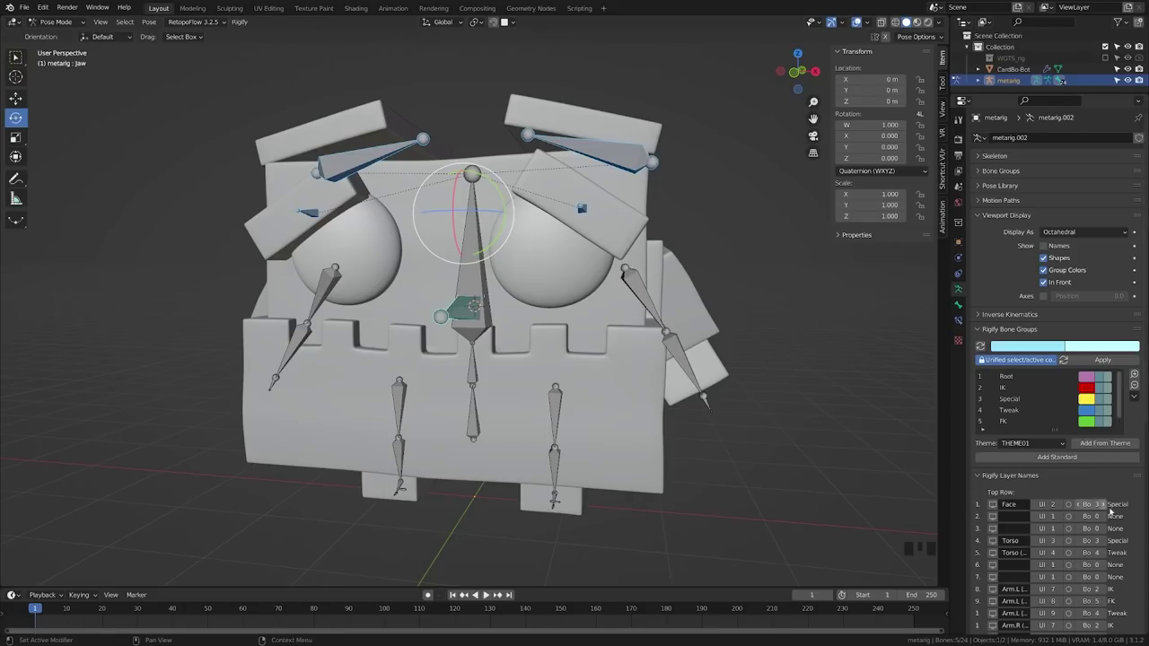
pyautogui.scroll(-4, 1031, 567)
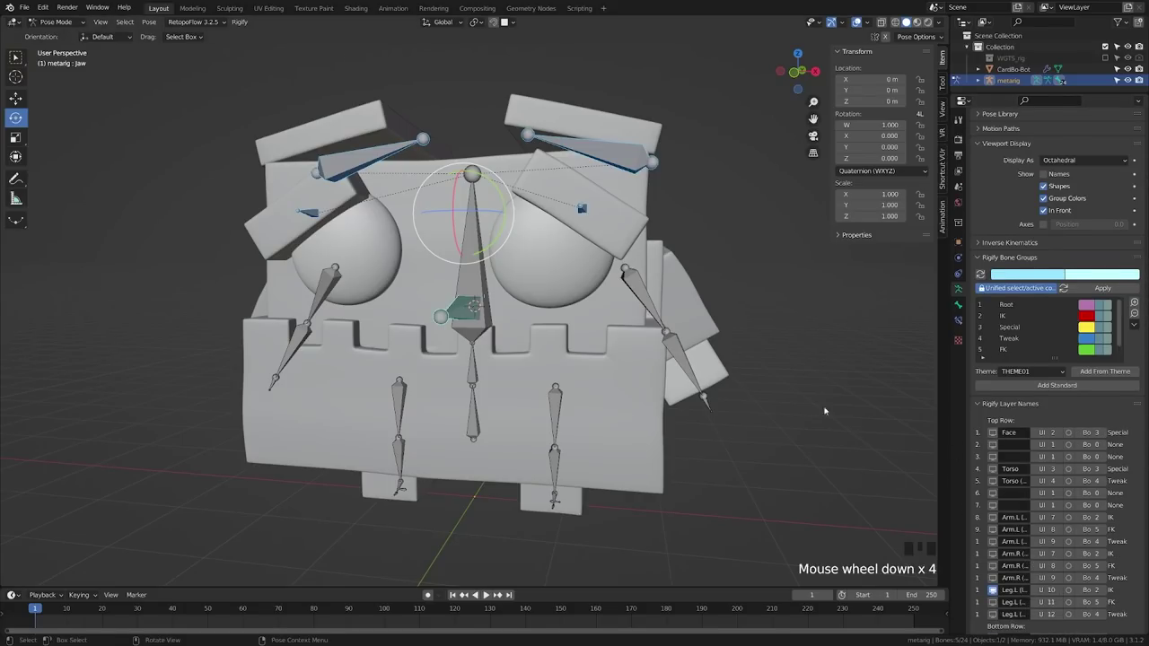
pyautogui.press('m')
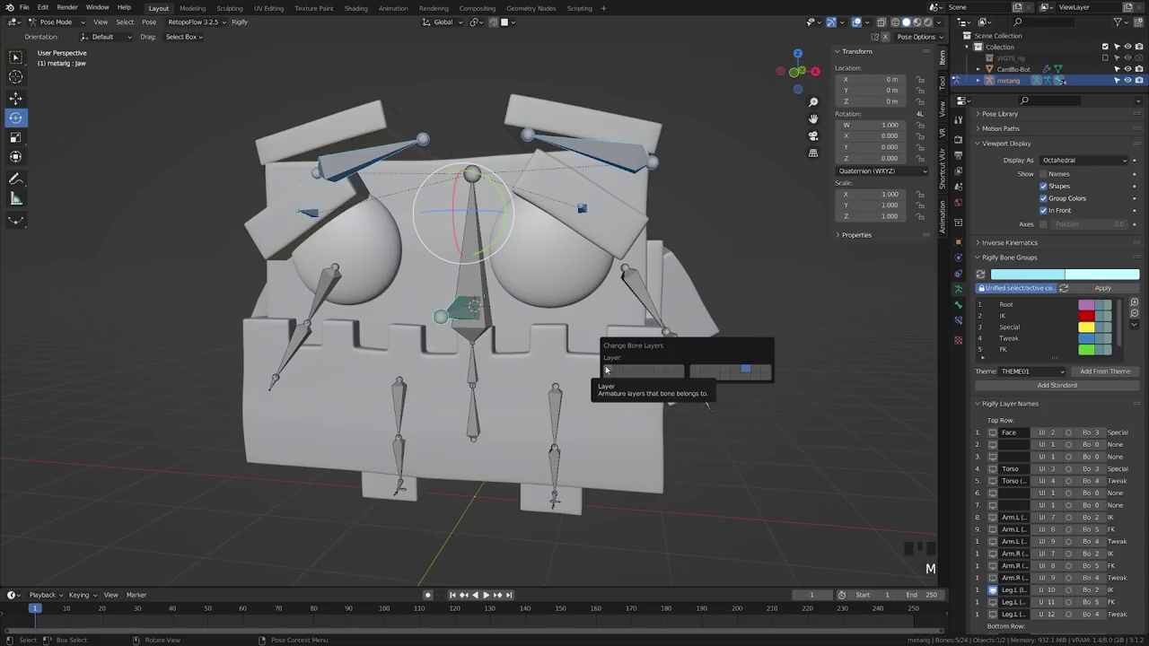
pyautogui.click(608, 371)
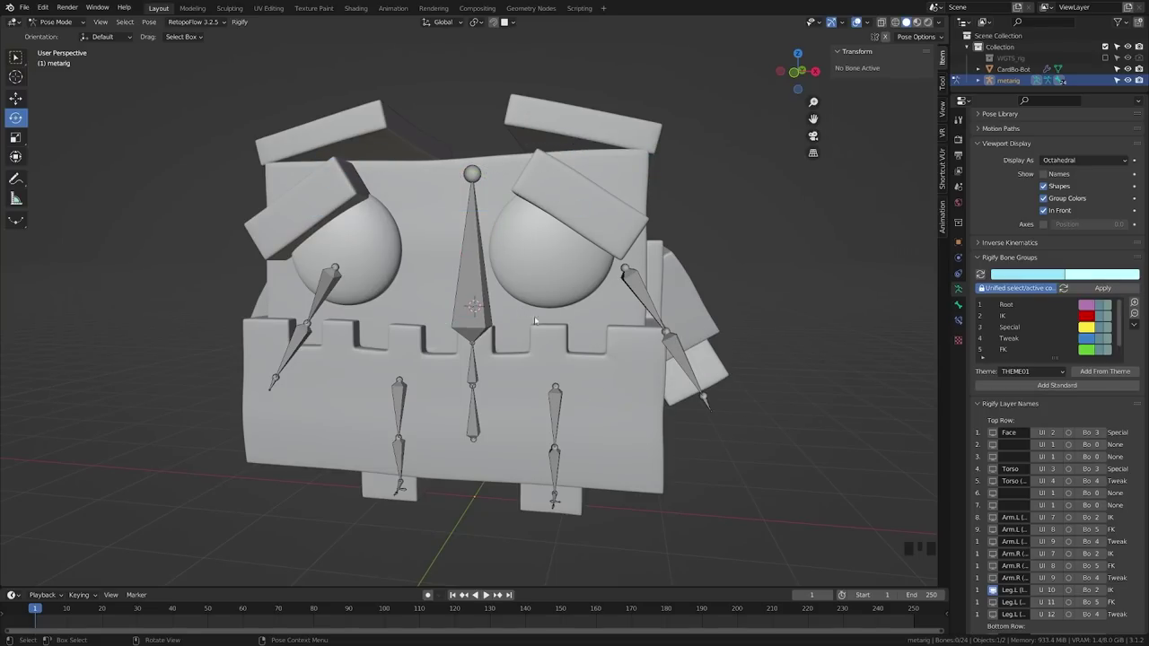
# Step: Show the Face layer in the Rigify layer names, toggling its visibility to check which bones it holds and leaving it on
pyautogui.click(992, 432)
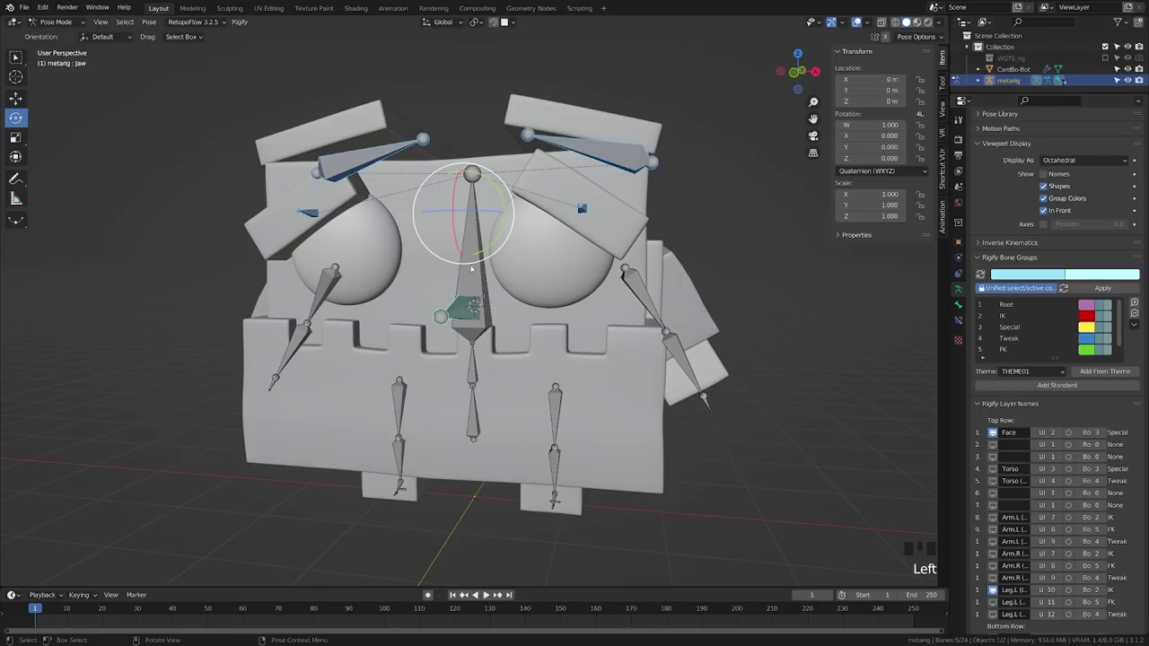
pyautogui.click(992, 434)
pyautogui.click(993, 433)
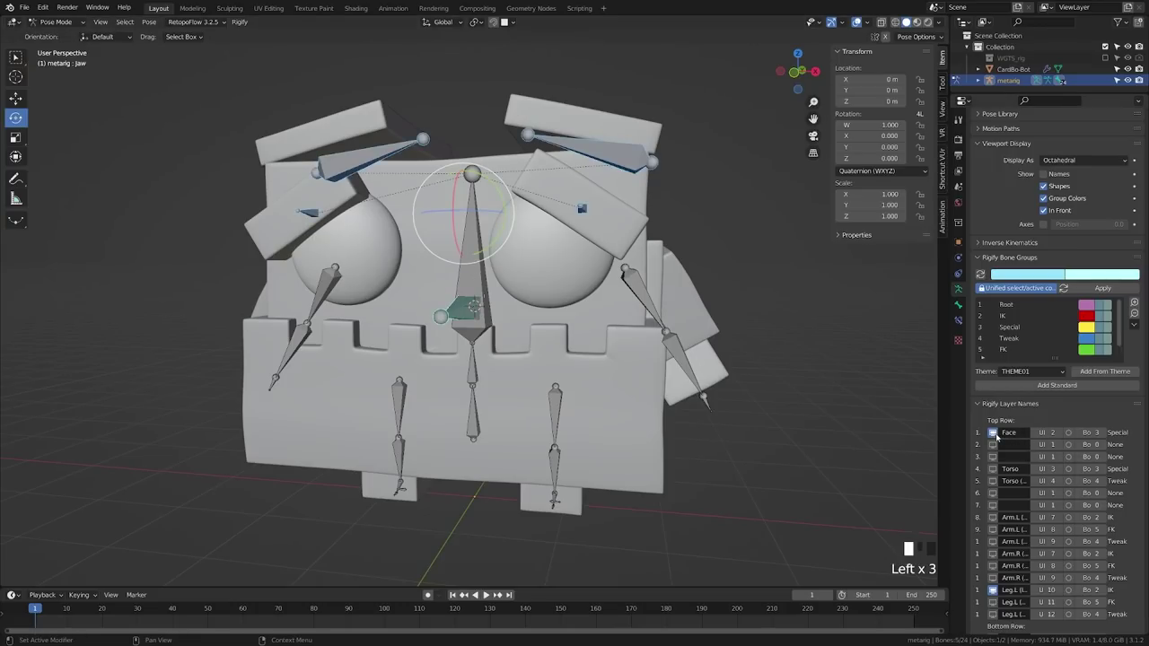
pyautogui.click(992, 433)
pyautogui.click(992, 434)
pyautogui.click(992, 434)
pyautogui.click(992, 433)
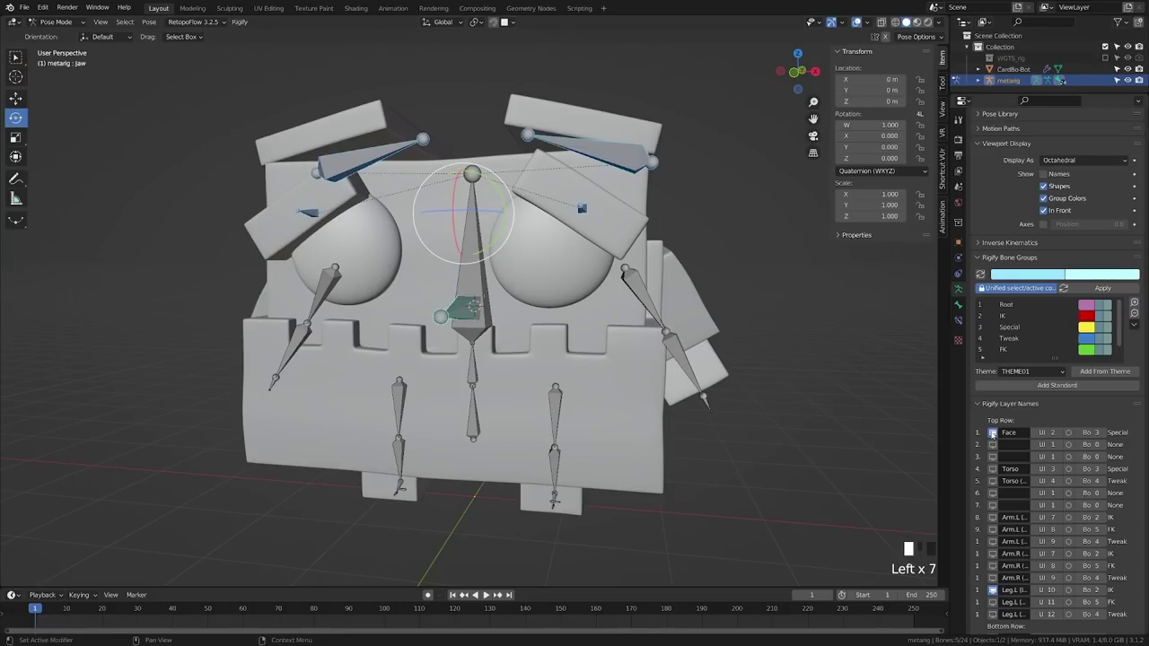
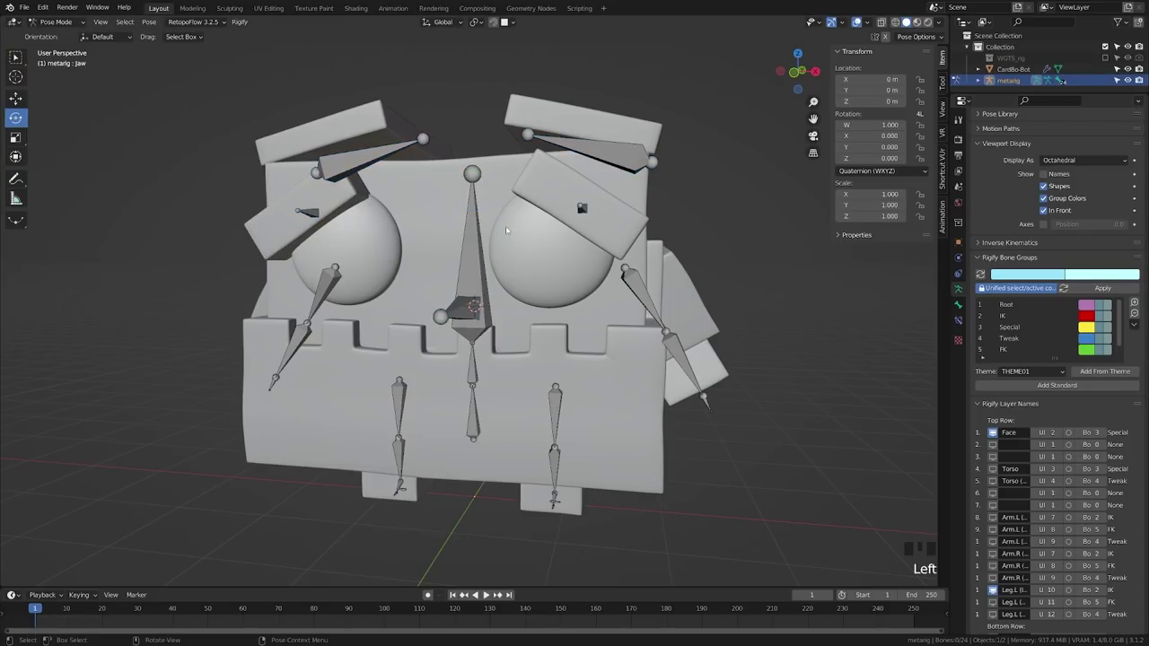
# Step: In front view, move the lower spine, neck and head bones to bone layer 4, the Torso layer
pyautogui.press('KP_1')
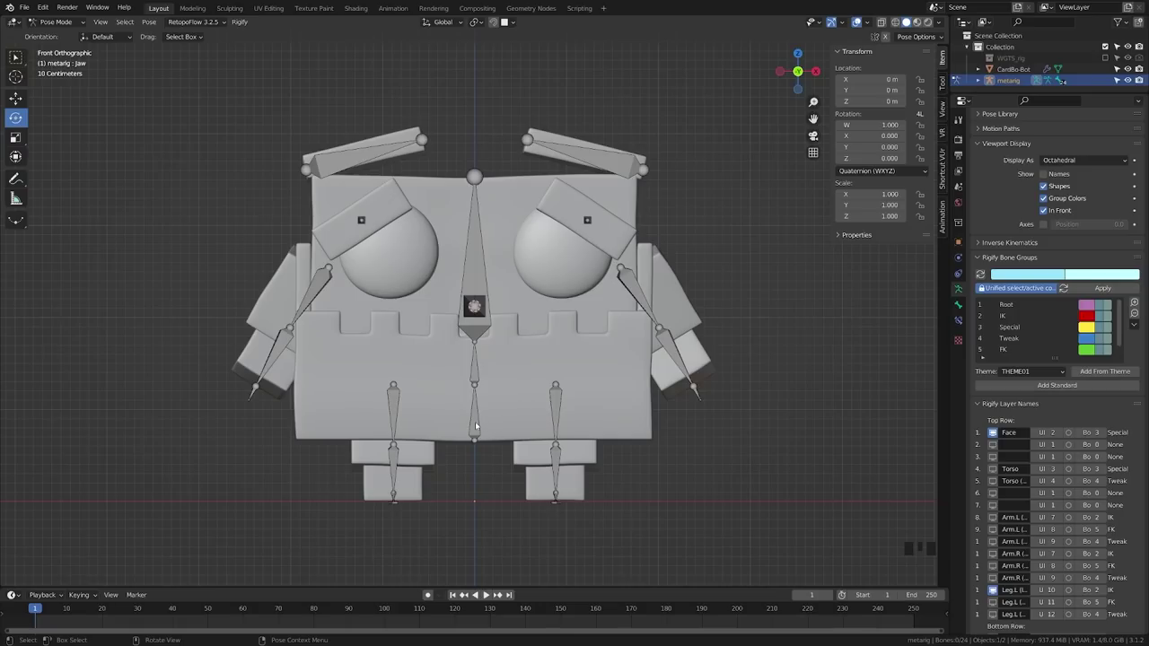
pyautogui.keyDown('shift'); pyautogui.click(476, 426); pyautogui.keyUp('shift')
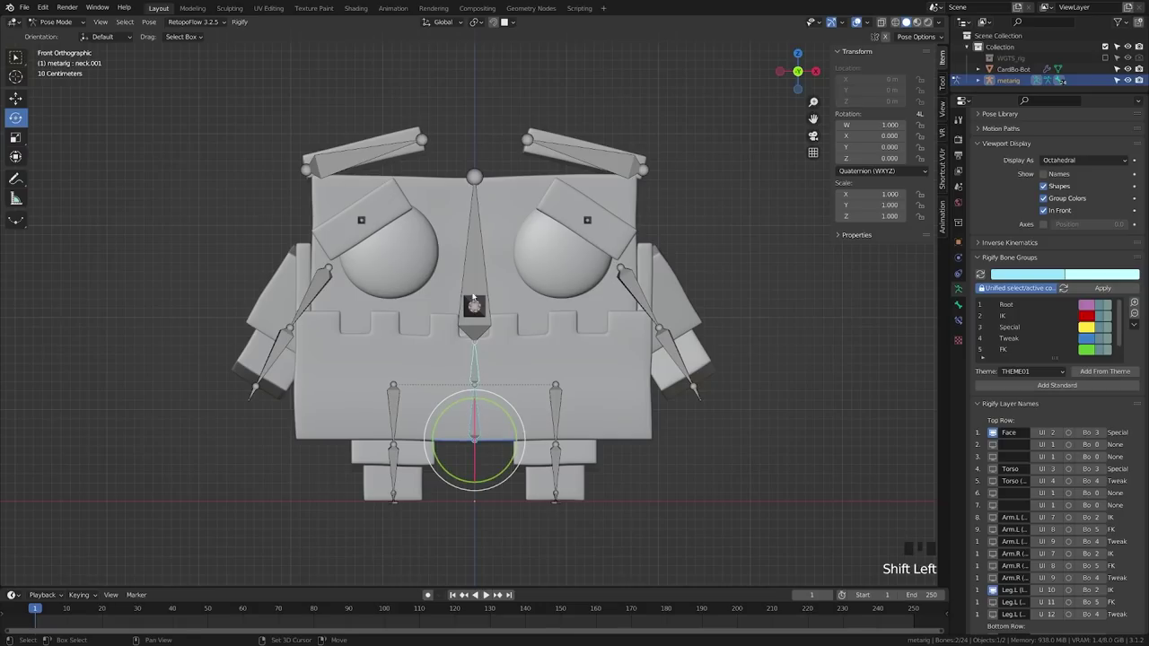
pyautogui.keyDown('shift'); pyautogui.click(471, 286); pyautogui.keyUp('shift')
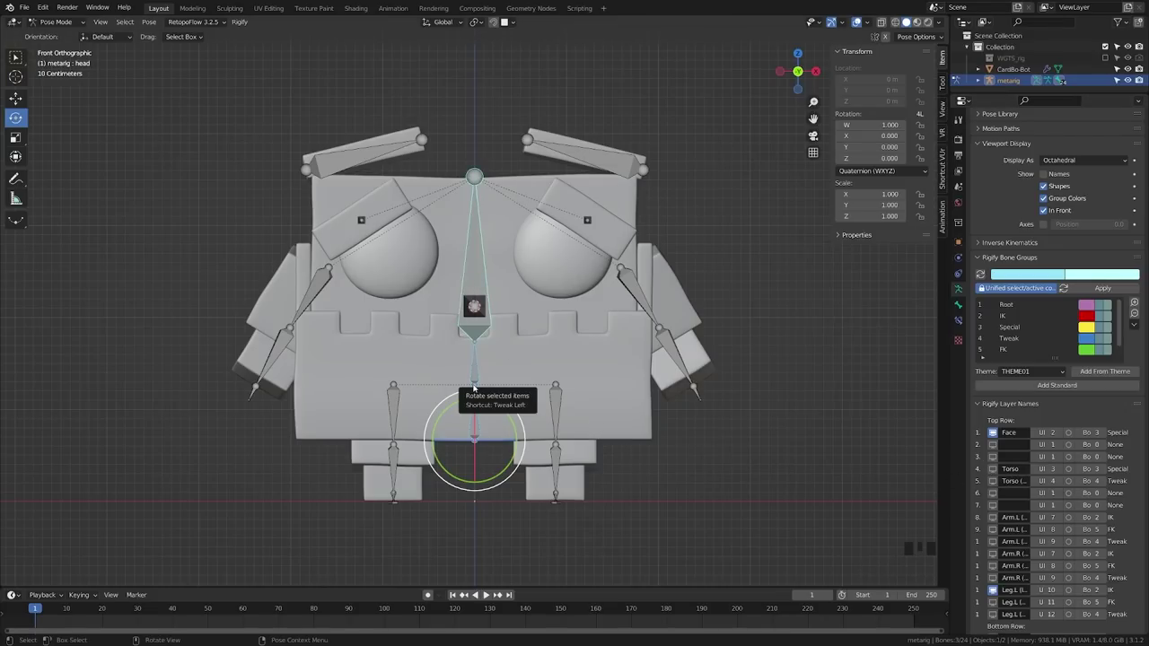
pyautogui.press('m')
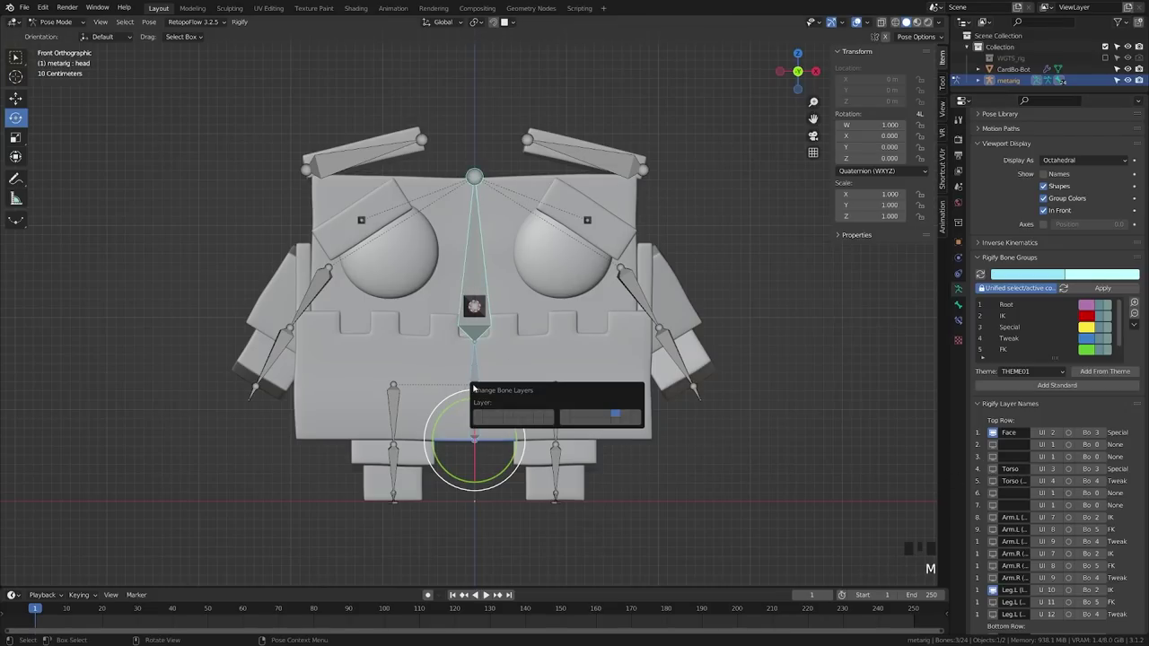
pyautogui.click(508, 418)
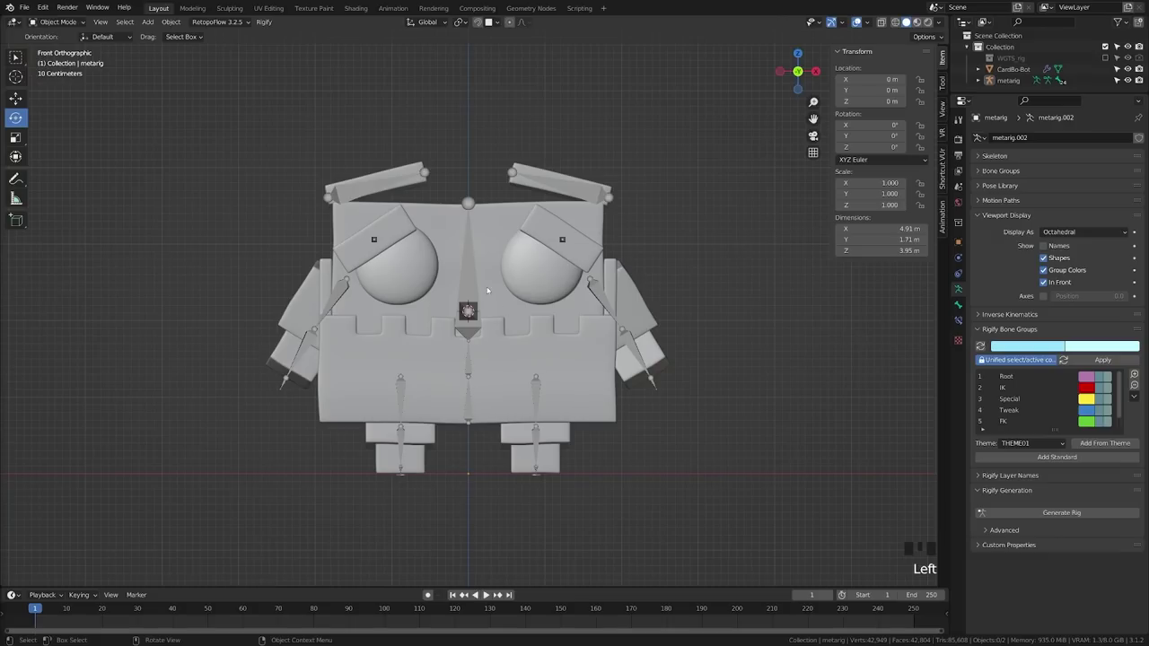
# Step: Reselect the metarig and switch it back to Pose Mode
pyautogui.click(466, 329)
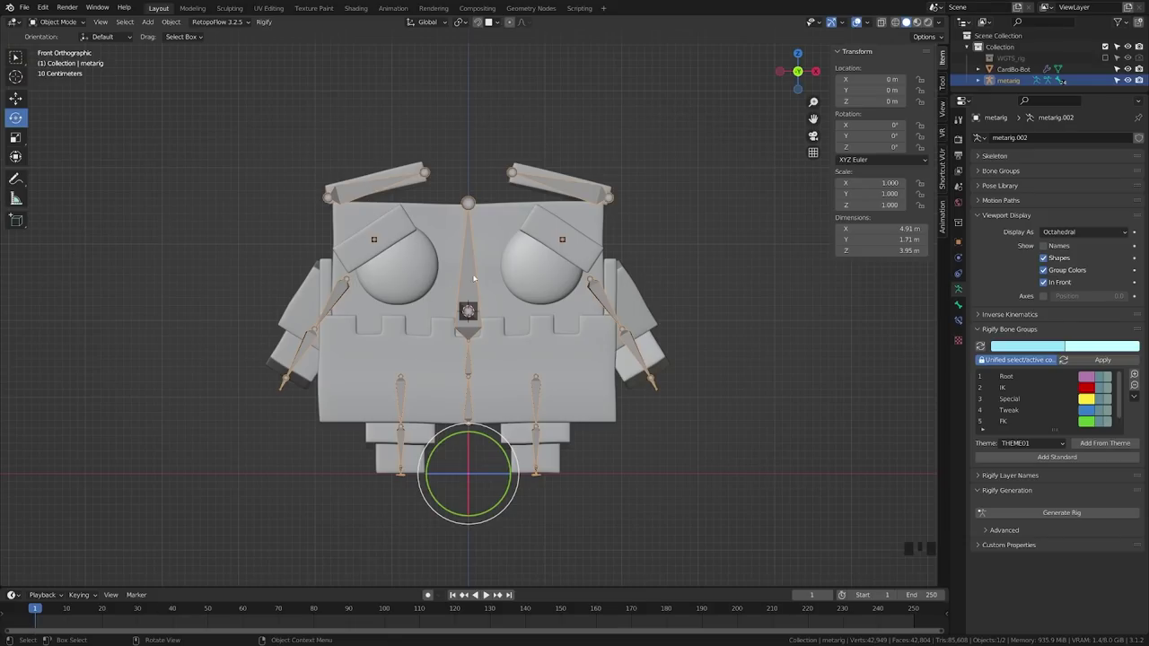
pyautogui.click(582, 164)
pyautogui.click(569, 208)
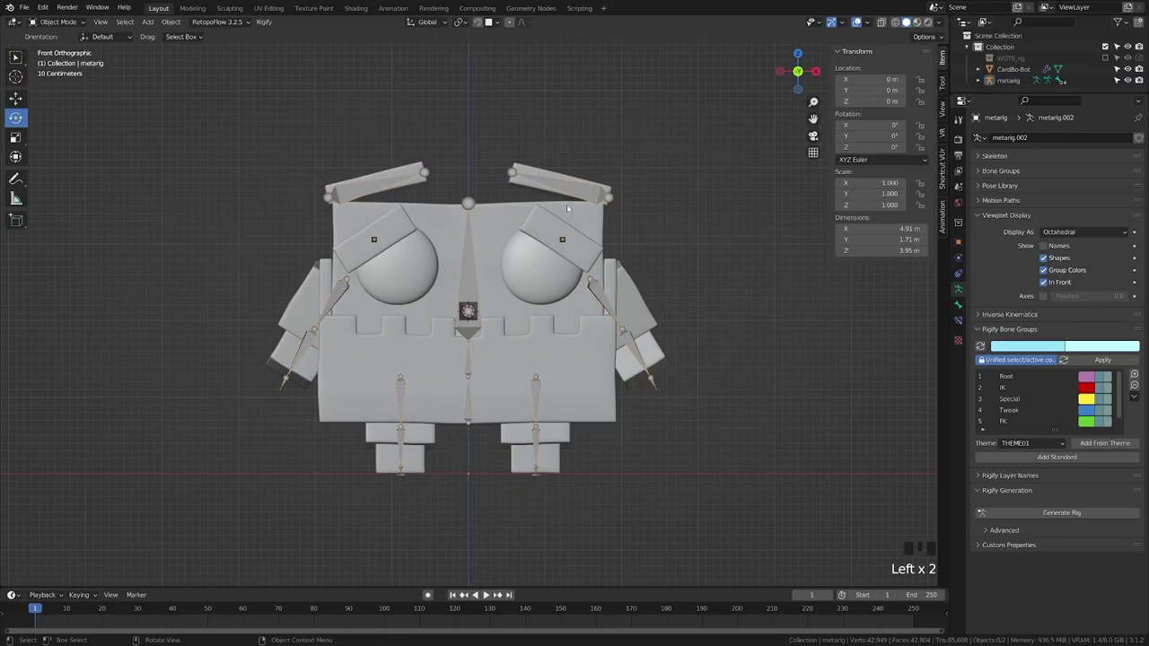
pyautogui.click(571, 191)
pyautogui.press('Tab')
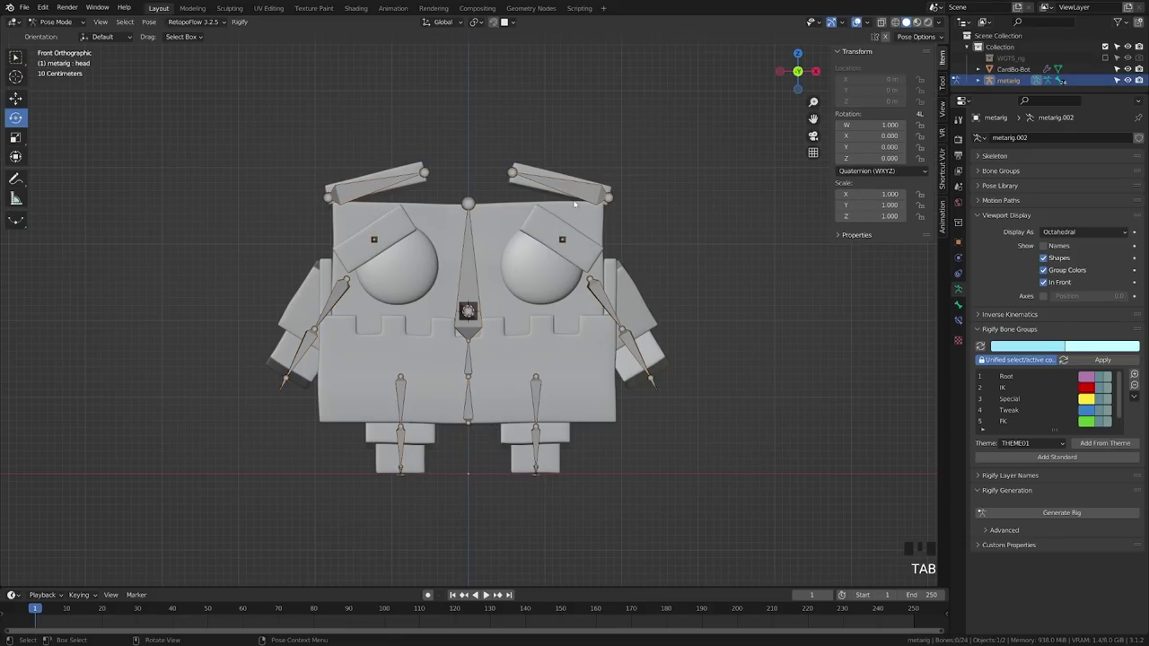
# Step: Set the Rigify widget of the Flap.L and Flap.R bones to cube
pyautogui.click(571, 191)
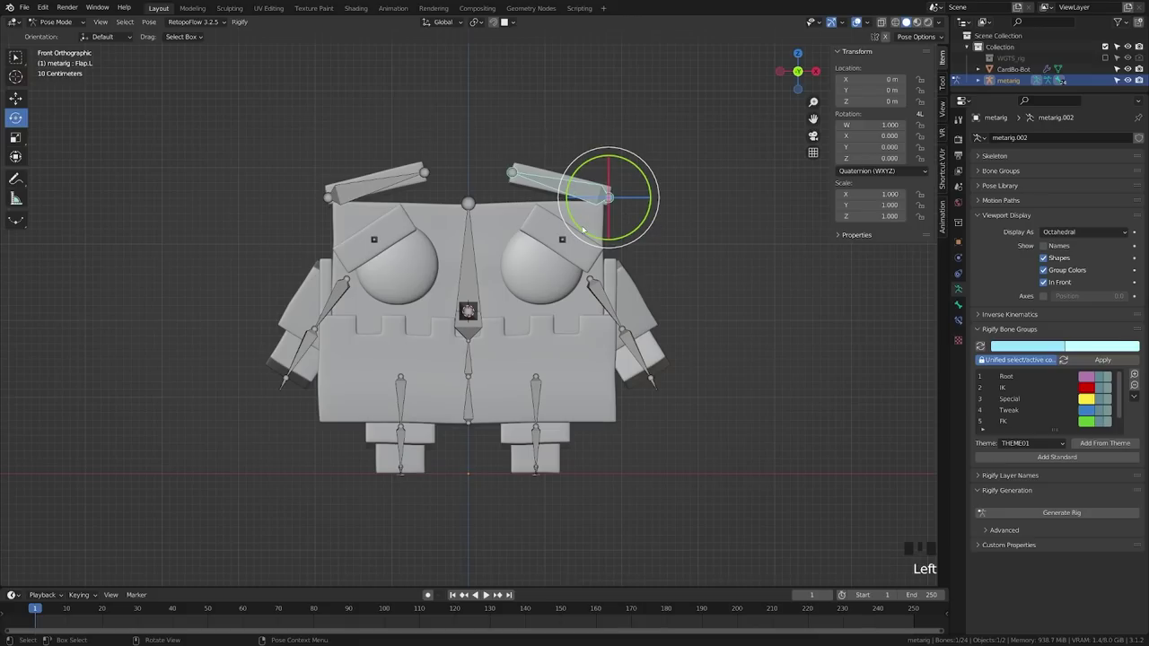
pyautogui.click(959, 306)
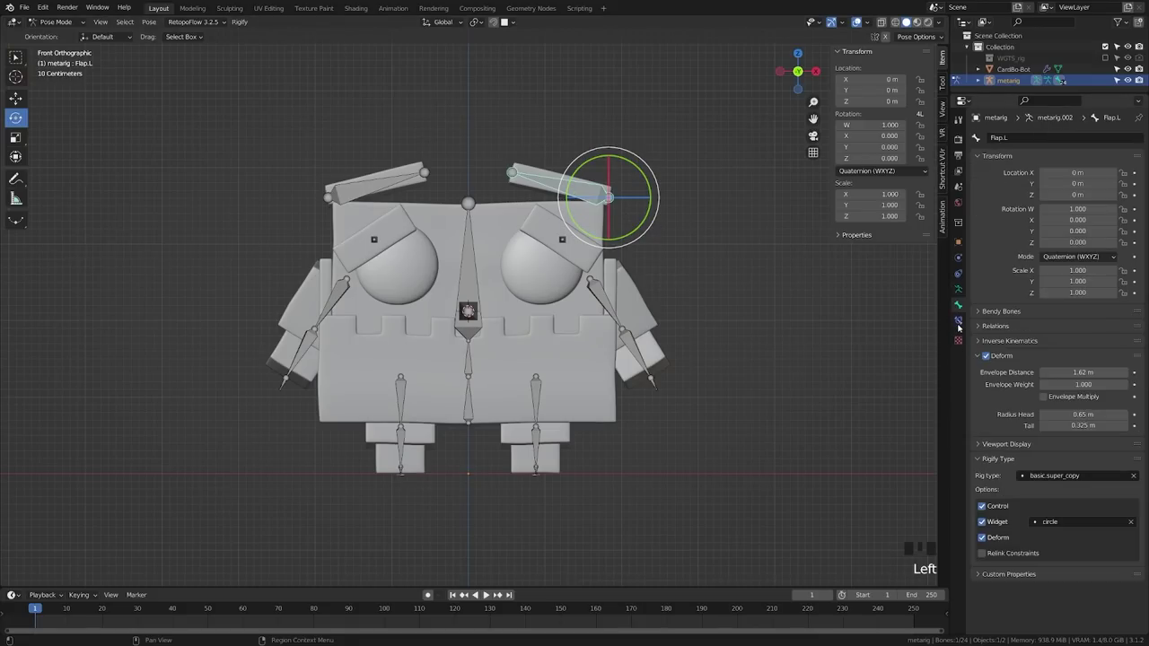
pyautogui.click(958, 320)
pyautogui.click(960, 307)
pyautogui.click(1055, 524)
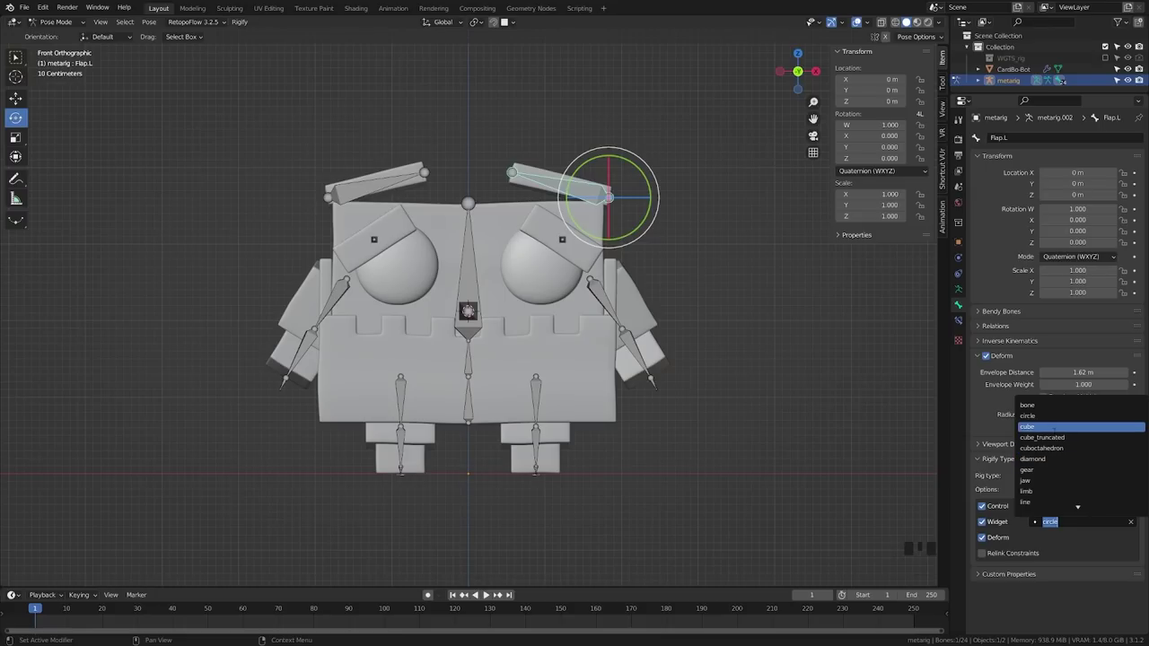
pyautogui.click(400, 183)
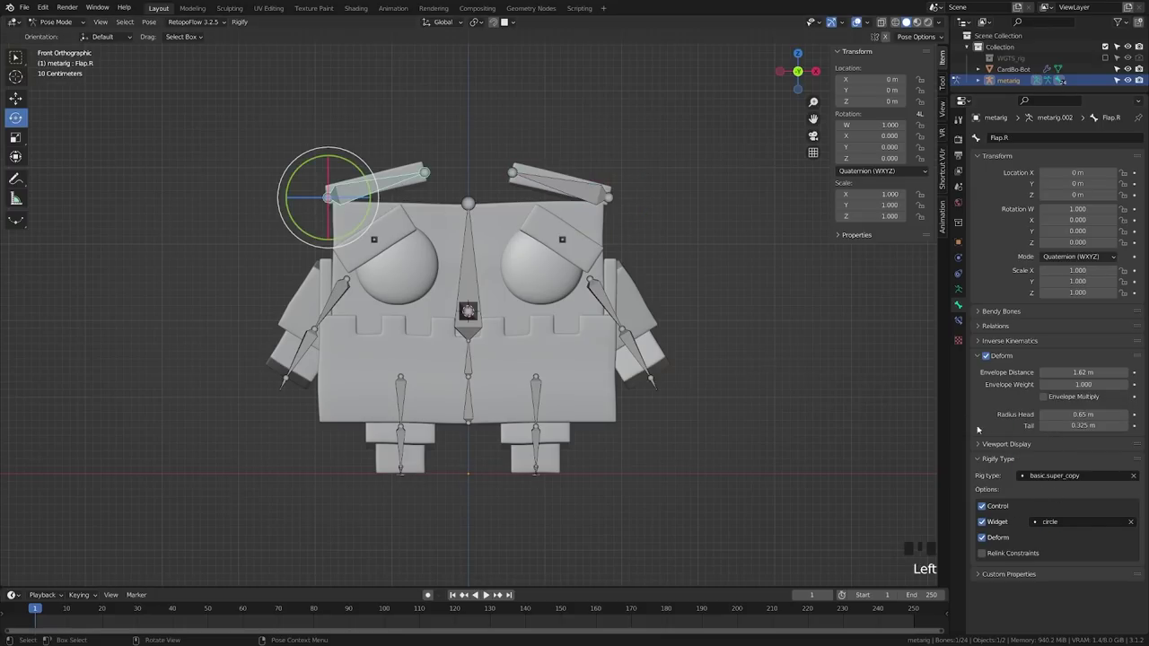
pyautogui.click(1077, 522)
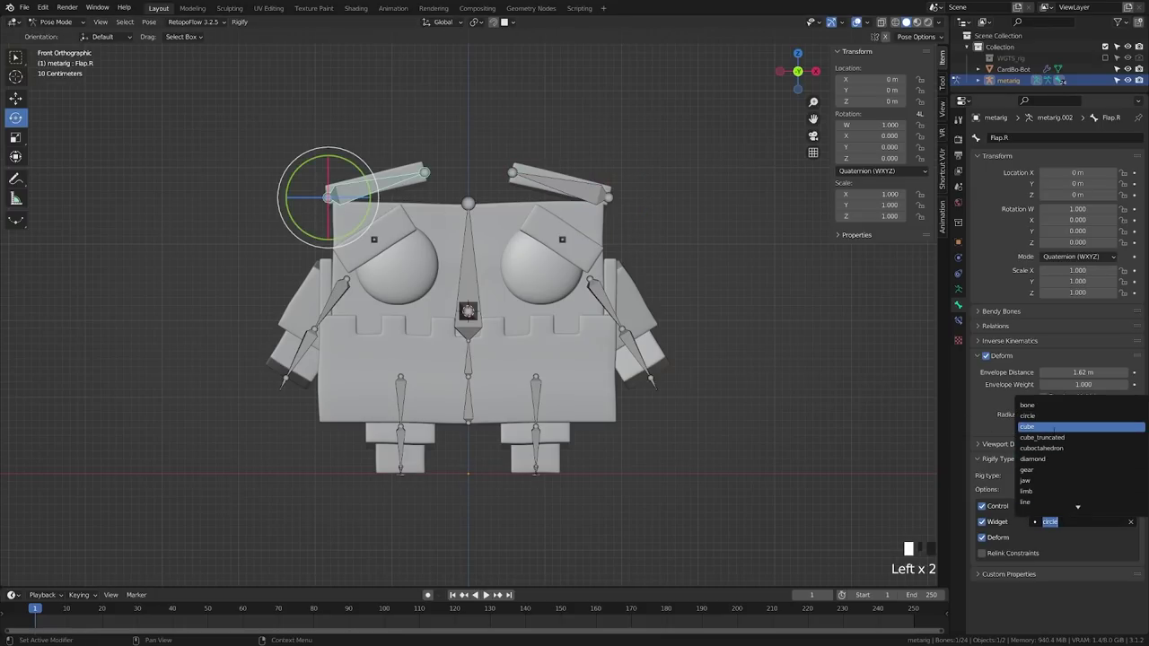
# Step: Set the Rigify widget of the Eyebrow.L and Eyebrow.R bones to cube
pyautogui.click(567, 237)
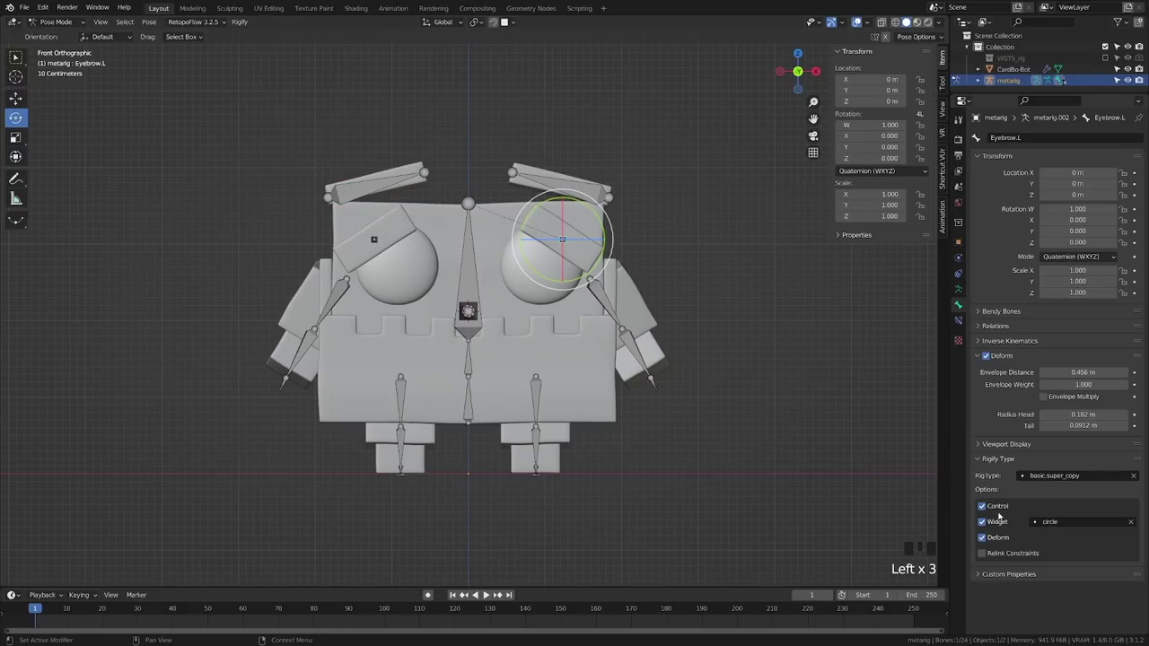
pyautogui.click(1050, 522)
pyautogui.click(1057, 526)
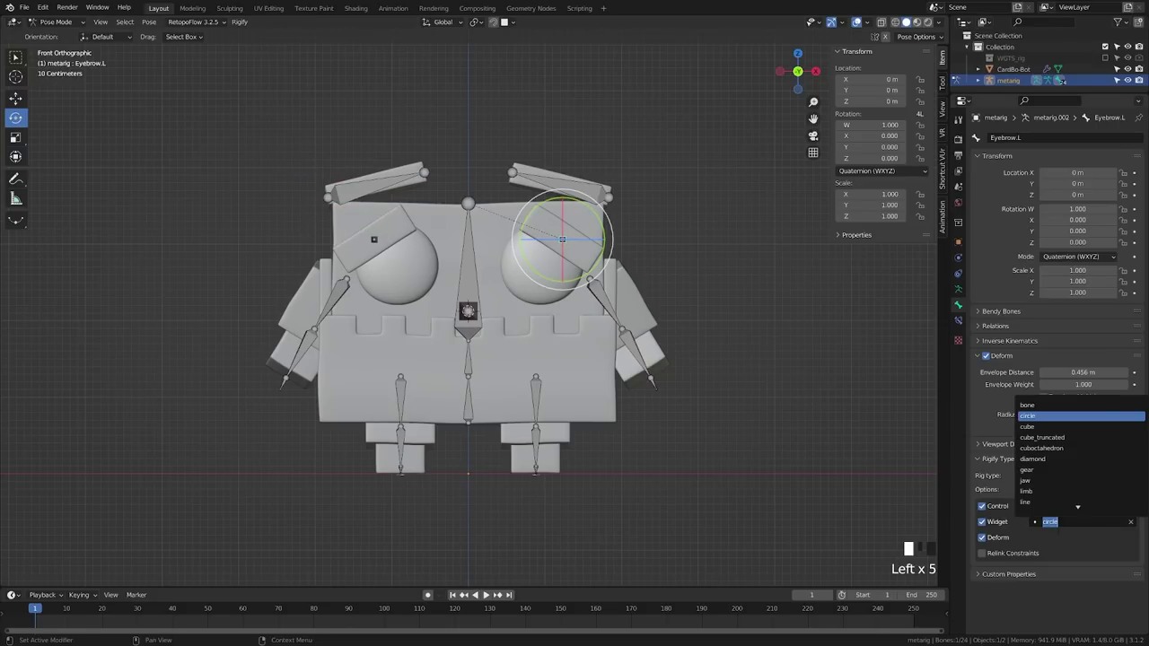
pyautogui.click(1060, 428)
pyautogui.click(375, 243)
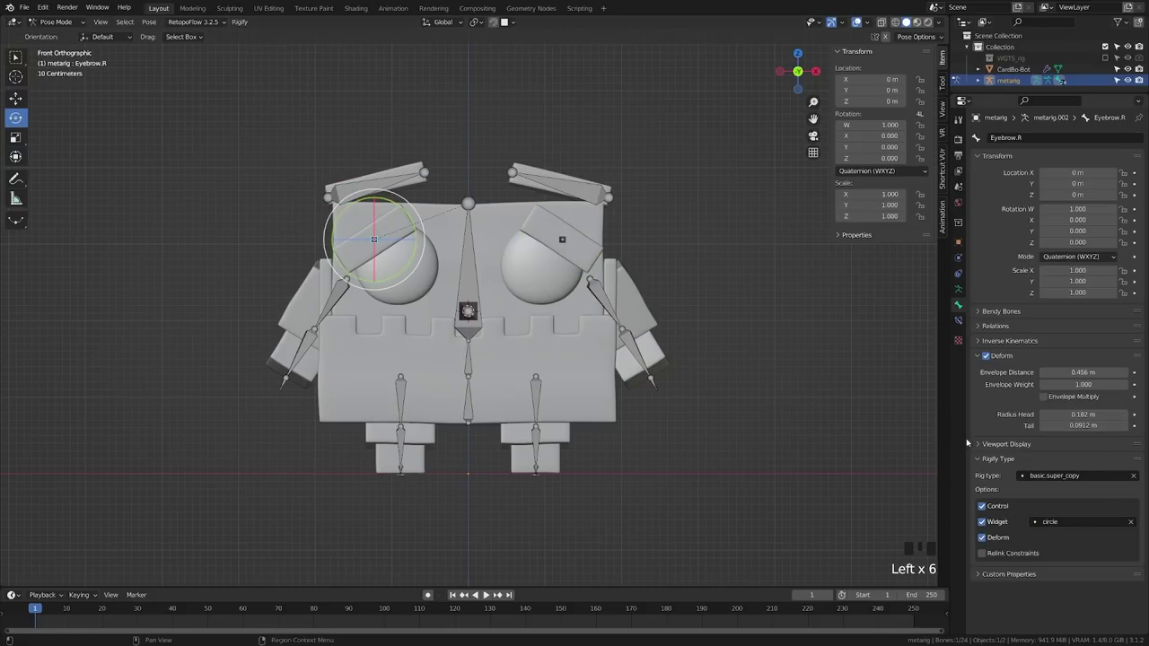
pyautogui.click(1050, 522)
# Step: Set the Rigify widget of the Jaw bone to cube
pyautogui.click(469, 310)
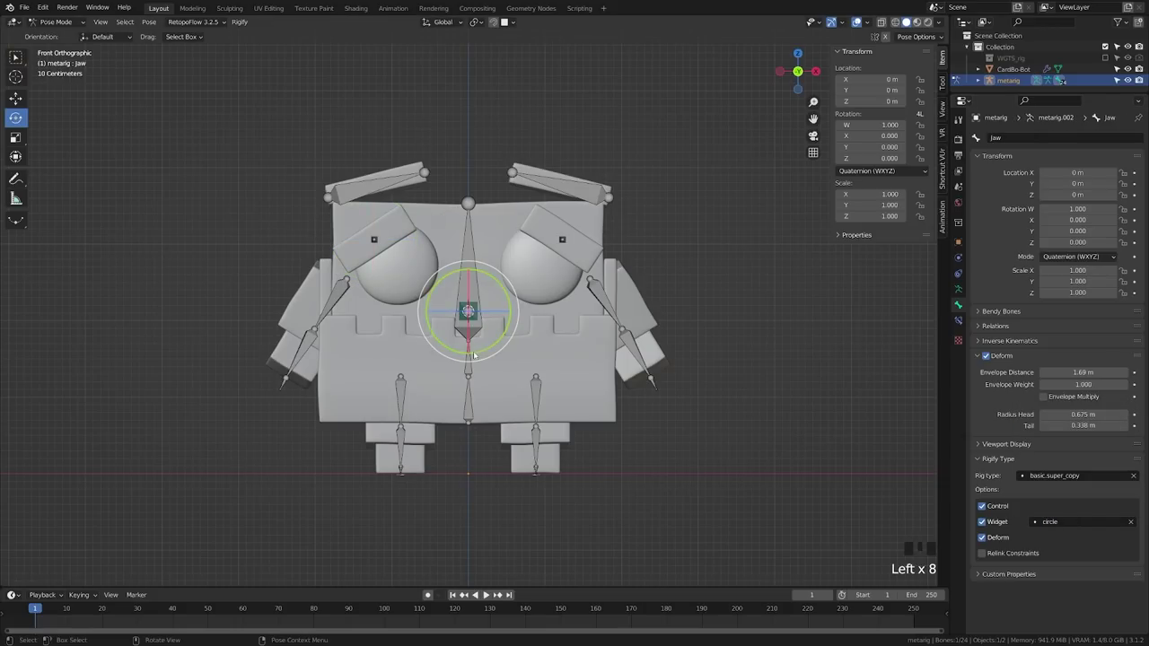
pyautogui.click(1055, 522)
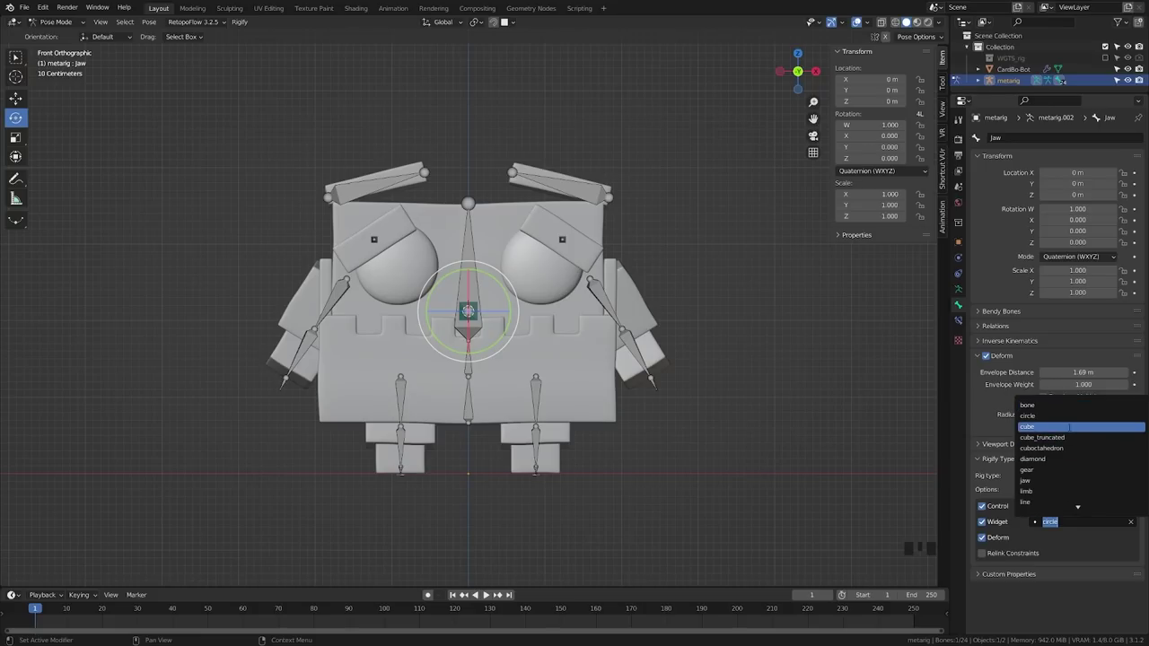
pyautogui.click(1069, 428)
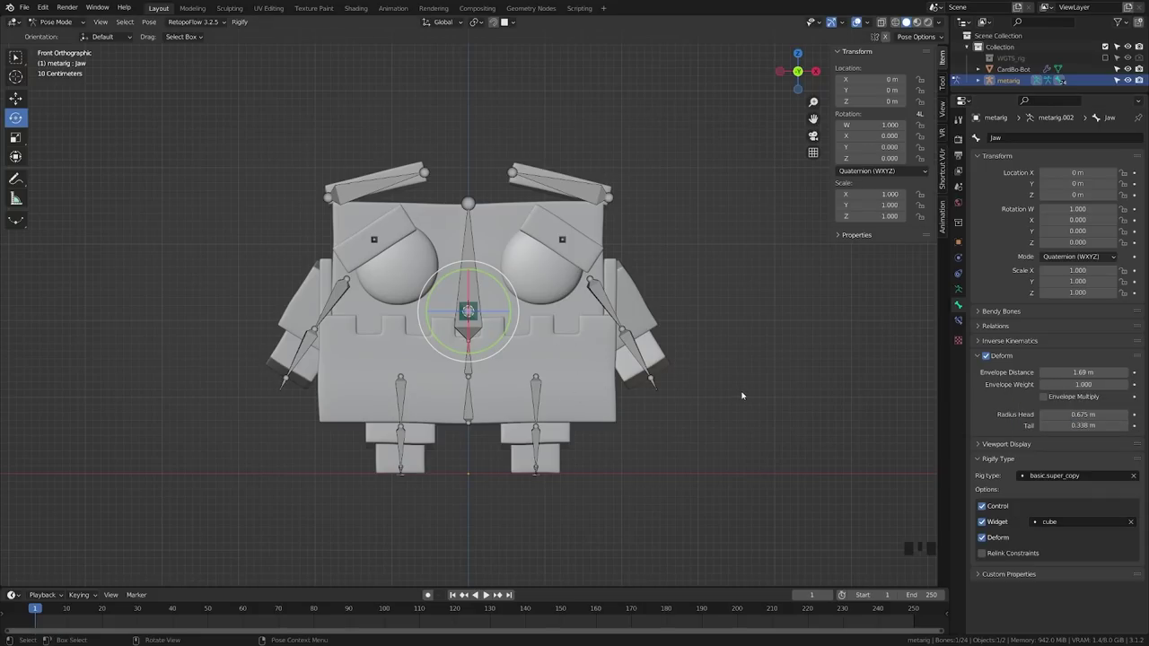
# Step: Leave Pose Mode, save the file, and save a new version as CardBoBot.007.blend
pyautogui.press('Tab')
pyautogui.hotkey('ctrl', 's')
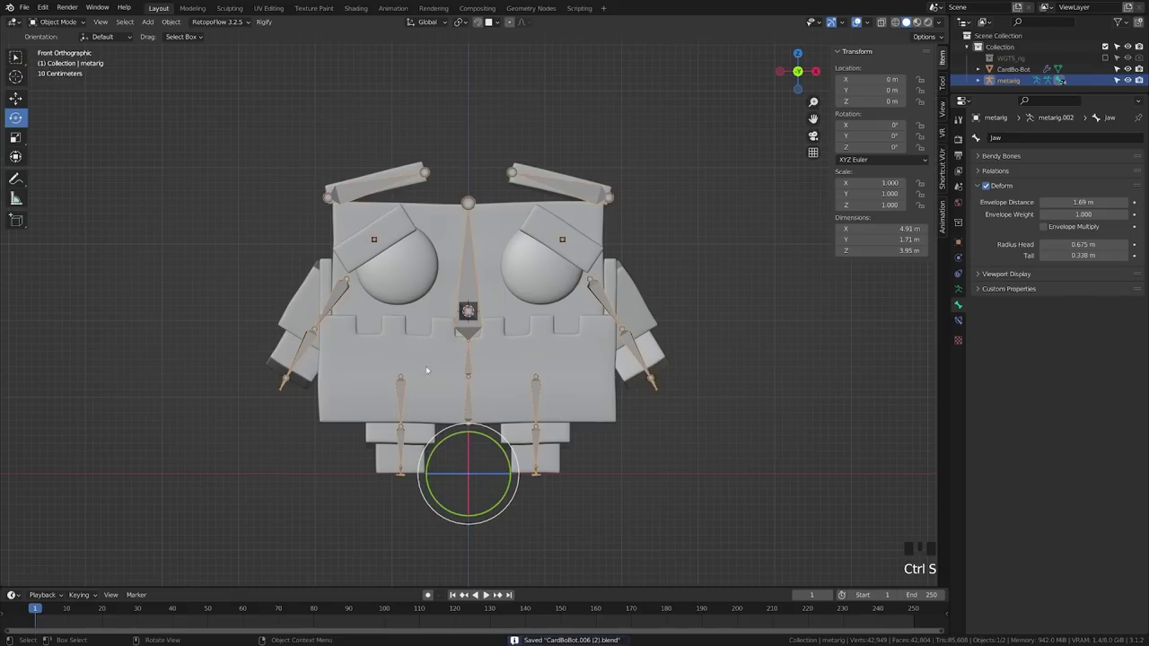
pyautogui.click(24, 7)
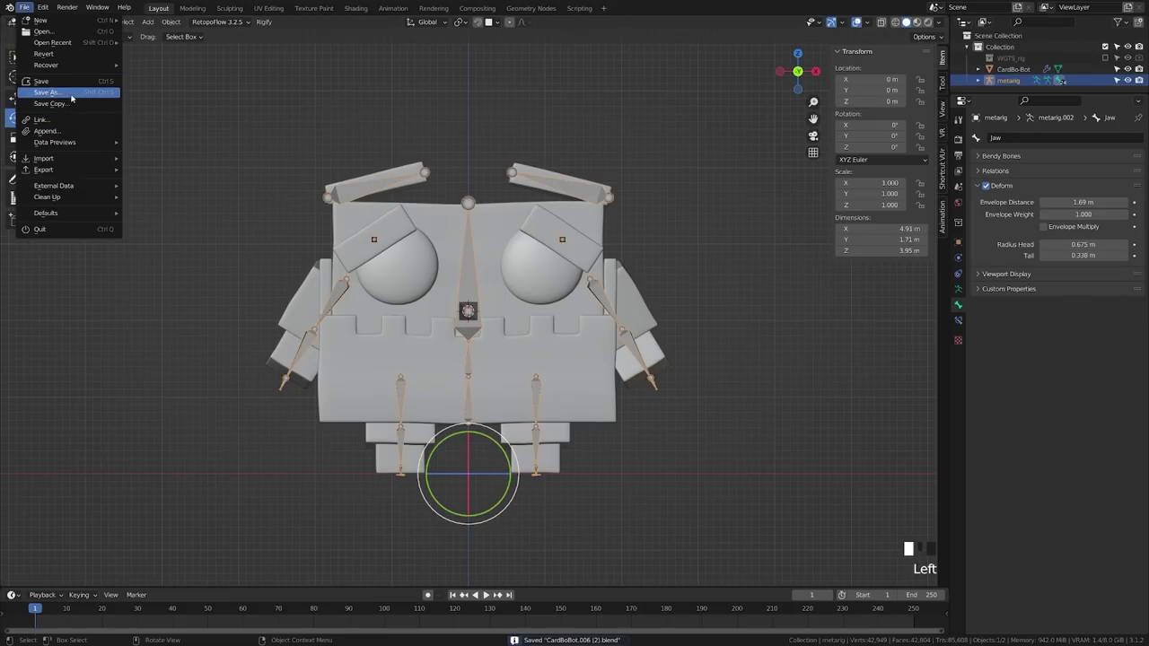
pyautogui.click(49, 94)
pyautogui.click(196, 577)
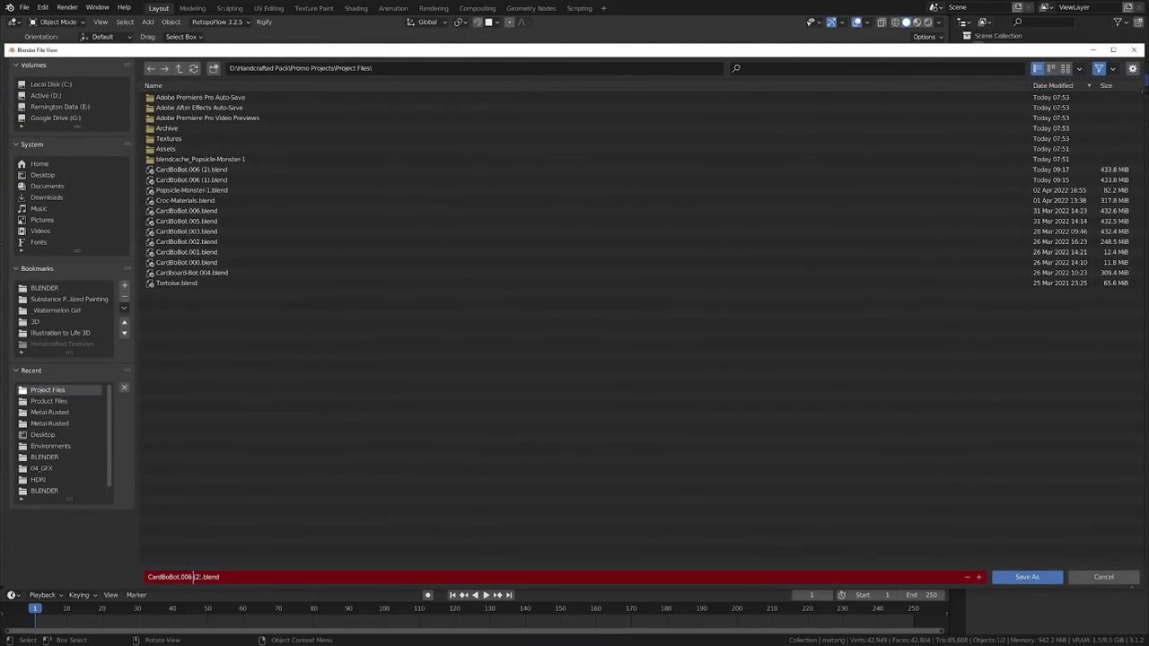
pyautogui.moveTo(197, 577); pyautogui.dragTo(187, 577)
pyautogui.write('7')
pyautogui.press('Return')
pyautogui.click(1023, 577)
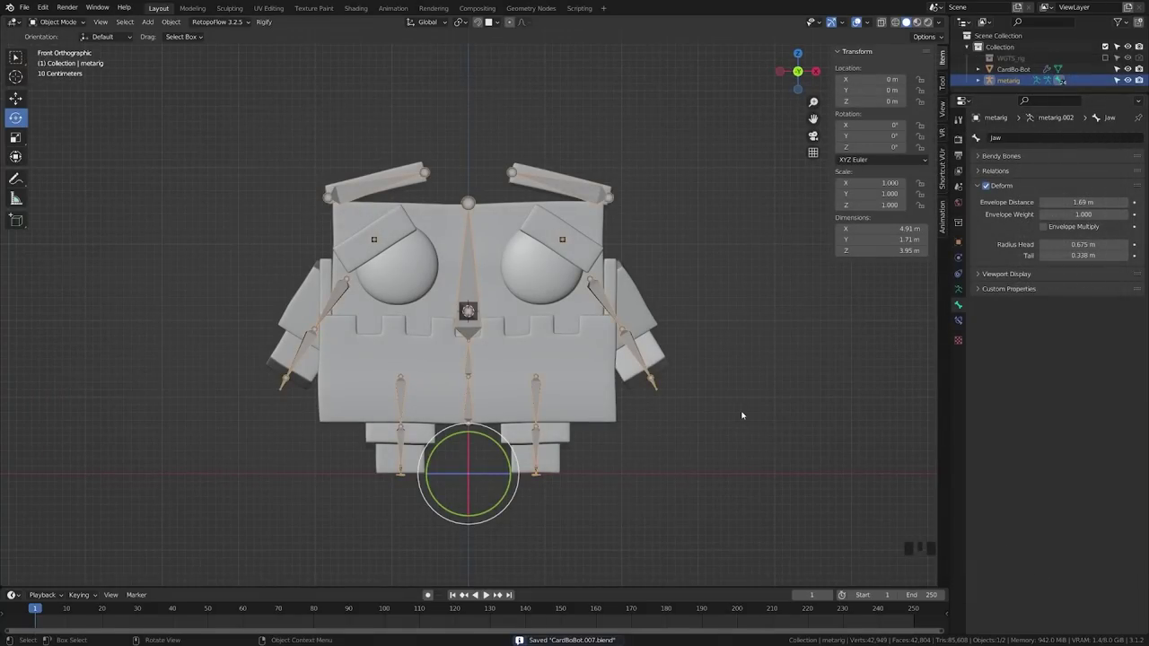
# Step: Generate the Rigify control rig from the metarig
pyautogui.scroll(1, 462, 454)
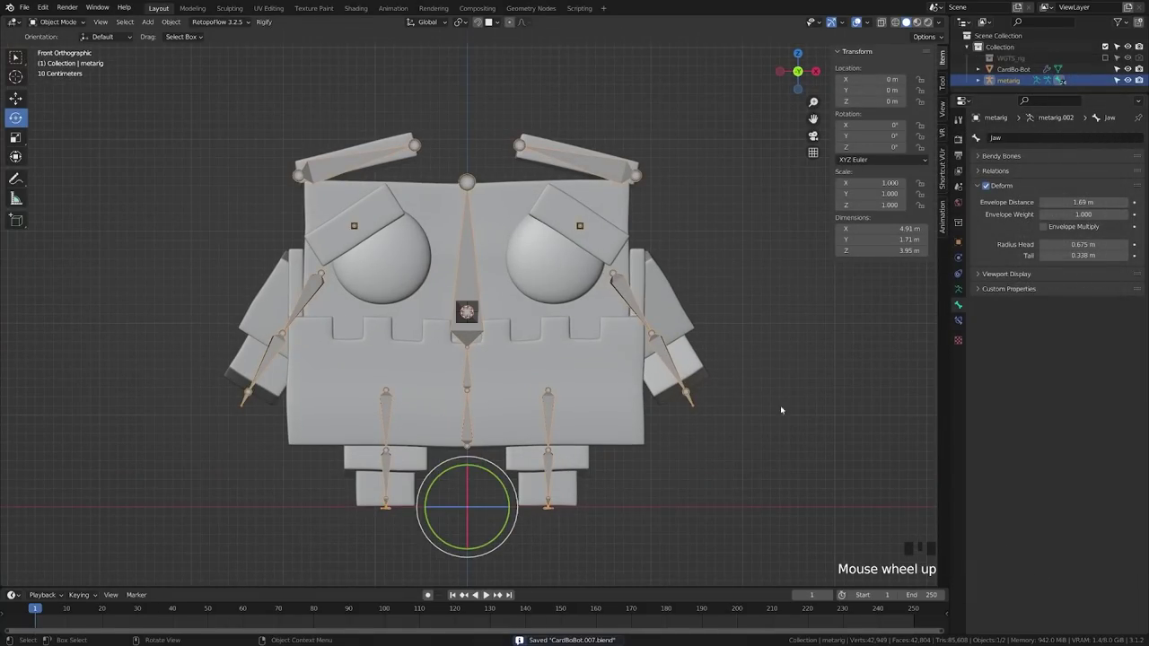
pyautogui.click(476, 264)
pyautogui.click(477, 264)
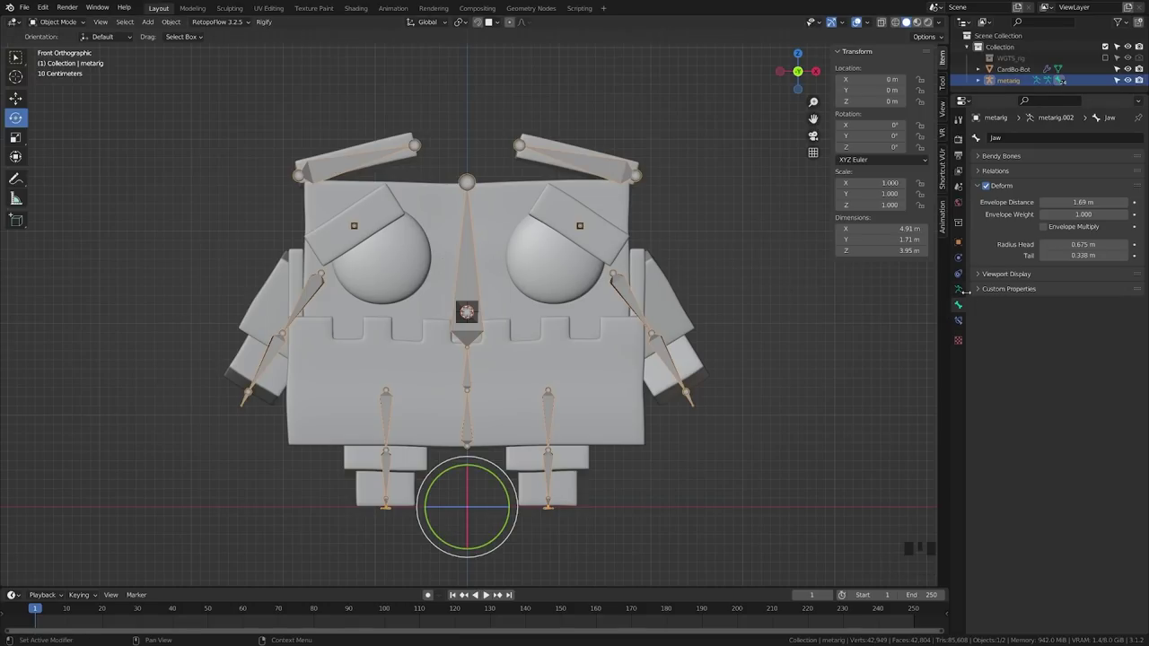
pyautogui.click(958, 289)
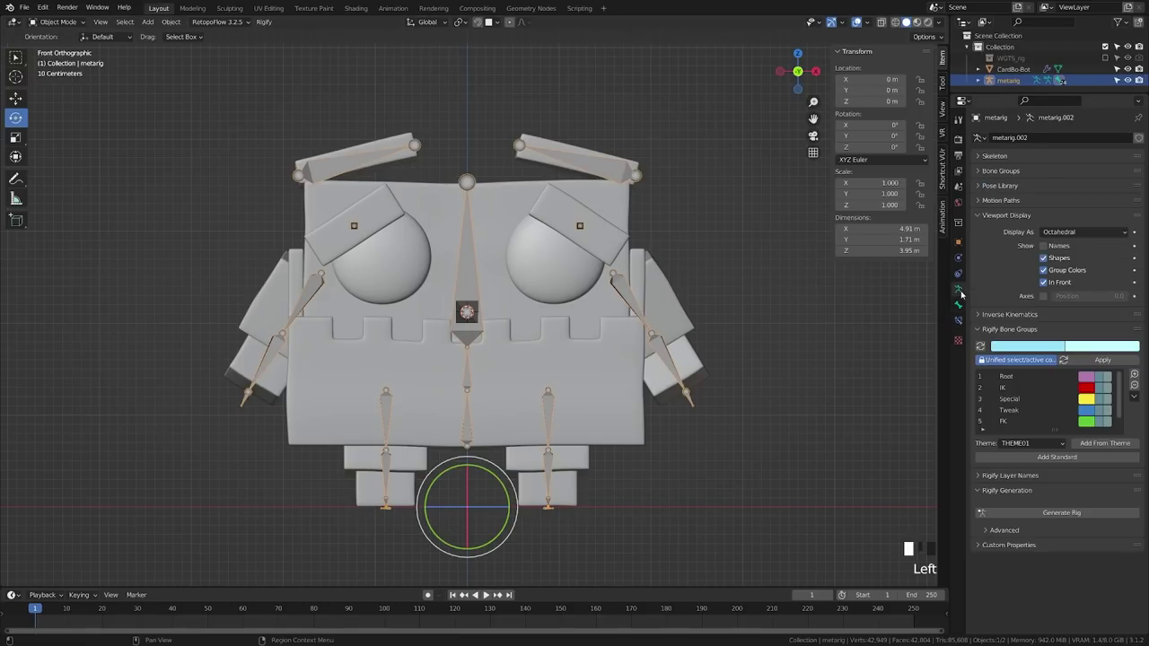
pyautogui.click(1062, 512)
pyautogui.scroll(-3, 540, 384)
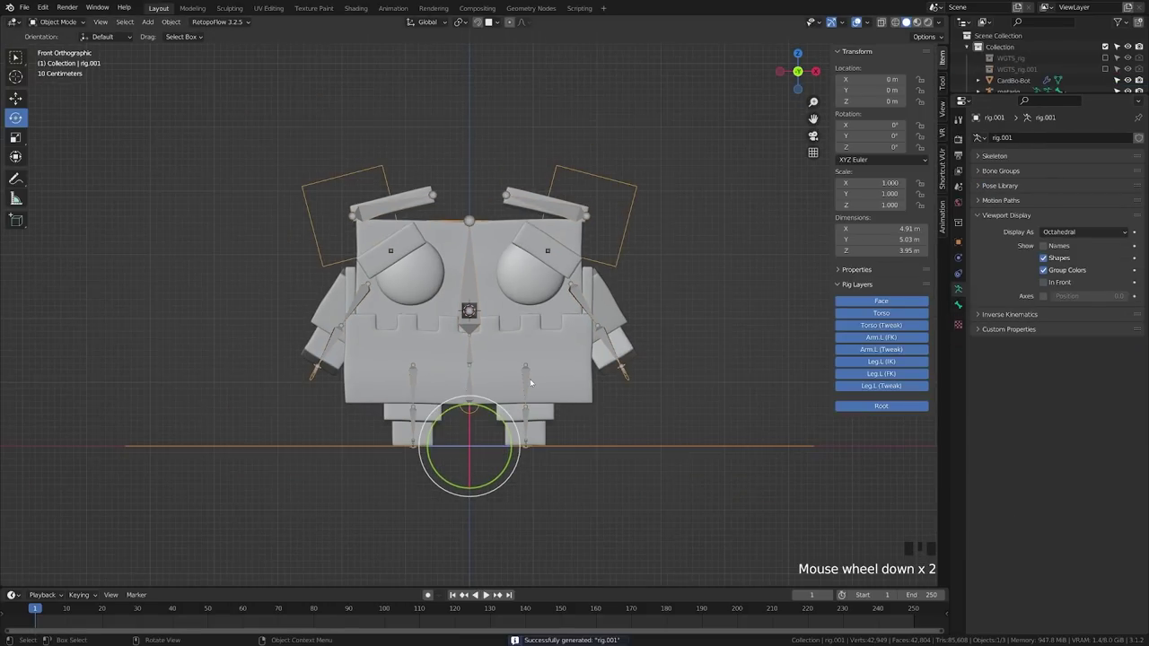
# Step: Hide the metarig and the CardBo-Bot mesh so only the generated rig stays in view
pyautogui.click(471, 305)
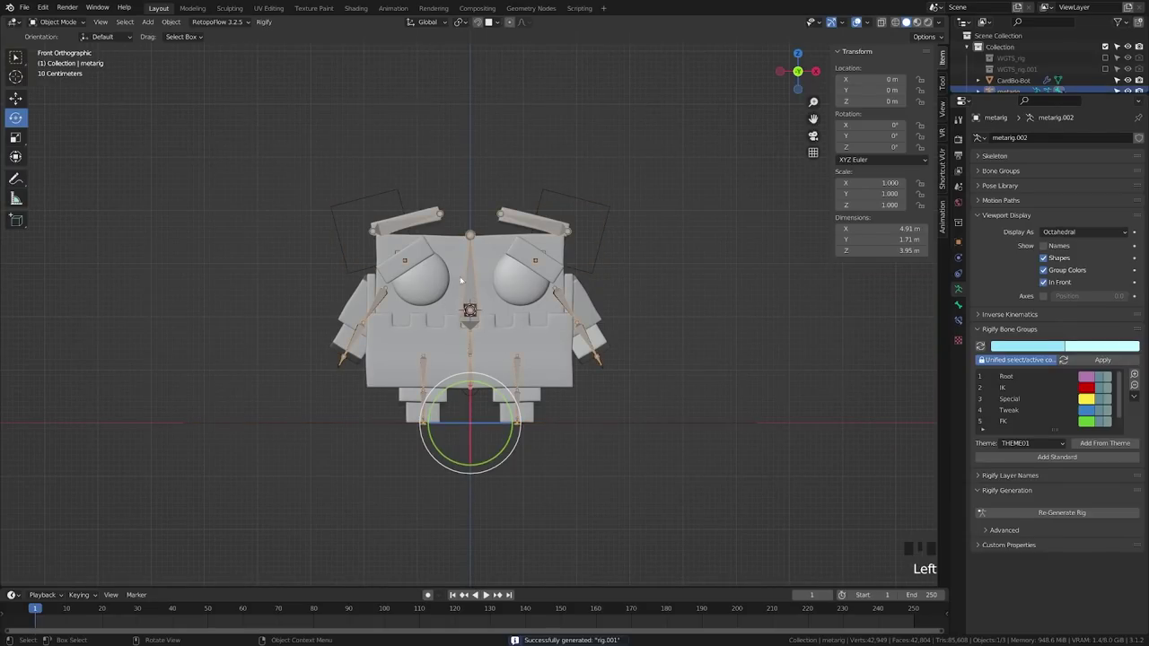
pyautogui.keyDown('alt'); pyautogui.click(463, 292); pyautogui.keyUp('alt')
pyautogui.click(460, 290)
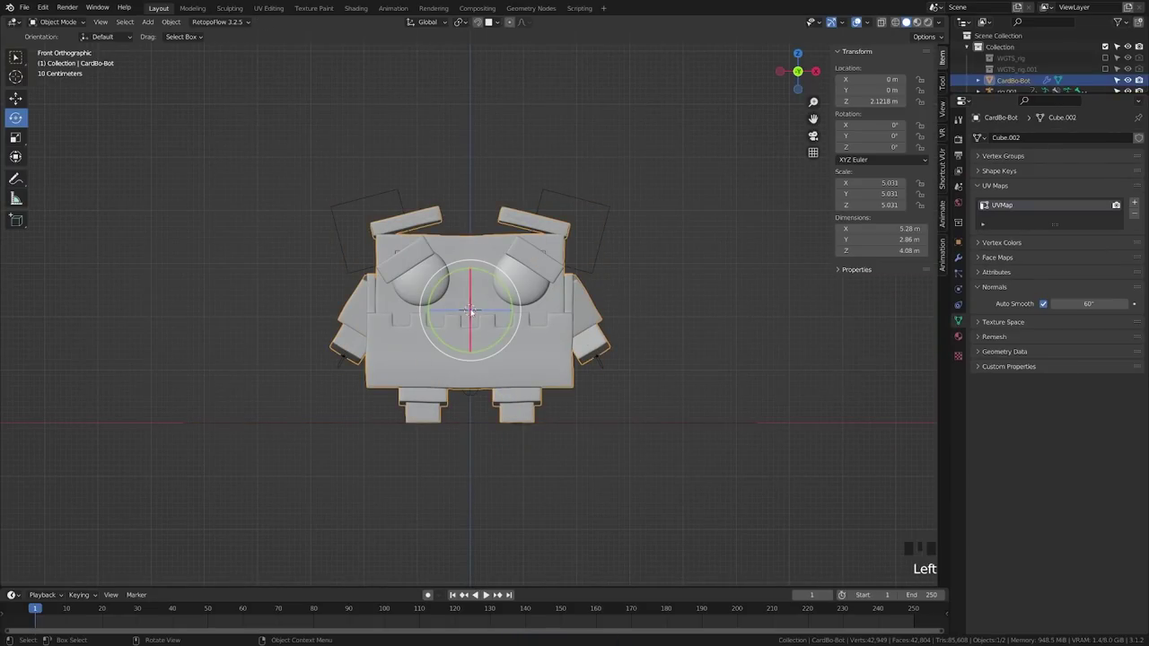
pyautogui.press('h')
pyautogui.scroll(3, 512, 371)
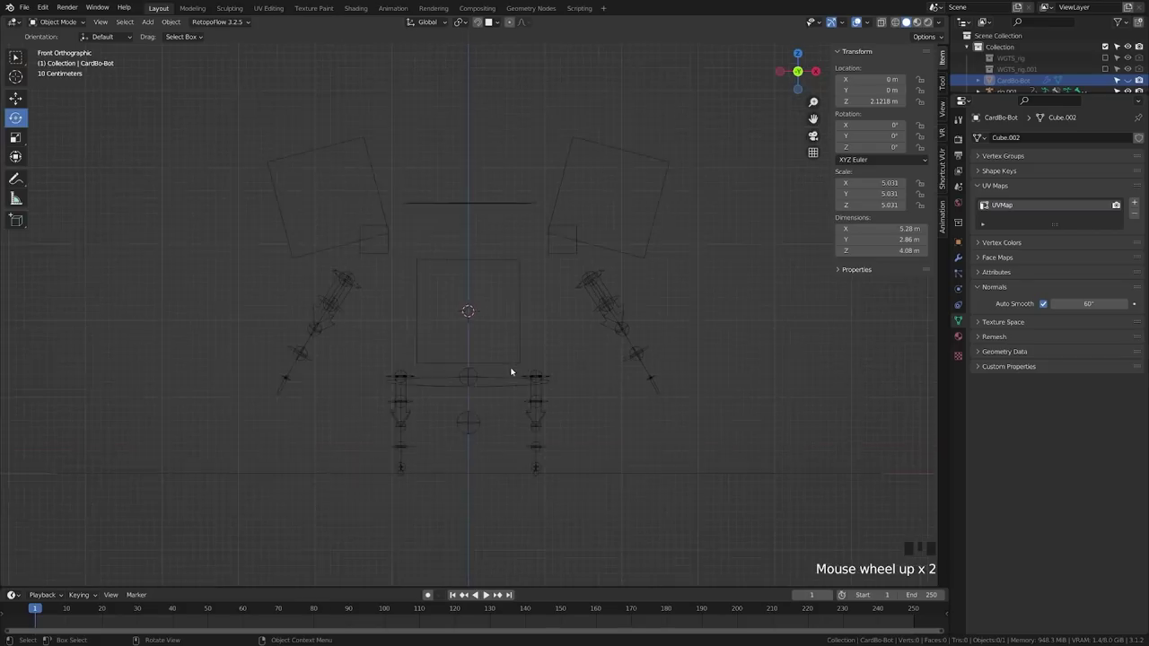
# Step: Select the generated rig.001, switch it to Pose Mode and clear the bone selection
pyautogui.click(518, 377)
pyautogui.press('Tab')
pyautogui.click(521, 464)
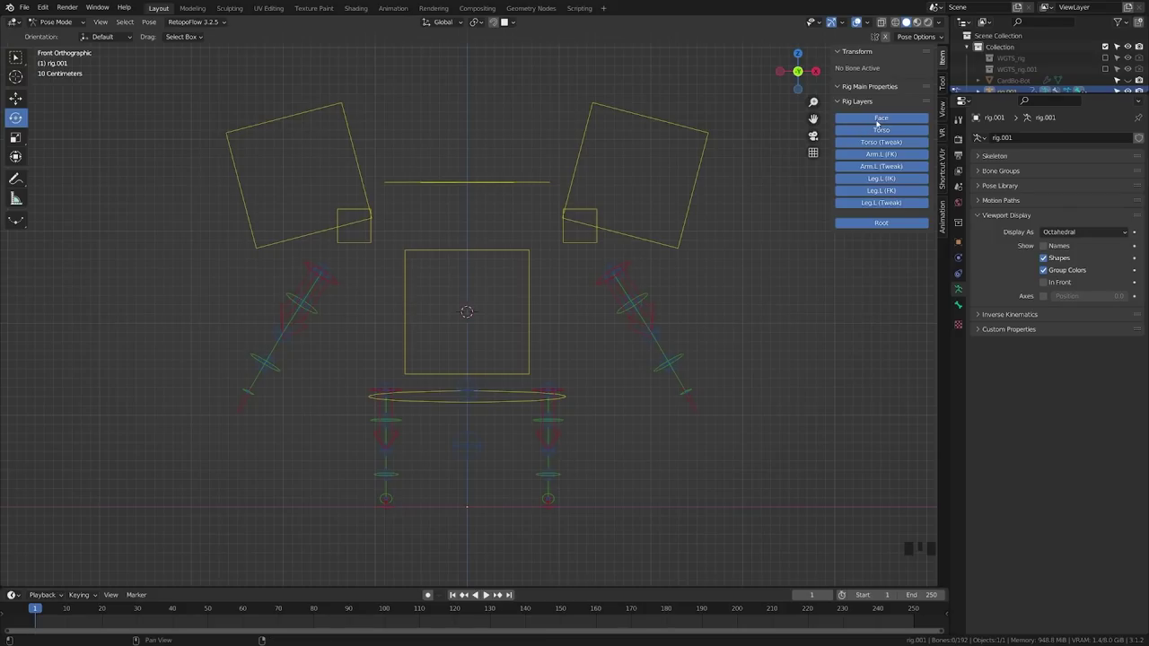
# Step: Toggle the Face, Torso and Torso (Tweak) rig layers off and on to check which controls each contains
pyautogui.click(877, 122)
pyautogui.click(878, 122)
pyautogui.click(878, 122)
pyautogui.click(878, 122)
pyautogui.click(878, 132)
pyautogui.click(878, 132)
pyautogui.click(878, 132)
pyautogui.click(878, 132)
pyautogui.click(878, 132)
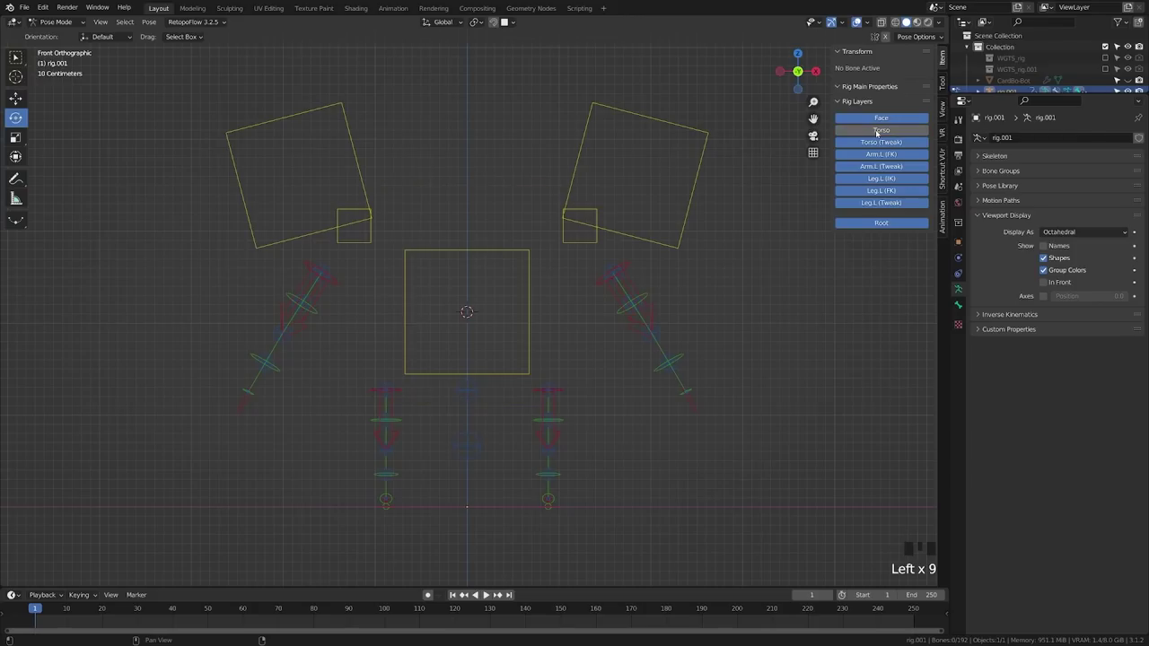
pyautogui.click(878, 132)
pyautogui.click(885, 144)
pyautogui.click(885, 143)
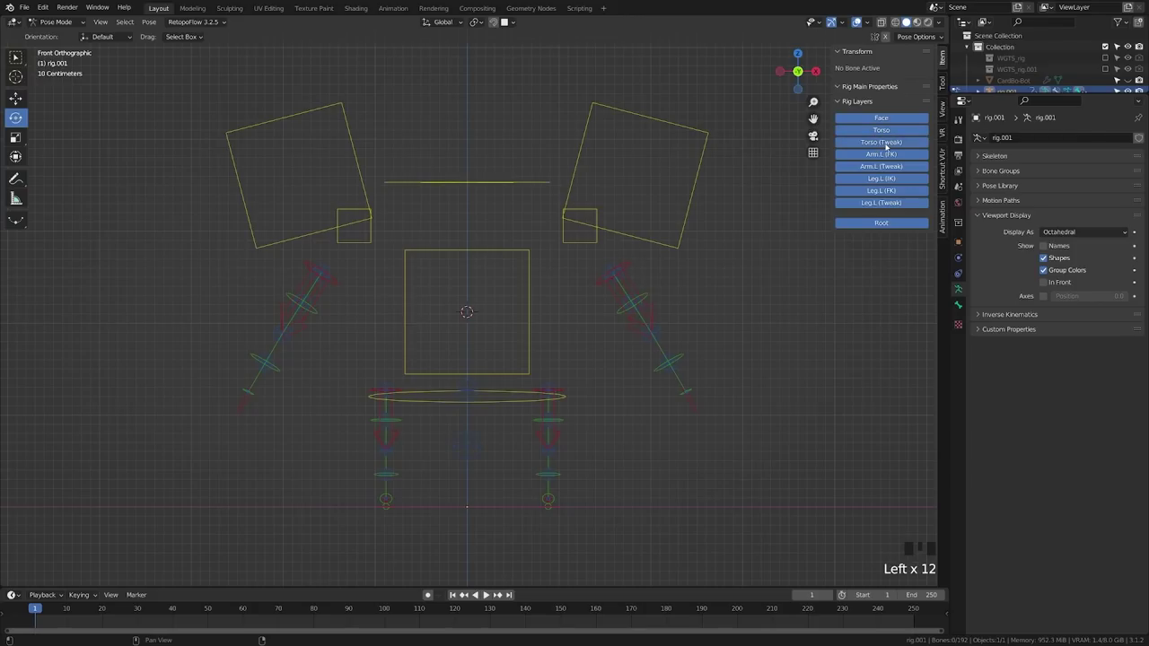
# Step: Toggle the arm, leg and Root rig layers off and on to check which controls each contains
pyautogui.click(888, 156)
pyautogui.click(887, 155)
pyautogui.click(905, 170)
pyautogui.click(905, 170)
pyautogui.click(900, 188)
pyautogui.click(898, 192)
pyautogui.click(895, 191)
pyautogui.click(895, 191)
pyautogui.click(898, 203)
pyautogui.click(898, 203)
pyautogui.click(892, 223)
pyautogui.click(892, 223)
pyautogui.click(892, 223)
# Step: Test the Jaw and neck controls by moving each one briefly and cancelling the move
pyautogui.click(477, 241)
pyautogui.click(350, 214)
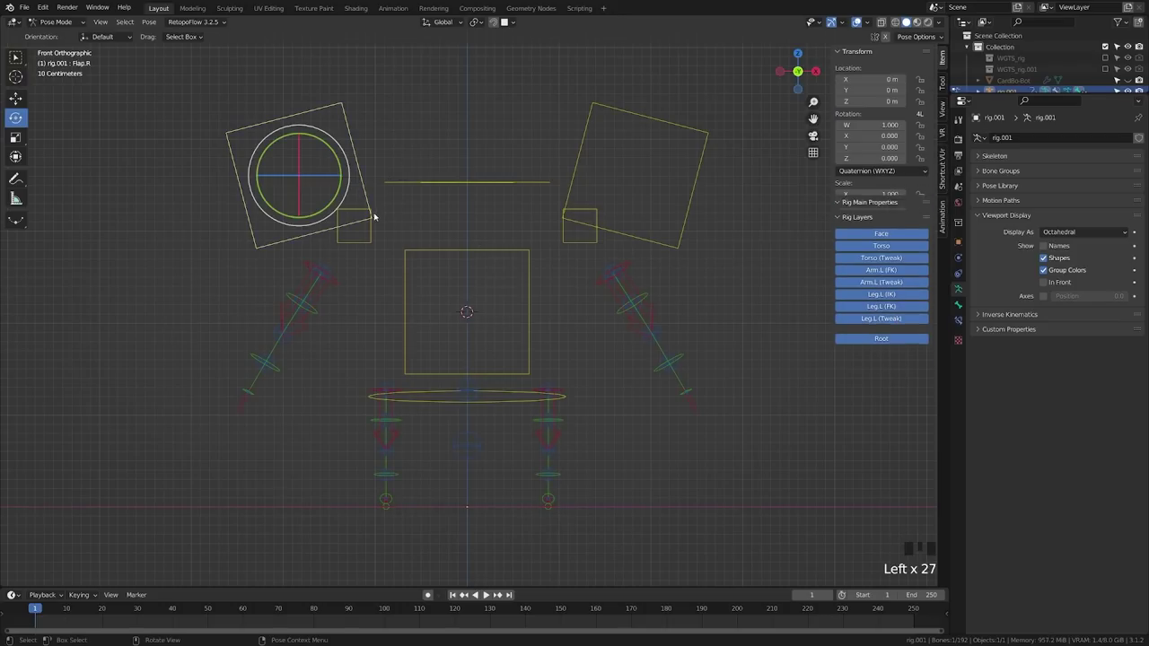
pyautogui.click(482, 257)
pyautogui.press('g')
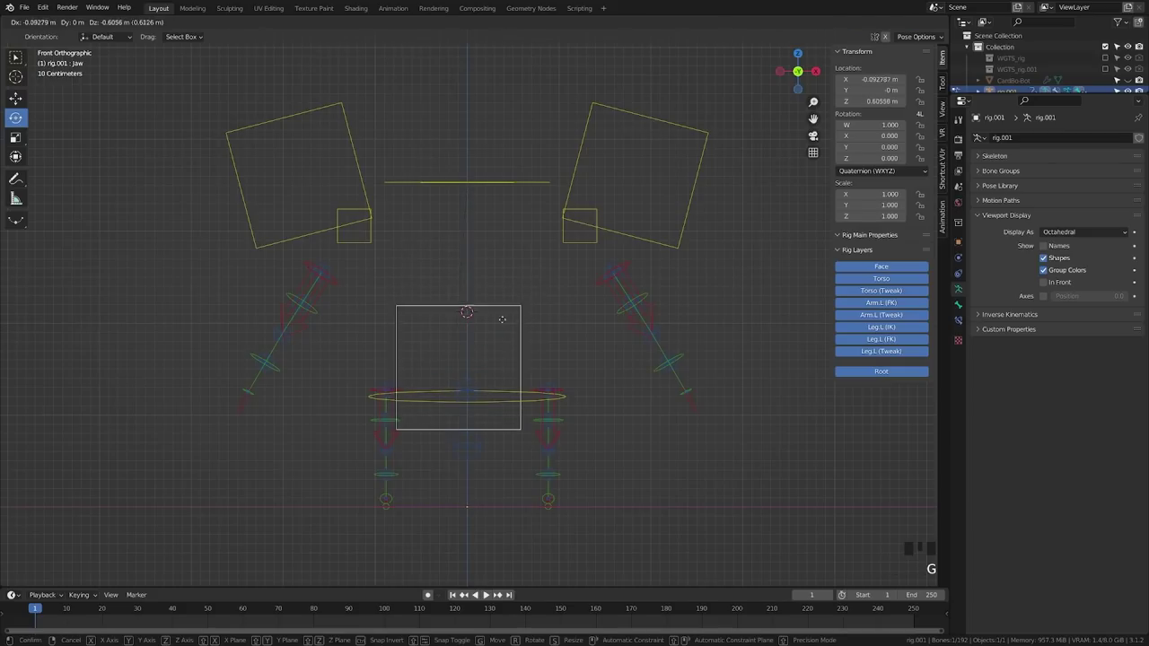
pyautogui.rightClick(492, 371)
pyautogui.click(494, 398)
pyautogui.press('g')
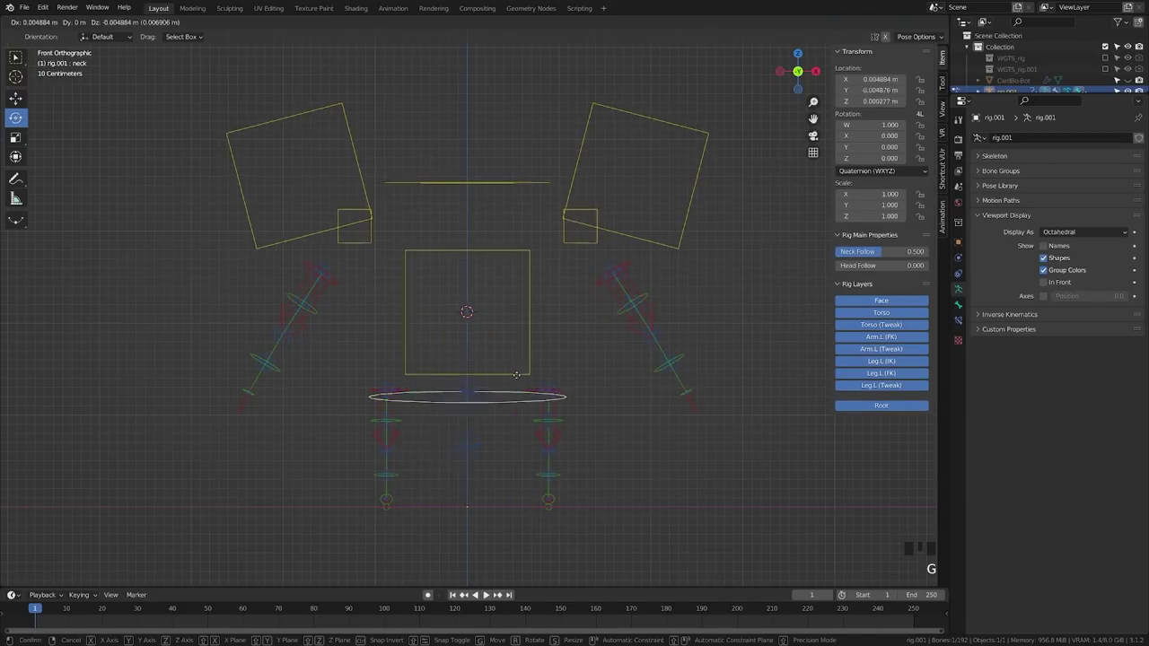
pyautogui.rightClick(404, 224)
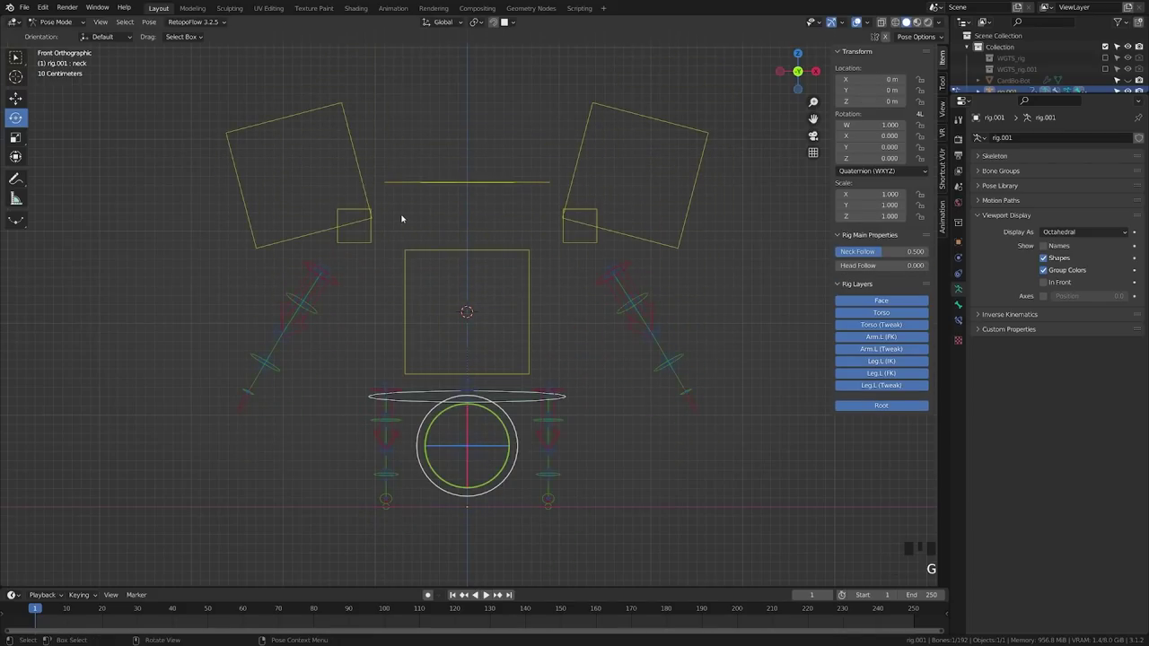
# Step: Test the head control with a trial rotation, cancel it and deselect all bones
pyautogui.click(538, 189)
pyautogui.press('r')
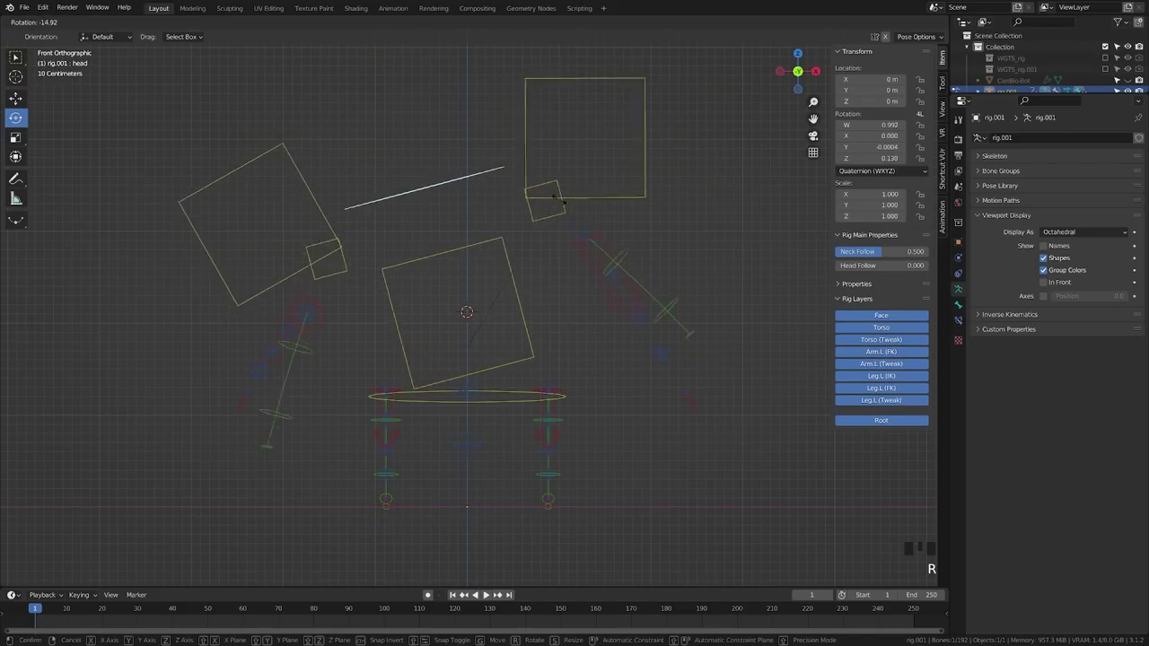
pyautogui.rightClick(606, 341)
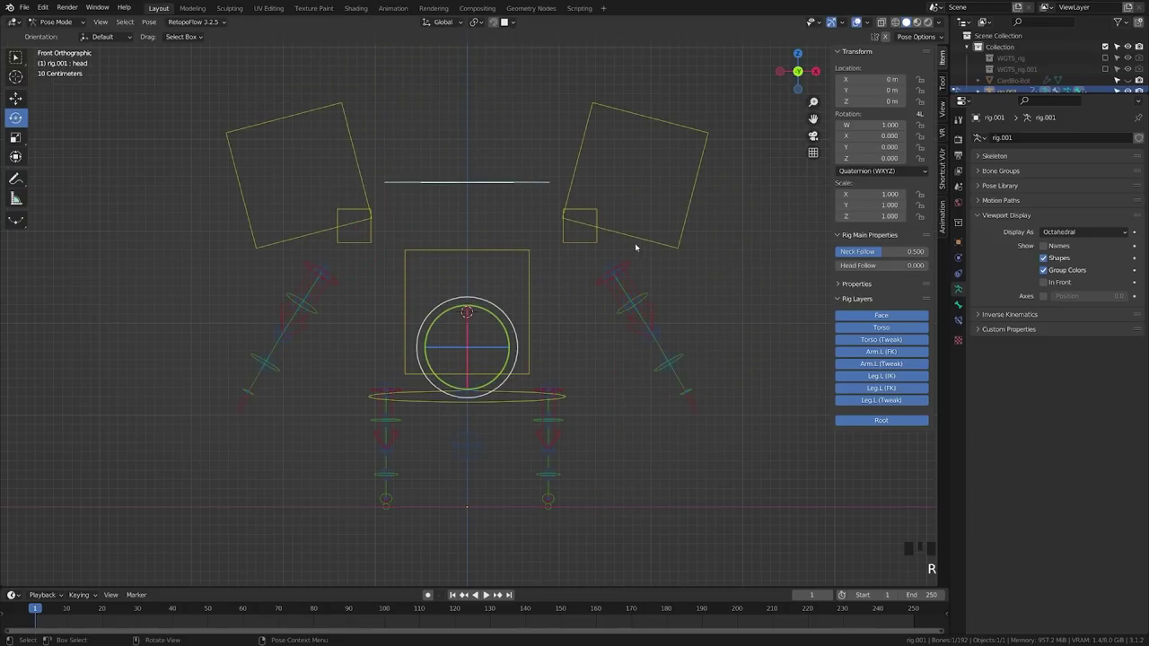
pyautogui.press('a')
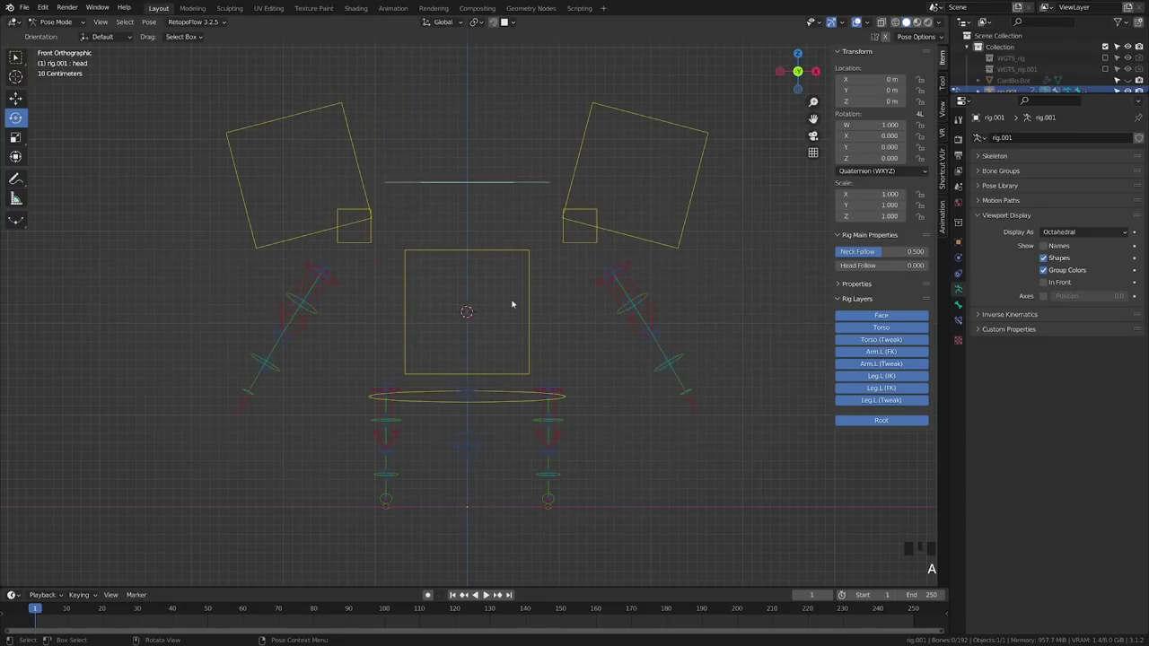
# Step: Unhide the CardBo-Bot mesh and, in Object Mode, set rig.001 to display In Front
pyautogui.click(1127, 80)
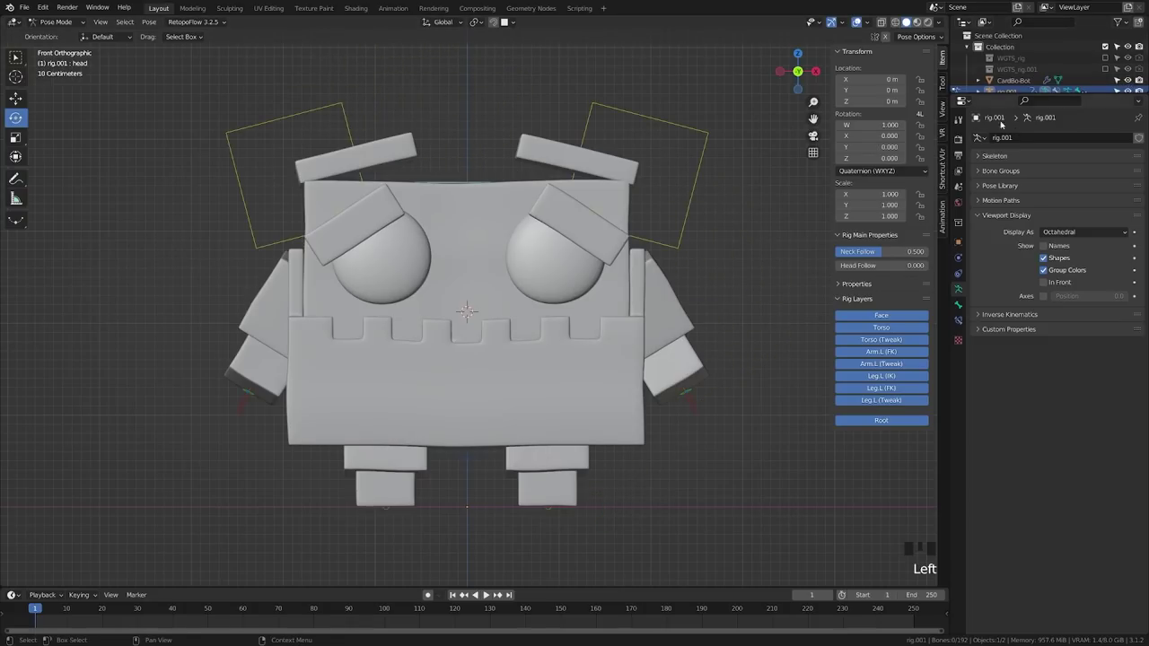
pyautogui.scroll(-2, 556, 265)
pyautogui.press('Tab')
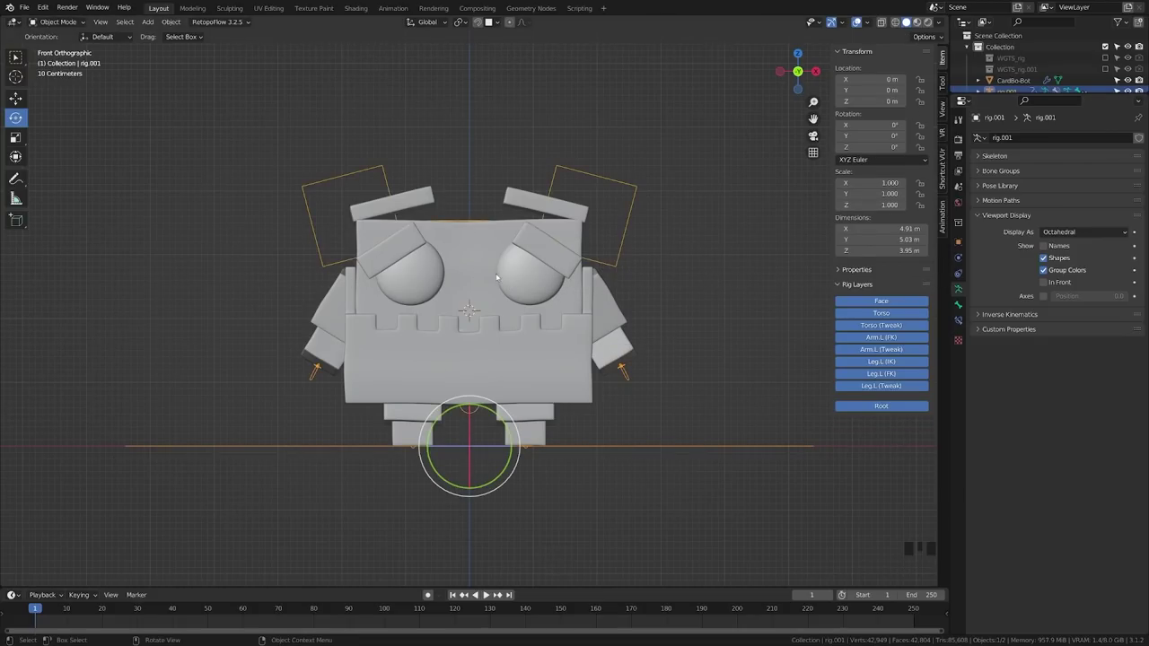
pyautogui.click(962, 289)
pyautogui.click(1043, 282)
pyautogui.scroll(2, 481, 302)
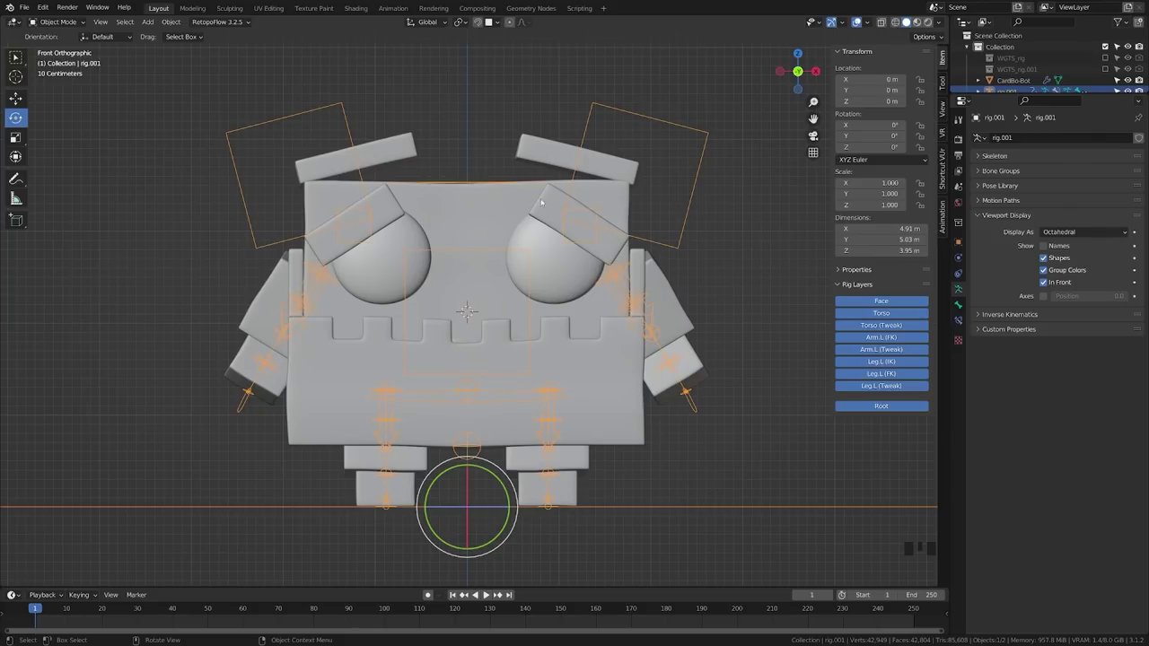
# Step: Return to Pose Mode, select the Jaw control and examine its custom shape settings
pyautogui.press('Tab')
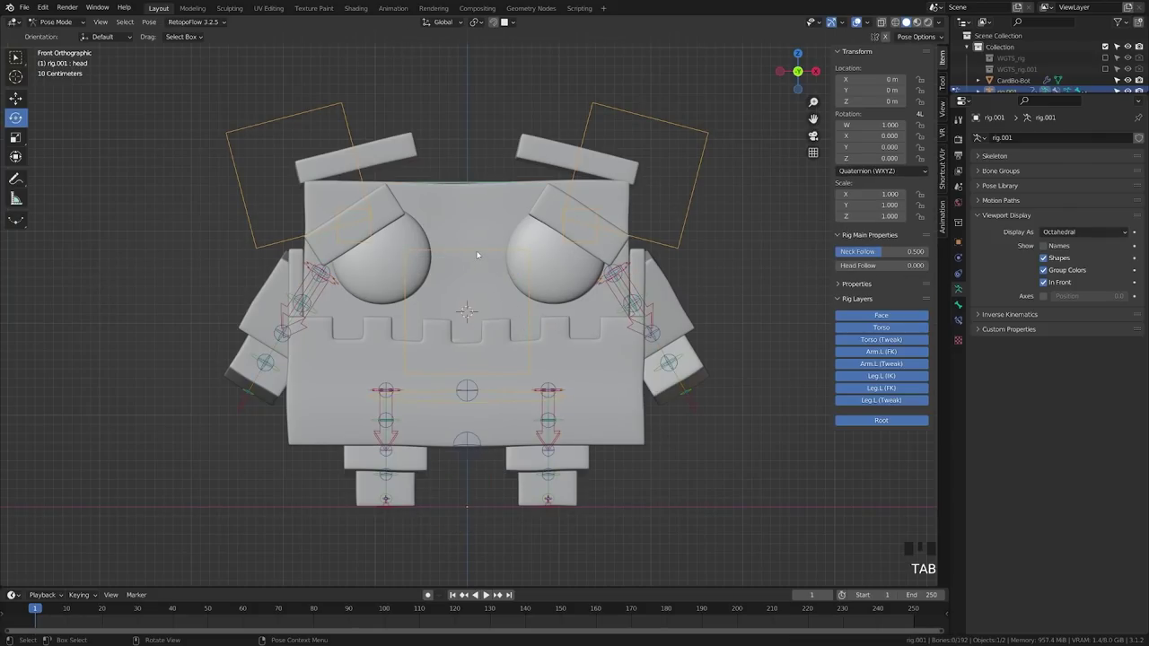
pyautogui.click(477, 256)
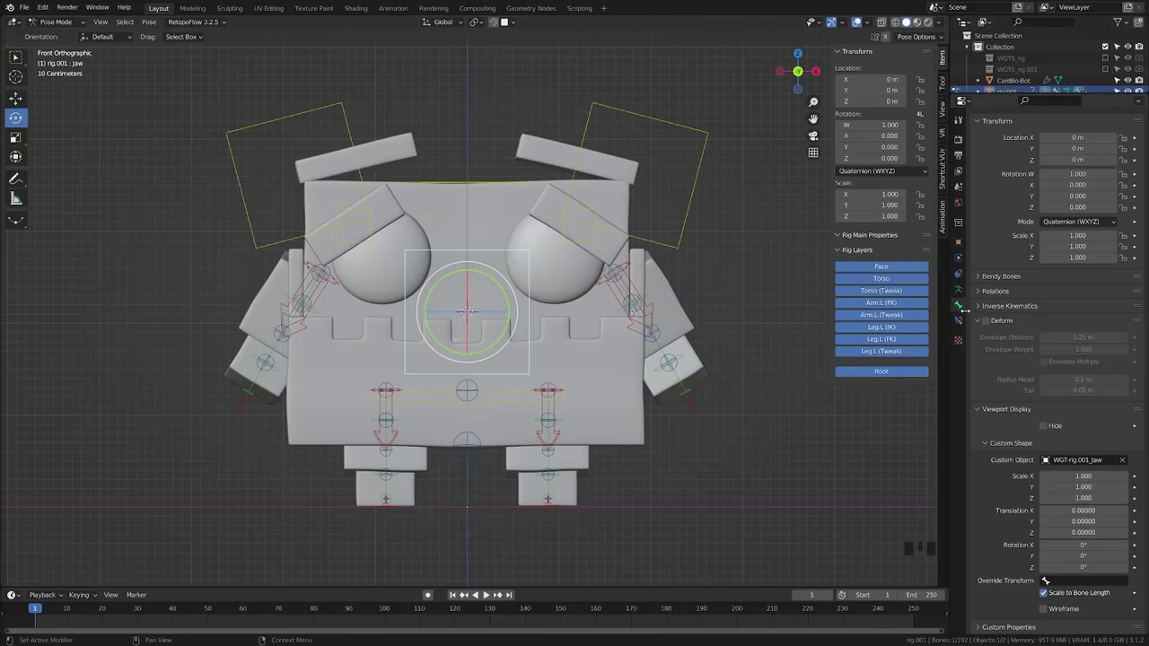
pyautogui.scroll(-4, 1025, 464)
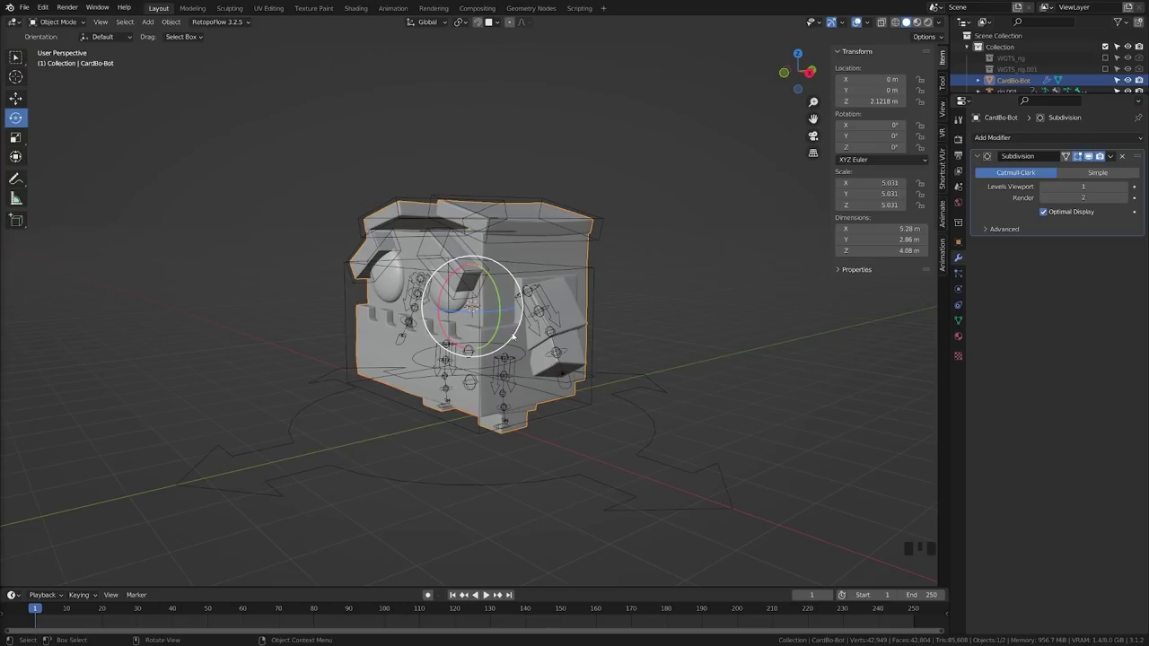
# Step: Add rig.001 to the selected CardBo-Bot mesh and parent the mesh to it using Armature Deform With Empty Groups
pyautogui.scroll(-2, 379, 350)
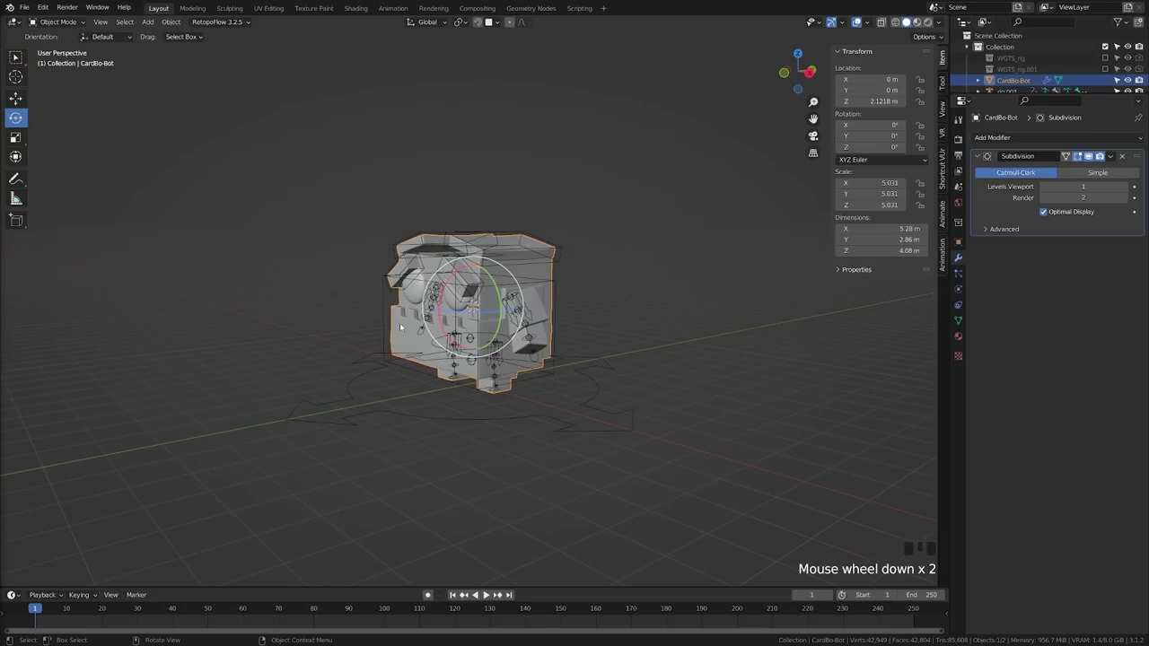
pyautogui.scroll(1, 380, 350)
pyautogui.moveTo(336, 347); pyautogui.dragTo(484, 435, button='middle')
pyautogui.scroll(3, 511, 368)
pyautogui.scroll(-2, 474, 427)
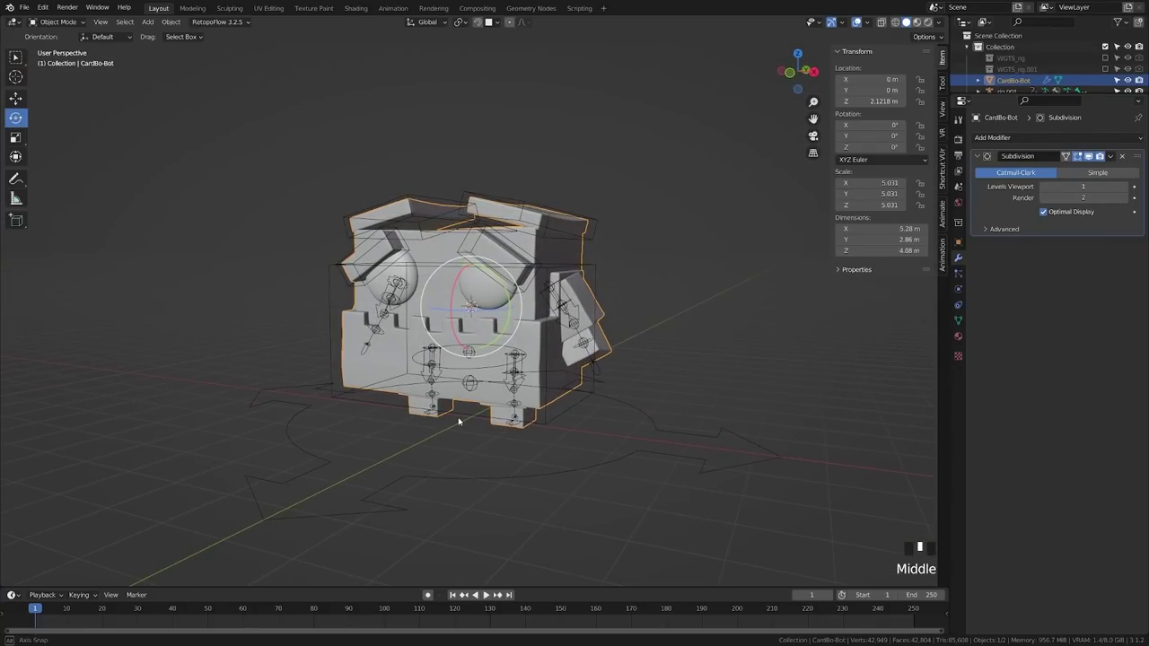
pyautogui.scroll(2, 499, 432)
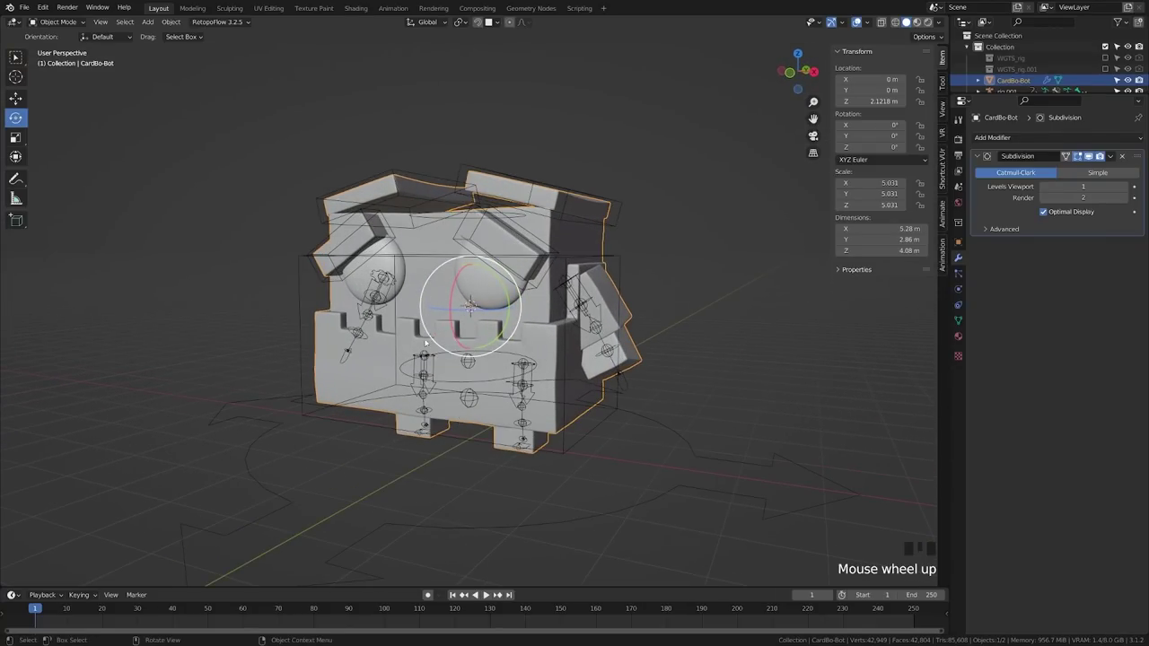
pyautogui.keyDown('shift'); pyautogui.click(245, 458); pyautogui.keyUp('shift')
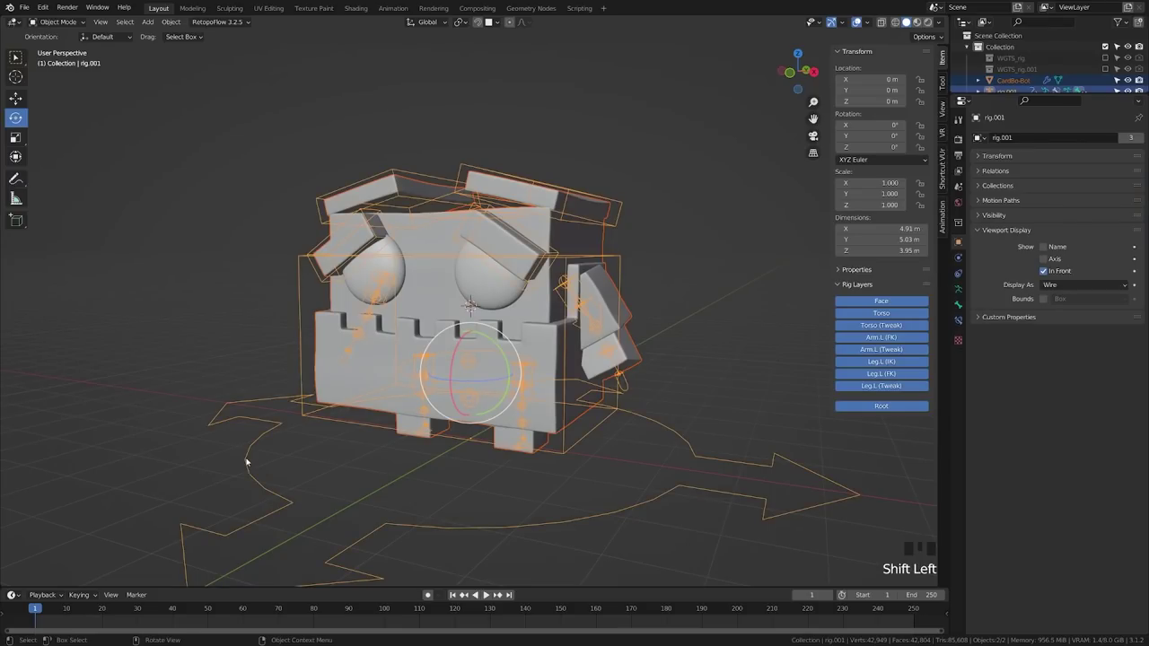
pyautogui.hotkey('ctrl', 'p')
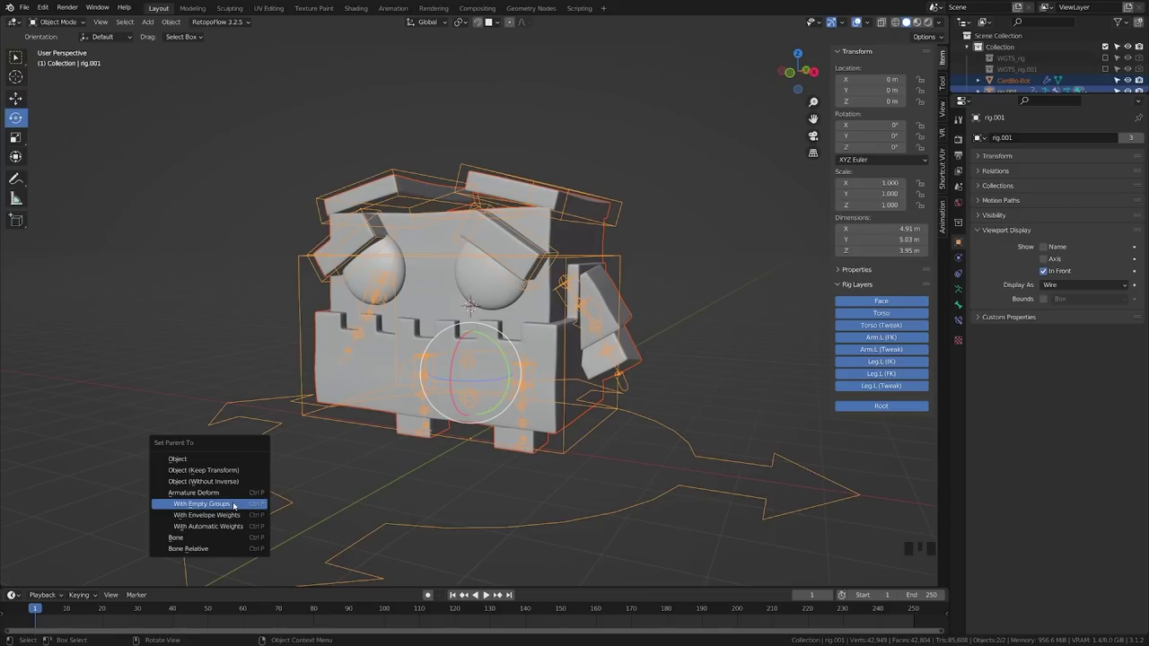
pyautogui.click(234, 505)
pyautogui.click(206, 403)
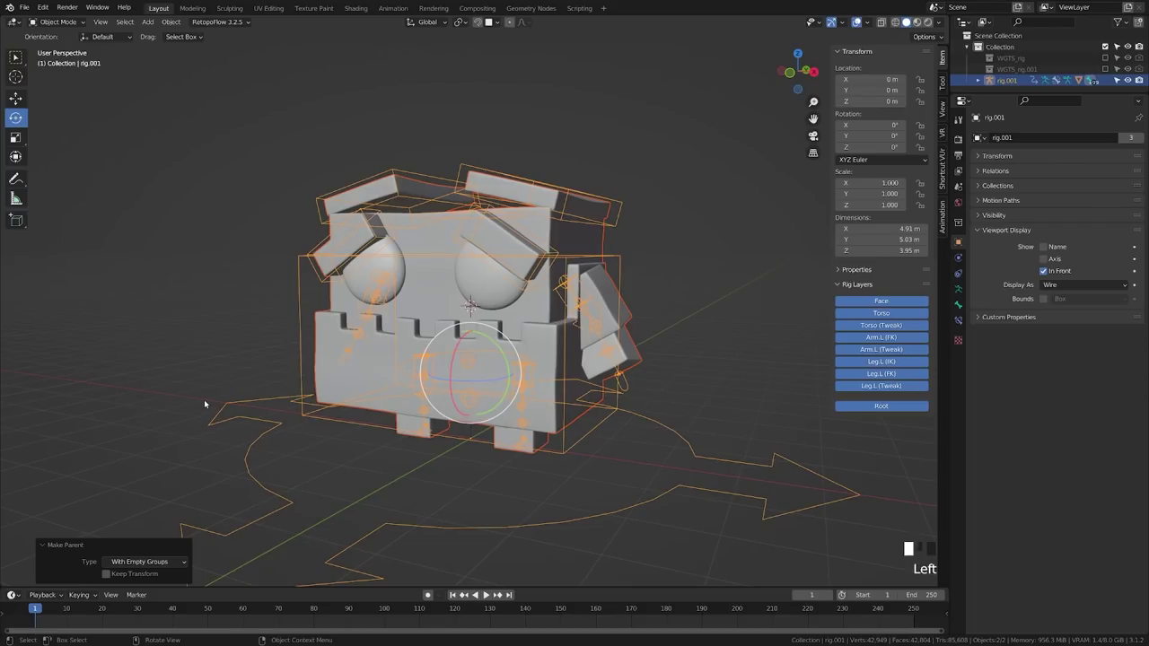
# Step: Select the CardBo-Bot mesh and examine its Armature modifier and its list of vertex groups
pyautogui.click(357, 381)
pyautogui.click(959, 258)
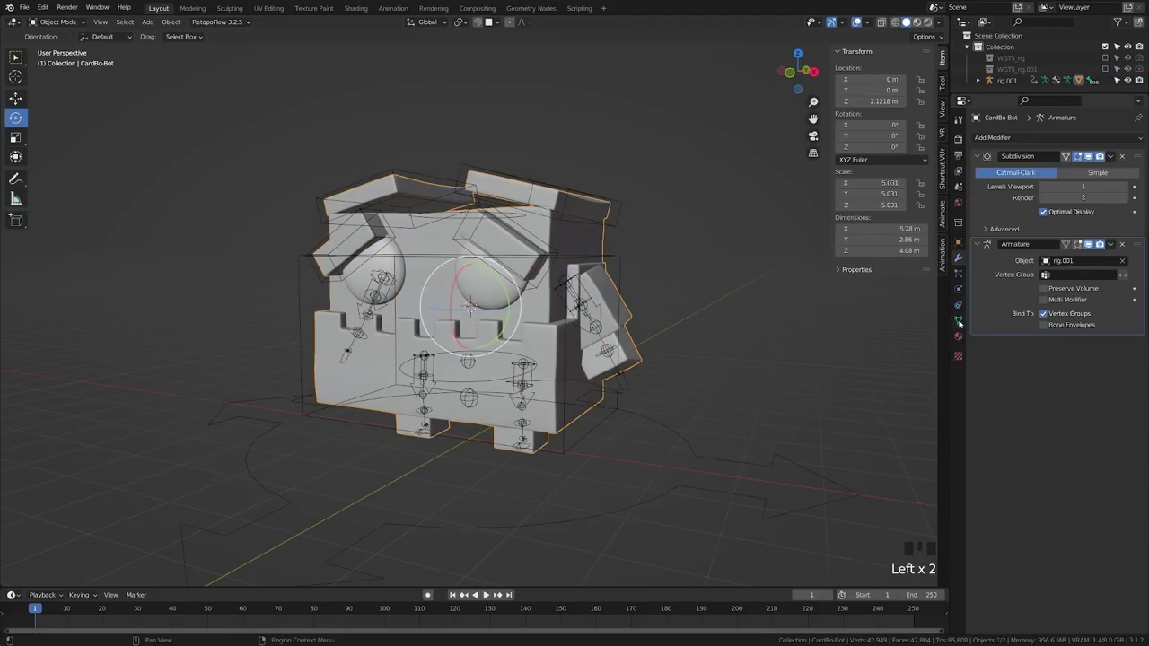
pyautogui.click(958, 321)
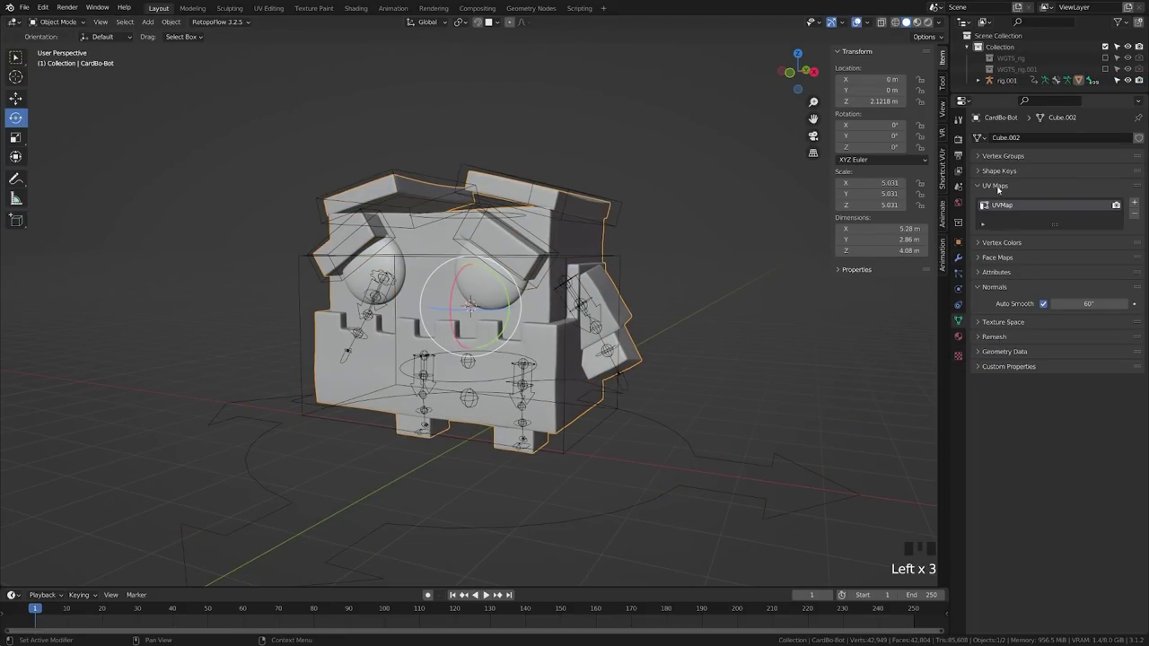
pyautogui.click(1007, 160)
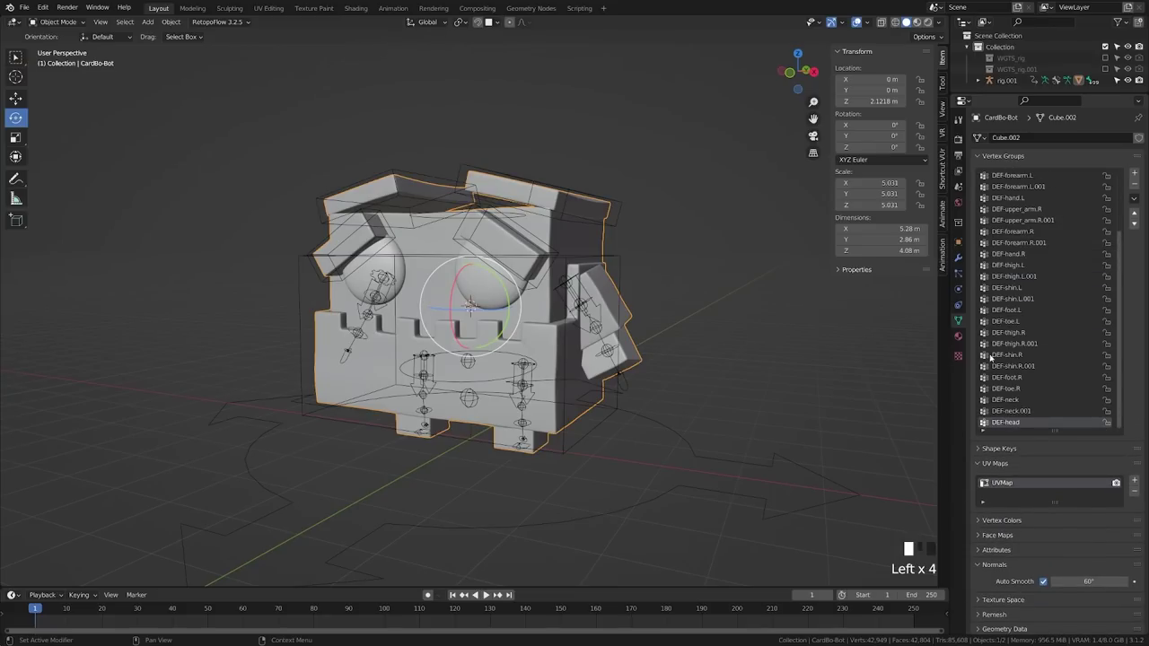
pyautogui.scroll(7, 1036, 310)
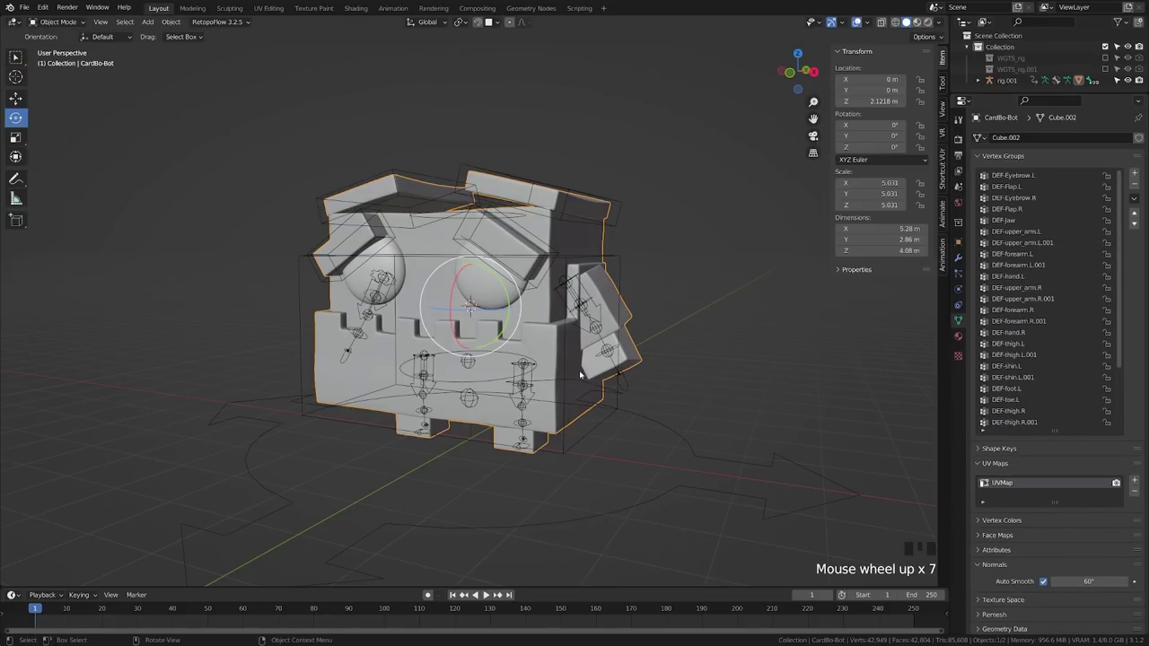
pyautogui.scroll(2, 579, 369)
pyautogui.scroll(2, 579, 369)
# Step: Test the root control of rig.001 in Pose Mode with a trial move and cancel it
pyautogui.click(573, 519)
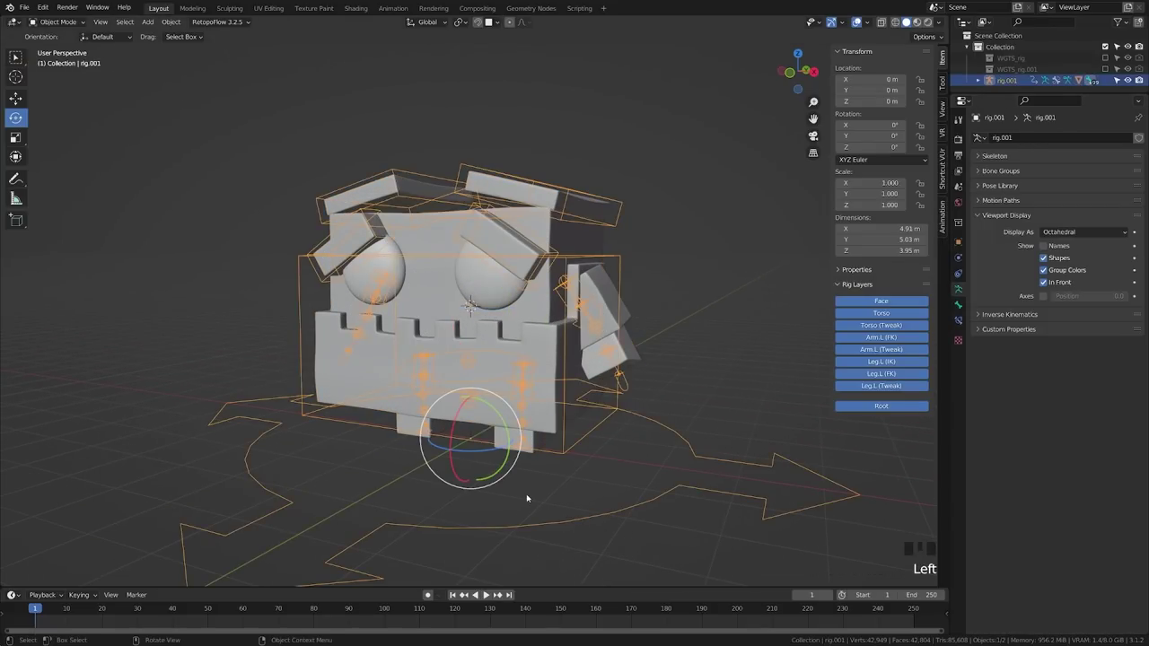
pyautogui.moveTo(530, 492); pyautogui.dragTo(541, 499, button='middle')
pyautogui.scroll(-2, 547, 493)
pyautogui.scroll(1, 543, 472)
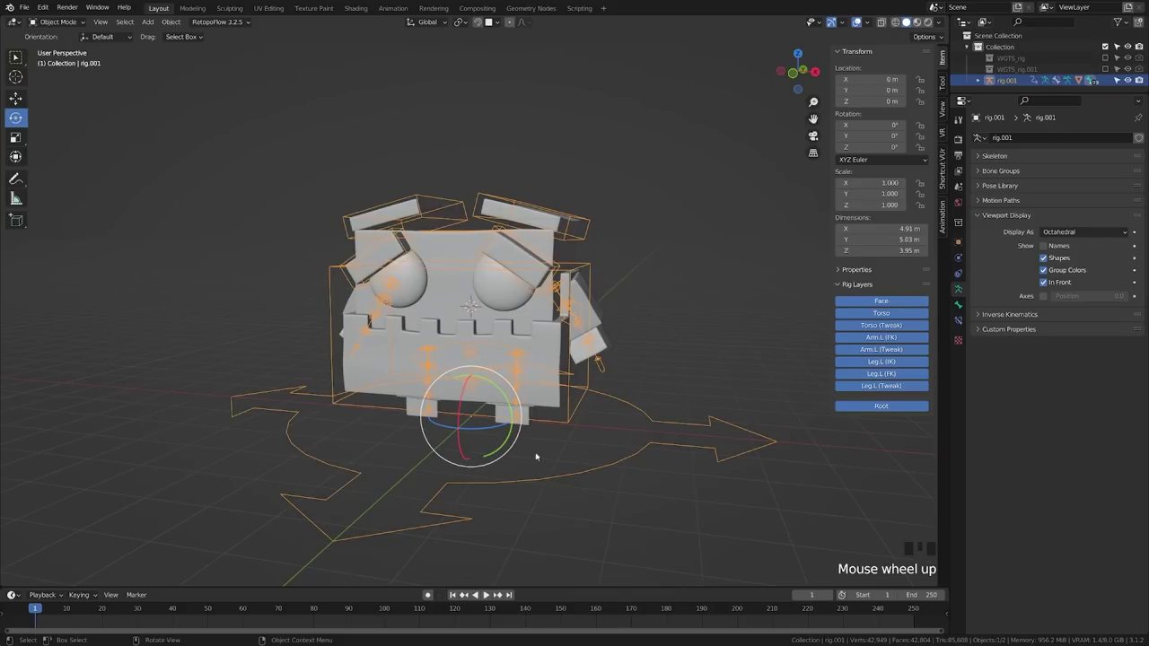
pyautogui.press('Tab')
pyautogui.click(541, 499)
pyautogui.click(546, 482)
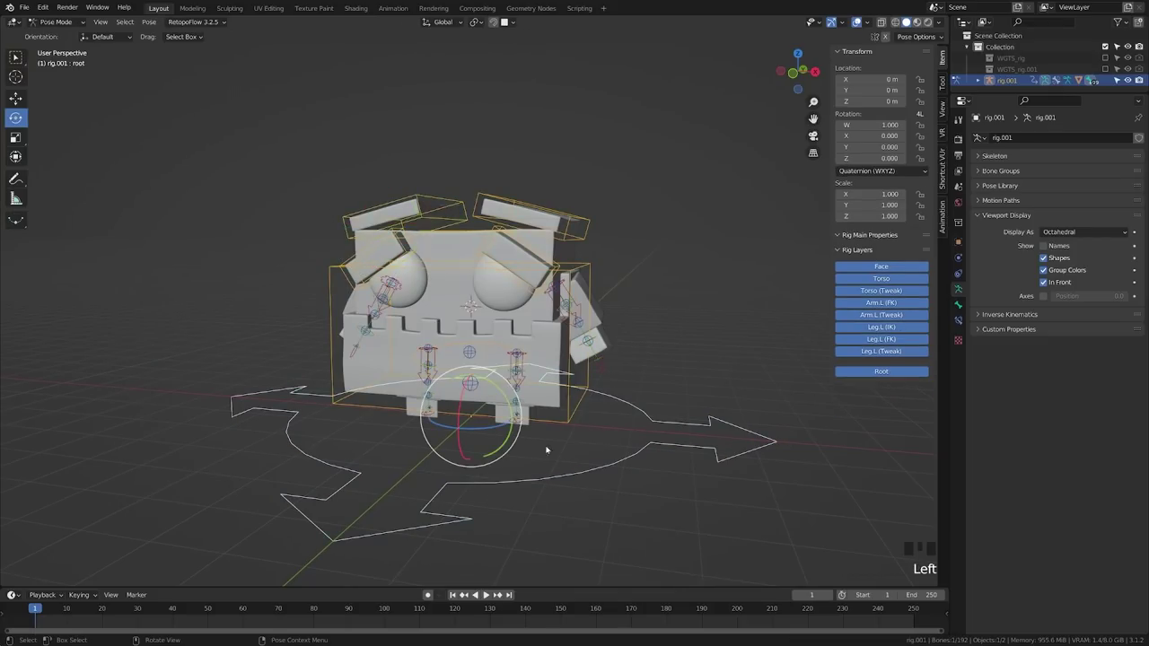
pyautogui.press('g')
pyautogui.rightClick(636, 470)
pyautogui.scroll(2, 636, 469)
pyautogui.moveTo(628, 467); pyautogui.dragTo(519, 456, button='middle')
pyautogui.scroll(-1, 551, 439)
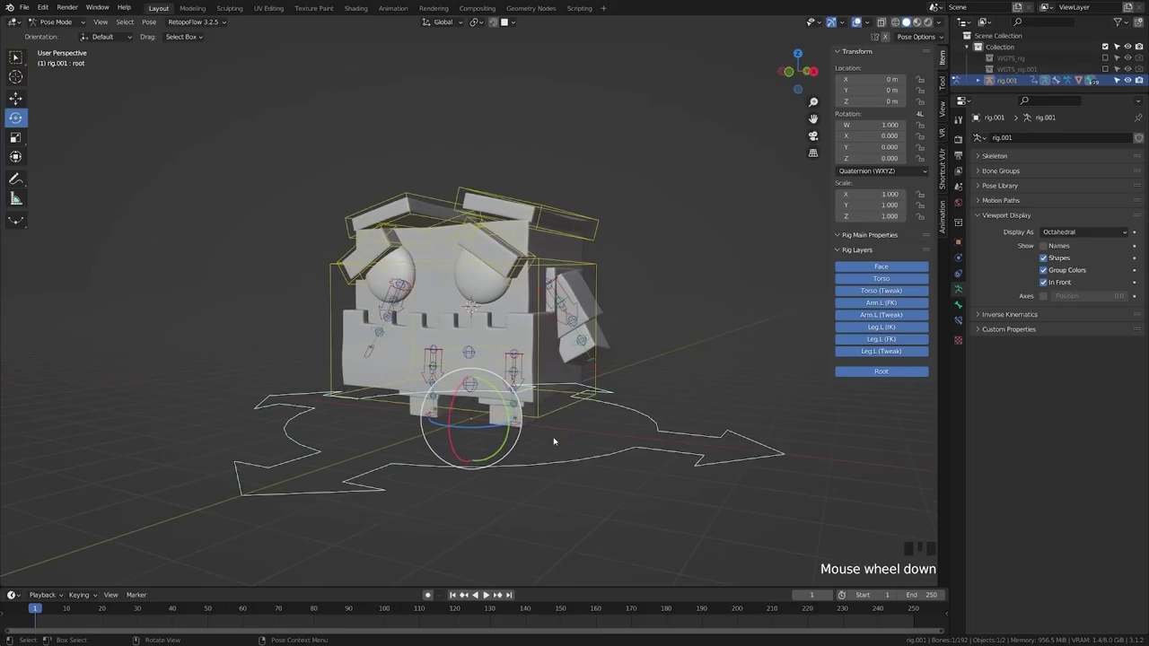
pyautogui.scroll(2, 551, 439)
# Step: Open the CardBo-Bot mesh in Edit Mode, clear the selection and switch to face selection
pyautogui.press('Tab')
pyautogui.click(474, 438)
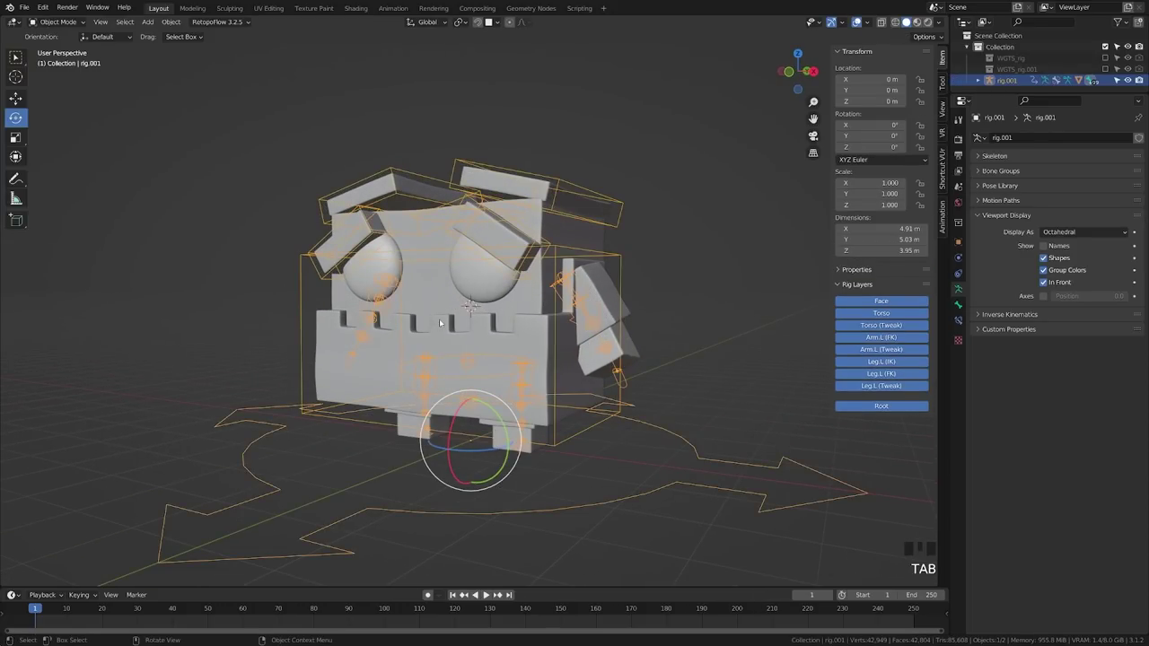
pyautogui.click(438, 320)
pyautogui.press('Tab')
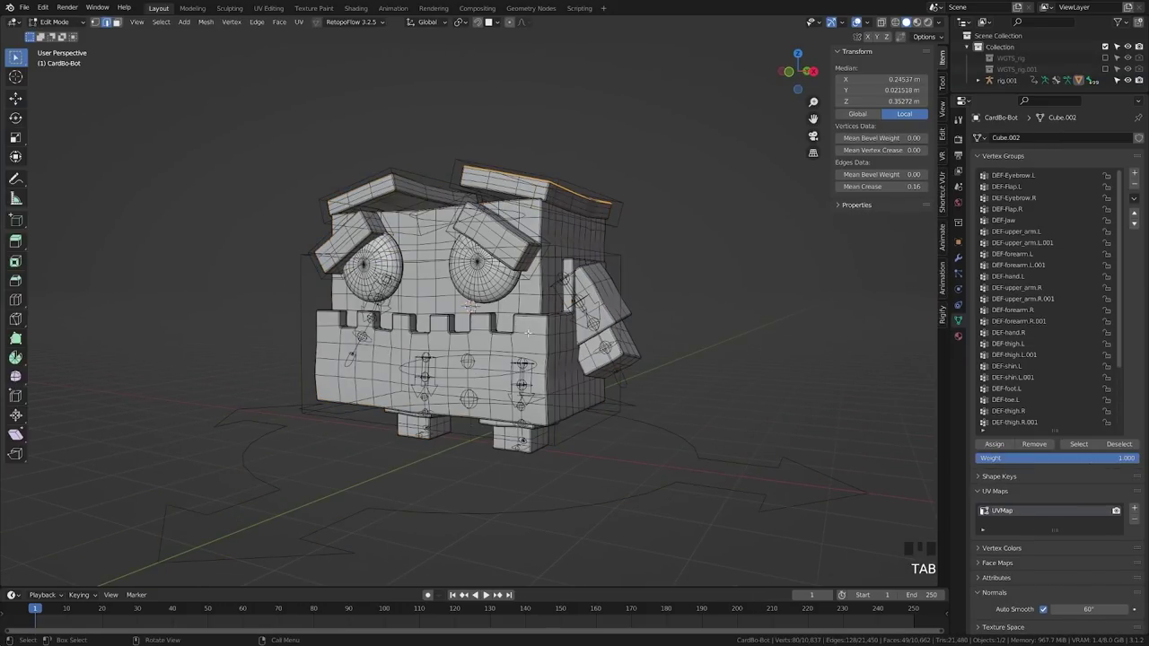
pyautogui.moveTo(520, 325); pyautogui.dragTo(587, 371, button='middle')
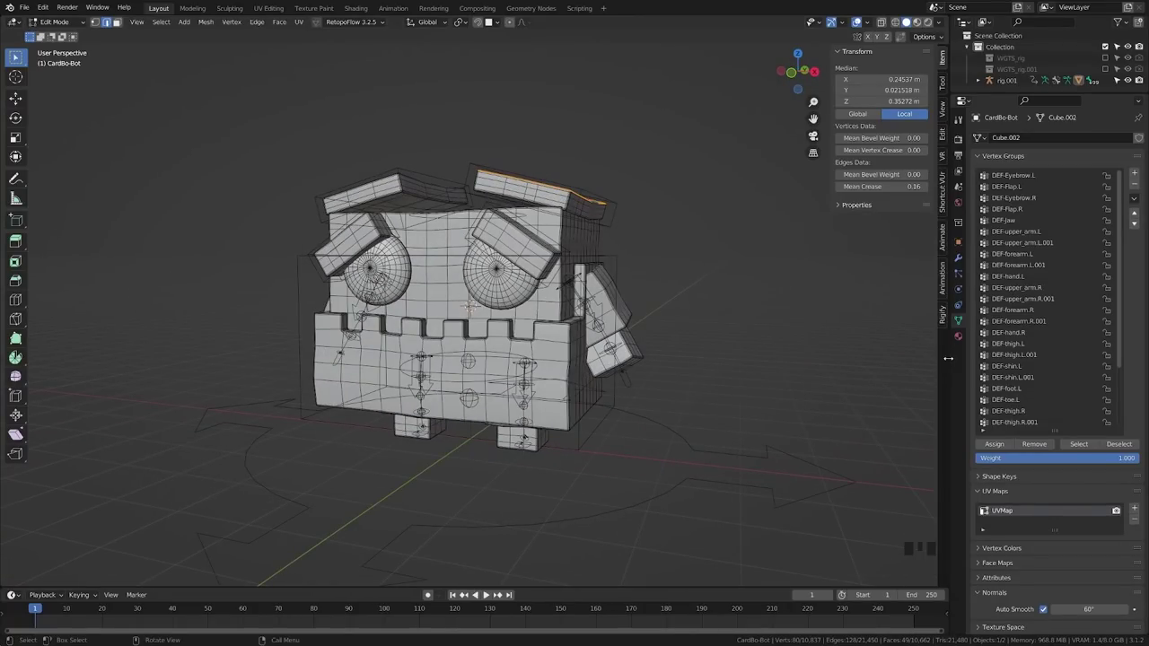
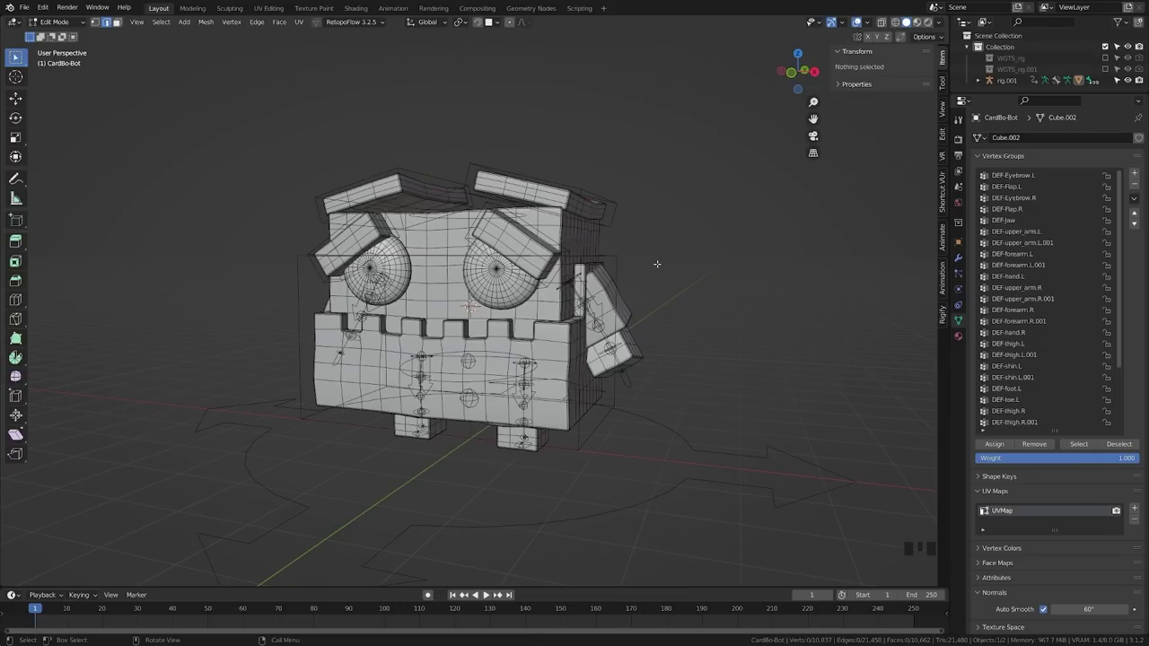
pyautogui.moveTo(657, 264); pyautogui.dragTo(595, 264, button='middle')
pyautogui.scroll(3, 598, 280)
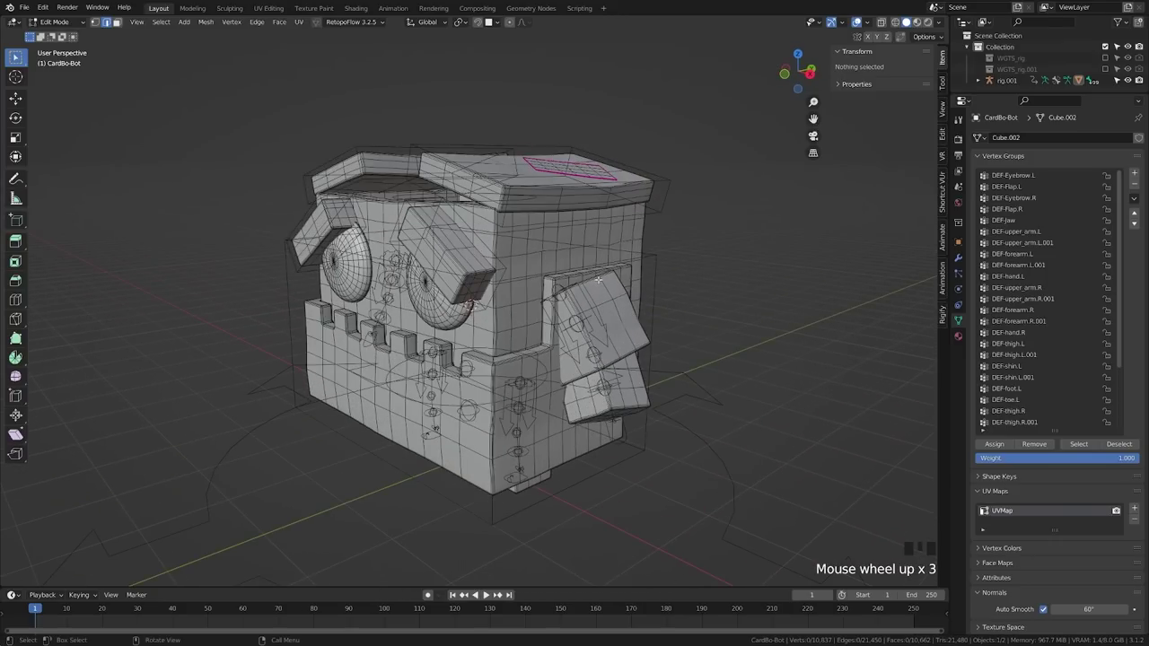
pyautogui.moveTo(469, 285)
pyautogui.mouseDown(button='middle')
pyautogui.moveTo(502, 286)
pyautogui.moveTo(471, 278)
pyautogui.moveTo(466, 306)
pyautogui.mouseUp(button='middle')
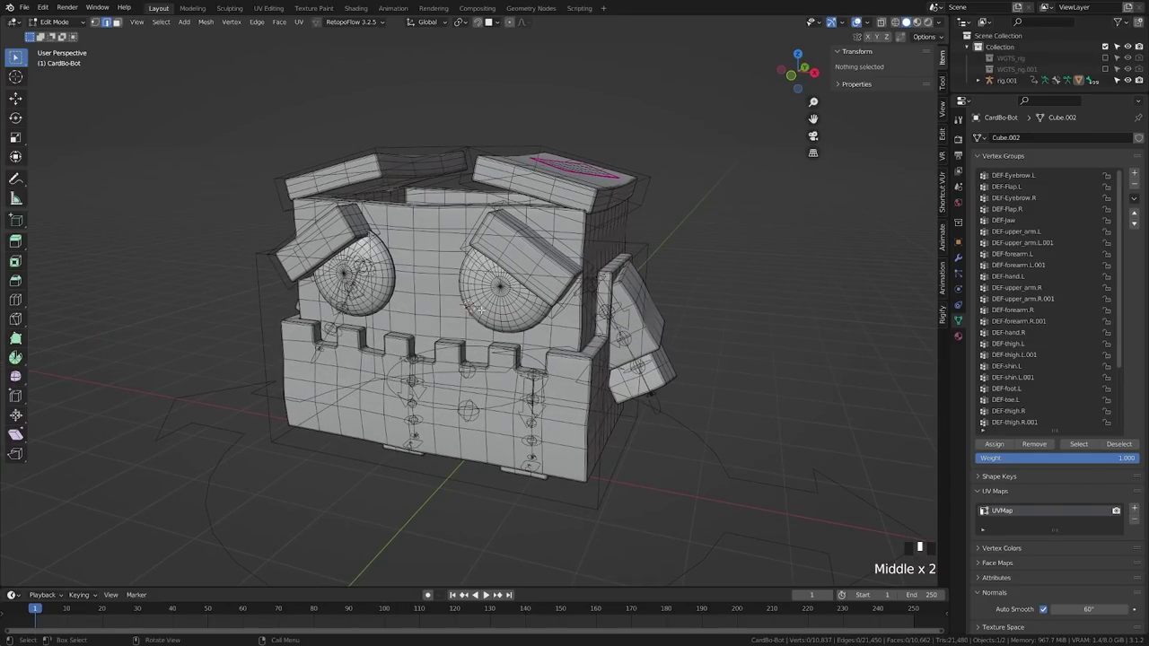
pyautogui.press('3')
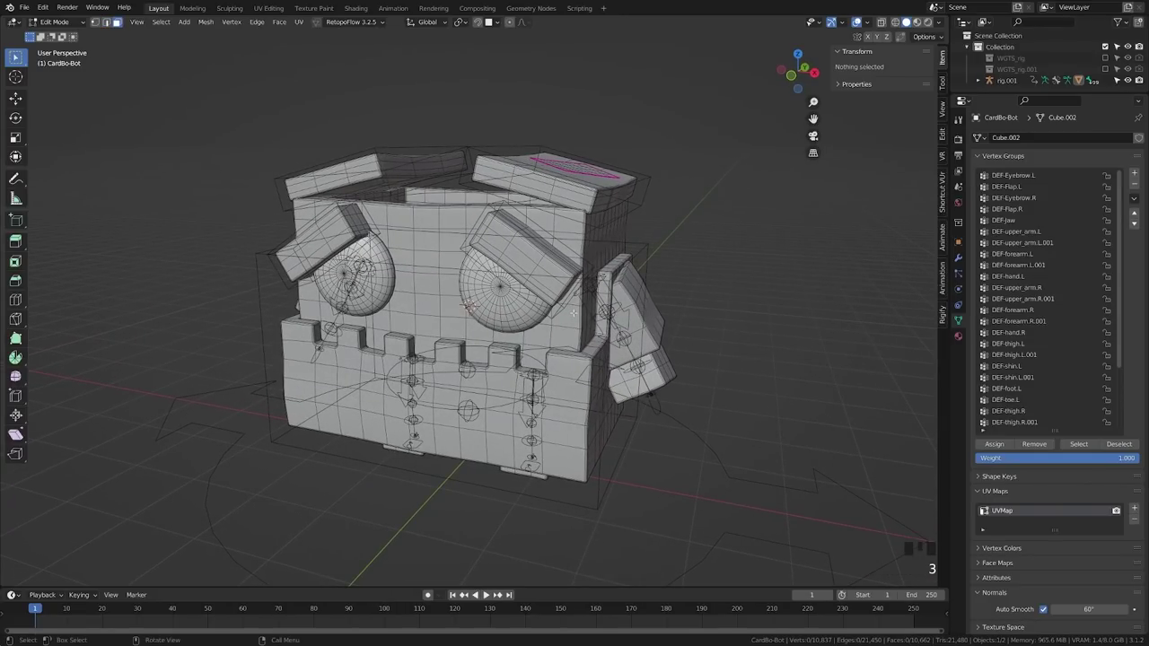
# Step: Assign the linked jaw faces to the DEF-Jaw vertex group with weight 1.000 and hide them
pyautogui.moveTo(612, 381); pyautogui.dragTo(594, 366, button='middle')
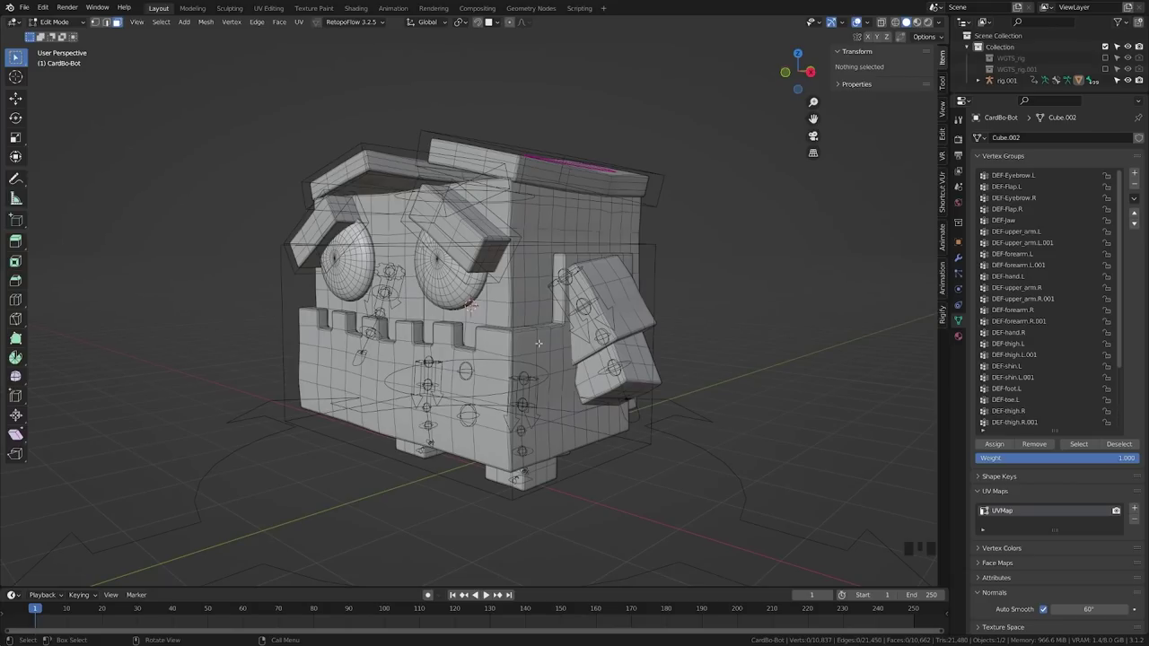
pyautogui.press('l')
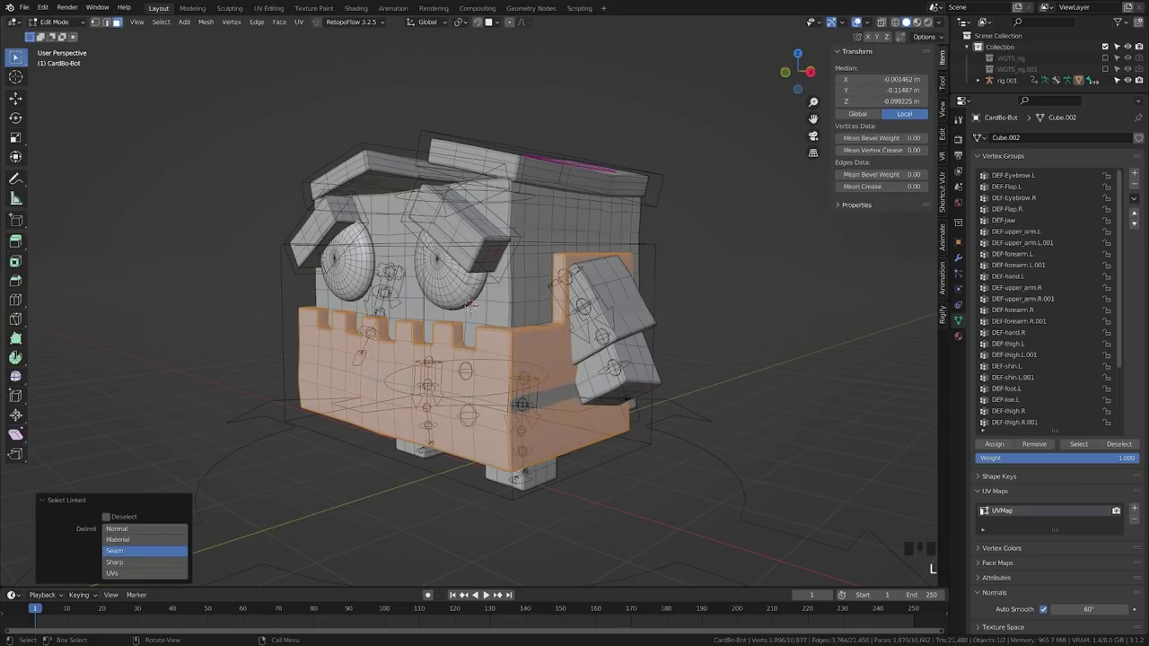
pyautogui.click(1118, 337)
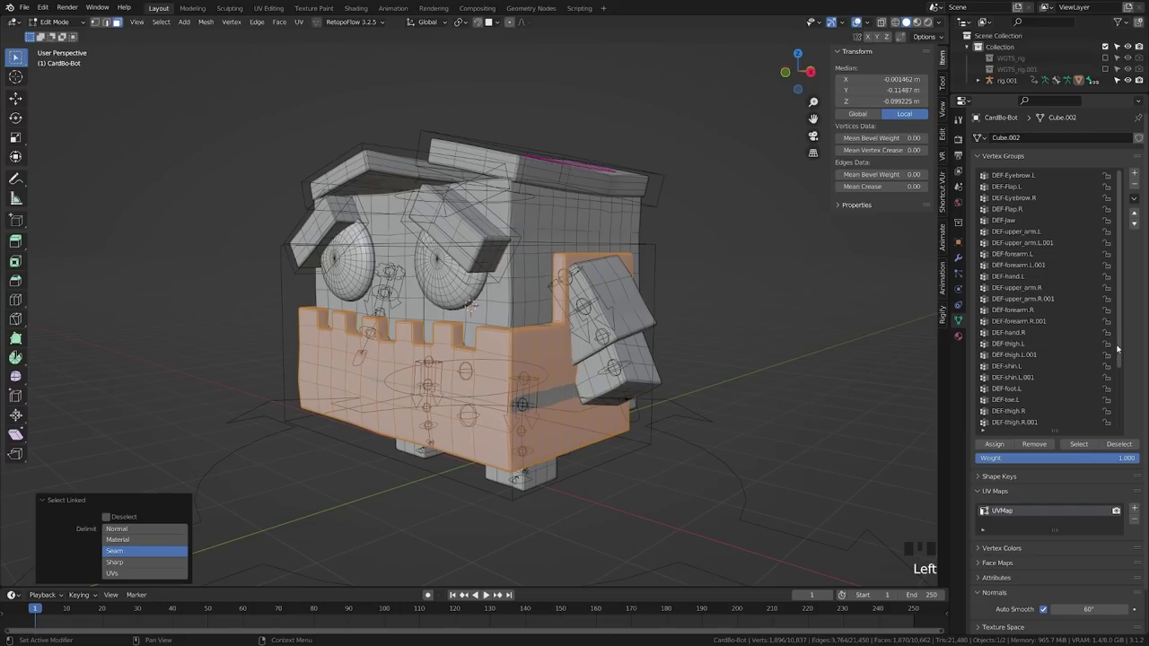
pyautogui.click(1117, 348)
pyautogui.click(1010, 221)
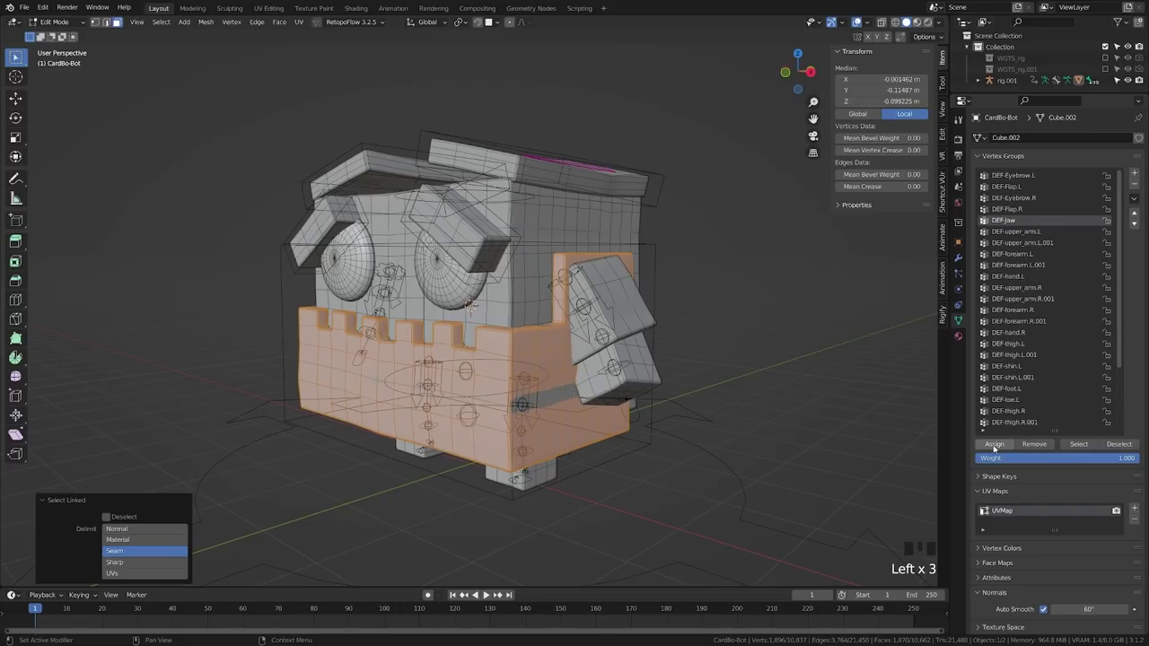
pyautogui.click(994, 445)
pyautogui.scroll(-3, 471, 314)
pyautogui.scroll(2, 471, 314)
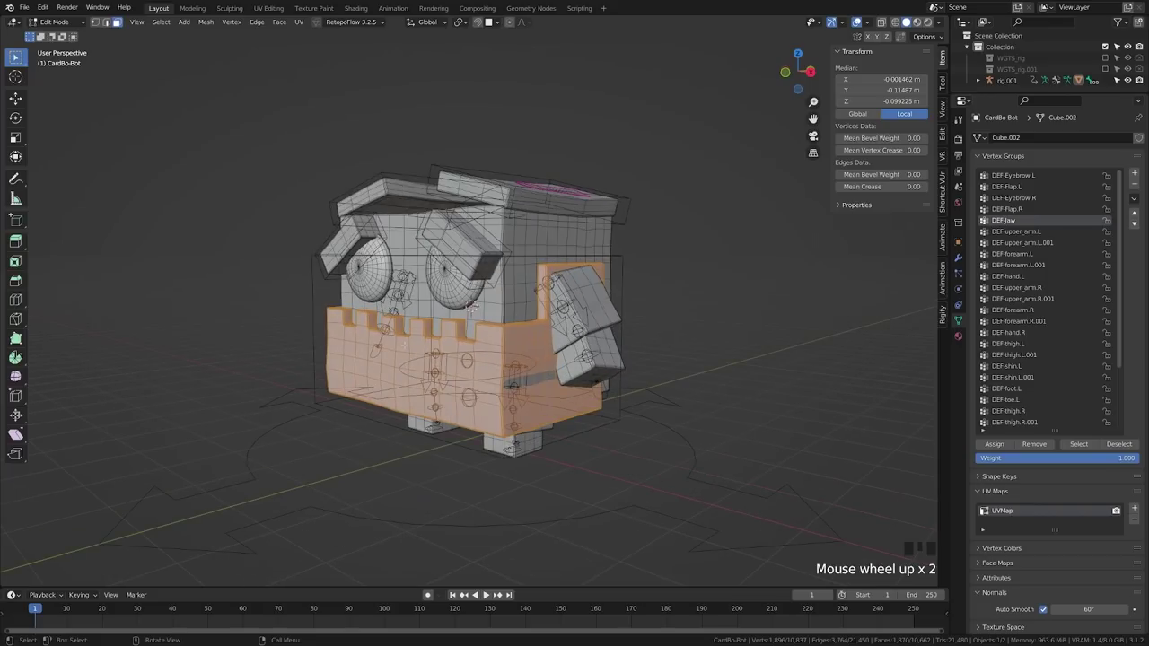
pyautogui.scroll(1, 514, 376)
pyautogui.scroll(-1, 464, 377)
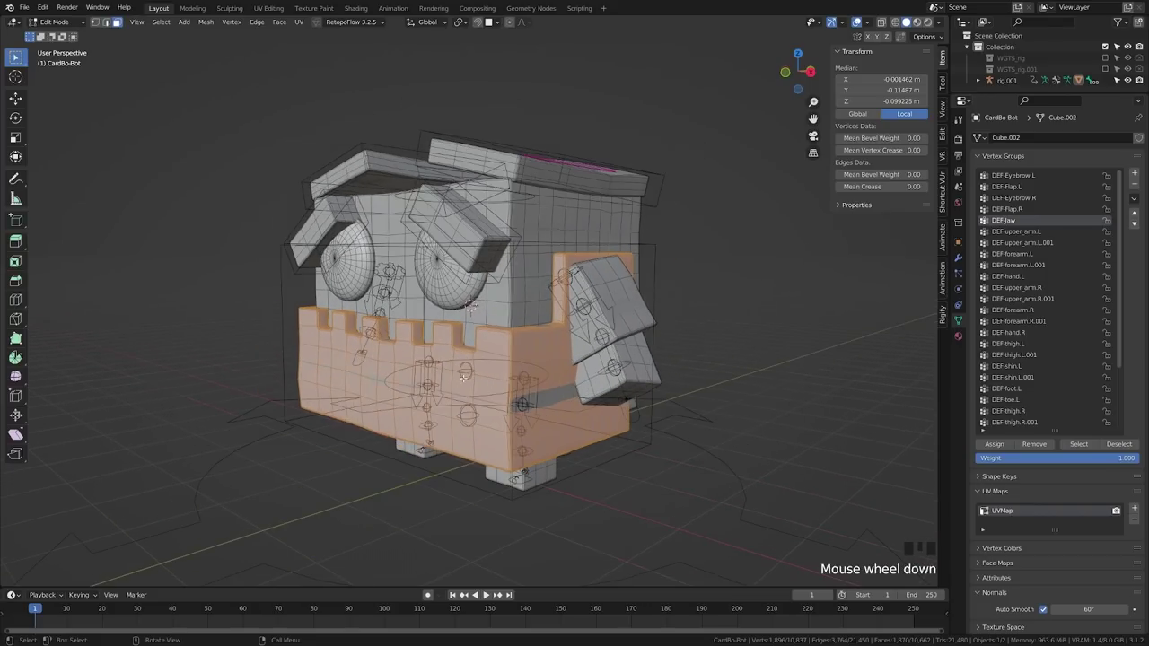
pyautogui.press('h')
# Step: Assign the character's linked left eyebrow faces to the DEF-Eyebrow.L vertex group with weight 1.000 and hide them
pyautogui.moveTo(483, 356); pyautogui.dragTo(296, 431, button='middle')
pyautogui.scroll(-2, 296, 431)
pyautogui.moveTo(446, 319); pyautogui.dragTo(507, 234, button='middle')
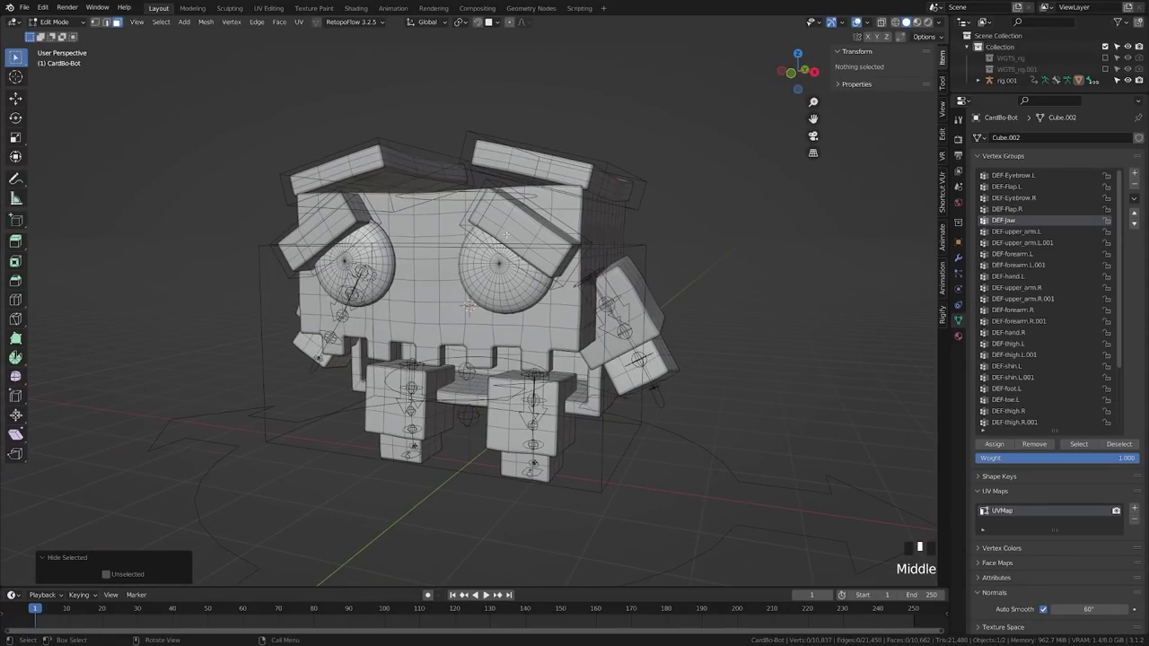
pyautogui.press('l')
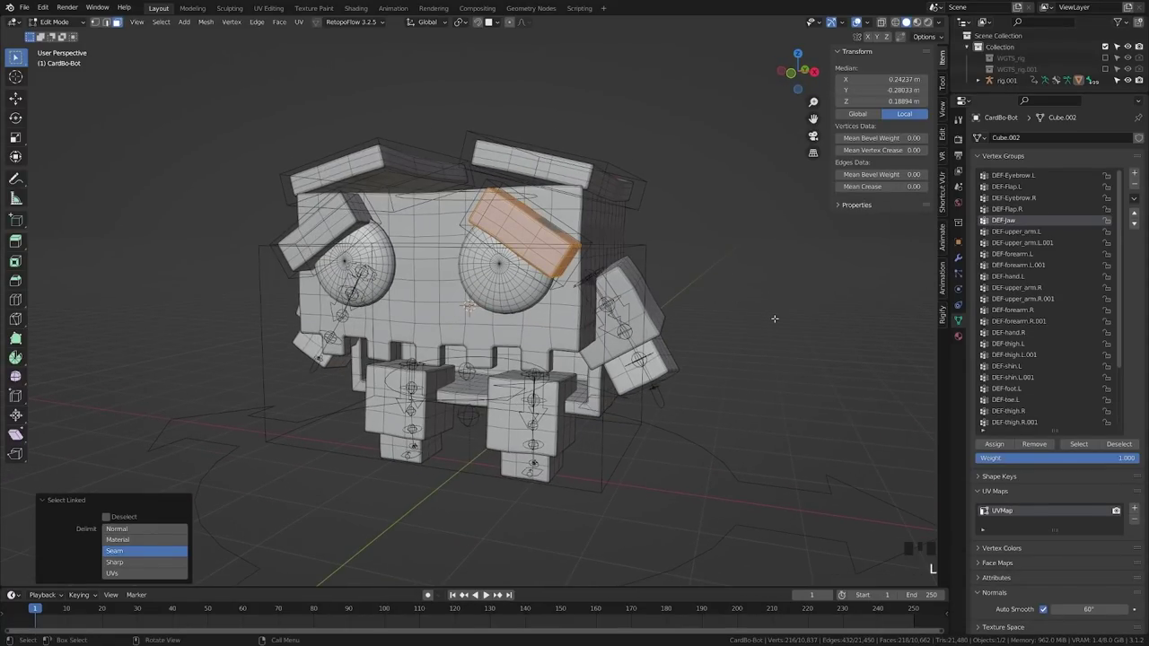
pyautogui.scroll(-7, 1053, 281)
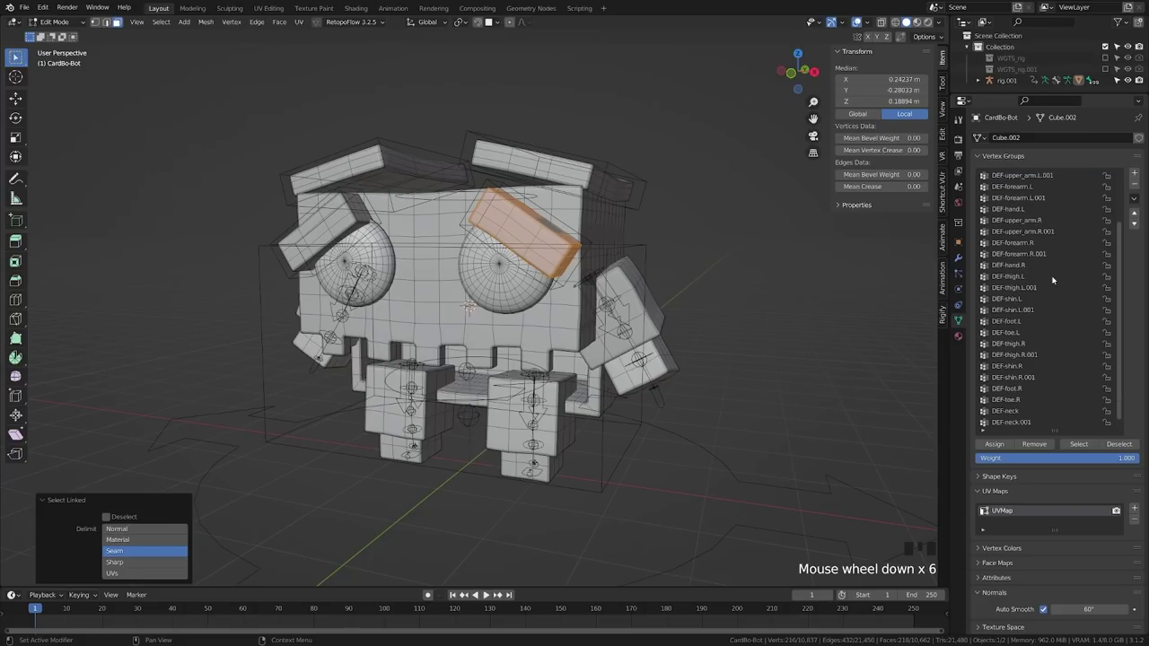
pyautogui.scroll(6, 1052, 281)
pyautogui.scroll(4, 1053, 281)
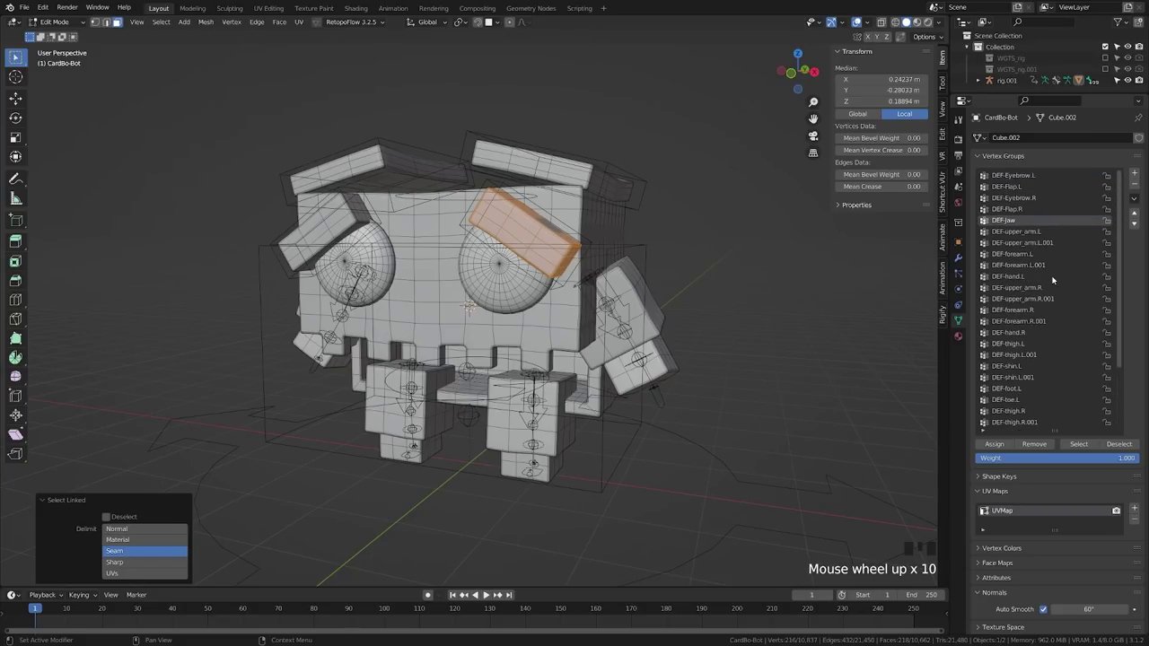
pyautogui.click(1019, 175)
pyautogui.click(1006, 446)
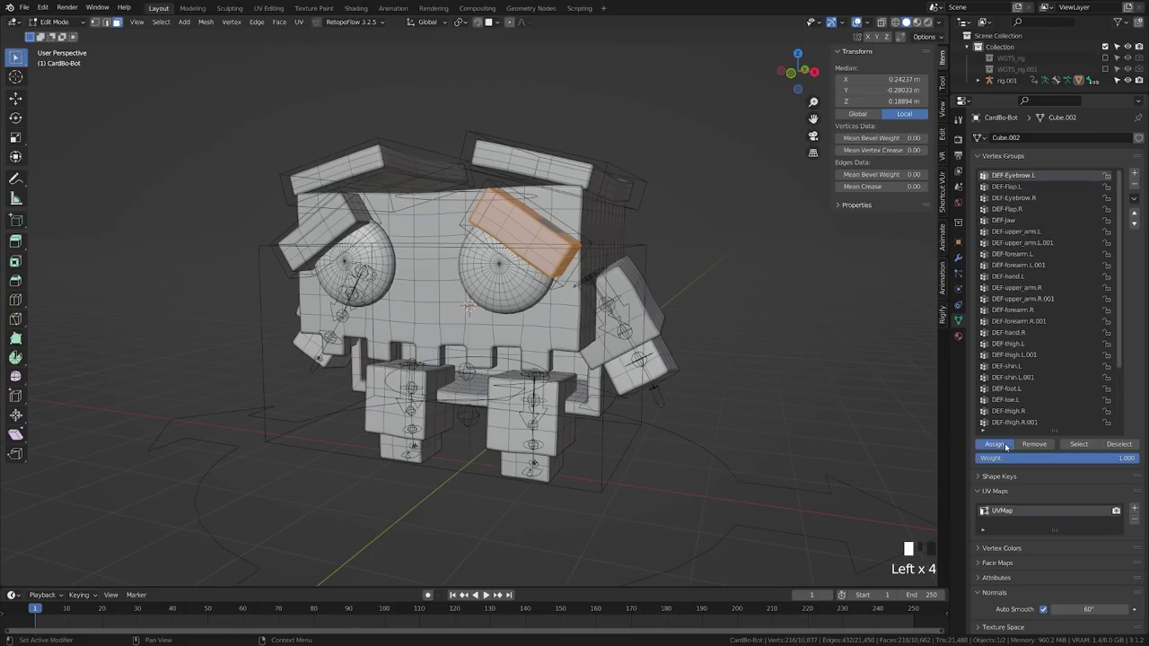
pyautogui.doubleClick(1006, 445)
pyautogui.press('h')
# Step: Assign the character's linked right eyebrow faces to the DEF-Eyebrow.R vertex group with weight 1.000 and hide them
pyautogui.moveTo(525, 295); pyautogui.dragTo(454, 278, button='middle')
pyautogui.press('l')
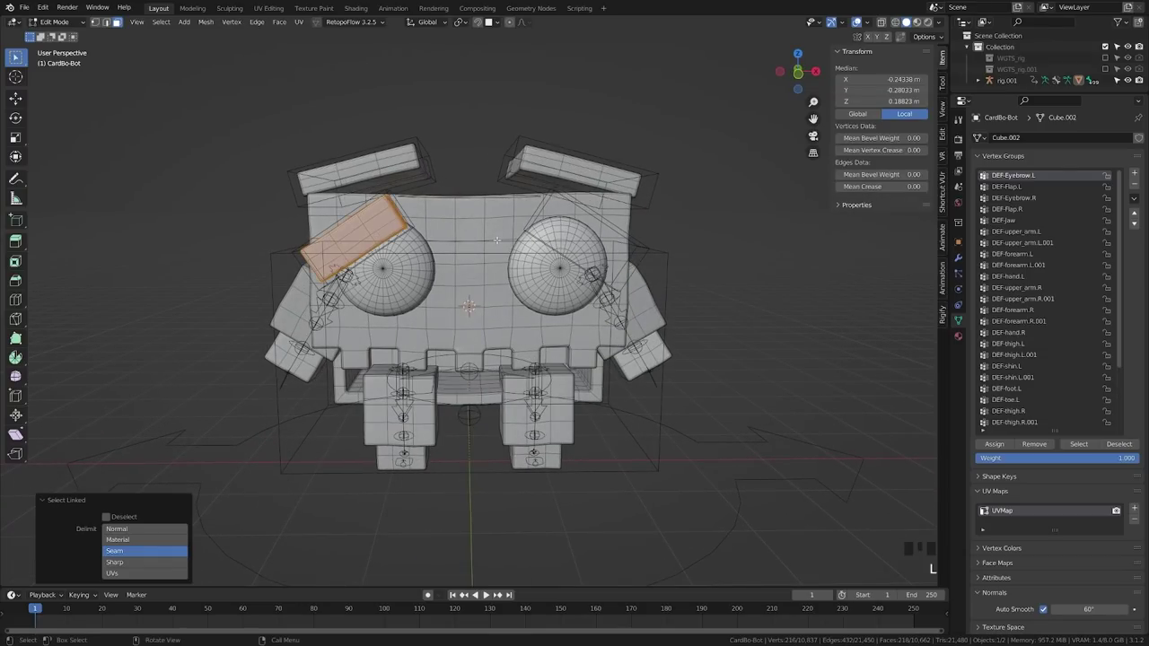
pyautogui.click(1014, 197)
pyautogui.click(995, 444)
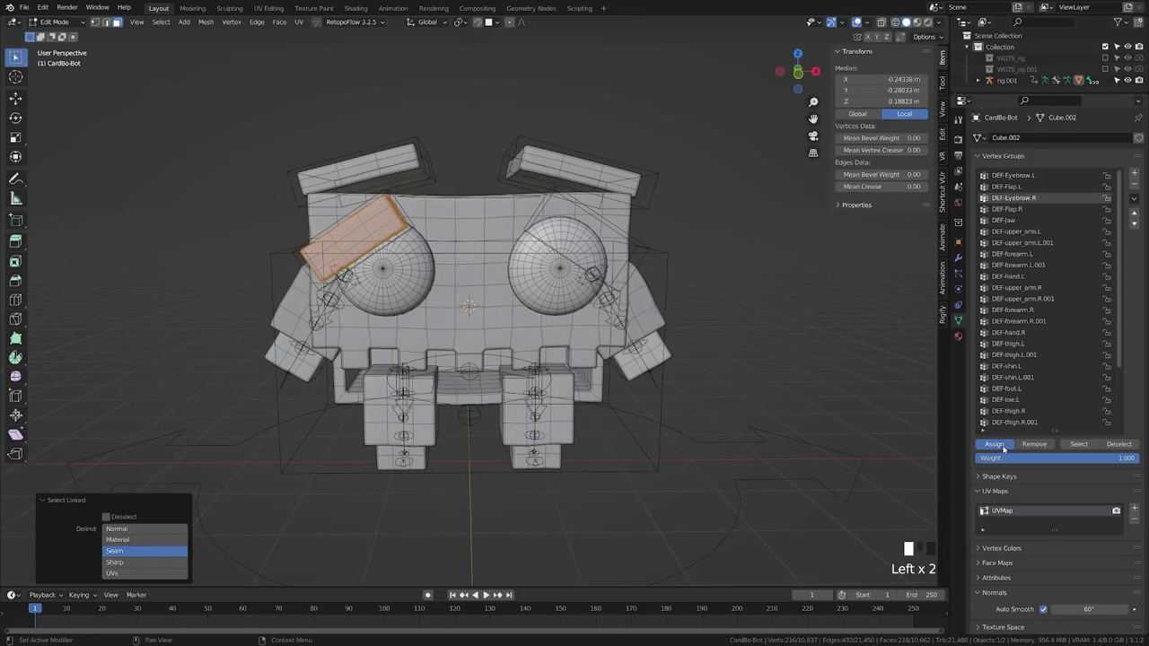
pyautogui.tripleClick(994, 445)
pyautogui.press('h')
# Step: Assign the linked faces of the character's left top flap to the DEF-Flap.L vertex group and hide them
pyautogui.moveTo(455, 280); pyautogui.dragTo(622, 408, button='middle')
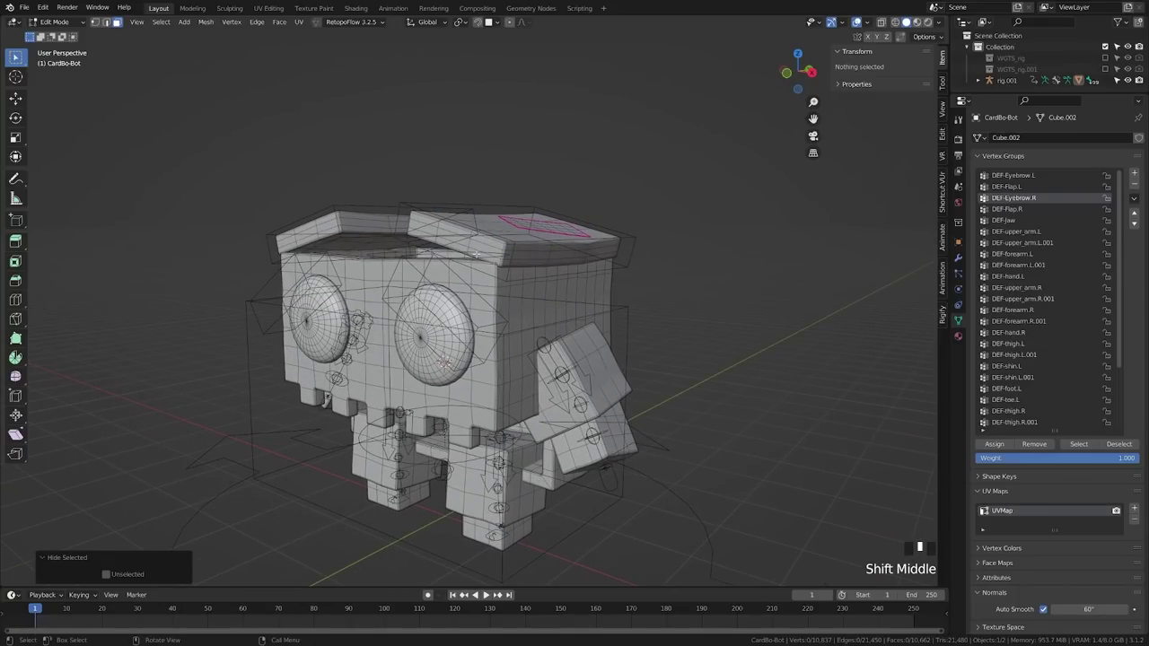
pyautogui.press('l')
pyautogui.click(1006, 186)
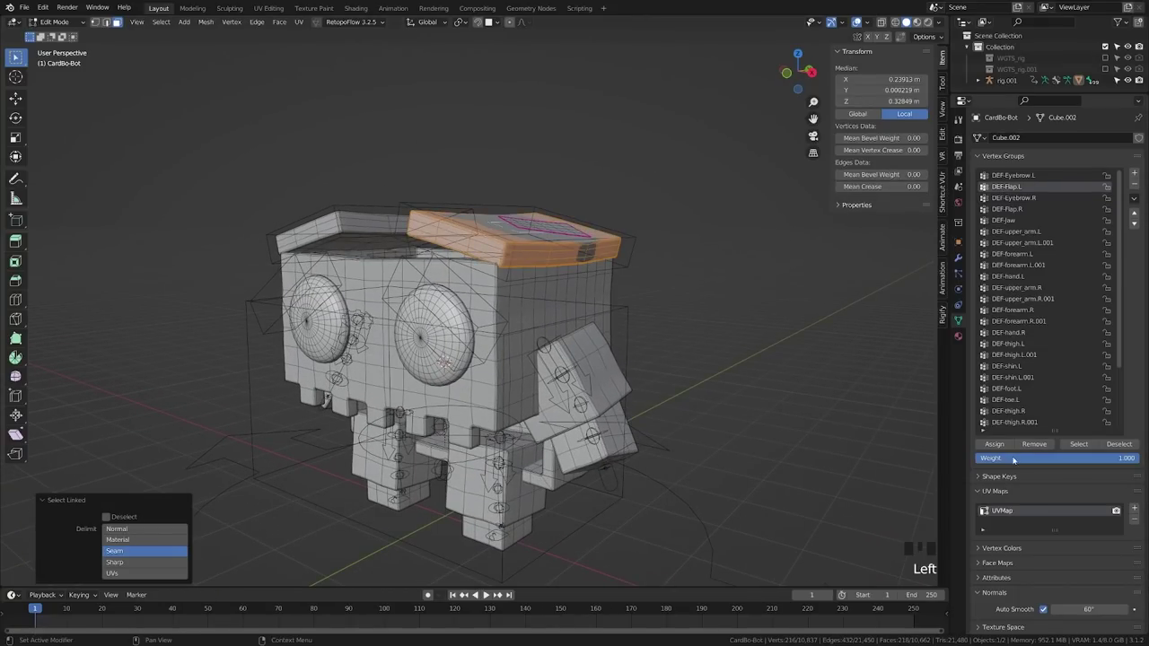
pyautogui.click(994, 444)
pyautogui.press('h')
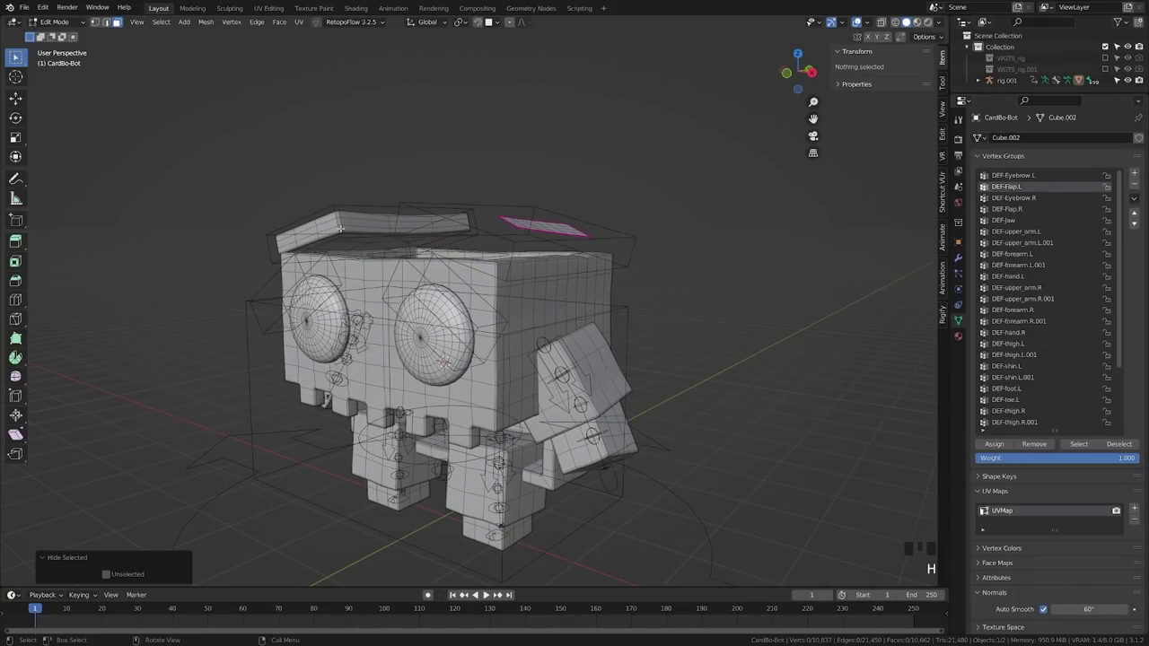
# Step: Assign the remaining seam-bounded patch of the left flap to DEF-Flap.L and hide it
pyautogui.press('l')
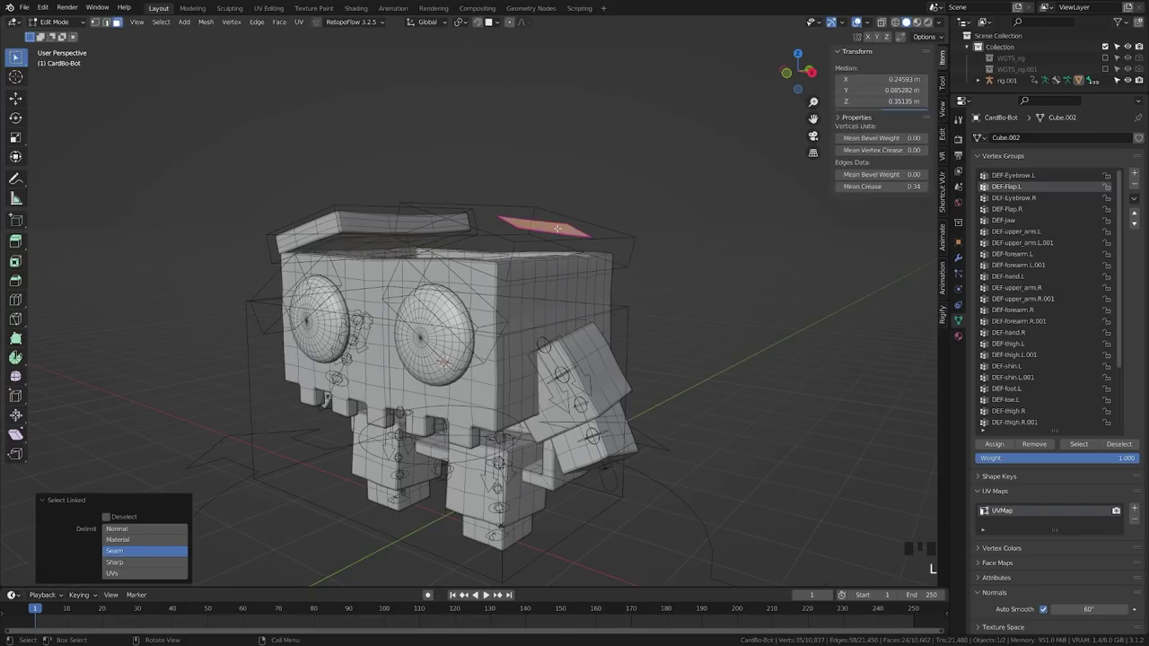
pyautogui.click(994, 444)
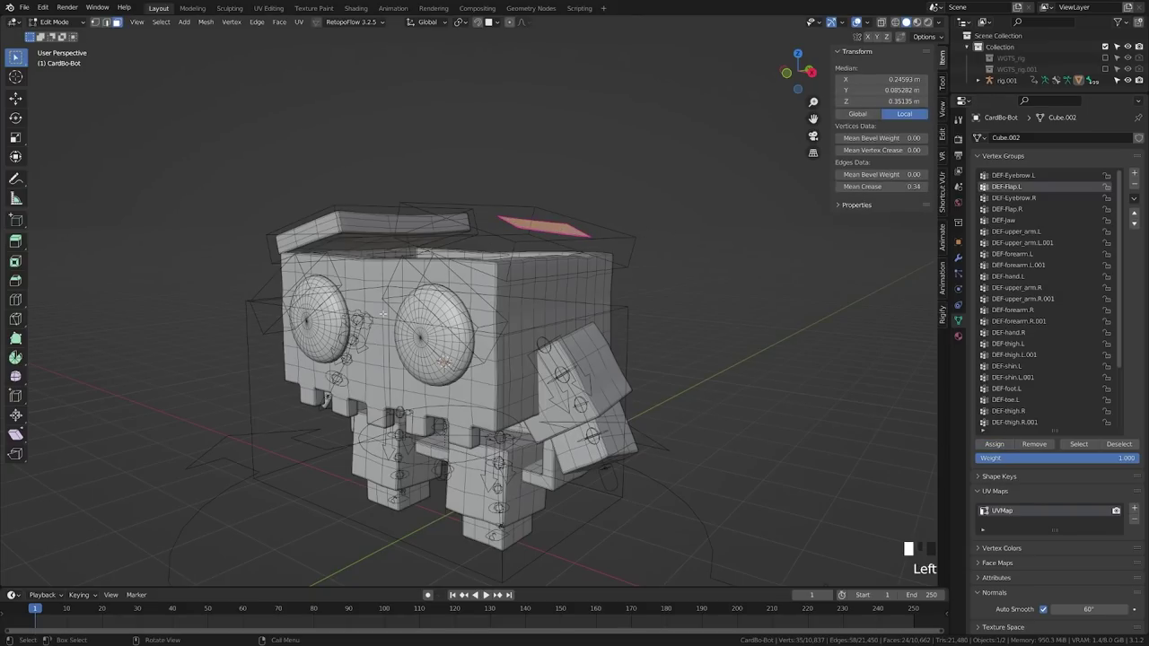
pyautogui.press('h')
# Step: Assign the linked faces of the character's right top flap to the DEF-Flap.R vertex group and hide them
pyautogui.moveTo(385, 314); pyautogui.dragTo(481, 276, button='middle')
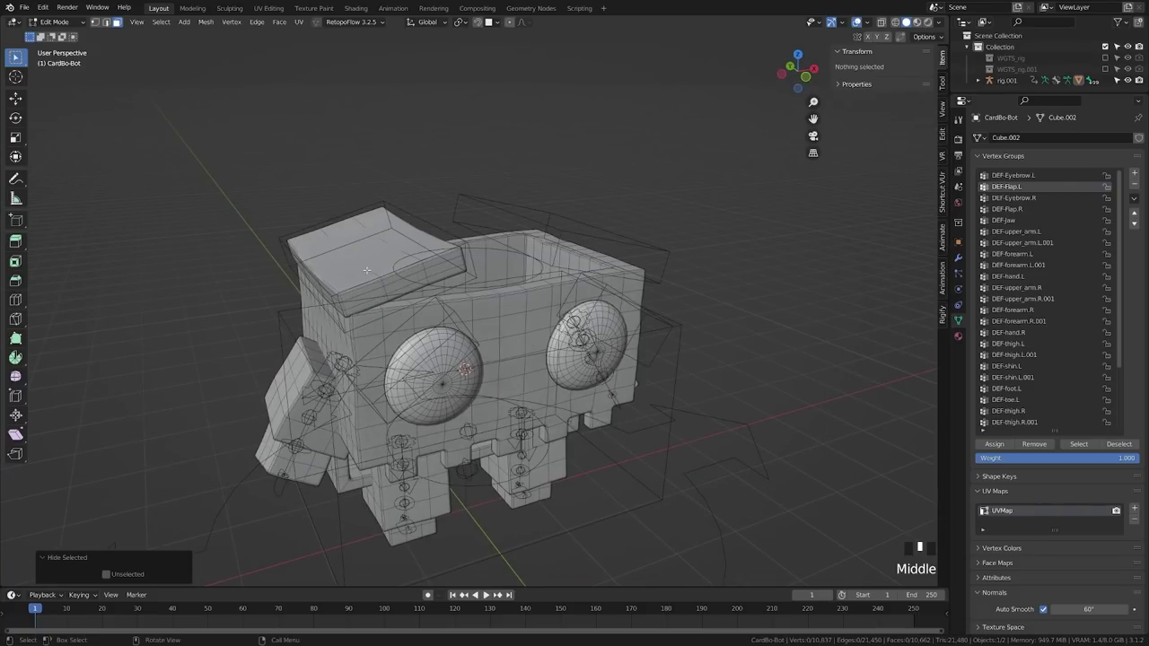
pyautogui.press('l')
pyautogui.click(1044, 198)
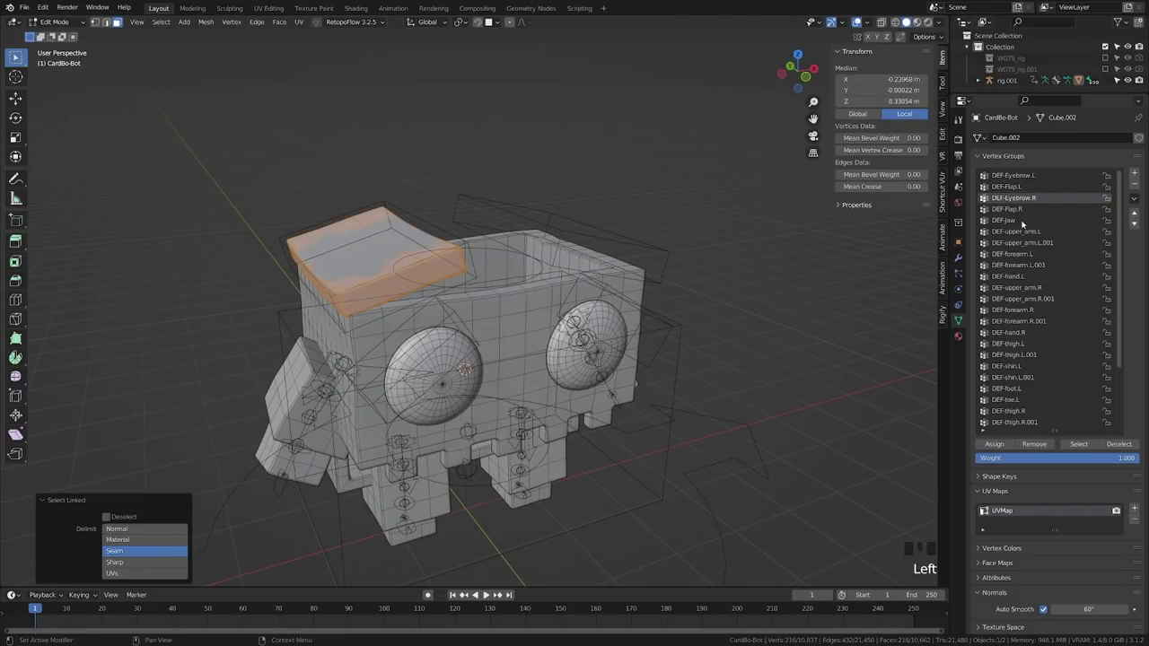
pyautogui.click(1013, 208)
pyautogui.click(995, 444)
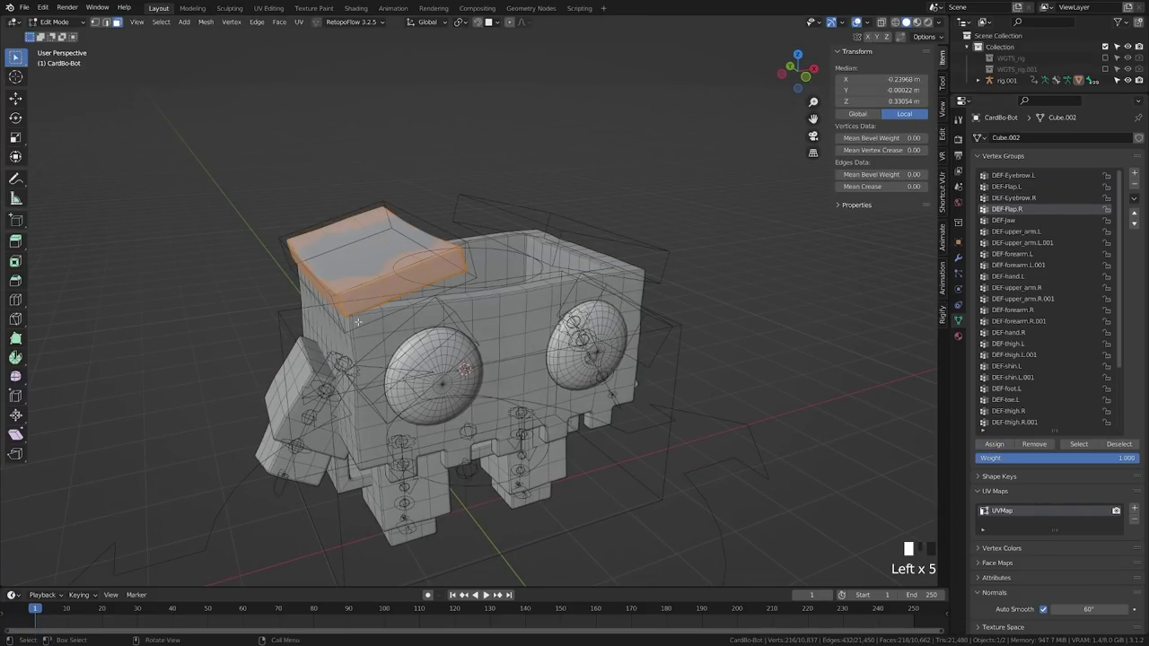
pyautogui.press('h')
# Step: Assign the linked faces of the character's left upper arm to the DEF-upper_arm.L vertex group and hide them
pyautogui.moveTo(386, 322); pyautogui.dragTo(500, 344, button='middle')
pyautogui.scroll(2, 500, 343)
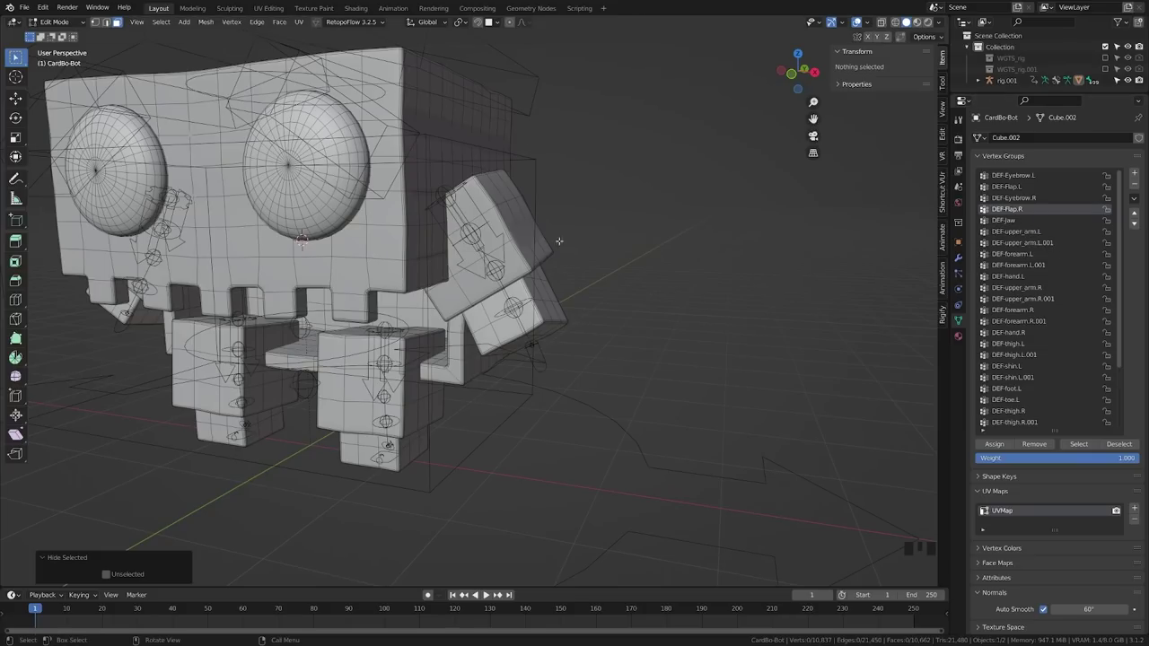
pyautogui.scroll(3, 519, 244)
pyautogui.press('l')
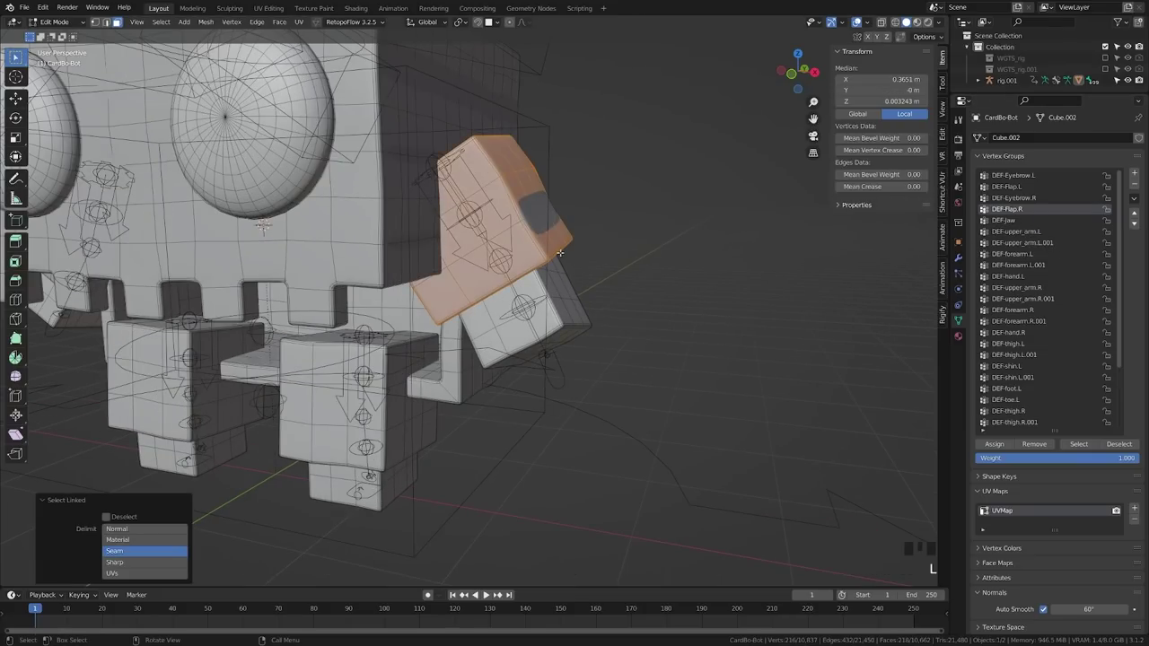
pyautogui.click(1038, 235)
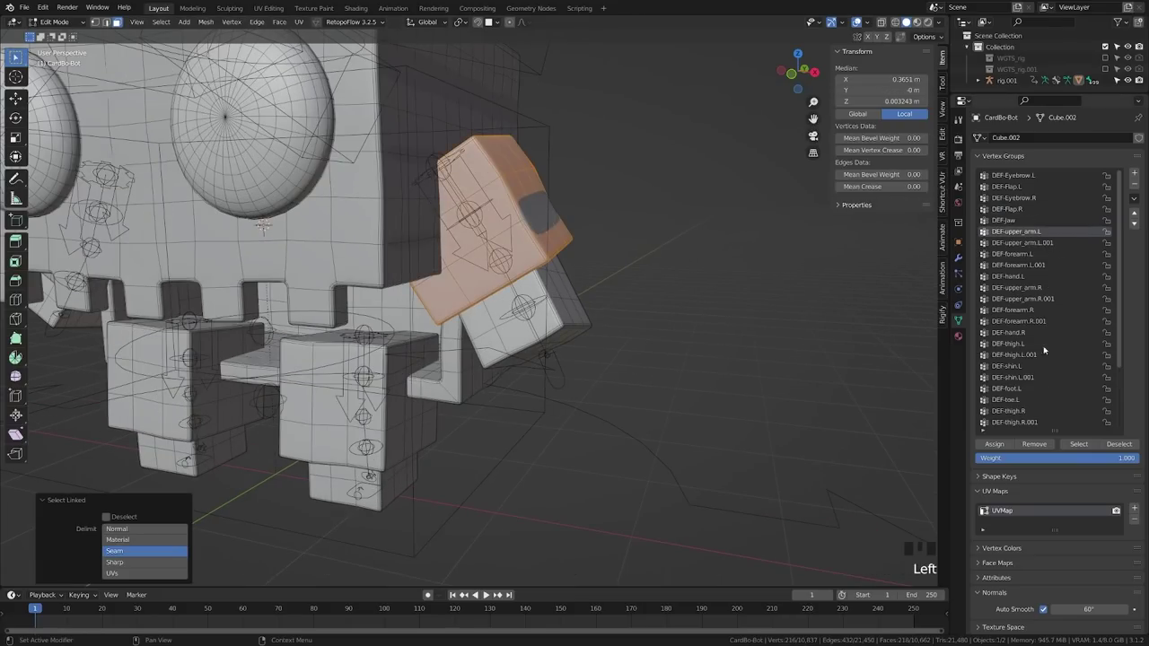
pyautogui.click(995, 444)
pyautogui.press('h')
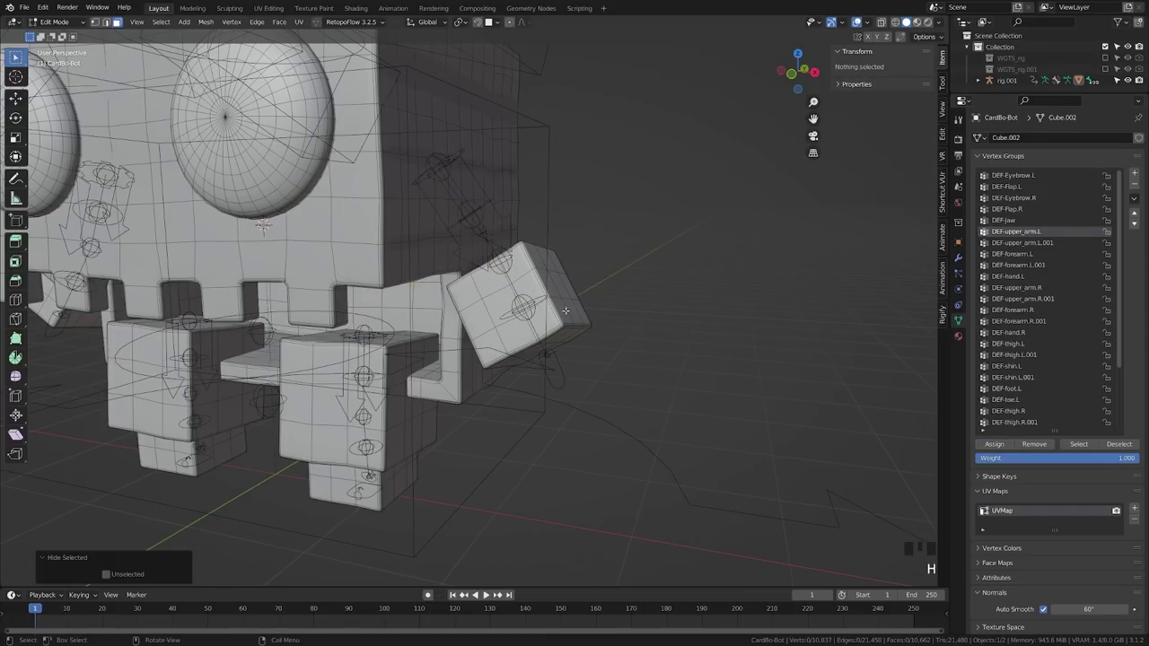
# Step: Assign the linked left forearm block to the DEF-forearm.L vertex group and hide it
pyautogui.press('l')
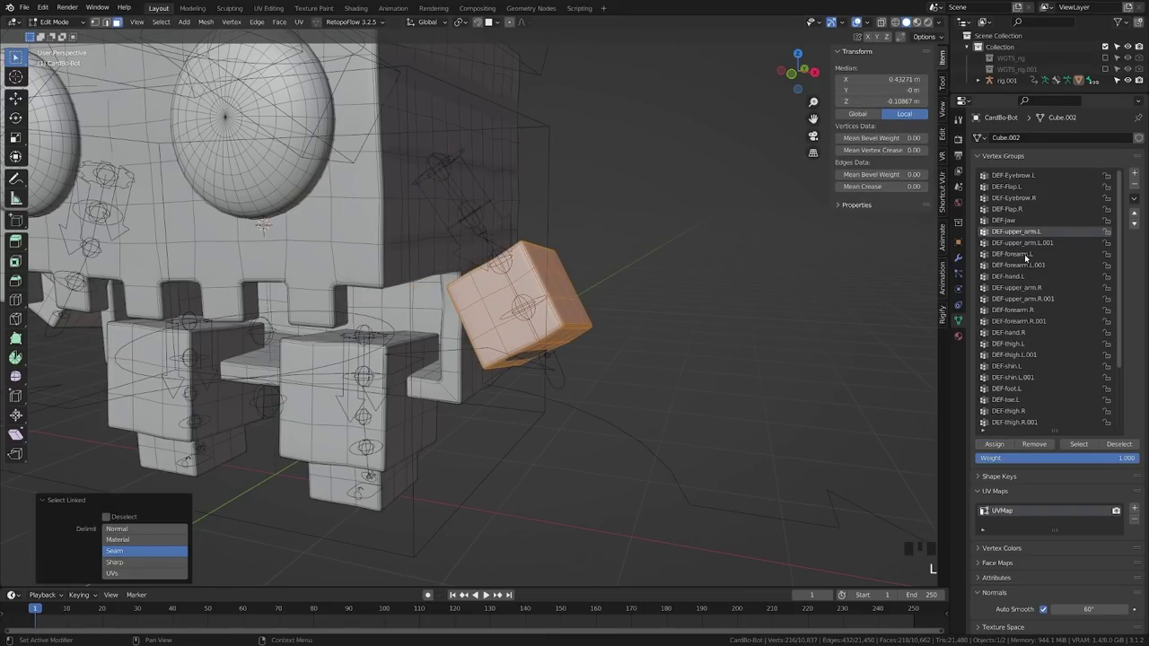
pyautogui.click(1026, 255)
pyautogui.click(994, 444)
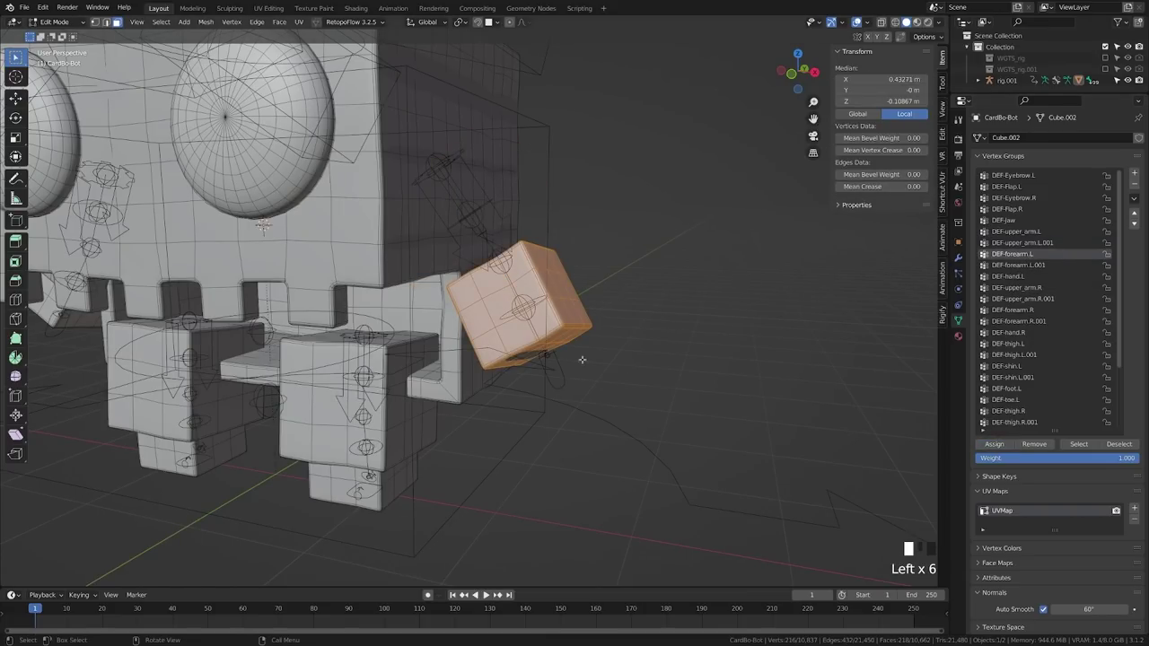
pyautogui.press('h')
# Step: Assign the linked faces of the character's right upper arm to the DEF-upper_arm.R vertex group and clear the selection
pyautogui.moveTo(584, 353); pyautogui.dragTo(230, 255, button='middle')
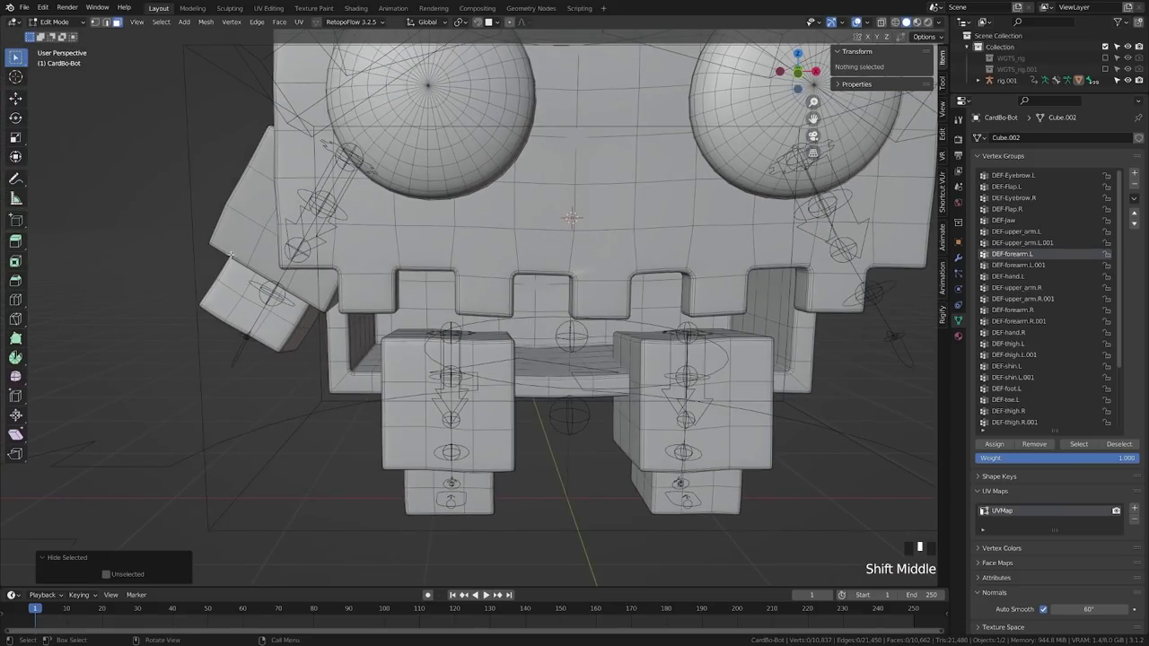
pyautogui.press('l')
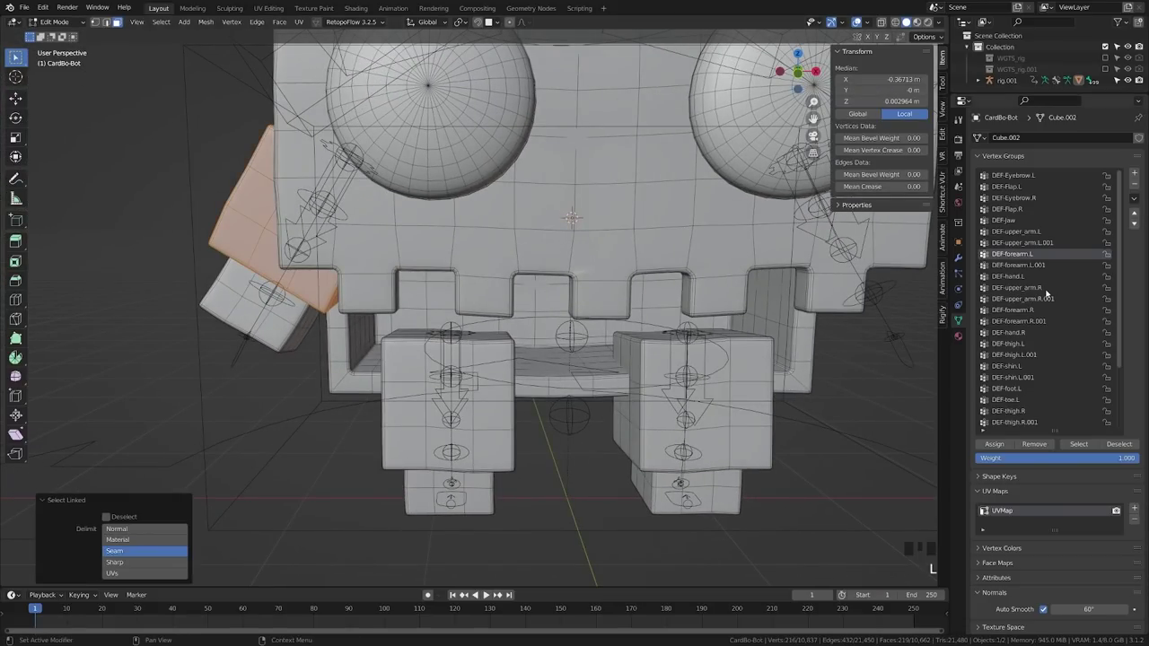
pyautogui.click(1017, 287)
pyautogui.click(994, 444)
pyautogui.hotkey('alt', 'a')
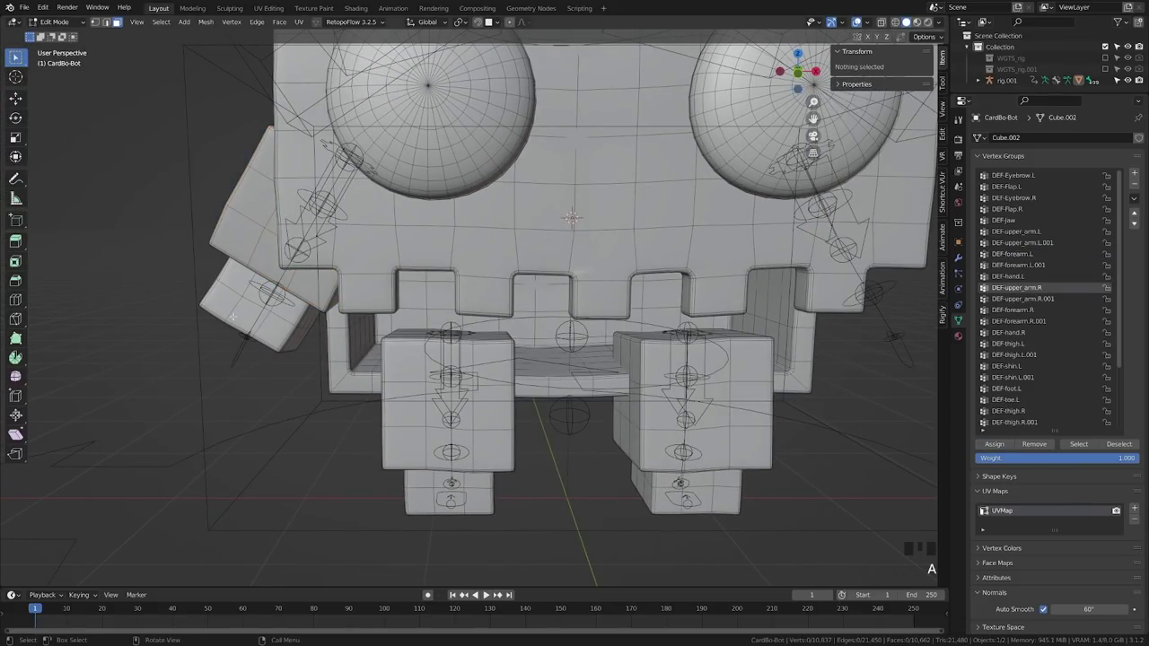
# Step: Assign the linked right forearm block to the DEF-forearm.R vertex group, and hide both the forearm and the right upper arm
pyautogui.press('l')
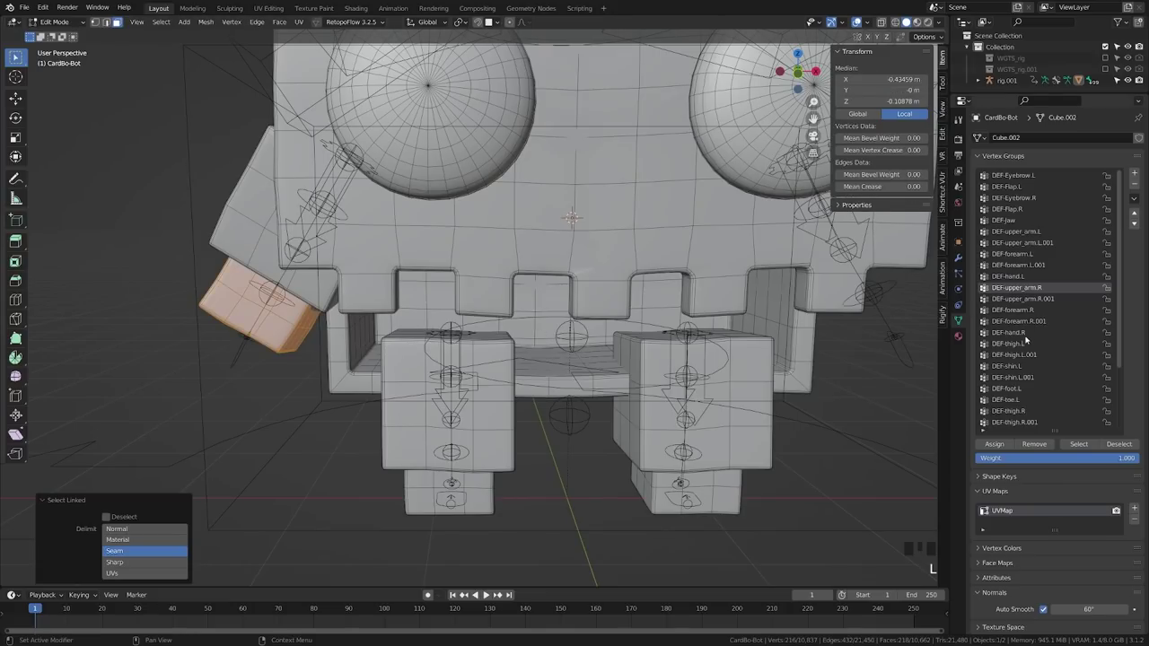
pyautogui.click(1013, 310)
pyautogui.click(993, 445)
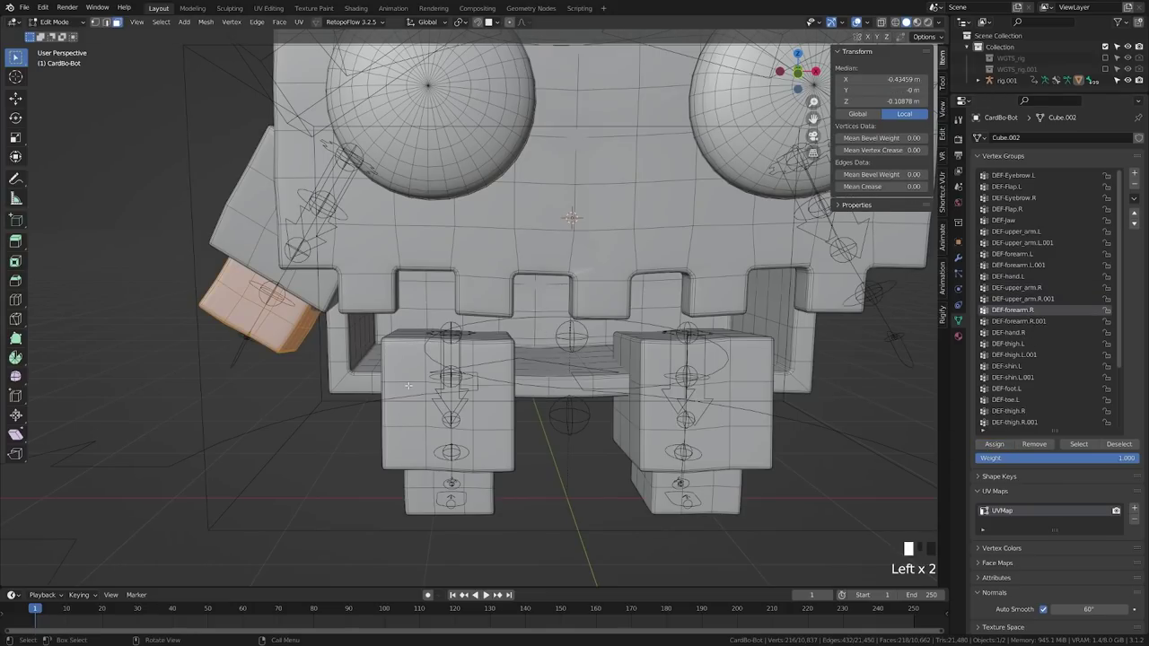
pyautogui.press('h')
pyautogui.hotkey('alt', 'h')
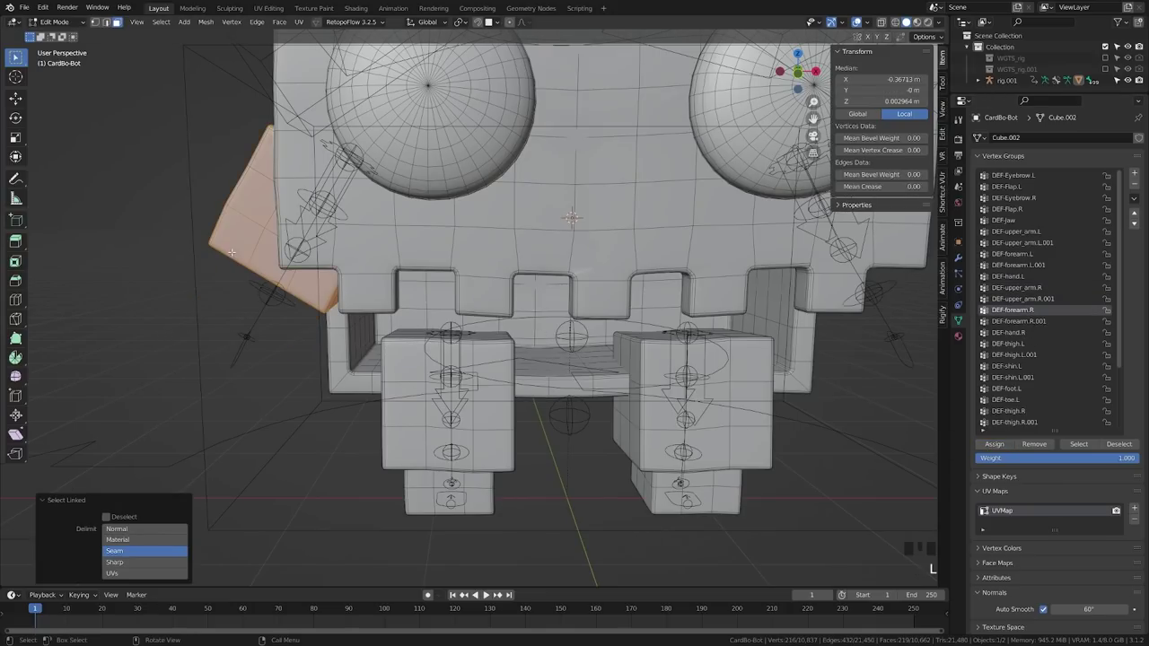
pyautogui.press('h')
# Step: Assign the linked upper block of the character's left leg to the DEF-thigh.L vertex group and hide it
pyautogui.moveTo(232, 252); pyautogui.dragTo(562, 396, button='middle')
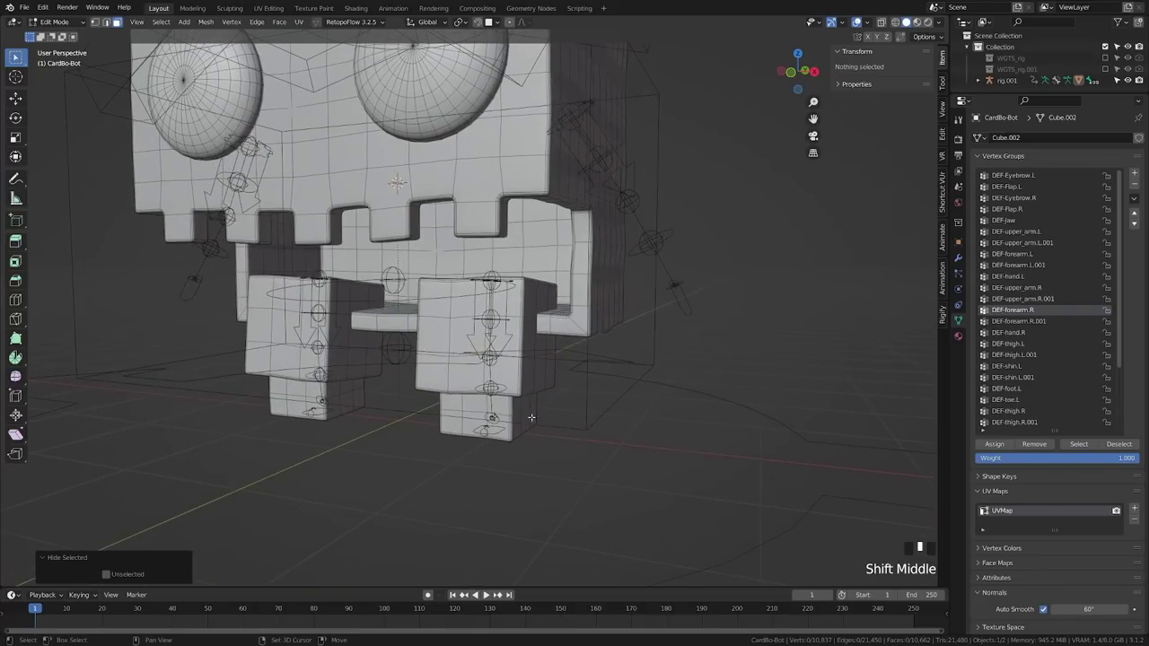
pyautogui.press('l')
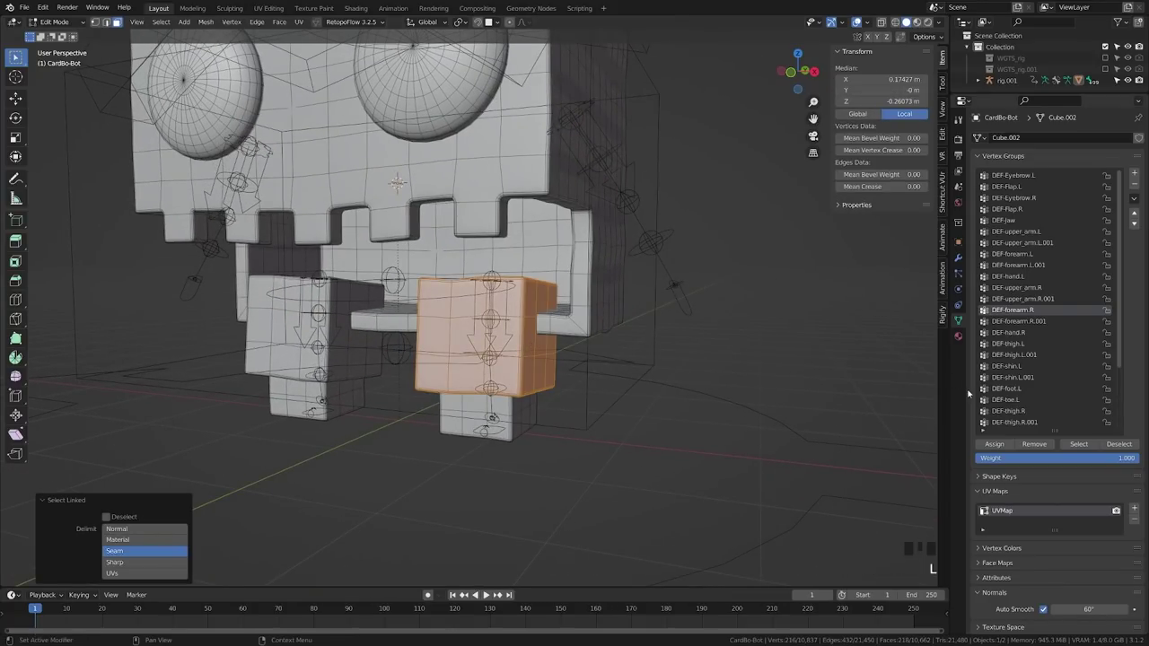
pyautogui.scroll(-2, 1004, 343)
pyautogui.click(1025, 323)
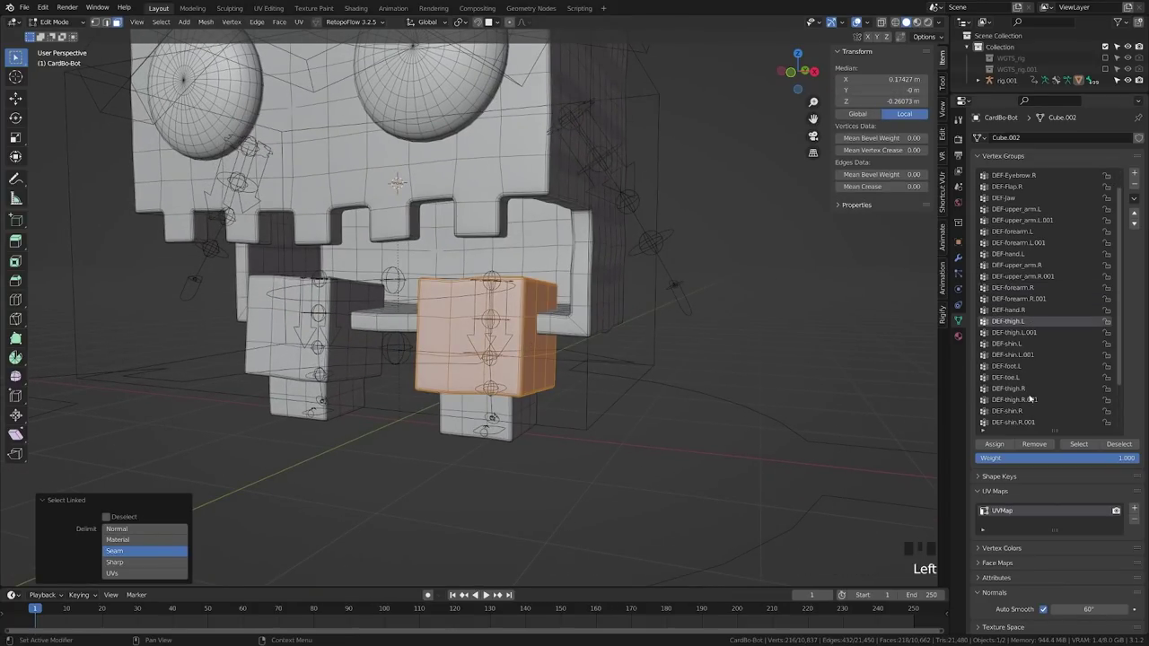
pyautogui.click(996, 444)
pyautogui.doubleClick(1004, 446)
pyautogui.press('h')
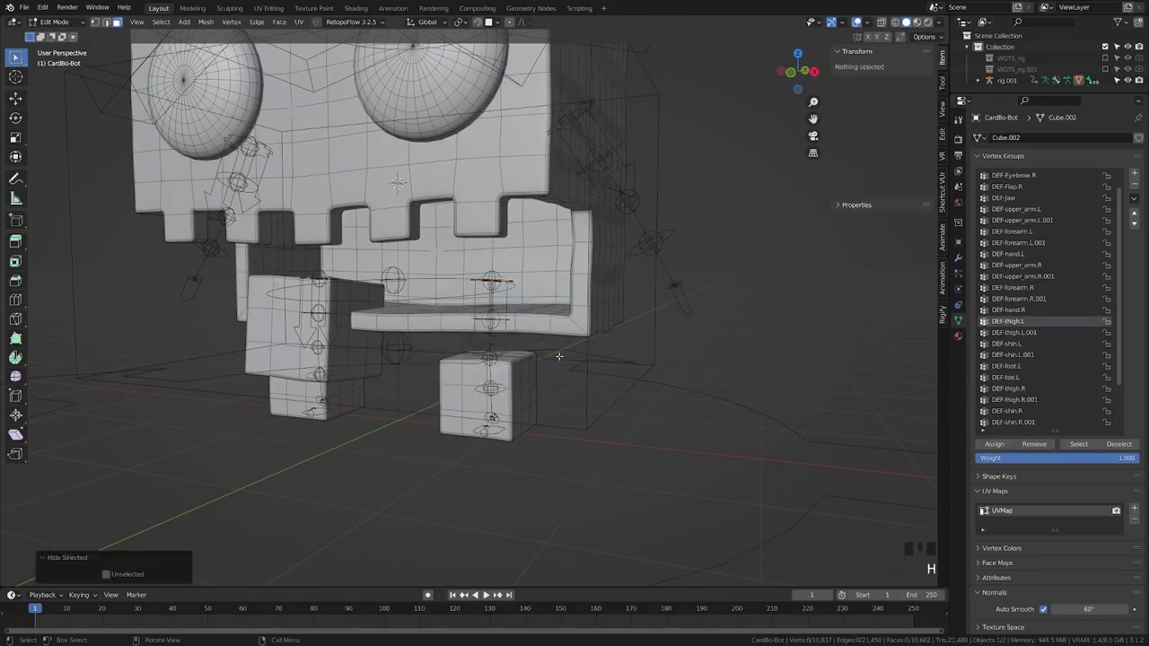
# Step: Assign the linked lower block of the left leg to the DEF-shin.L vertex group and hide it
pyautogui.press('l')
pyautogui.click(997, 343)
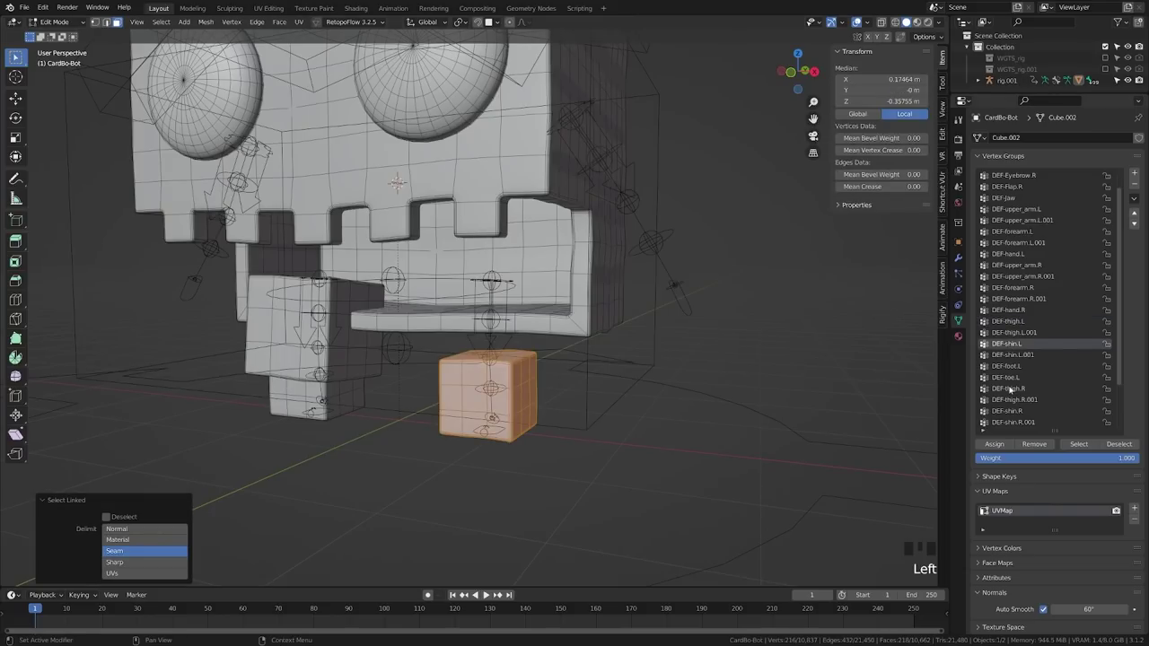
pyautogui.click(994, 444)
pyautogui.doubleClick(995, 444)
pyautogui.press('h')
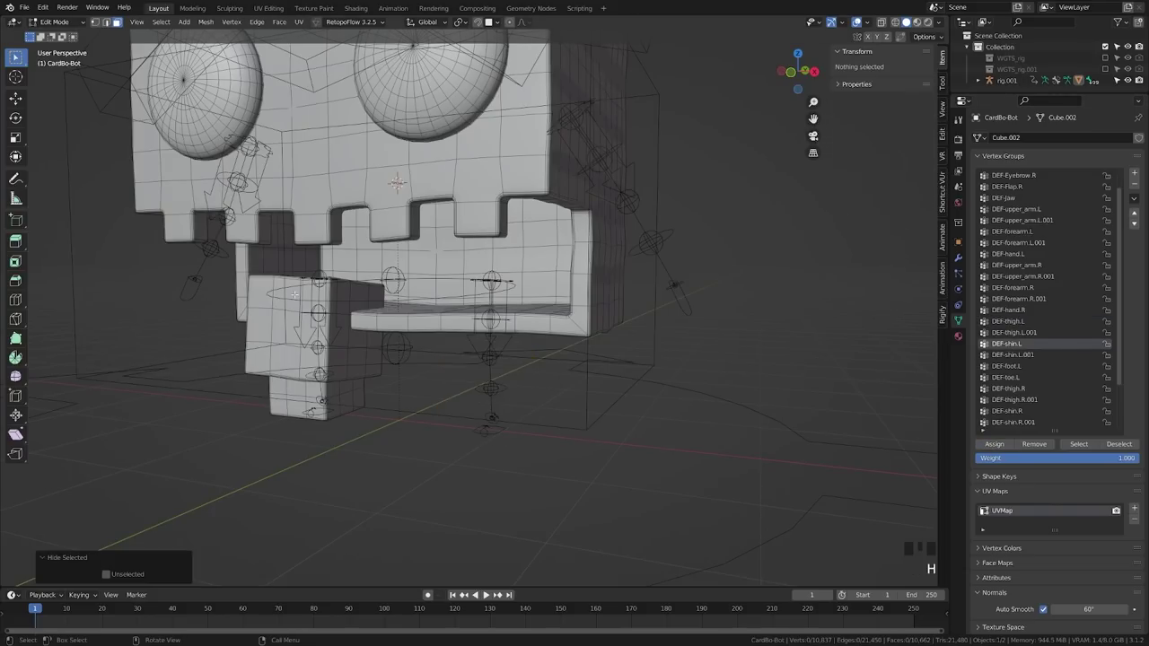
# Step: Assign the linked upper block of the character's right leg to the DEF-thigh.R vertex group and hide it
pyautogui.press('l')
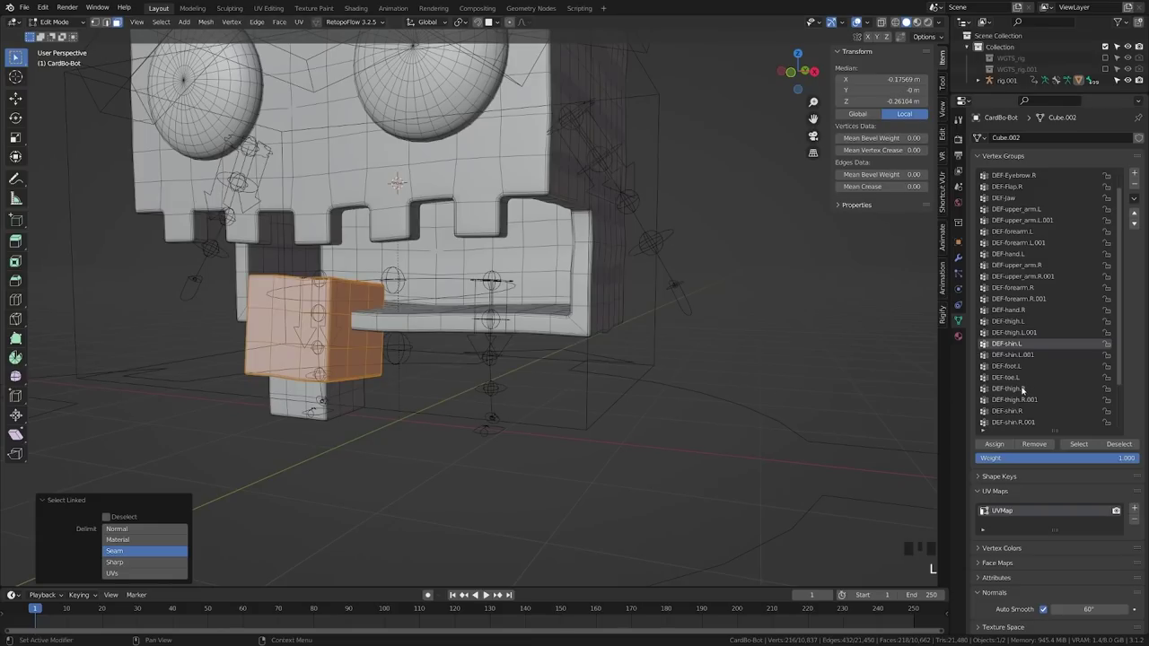
pyautogui.click(1022, 389)
pyautogui.click(994, 444)
pyautogui.doubleClick(995, 444)
pyautogui.press('h')
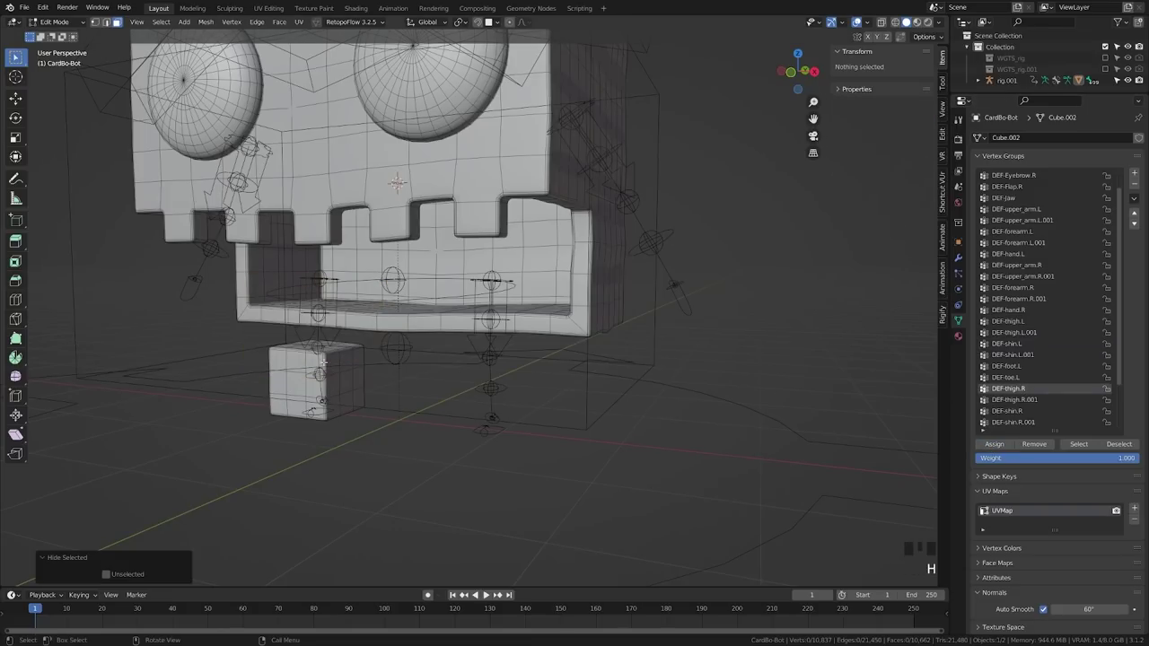
# Step: Assign the linked lower block of the right leg to the DEF-shin.R vertex group and hide it
pyautogui.press('l')
pyautogui.click(1010, 411)
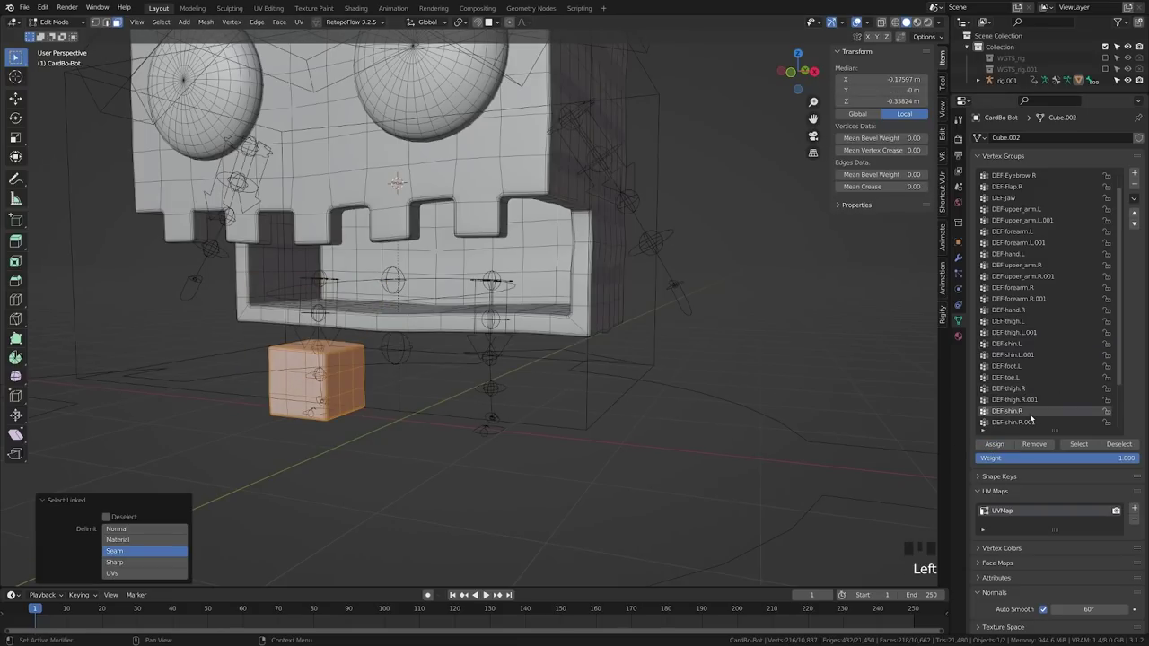
pyautogui.click(995, 444)
pyautogui.doubleClick(995, 444)
pyautogui.press('h')
# Step: Assign all remaining visible faces, including the eyes, to the DEF-head vertex group, then reveal every hidden part and clear the selection
pyautogui.moveTo(385, 401); pyautogui.dragTo(464, 438, button='middle')
pyautogui.press('a')
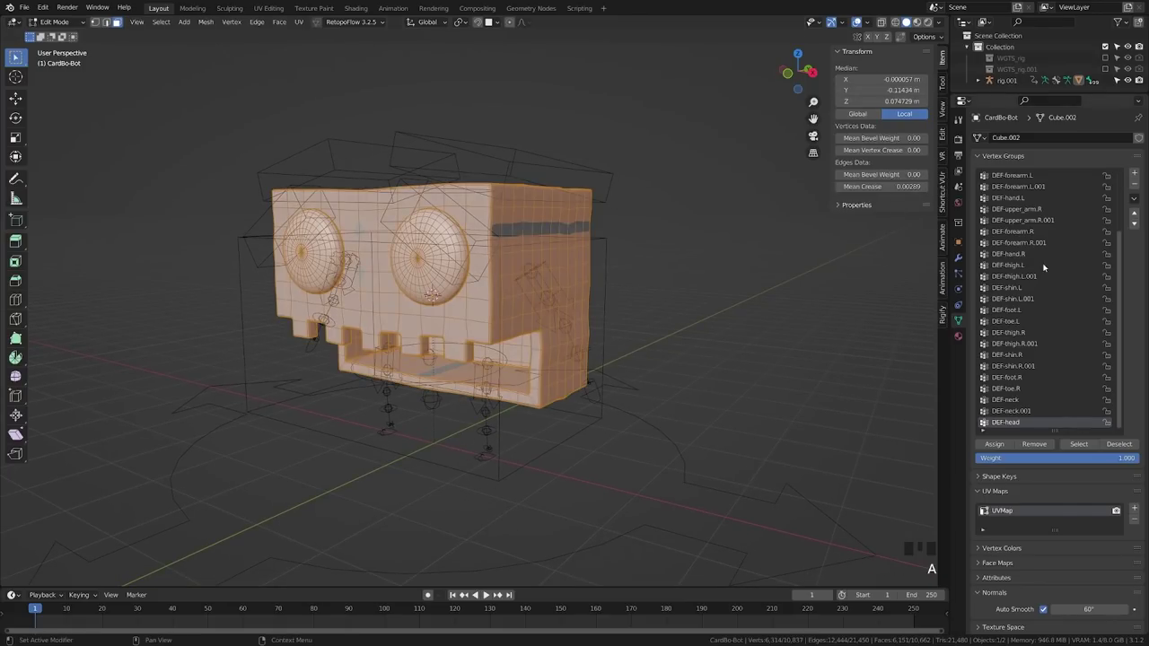
pyautogui.scroll(-10, 1020, 390)
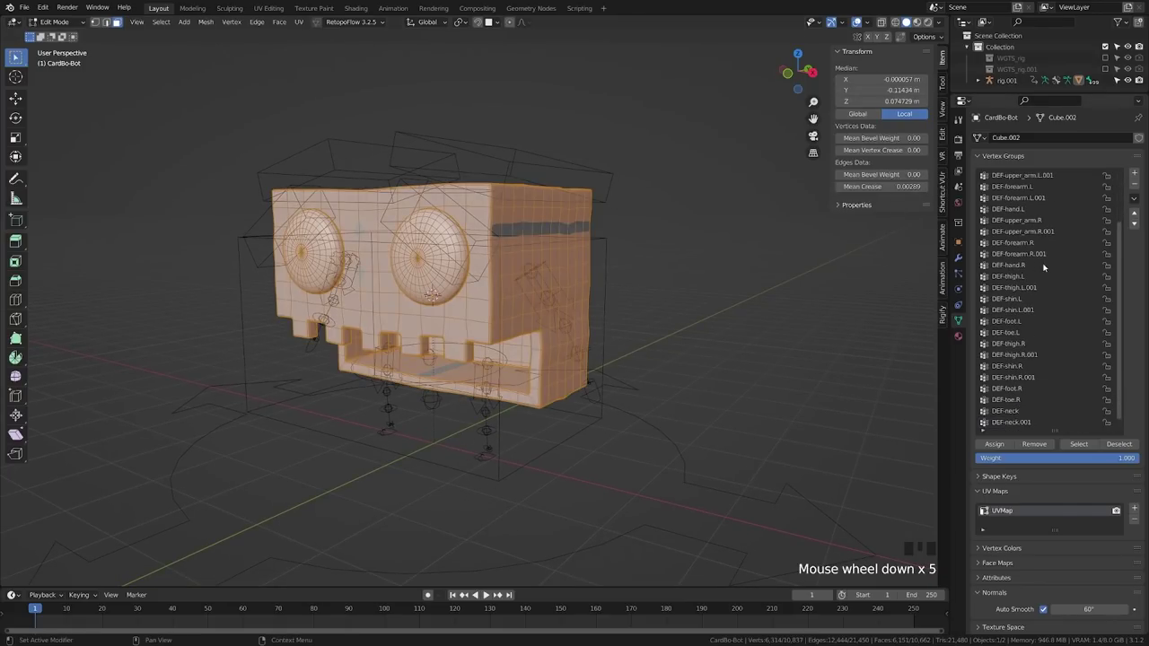
pyautogui.click(994, 443)
pyautogui.click(994, 444)
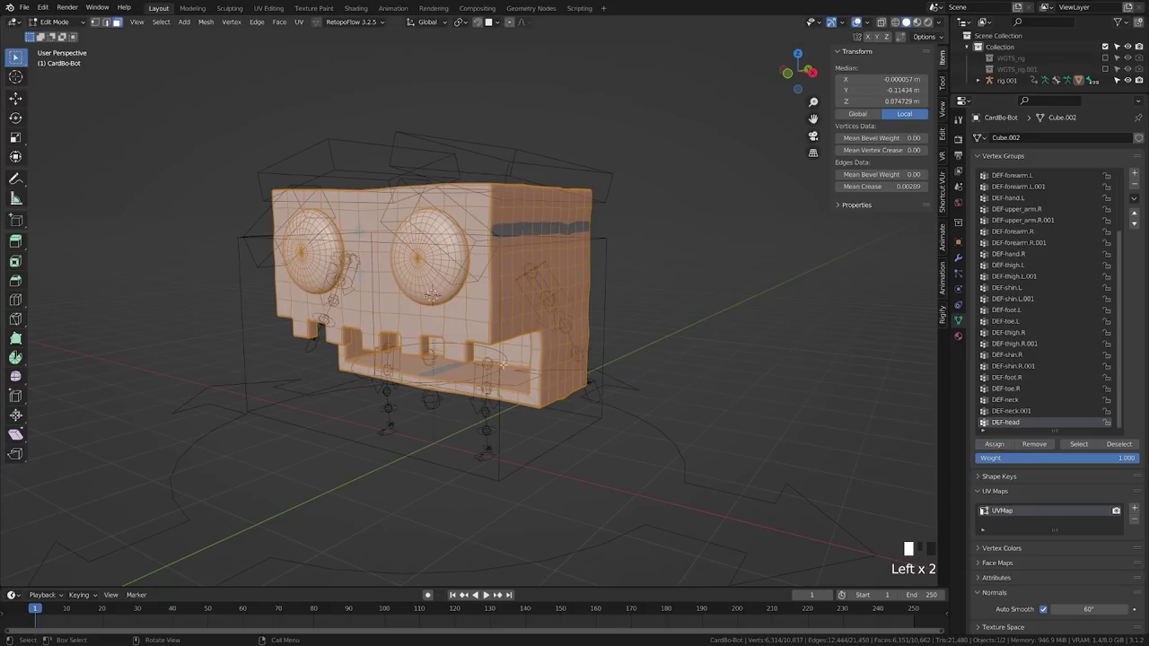
pyautogui.hotkey('alt', 'h')
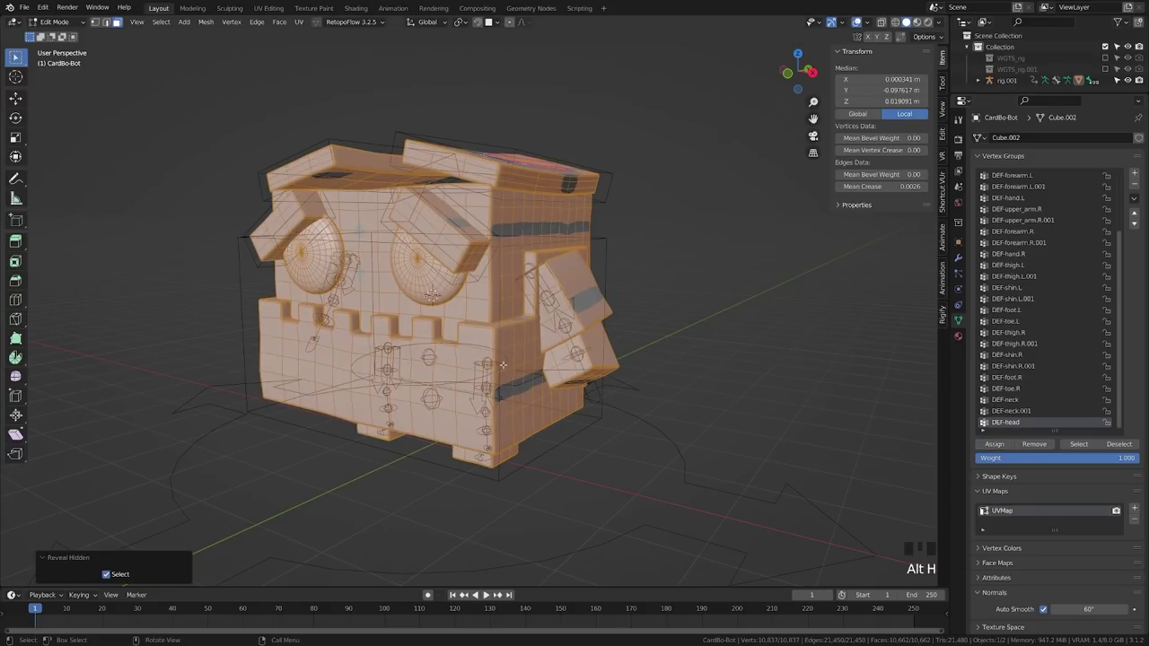
pyautogui.press('a')
# Step: Return the CardBo-Bot mesh to Object Mode and save the file
pyautogui.press('Tab')
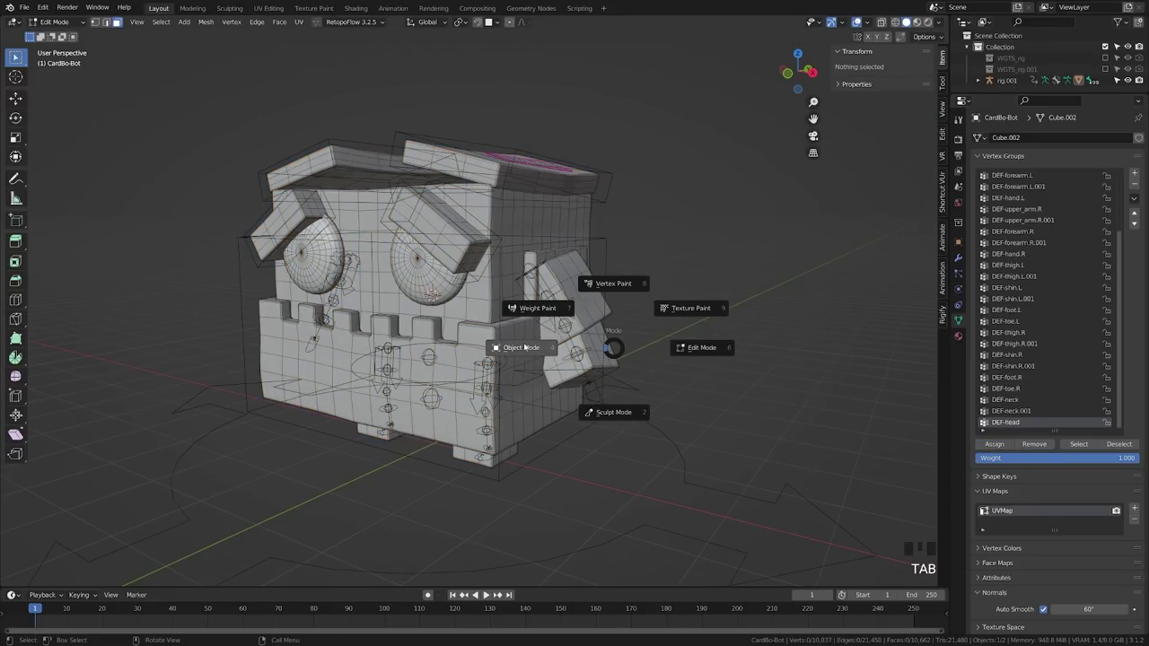
pyautogui.scroll(-2, 516, 405)
pyautogui.hotkey('ctrl', 's')
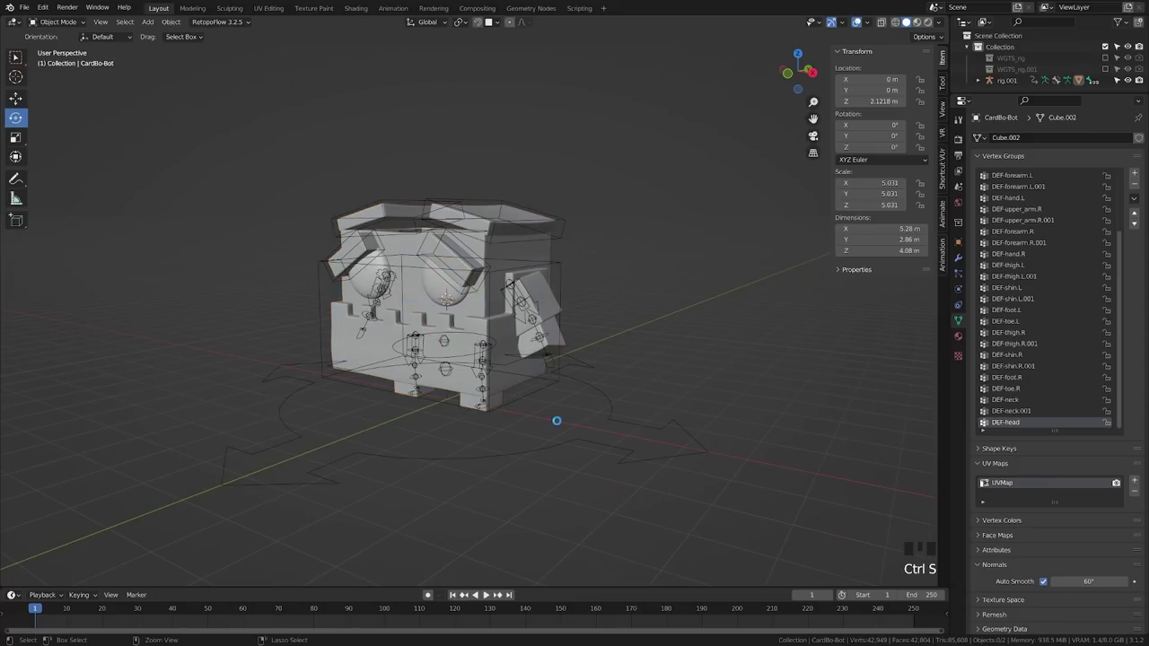
# Step: Put the rig into Pose Mode and try moving its root control, cancelling the move
pyautogui.click(464, 461)
pyautogui.press('Tab')
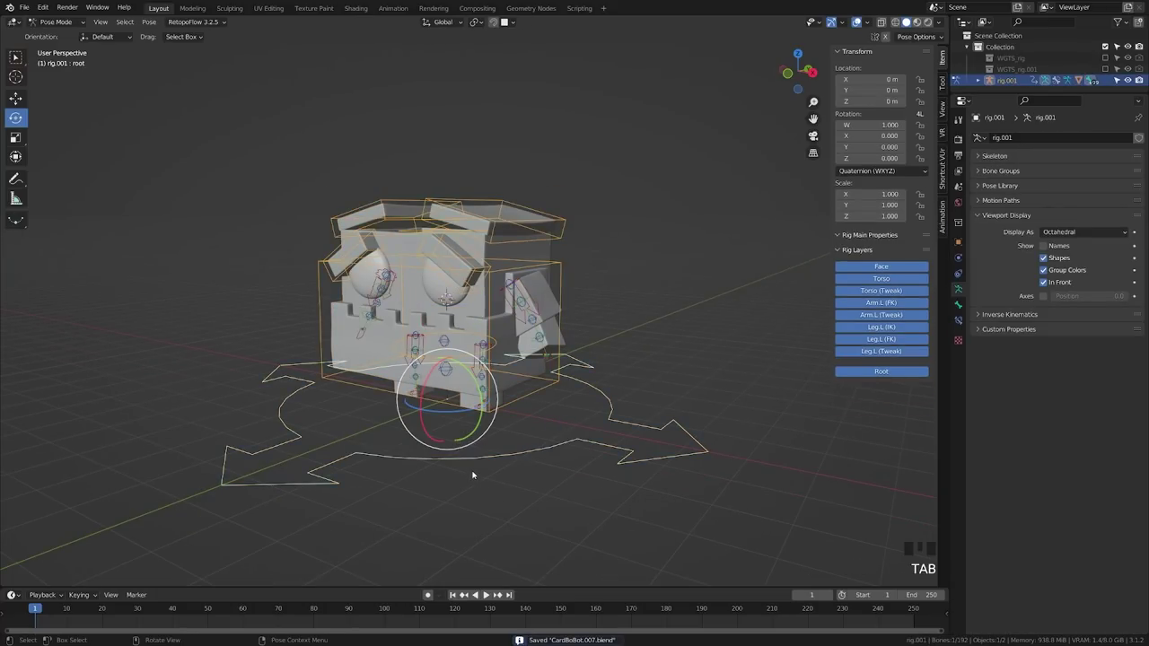
pyautogui.click(476, 462)
pyautogui.press('g')
pyautogui.rightClick(518, 435)
# Step: Try moving the hand_ik.L control to test the left arm's deformation
pyautogui.click(555, 368)
pyautogui.press('g')
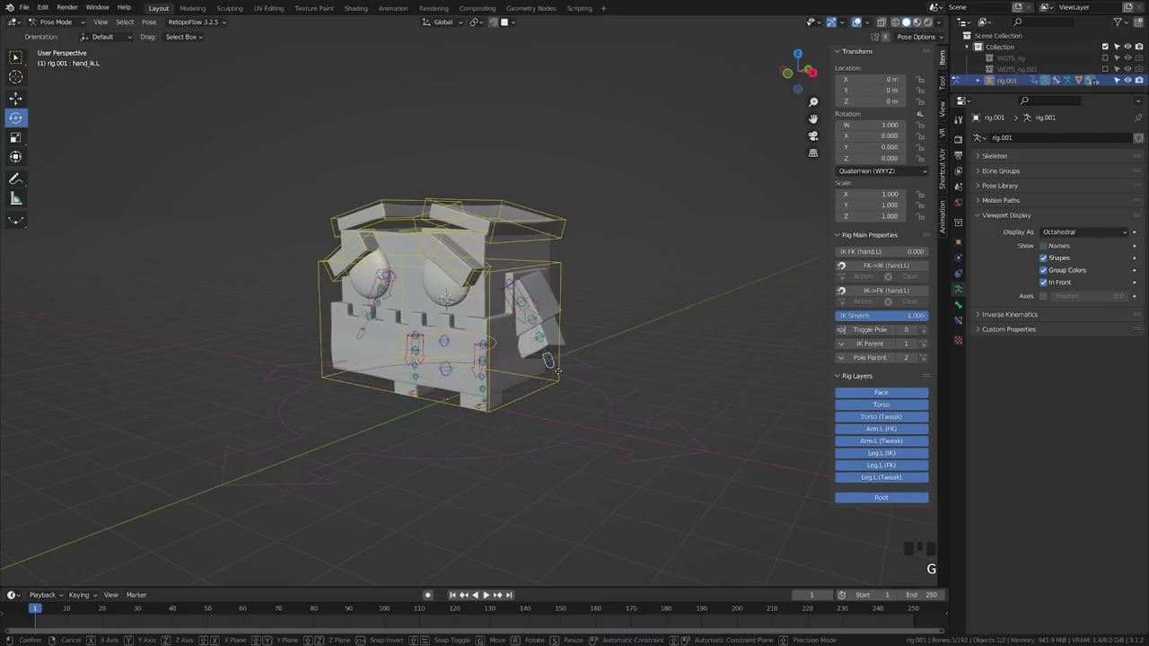
pyautogui.click(566, 357)
# Step: Try rotating the Eyebrow.L control in the front view to test the left eyebrow's binding
pyautogui.click(447, 306)
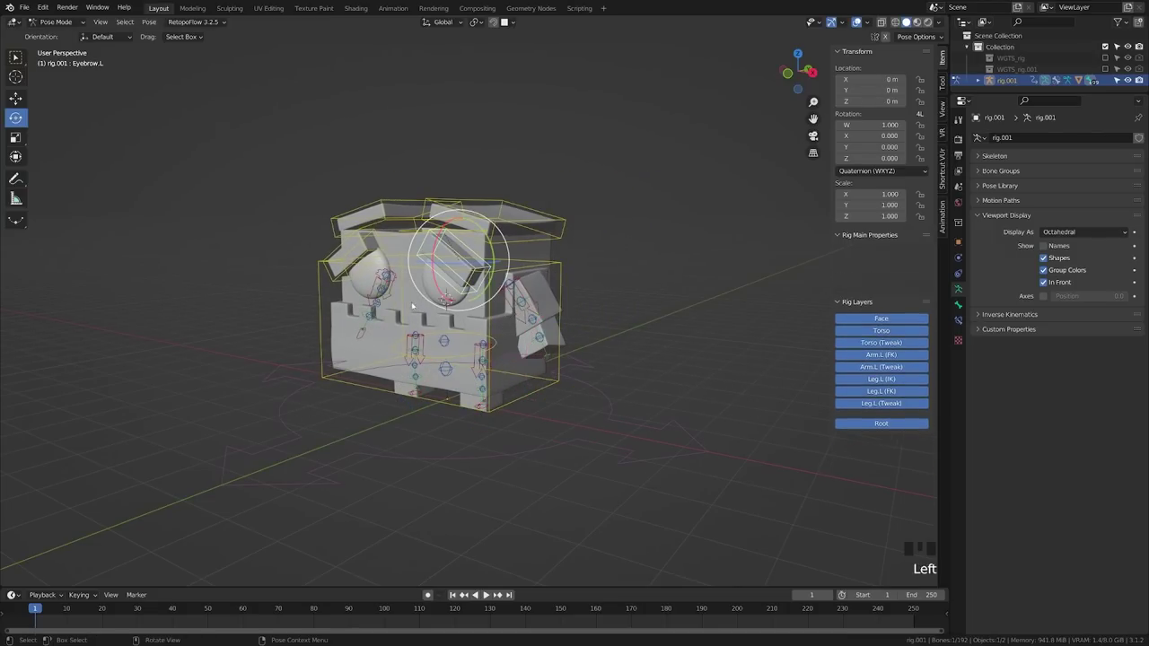
pyautogui.press('KP_1')
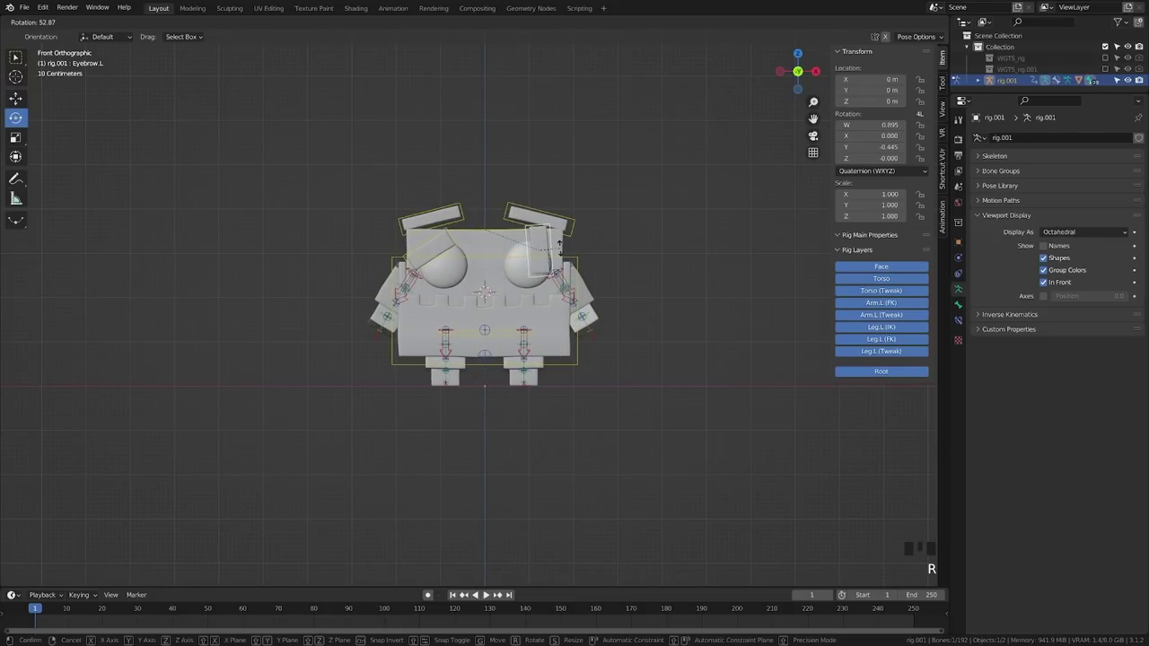
pyautogui.press('r')
pyautogui.scroll(3, 515, 270)
# Step: Try rotating the Jaw control in the right side view to test how the lower box section deforms
pyautogui.click(657, 397)
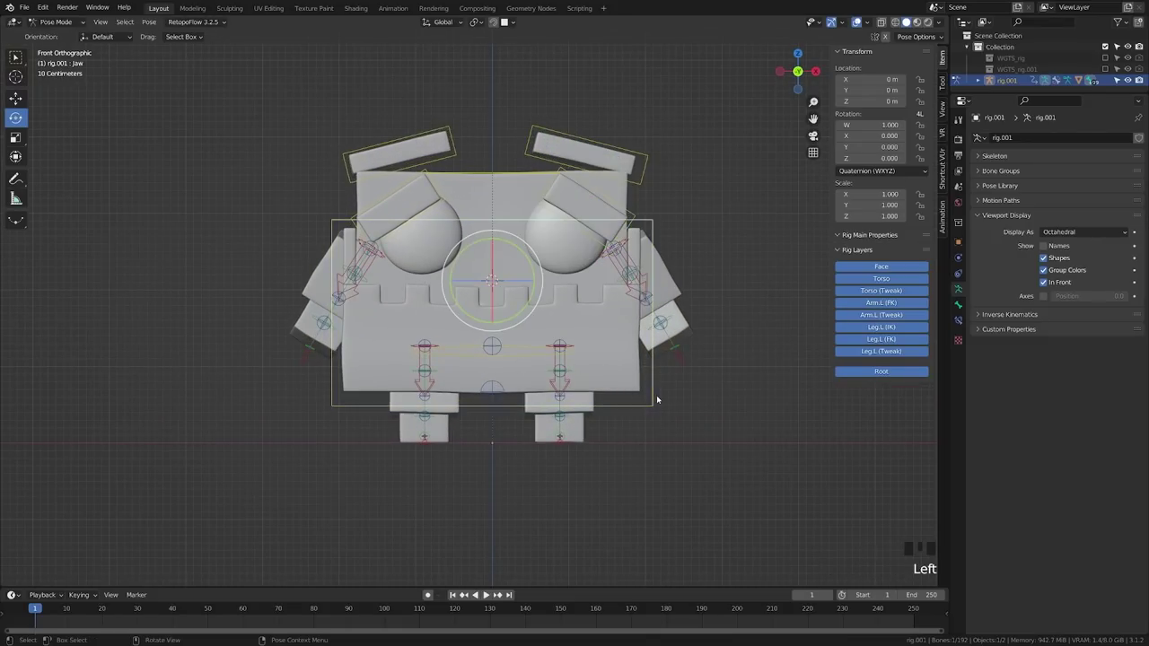
pyautogui.press('KP_3')
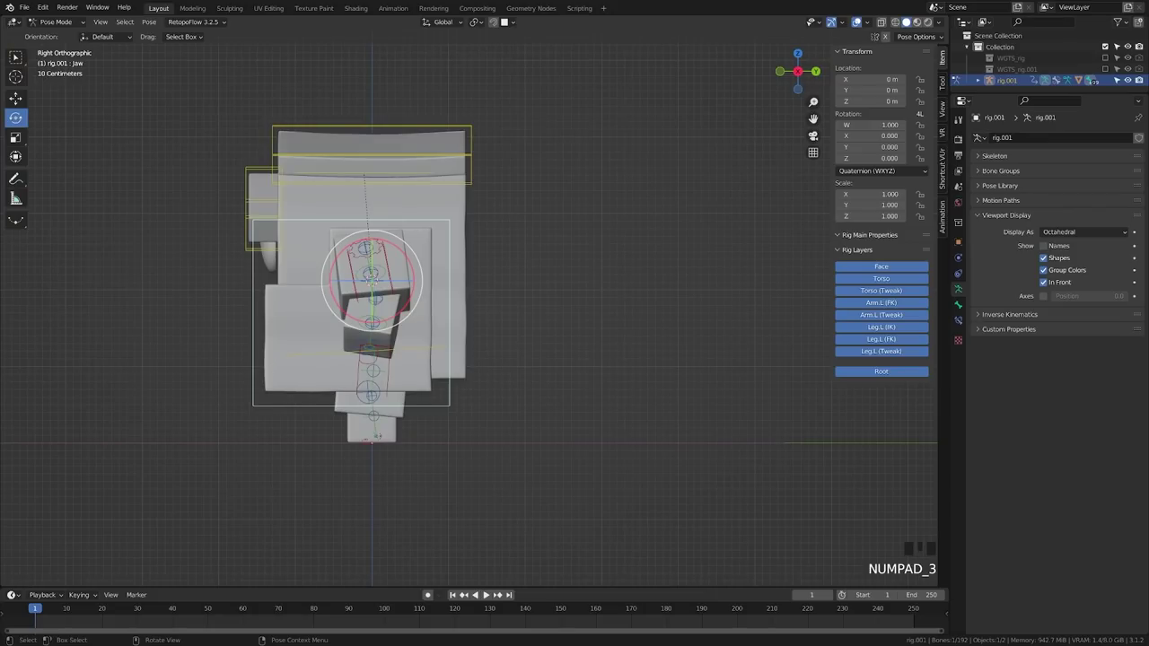
pyautogui.press('r')
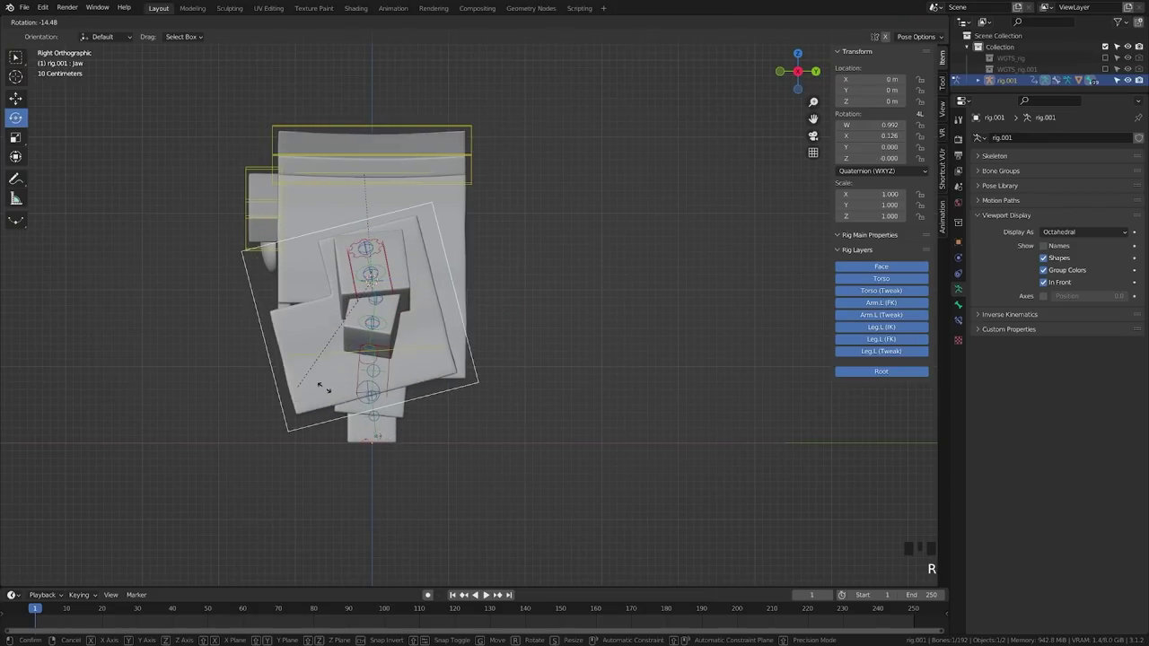
pyautogui.rightClick(321, 388)
# Step: Hide the Torso (Tweak), Arm.L (Tweak) and Leg.L (Tweak) rig layers to declutter the character's controls
pyautogui.click(375, 393)
pyautogui.moveTo(375, 394); pyautogui.dragTo(629, 404, button='middle')
pyautogui.scroll(-2, 576, 431)
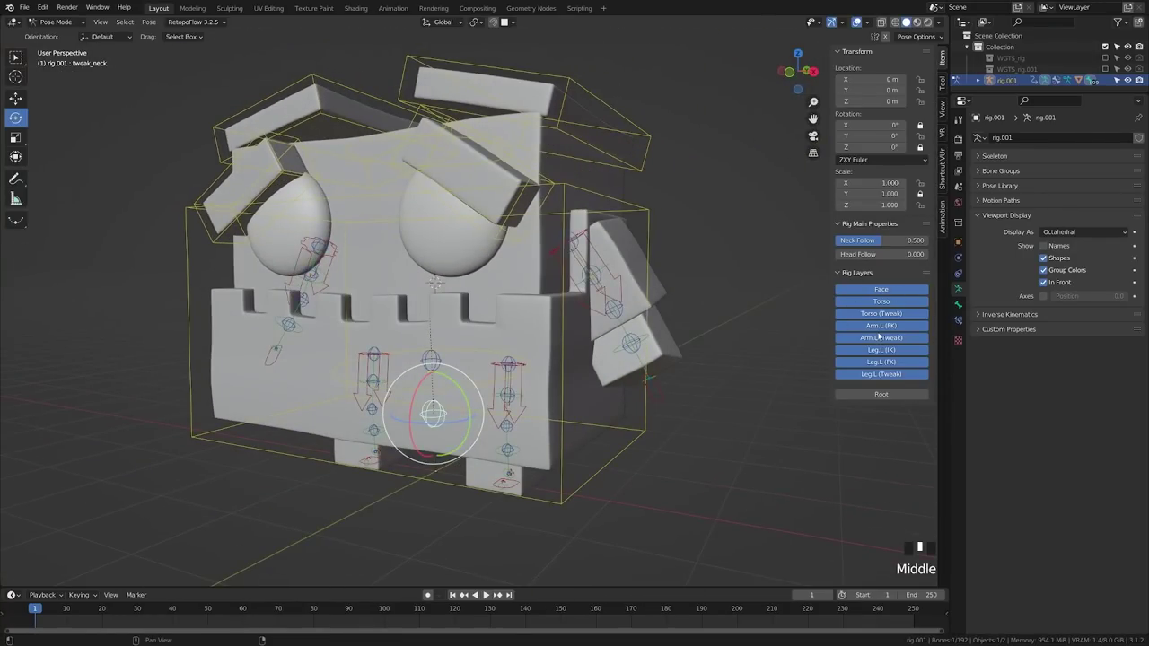
pyautogui.moveTo(265, 237); pyautogui.dragTo(402, 314, button='middle')
pyautogui.moveTo(486, 330); pyautogui.dragTo(643, 251, button='middle')
pyautogui.moveTo(651, 292); pyautogui.dragTo(869, 342, button='middle')
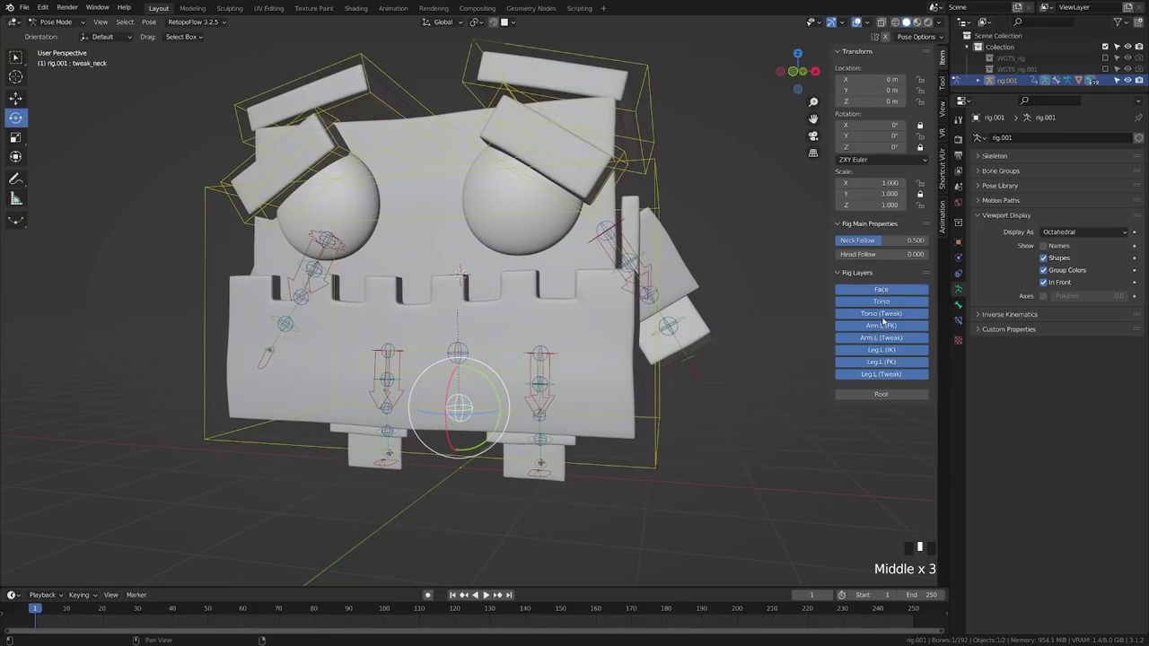
pyautogui.click(883, 314)
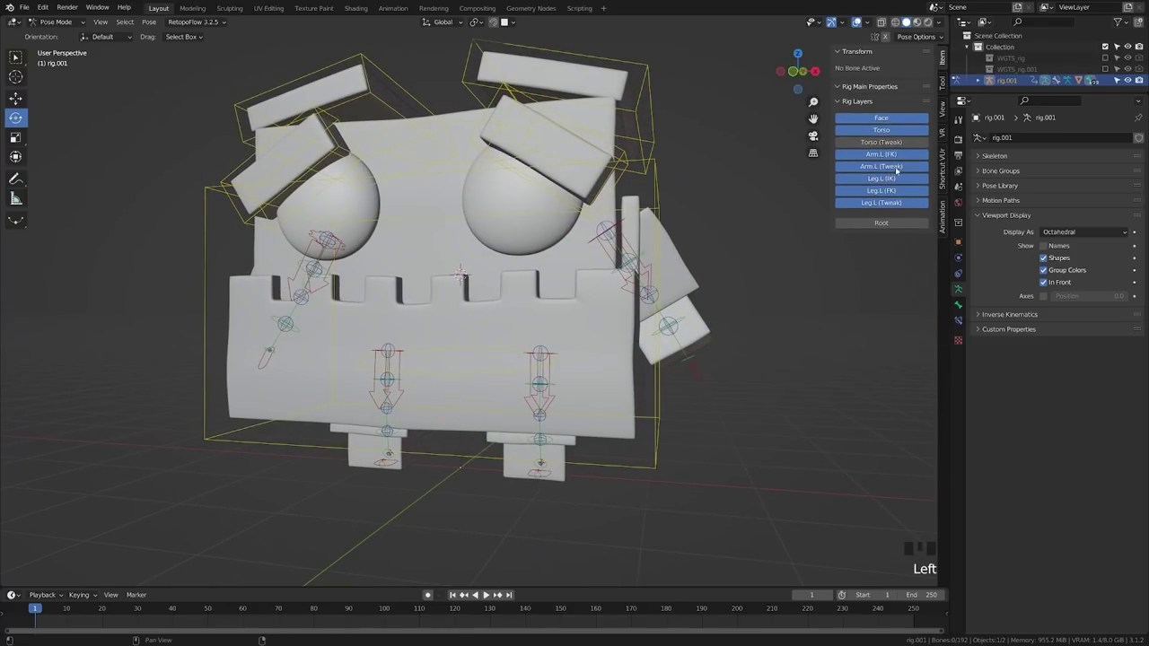
pyautogui.click(889, 166)
pyautogui.click(899, 203)
pyautogui.scroll(-2, 545, 437)
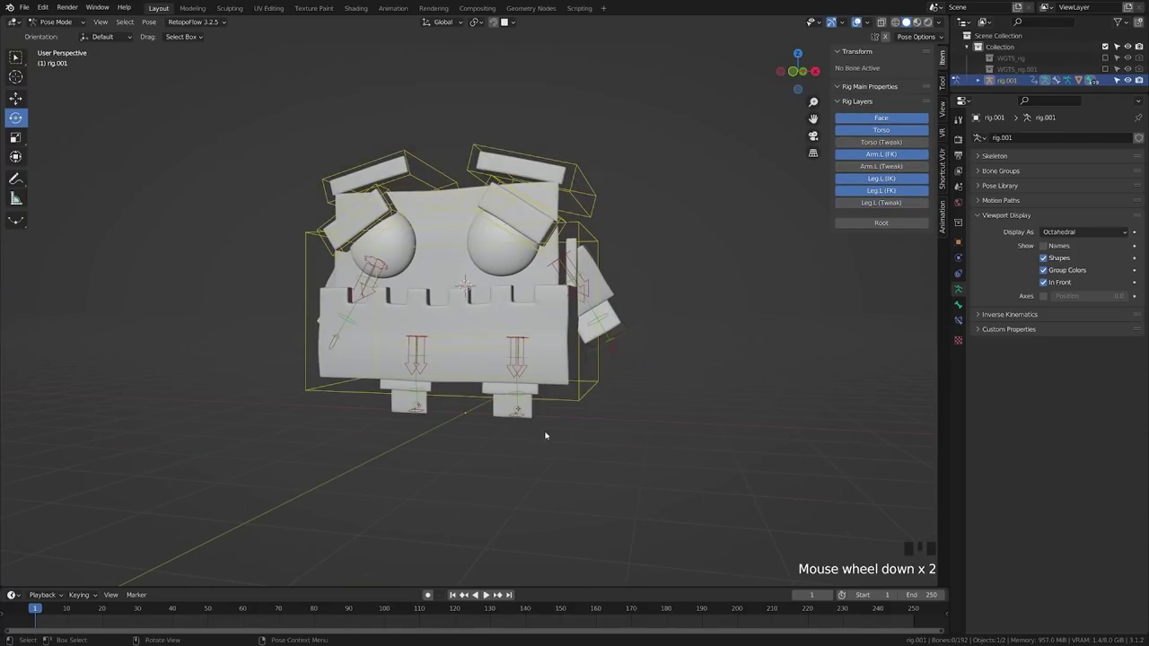
pyautogui.moveTo(546, 436); pyautogui.dragTo(595, 428, button='middle')
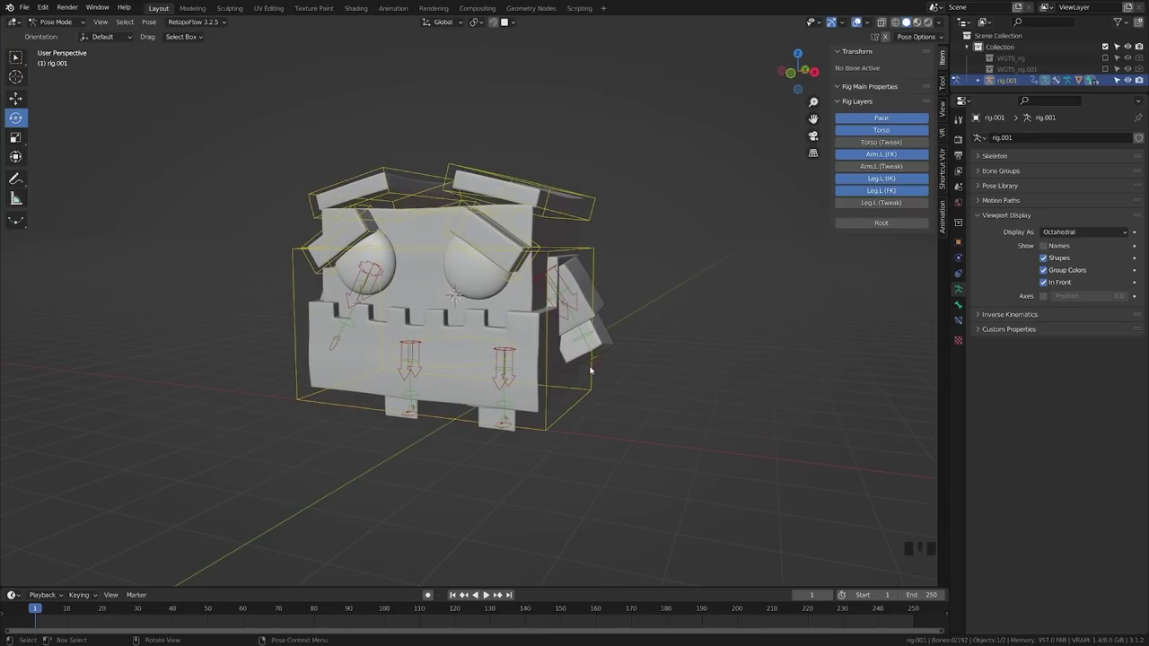
pyautogui.moveTo(591, 370); pyautogui.dragTo(482, 366, button='middle')
pyautogui.scroll(-1, 606, 353)
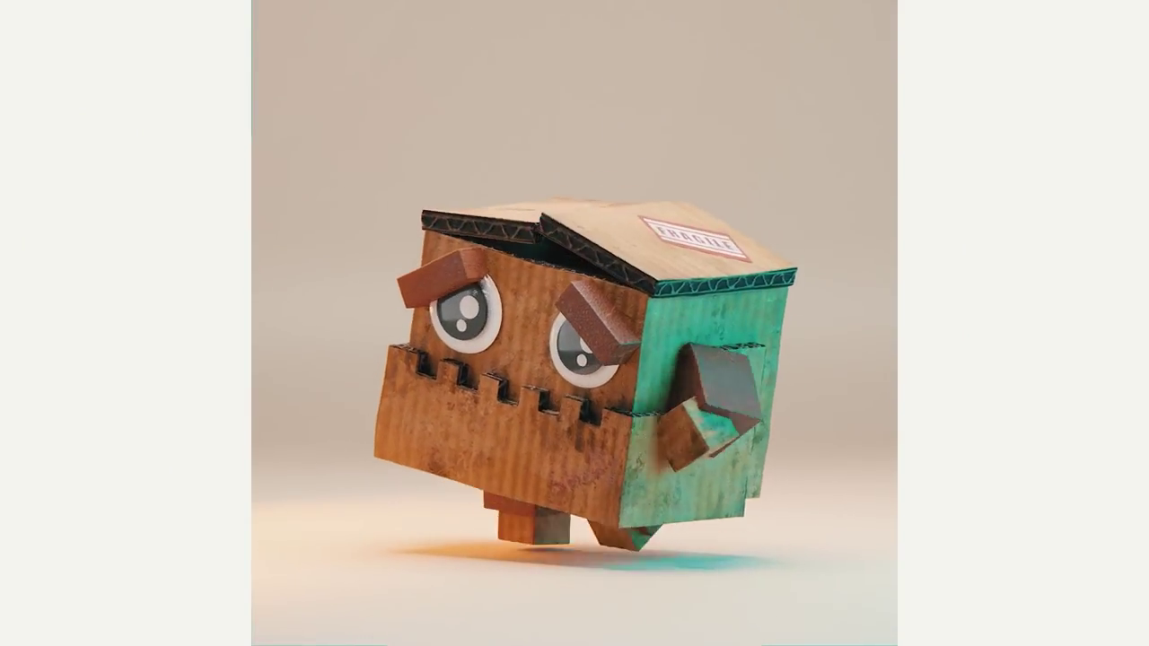